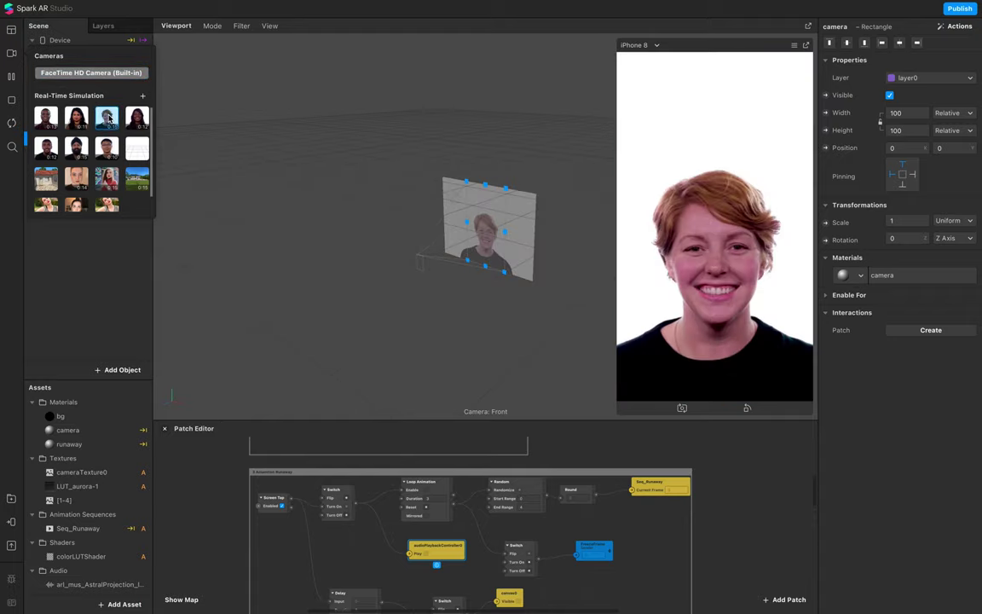
- Tap the simulator preview repeatedly to test the finished effect's freeze and sky backgrounds, and examine its patch graph
{"action": "left_click", "coordinate": [749, 335]}
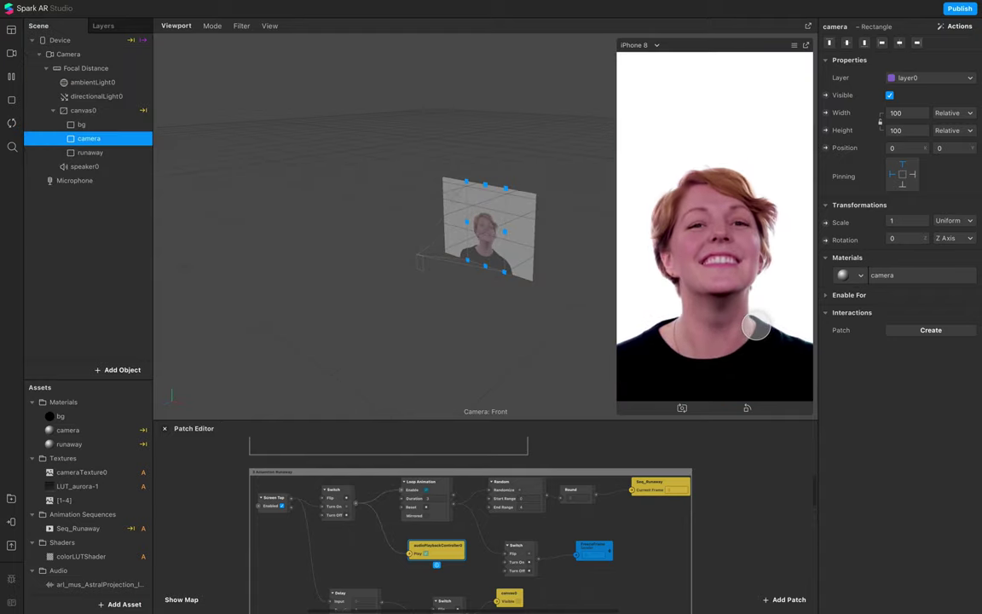
{"action": "left_click", "coordinate": [756, 325]}
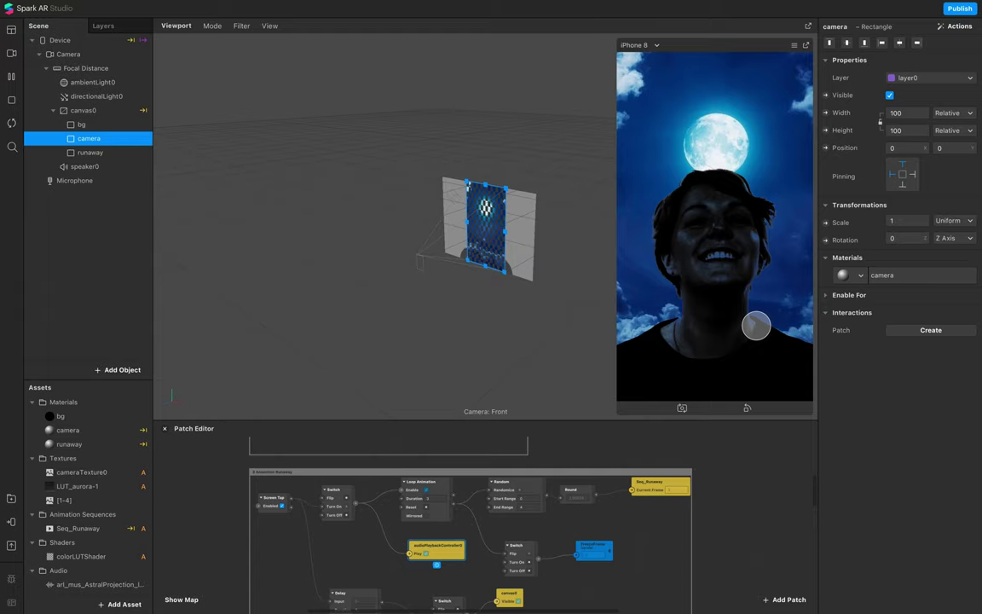
{"action": "left_click", "coordinate": [756, 325]}
{"action": "scroll", "coordinate": [708, 487], "scroll_direction": "up", "scroll_amount": 5}
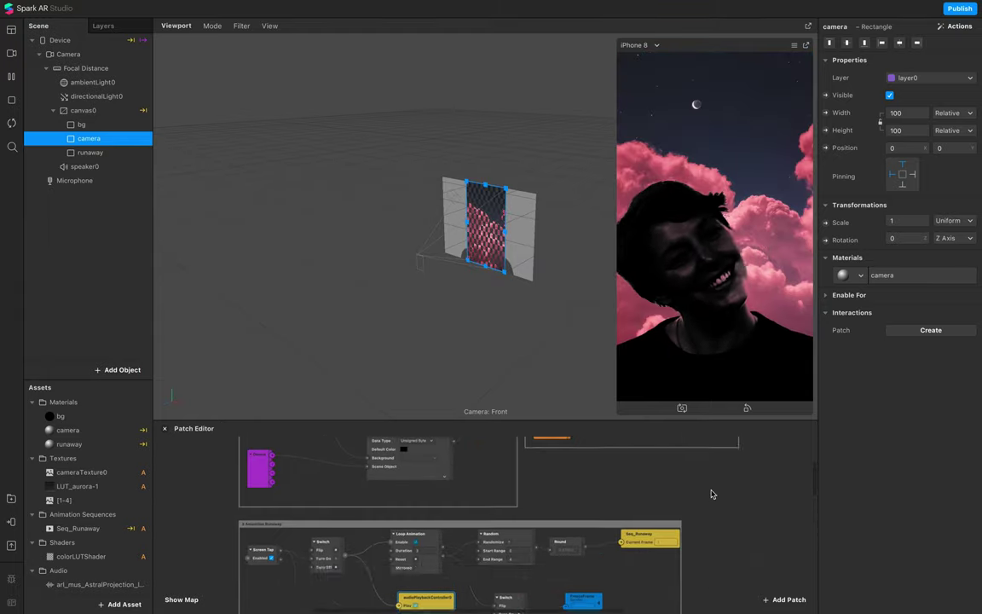
{"action": "scroll", "coordinate": [712, 494], "scroll_direction": "up", "scroll_amount": 3}
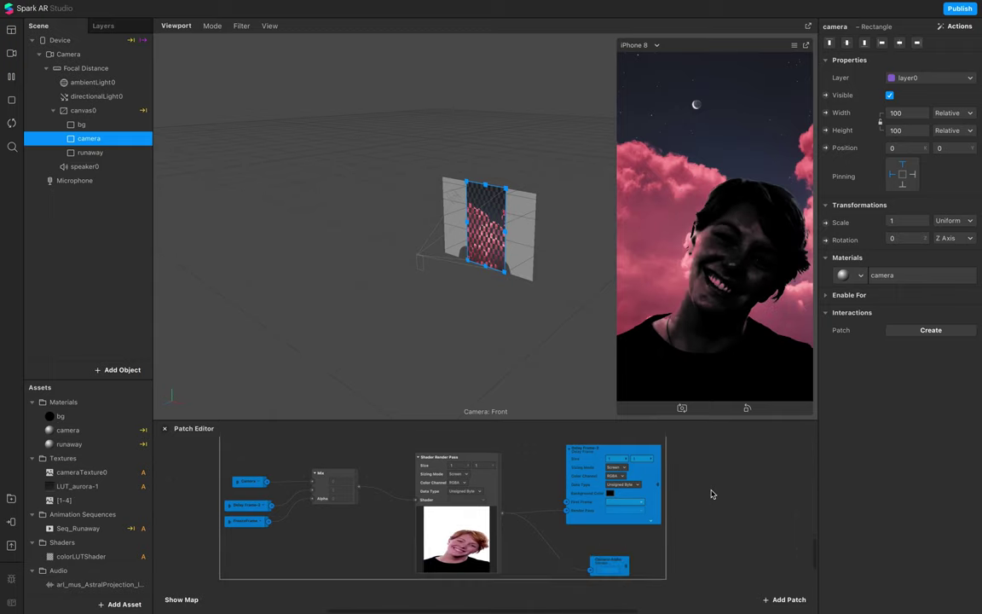
{"action": "left_click", "coordinate": [792, 305]}
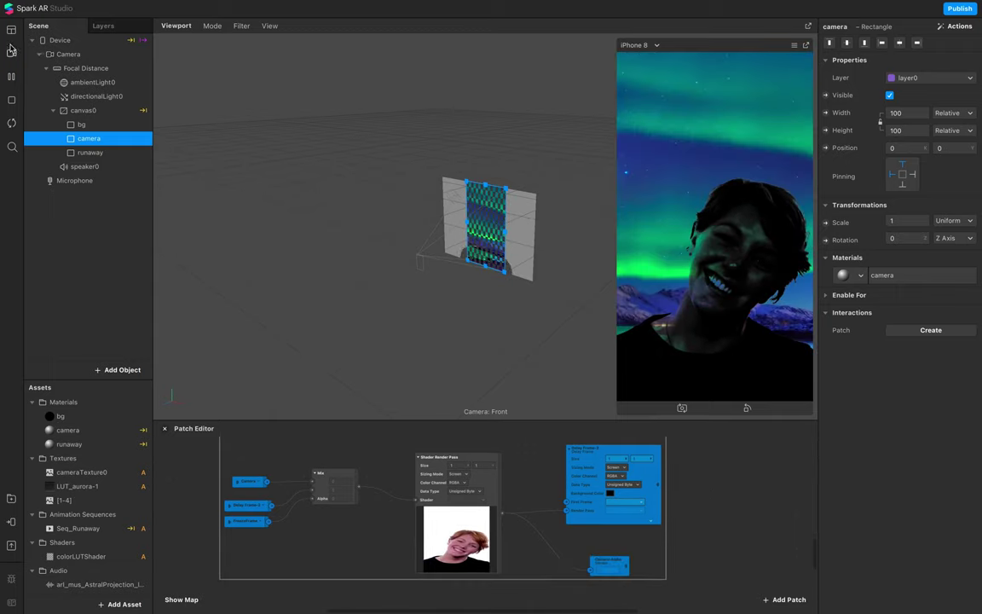
- Switch the real-time simulation to the outdoor house video and examine the runaway animation patches
{"action": "left_click", "coordinate": [11, 74]}
{"action": "left_click", "coordinate": [136, 180]}
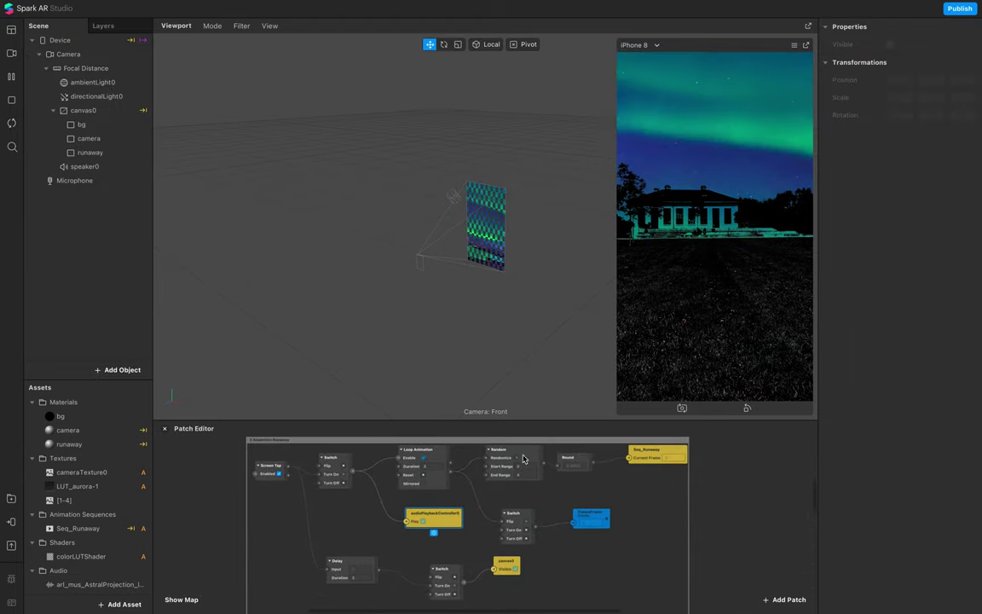
{"action": "scroll", "coordinate": [557, 509], "scroll_direction": "down", "scroll_amount": 5}
{"action": "scroll", "coordinate": [557, 509], "scroll_direction": "up", "scroll_amount": 4}
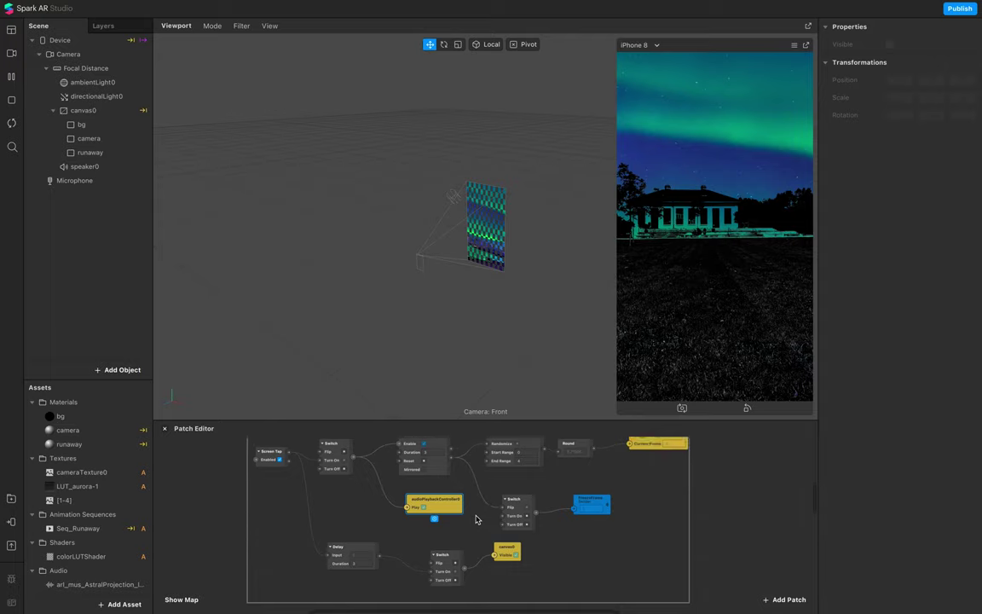
{"action": "scroll", "coordinate": [385, 561], "scroll_direction": "down", "scroll_amount": 6}
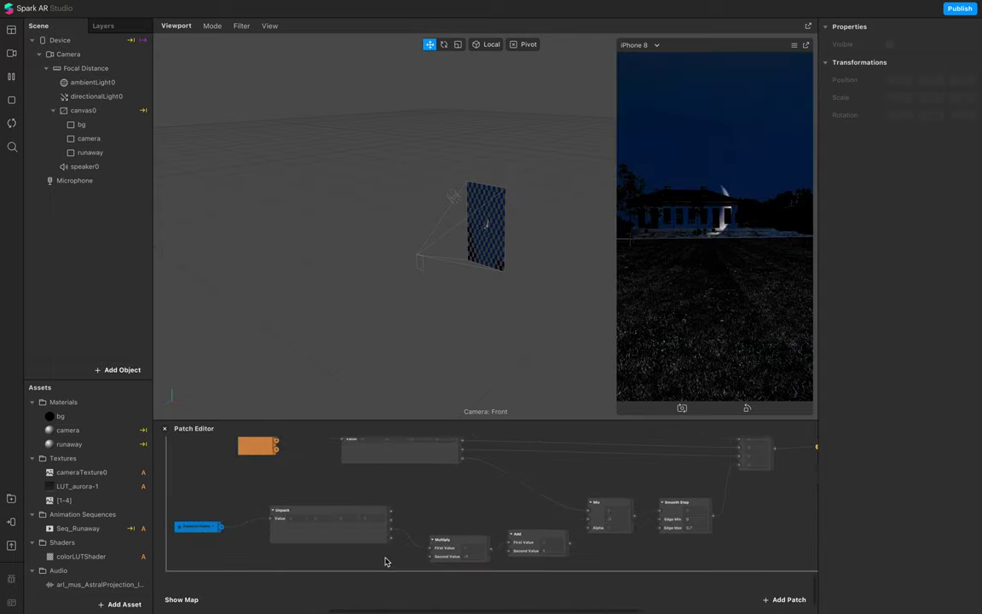
{"action": "scroll", "coordinate": [385, 561], "scroll_direction": "up", "scroll_amount": 4}
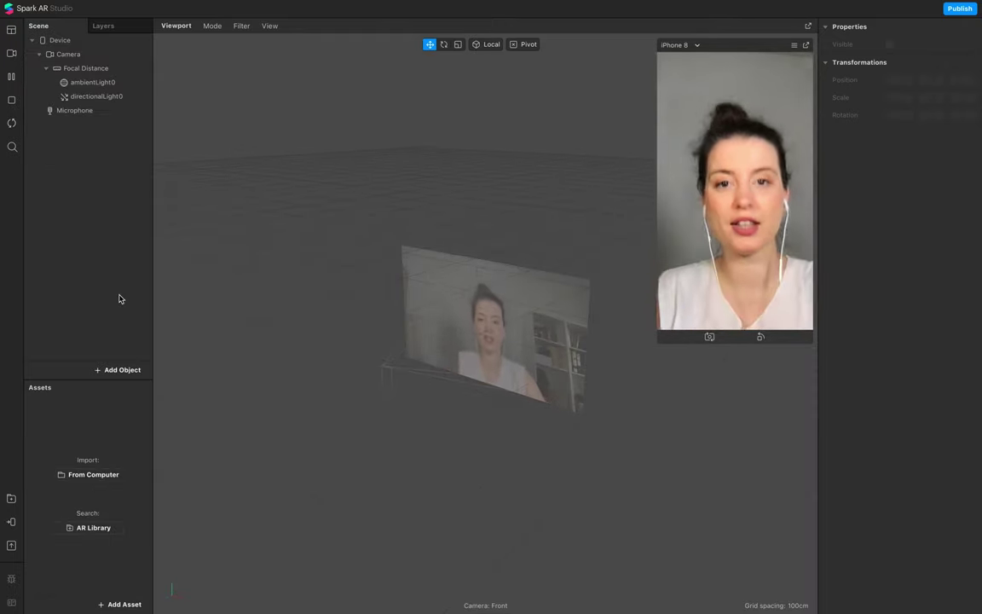
- Add a rectangle object to the empty project's scene
{"action": "left_click", "coordinate": [123, 370]}
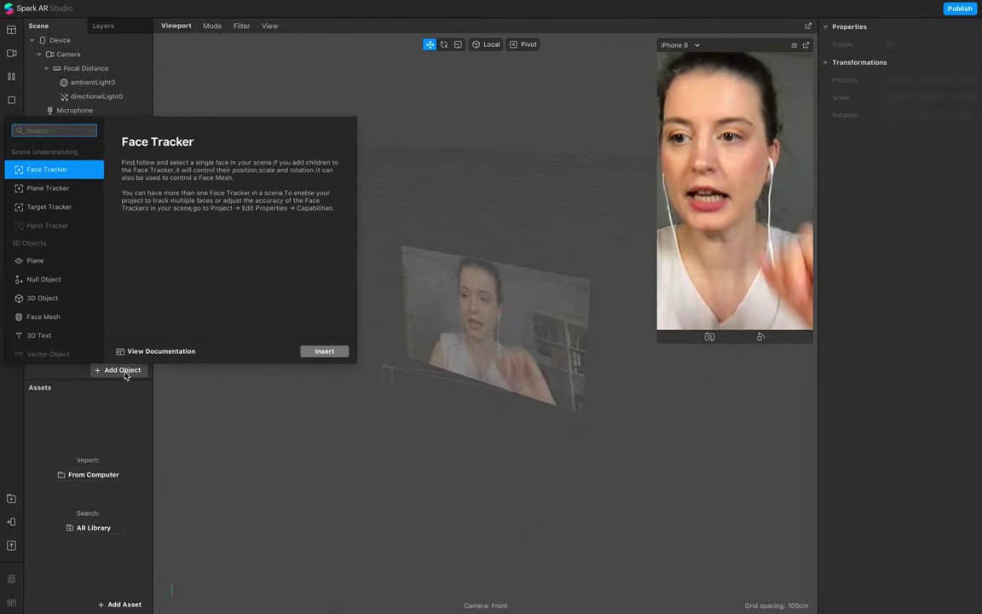
{"action": "type", "text": "rec"}
{"action": "double_click", "coordinate": [82, 158]}
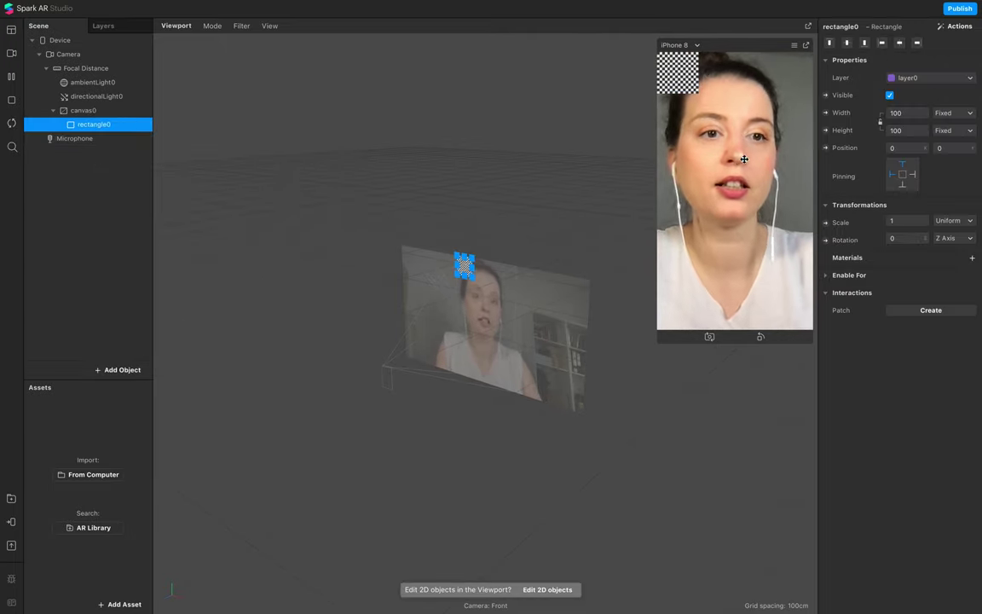
- Make the rectangle fill the canvas with a relative width and height of 100
{"action": "left_click", "coordinate": [906, 113]}
{"action": "left_click", "coordinate": [907, 128]}
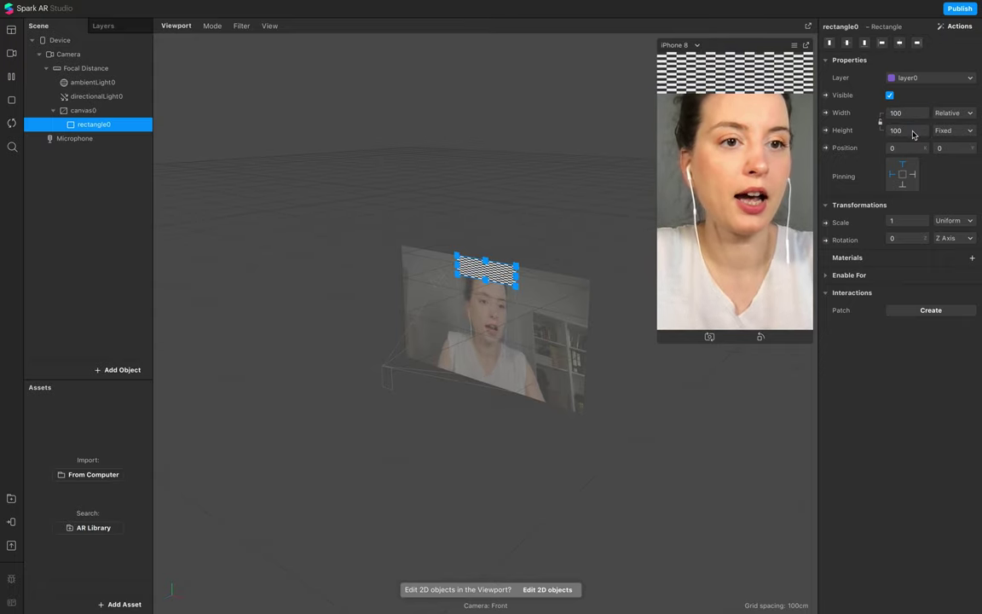
{"action": "left_click", "coordinate": [908, 131]}
{"action": "left_click", "coordinate": [910, 147]}
- Copy the full-screen rectangle and paste it twice to get three rectangles under the canvas
{"action": "right_click", "coordinate": [100, 126]}
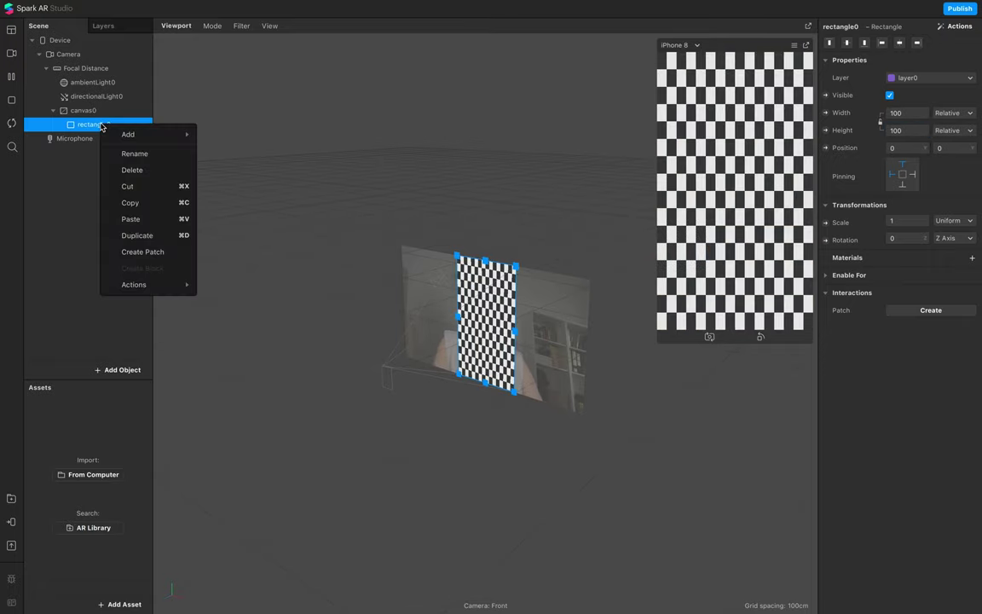
{"action": "left_click", "coordinate": [151, 209]}
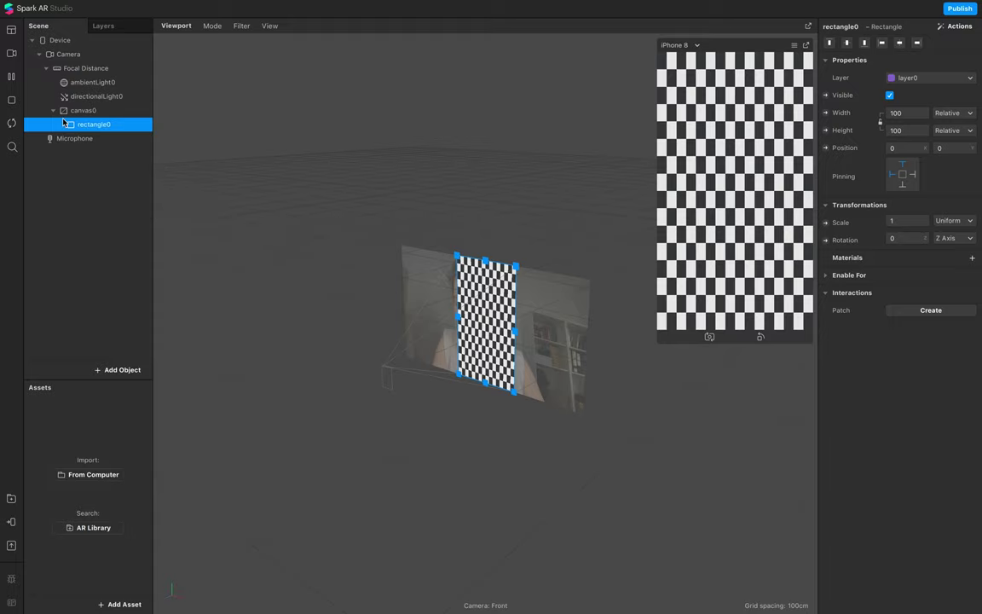
{"action": "right_click", "coordinate": [79, 125]}
{"action": "left_click", "coordinate": [135, 215]}
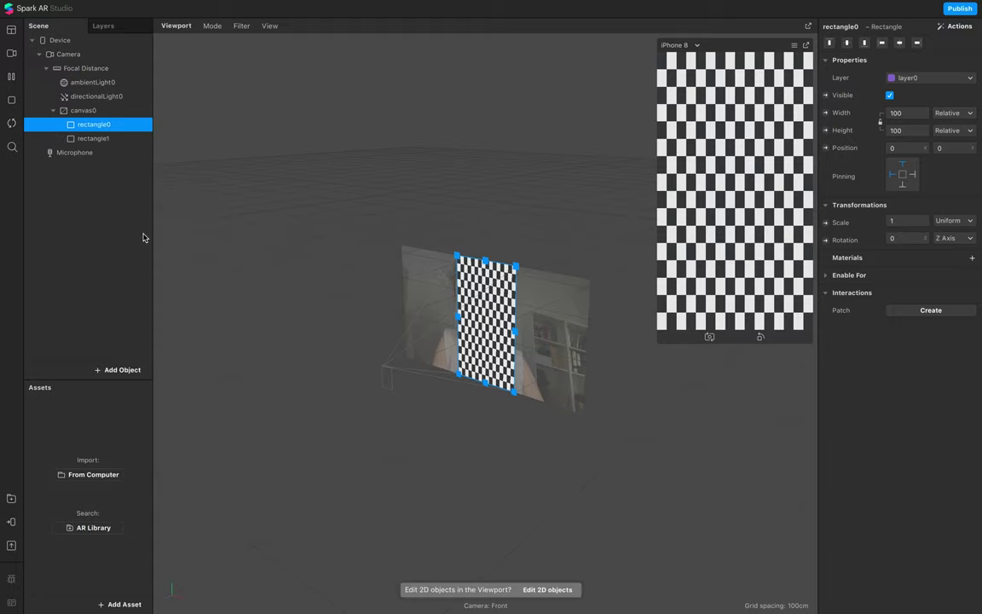
{"action": "key", "text": "ctrl+v"}
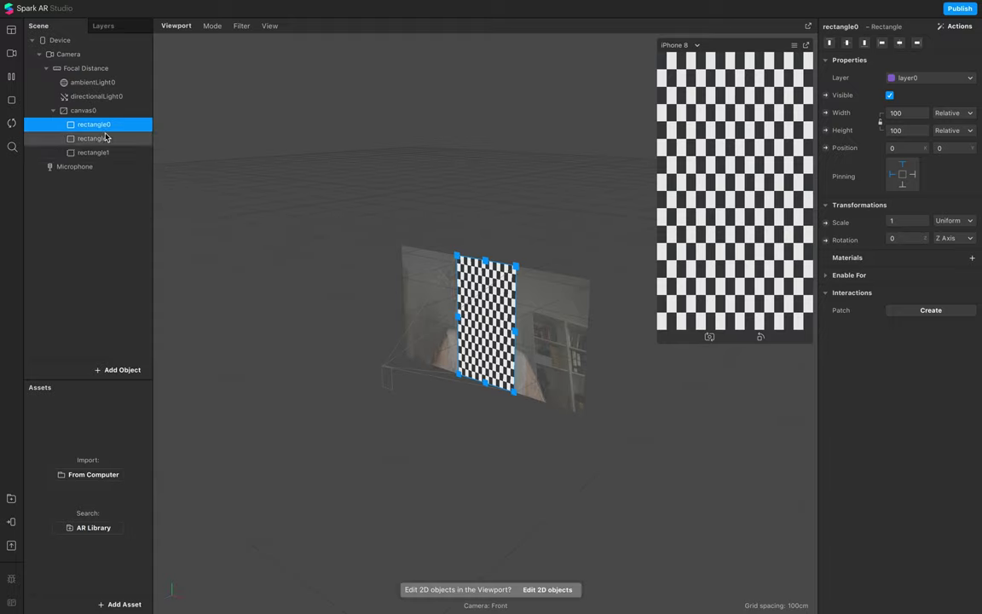
- Rename the three canvas rectangles, in order, as bg, camera and runaway
{"action": "double_click", "coordinate": [94, 124]}
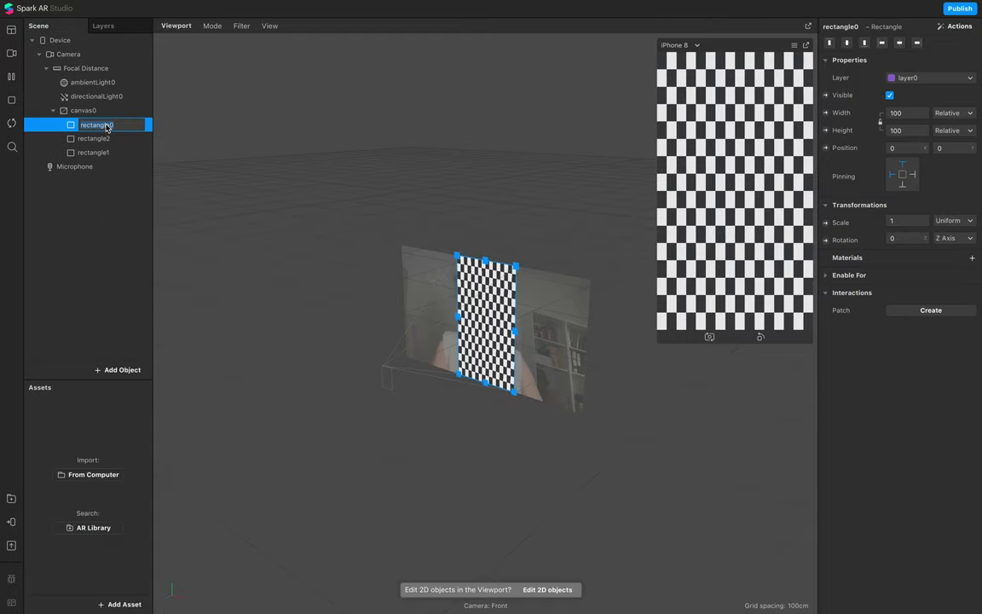
{"action": "type", "text": "bg"}
{"action": "key", "text": "Return"}
{"action": "left_click", "coordinate": [110, 140]}
{"action": "double_click", "coordinate": [113, 144]}
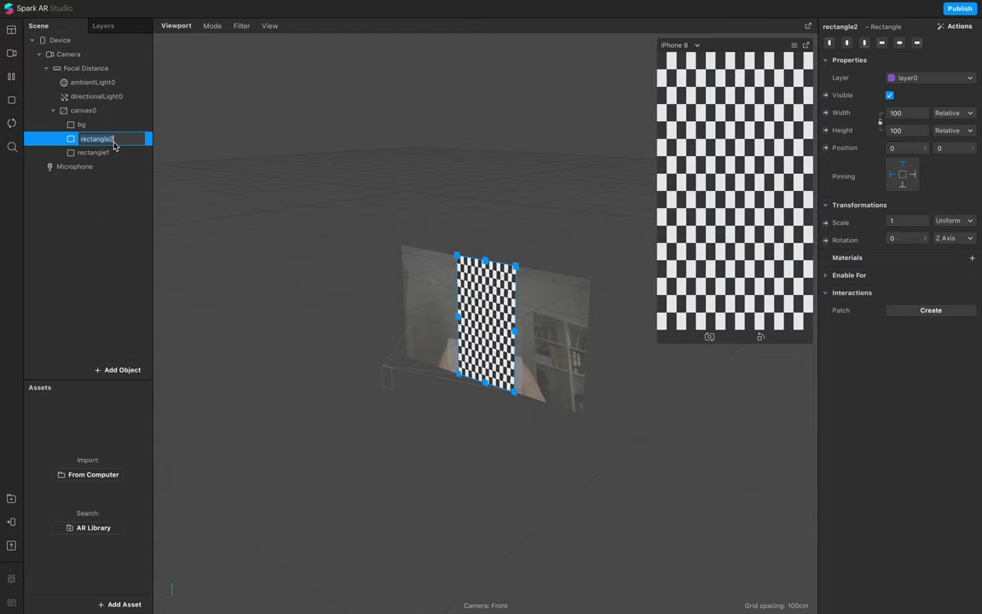
{"action": "type", "text": "cam,e"}
{"action": "double_click", "coordinate": [110, 154]}
{"action": "type", "text": "f"}
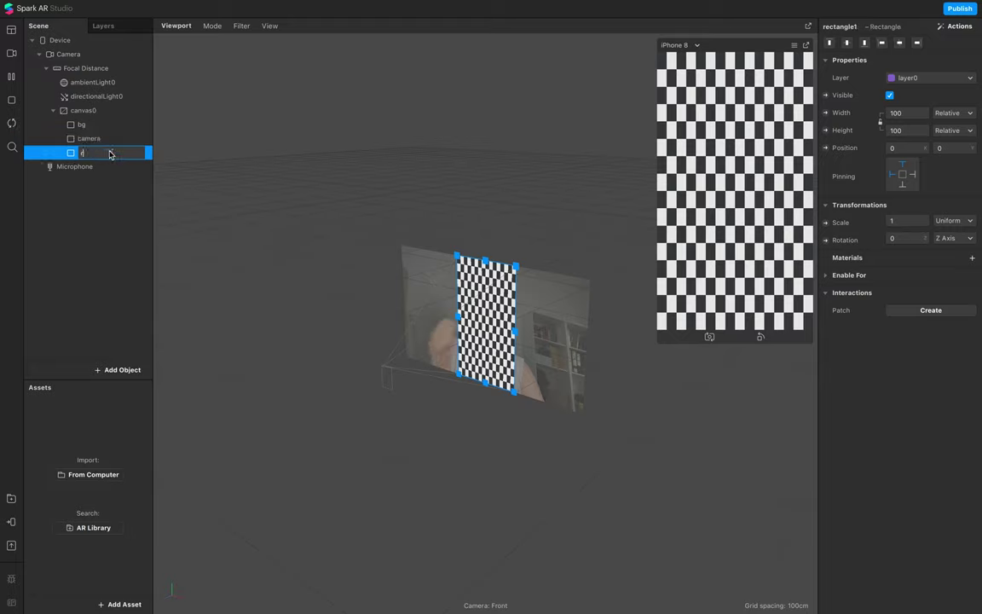
{"action": "type", "text": "unaway"}
{"action": "key", "text": "Return"}
{"action": "left_click", "coordinate": [128, 167]}
{"action": "left_click", "coordinate": [128, 152]}
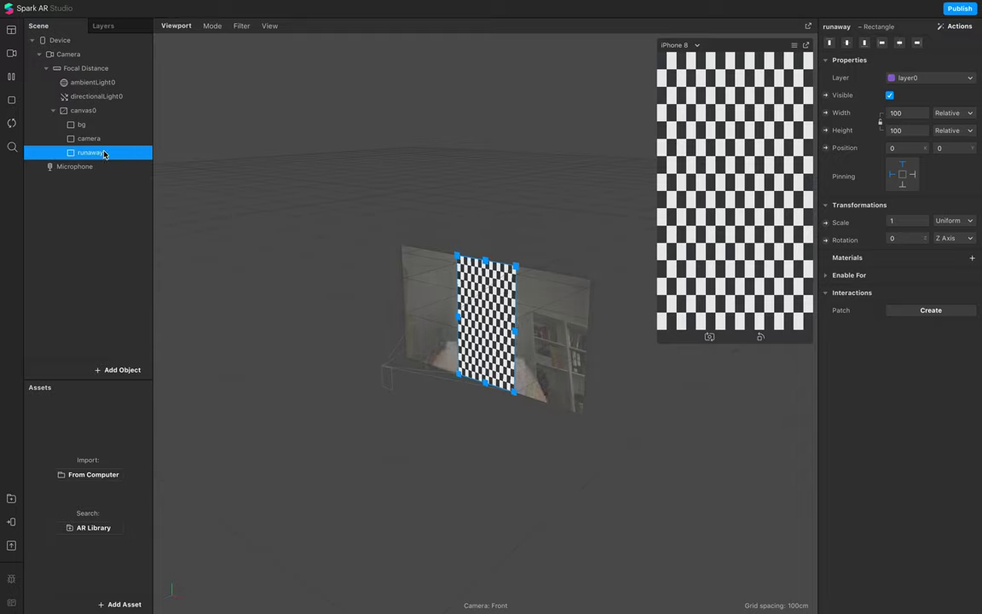
{"action": "double_click", "coordinate": [105, 139]}
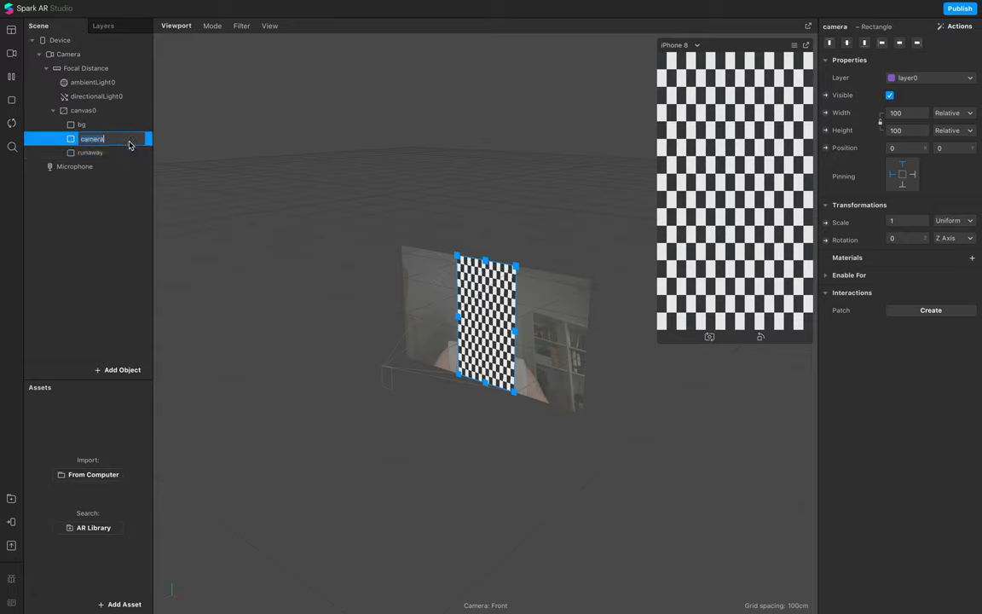
- Create a new material on the bg rectangle and rename the material bg
{"action": "left_click", "coordinate": [117, 125]}
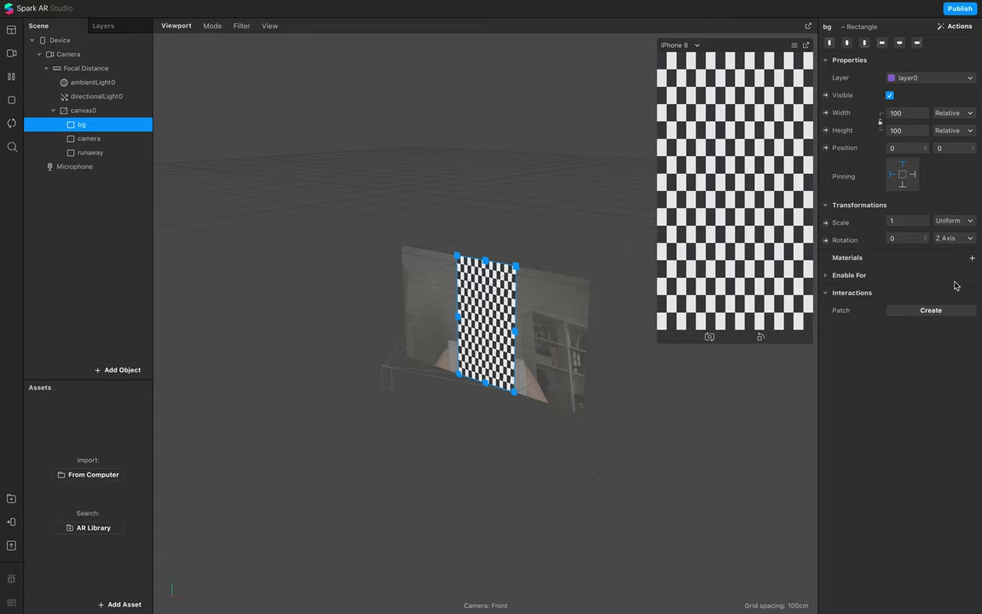
{"action": "left_click", "coordinate": [972, 257]}
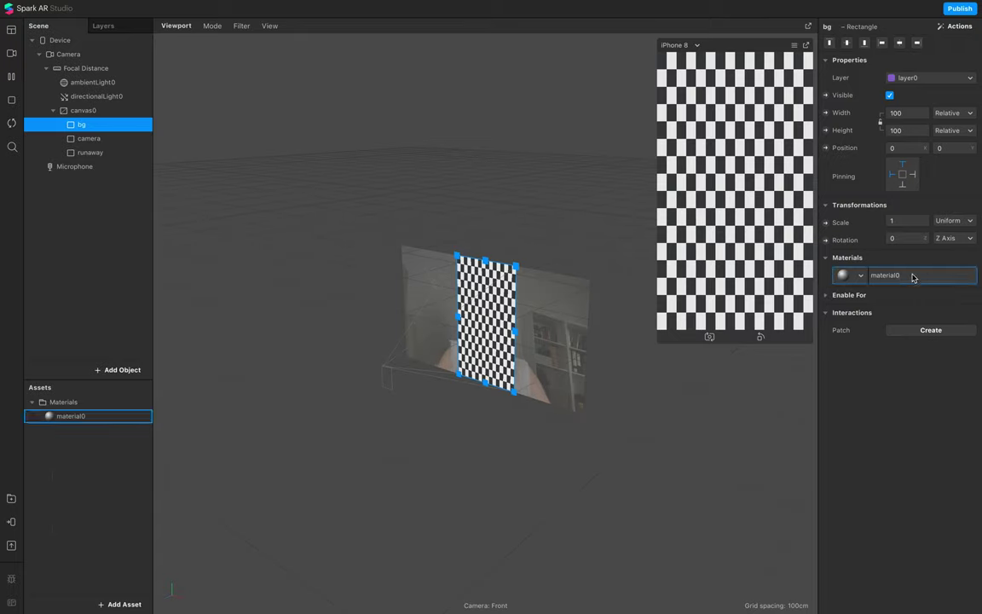
{"action": "left_click", "coordinate": [912, 275]}
{"action": "double_click", "coordinate": [840, 27]}
{"action": "type", "text": "ba"}
{"action": "type", "text": "g"}
{"action": "key", "text": "Return"}
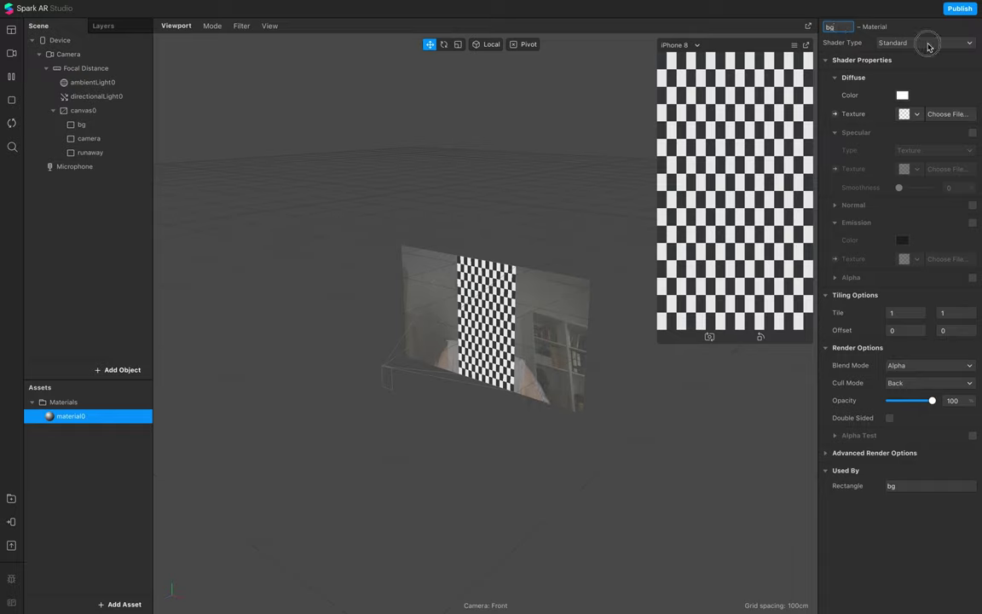
- Change the bg material's shader type to Flat
{"action": "left_click", "coordinate": [925, 42]}
{"action": "left_click", "coordinate": [927, 47]}
{"action": "left_click", "coordinate": [133, 467]}
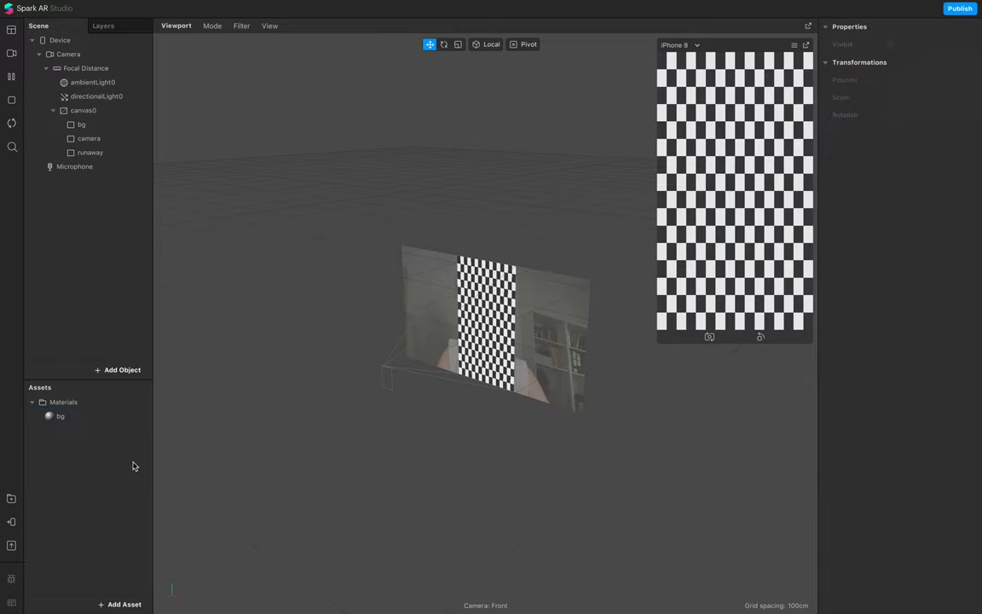
- Duplicate the bg material twice and rename the copies camera and runaway
{"action": "left_click", "coordinate": [98, 418]}
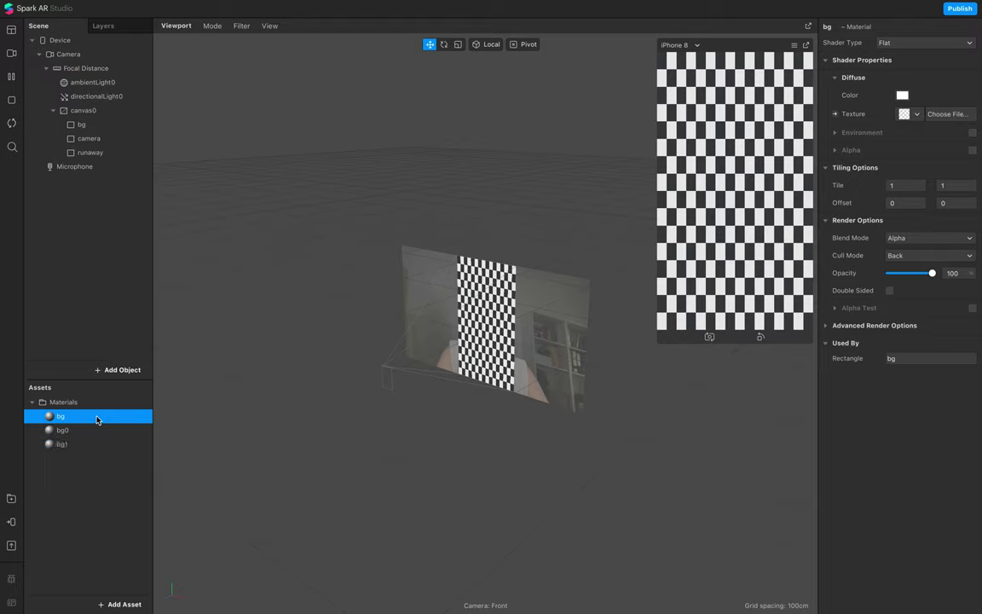
{"action": "double_click", "coordinate": [84, 432]}
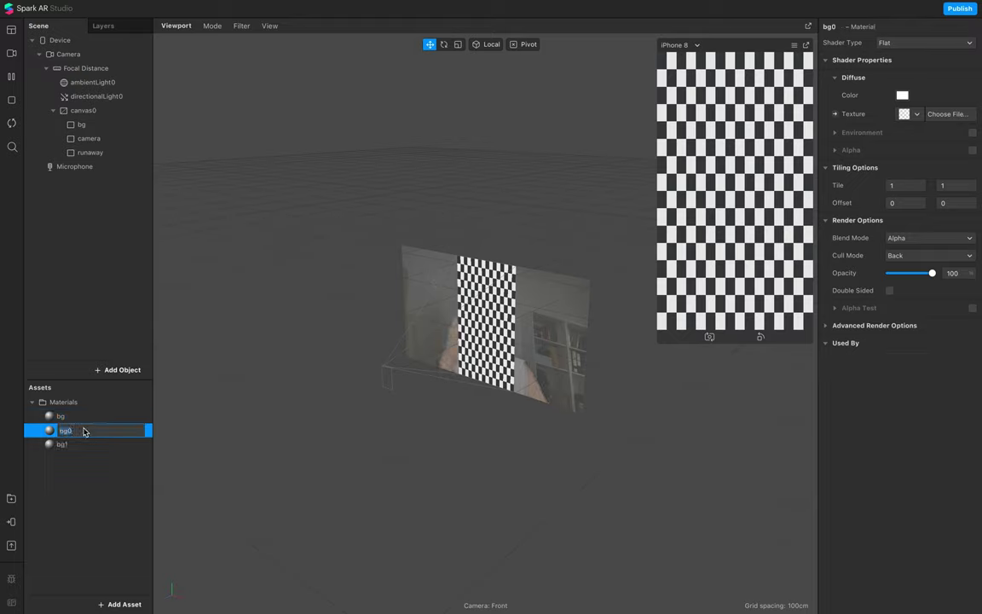
{"action": "type", "text": "came"}
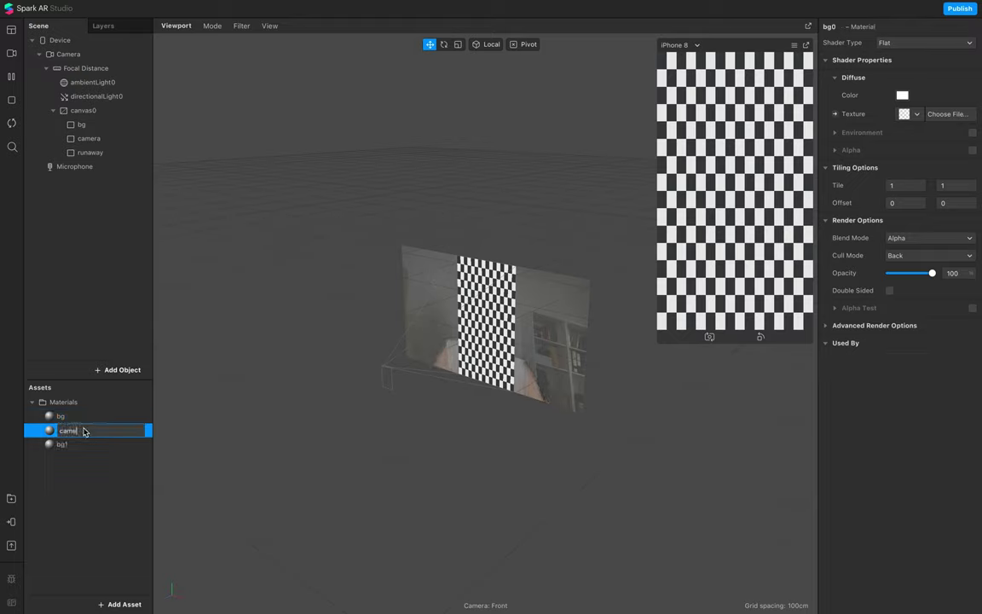
{"action": "type", "text": "ra"}
{"action": "double_click", "coordinate": [73, 445]}
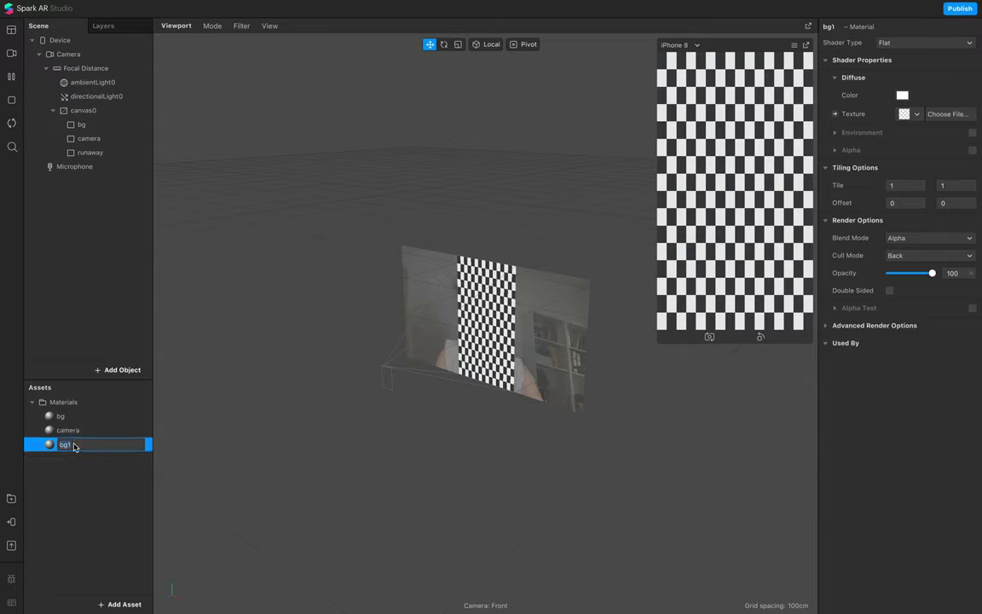
{"action": "type", "text": "runaway"}
{"action": "left_click", "coordinate": [107, 489]}
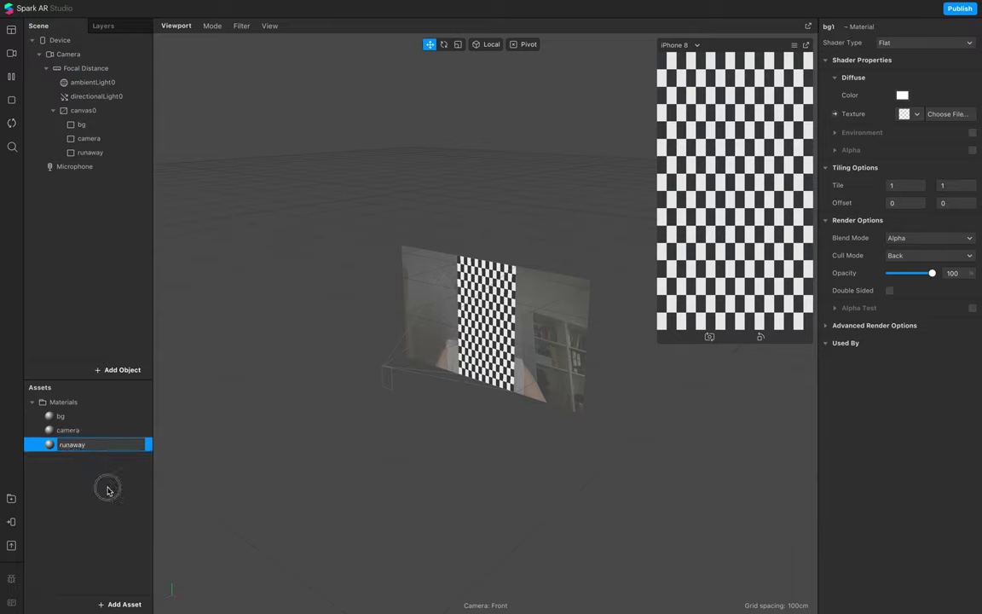
- Assign the camera material to the camera rectangle and the runaway material to the runaway rectangle
{"action": "double_click", "coordinate": [93, 433]}
{"action": "left_click", "coordinate": [102, 138]}
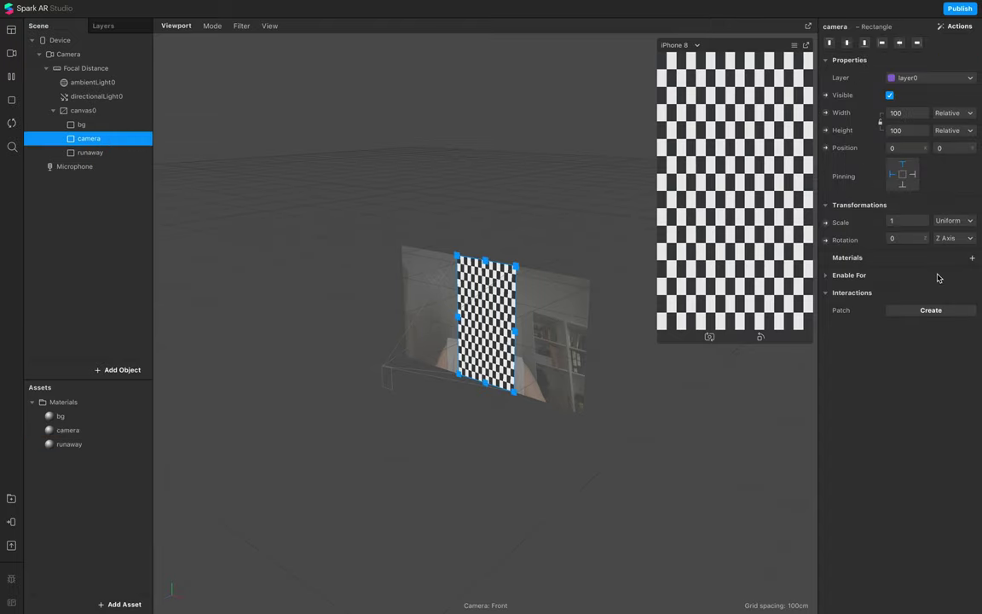
{"action": "left_click", "coordinate": [973, 258]}
{"action": "left_click", "coordinate": [895, 290]}
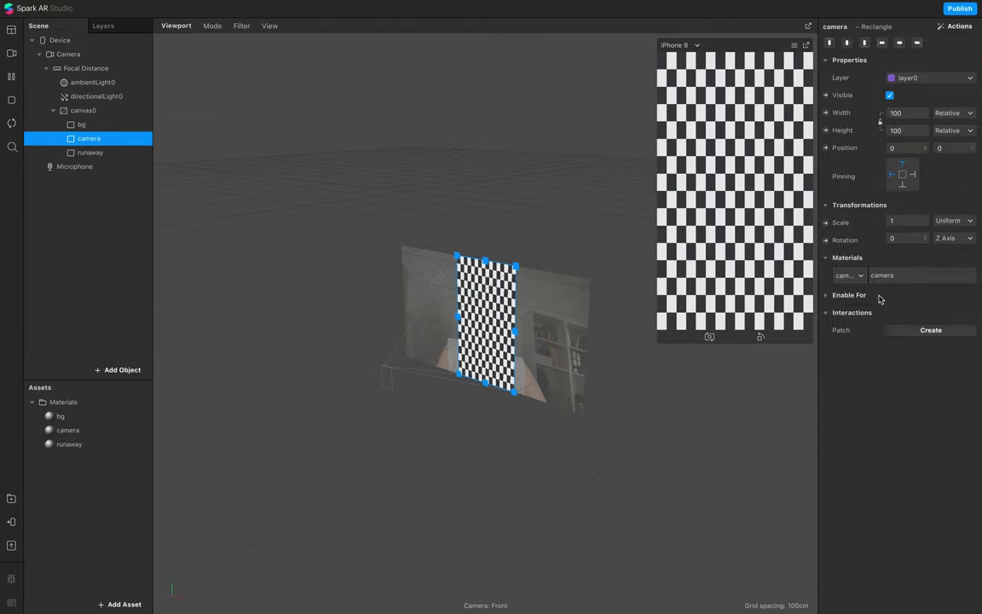
{"action": "left_click", "coordinate": [128, 153]}
{"action": "left_click", "coordinate": [973, 257]}
{"action": "left_click", "coordinate": [896, 305]}
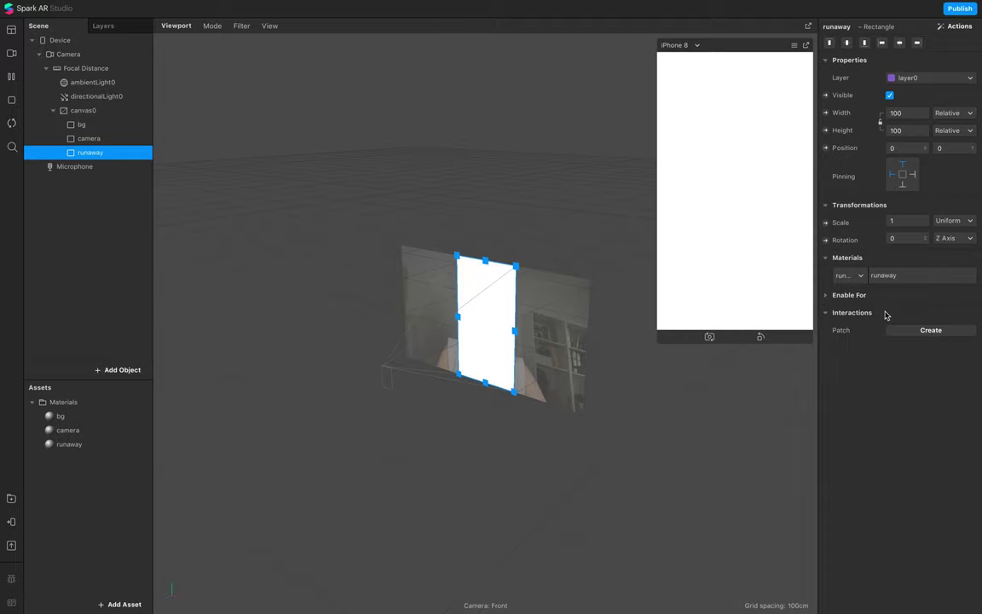
- Check the shader settings of the camera, runaway and bg materials
{"action": "double_click", "coordinate": [85, 429]}
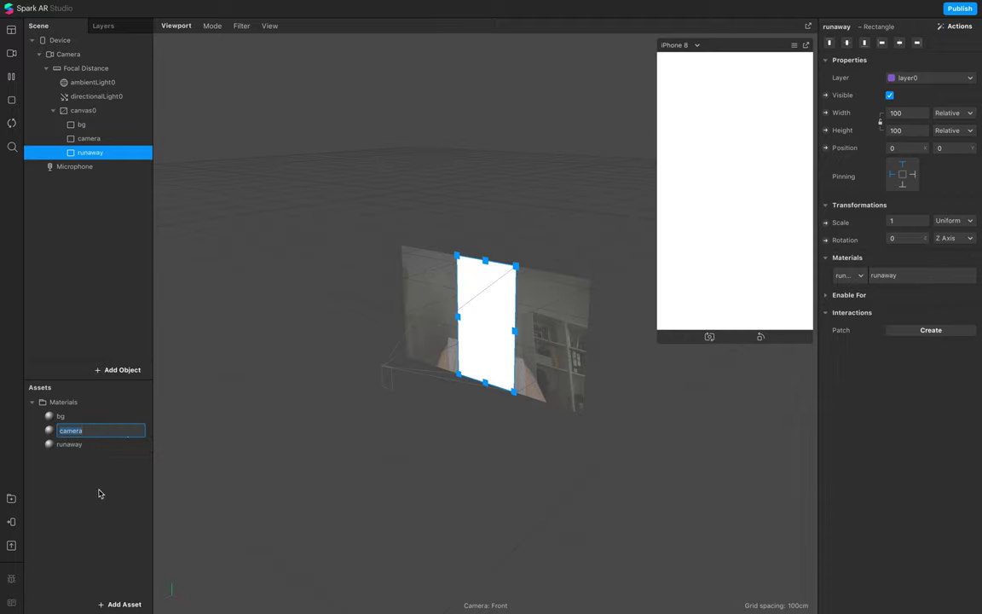
{"action": "left_click", "coordinate": [92, 416]}
{"action": "left_click", "coordinate": [94, 431]}
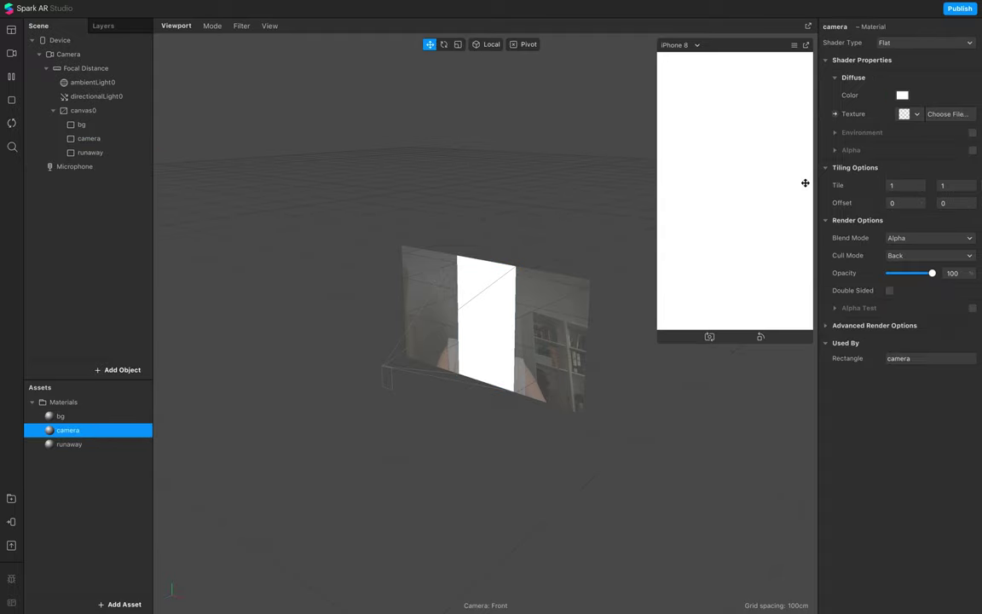
{"action": "left_click", "coordinate": [64, 444]}
{"action": "left_click", "coordinate": [62, 416]}
{"action": "left_click", "coordinate": [244, 178]}
- Extract the Camera object's texture as a new texture asset
{"action": "left_click", "coordinate": [92, 41]}
{"action": "left_click", "coordinate": [98, 54]}
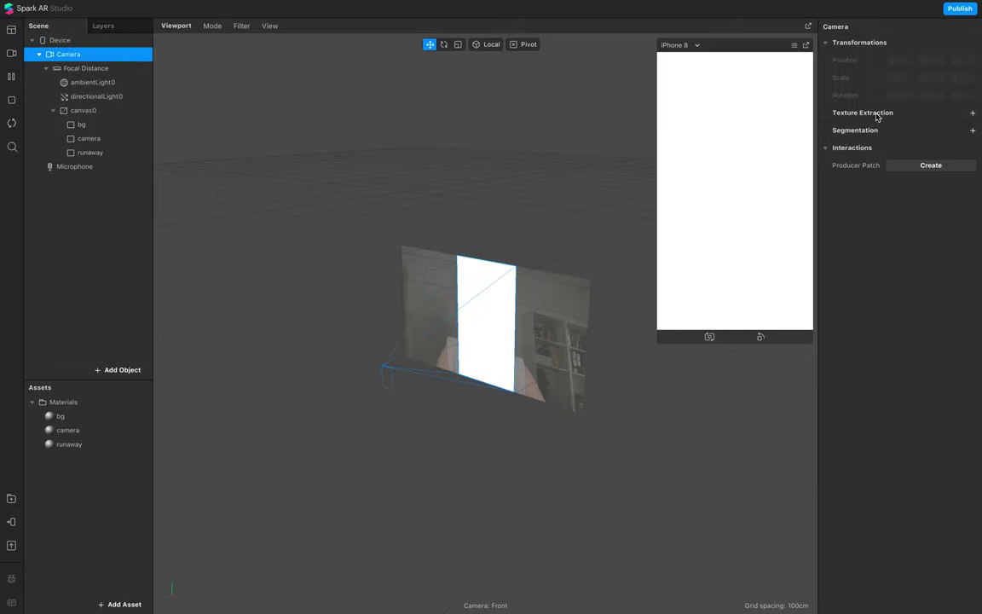
{"action": "left_click", "coordinate": [973, 113]}
- Create the Device's default render pipeline and arrange its patches together in the Patch Editor
{"action": "left_click", "coordinate": [47, 42]}
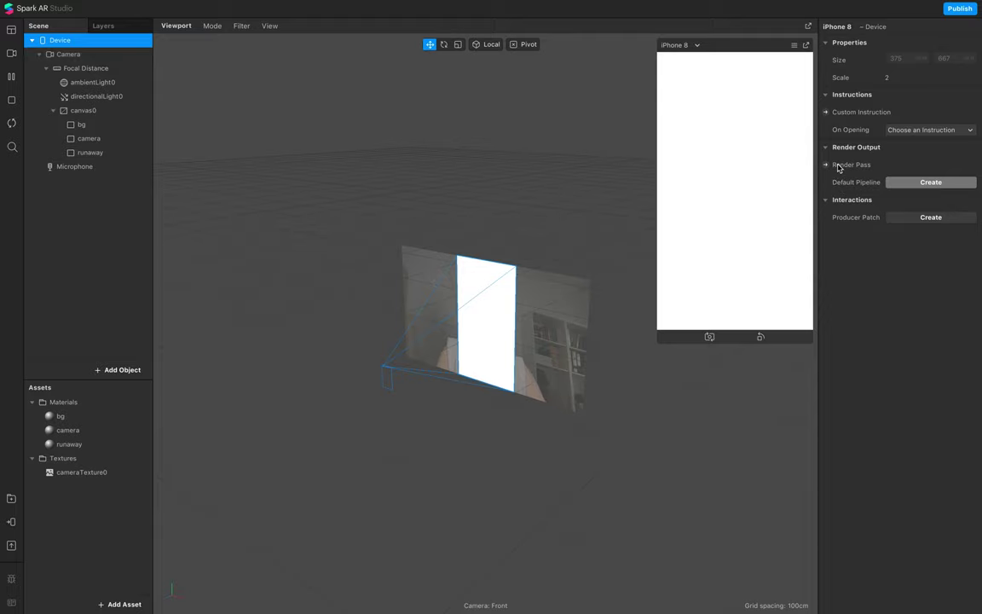
{"action": "left_click", "coordinate": [905, 183]}
{"action": "left_click_drag", "start_coordinate": [411, 440], "coordinate": [412, 290]}
{"action": "left_click_drag", "start_coordinate": [649, 504], "coordinate": [302, 388]}
{"action": "left_click_drag", "start_coordinate": [356, 408], "coordinate": [261, 399]}
{"action": "scroll", "coordinate": [261, 398], "scroll_direction": "down", "scroll_amount": 2}
{"action": "scroll", "coordinate": [261, 398], "scroll_direction": "left", "scroll_amount": 2}
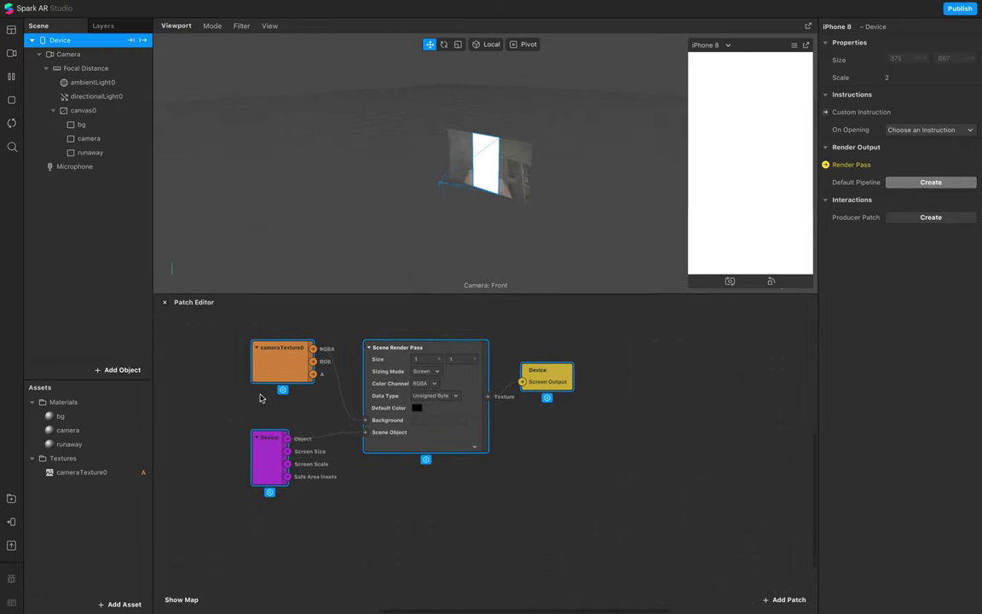
{"action": "scroll", "coordinate": [230, 362], "scroll_direction": "up", "scroll_amount": 3}
{"action": "scroll", "coordinate": [231, 361], "scroll_direction": "left", "scroll_amount": 1}
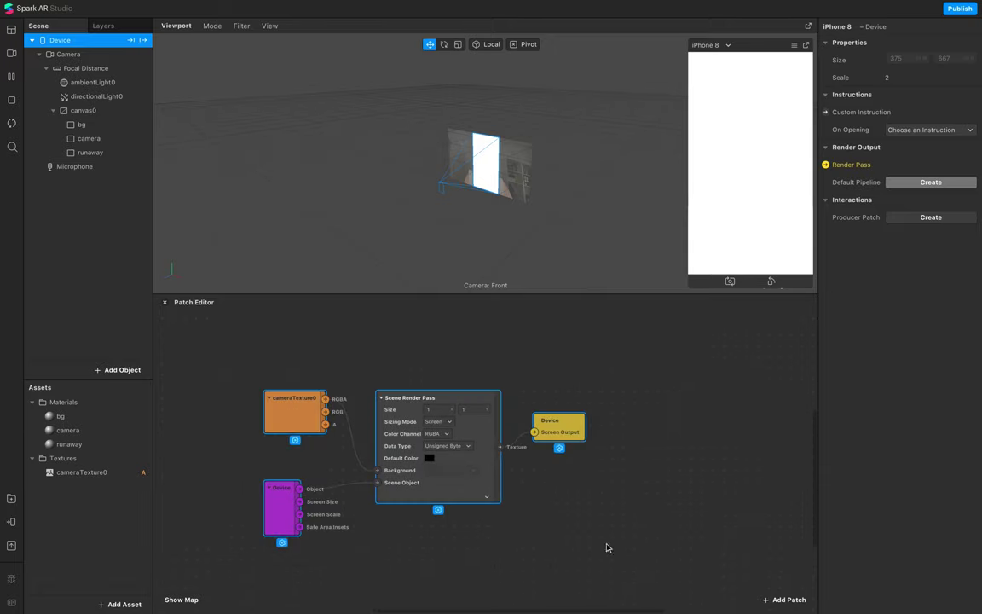
- Add a comment frame around the render pipeline patches, fit it around them and title it 1 Renderpass
{"action": "right_click", "coordinate": [478, 424]}
{"action": "left_click", "coordinate": [499, 439]}
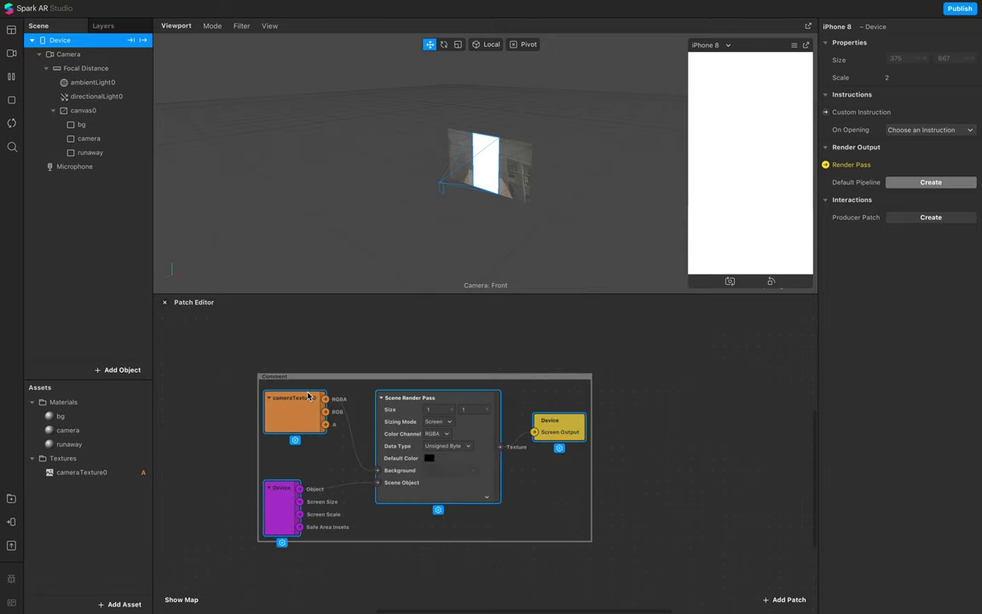
{"action": "left_click_drag", "start_coordinate": [344, 541], "coordinate": [346, 559]}
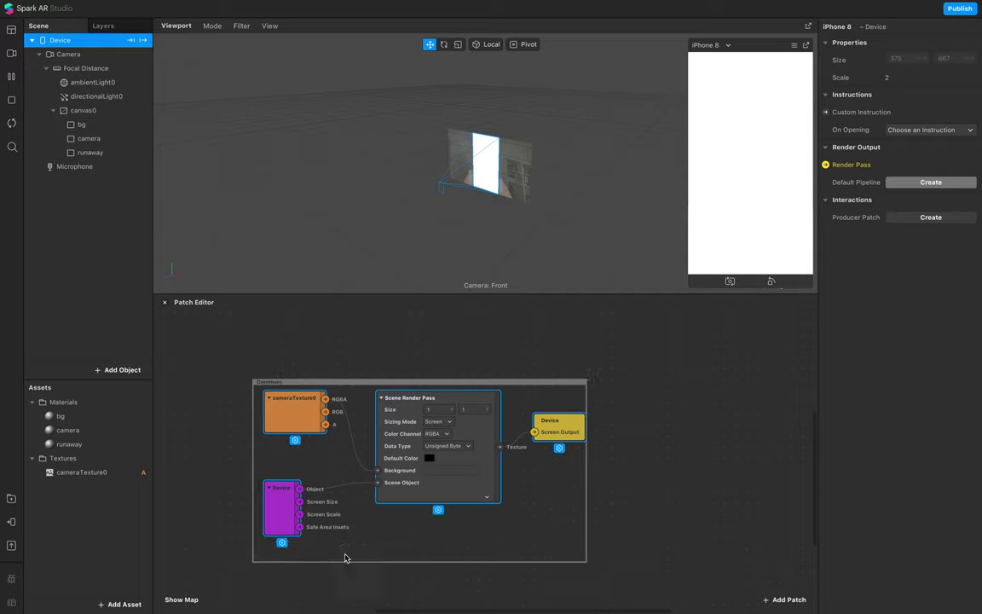
{"action": "double_click", "coordinate": [275, 384]}
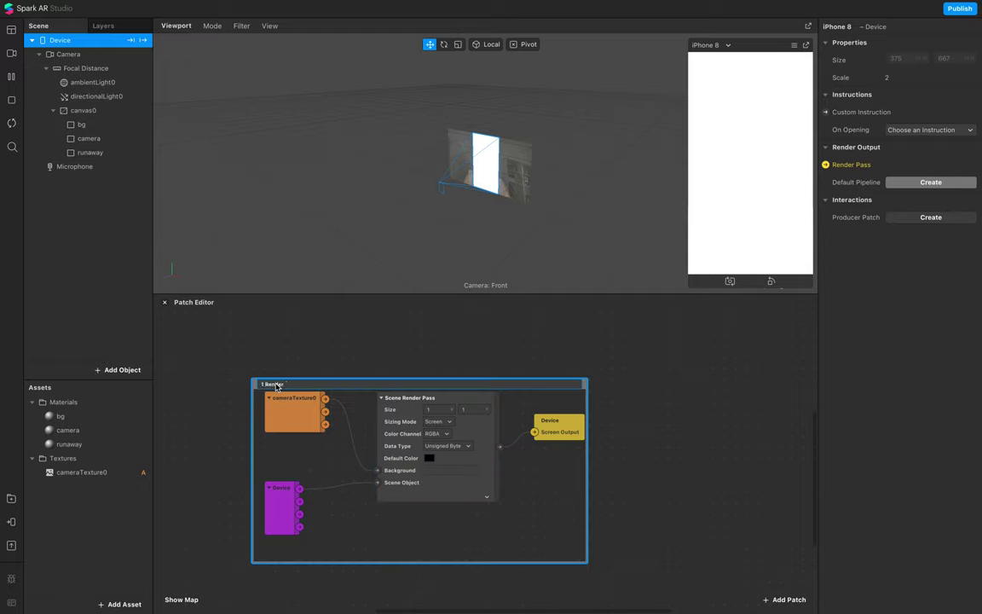
{"action": "type", "text": "1 Renderpass"}
{"action": "left_click", "coordinate": [640, 457]}
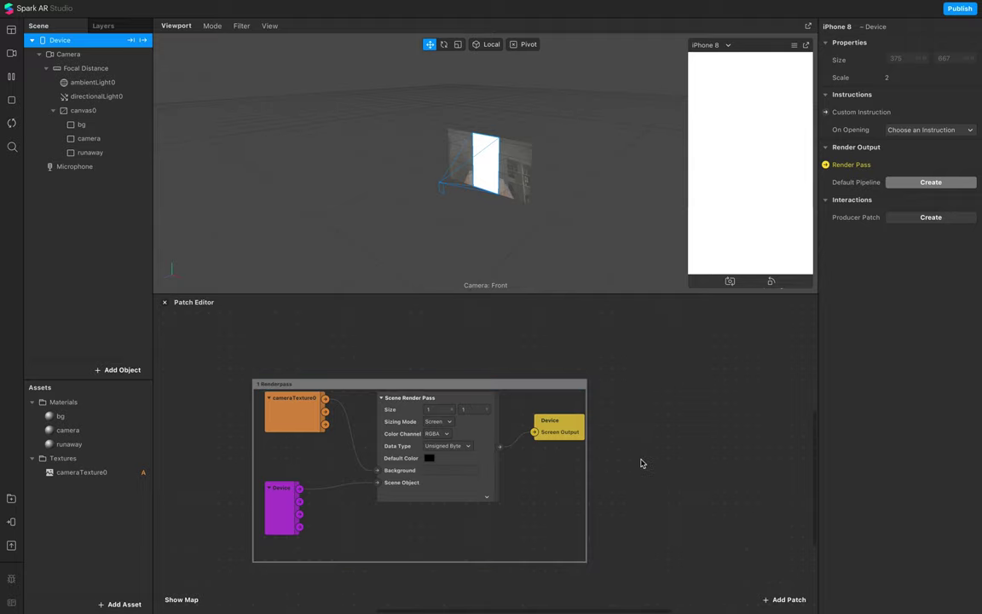
- Import the free Ko Red color LUT from the AR Library into the Untitled project and close the library
{"action": "scroll", "coordinate": [642, 461], "scroll_direction": "right", "scroll_amount": 5}
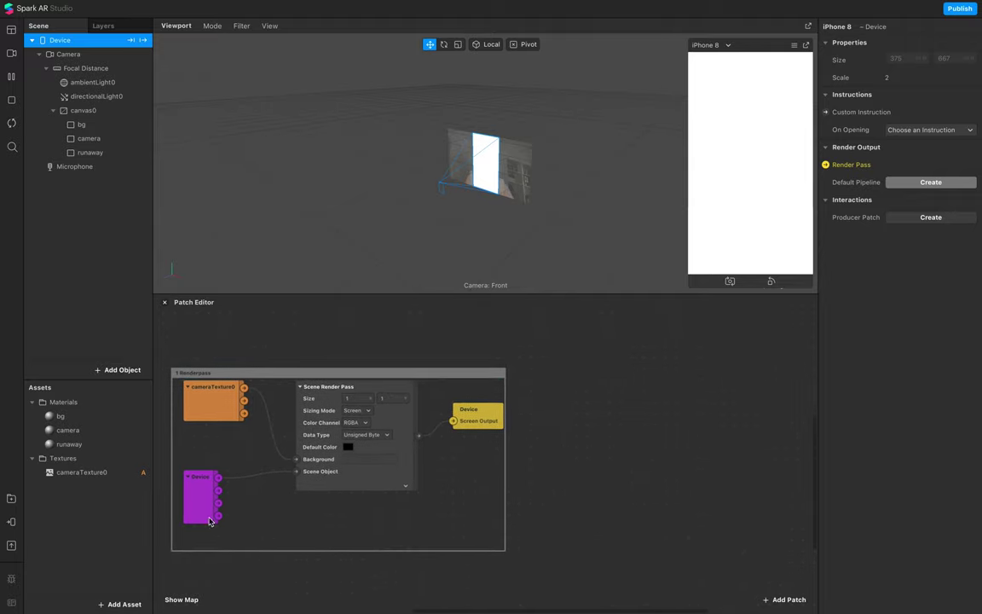
{"action": "left_click", "coordinate": [11, 499]}
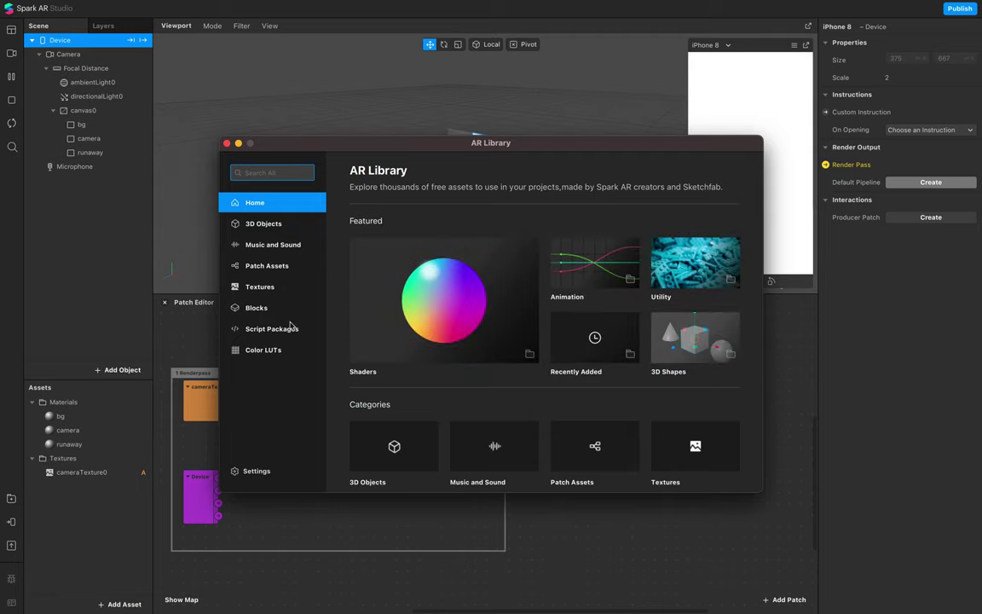
{"action": "left_click", "coordinate": [287, 349]}
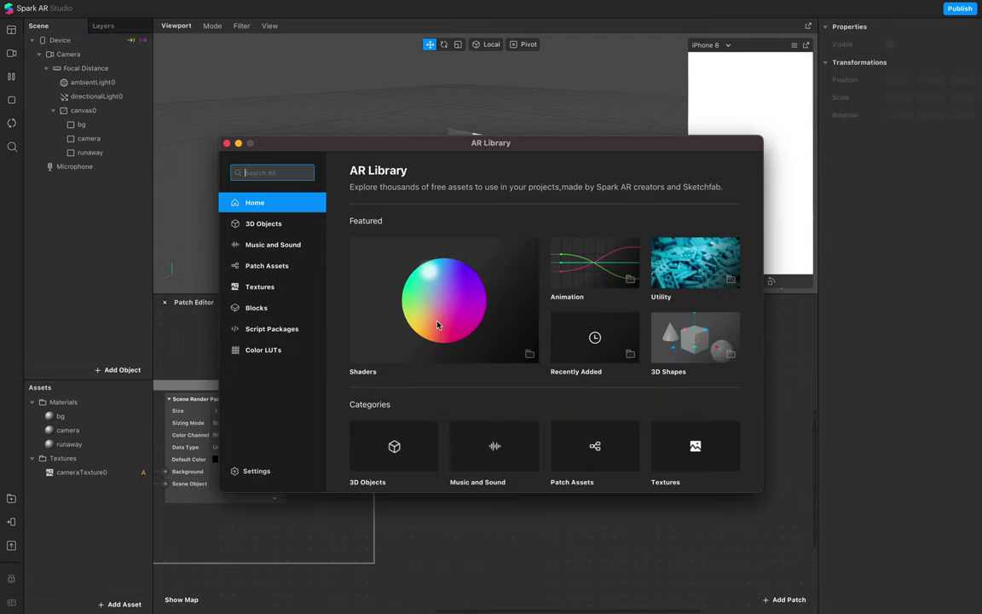
{"action": "left_click", "coordinate": [437, 322]}
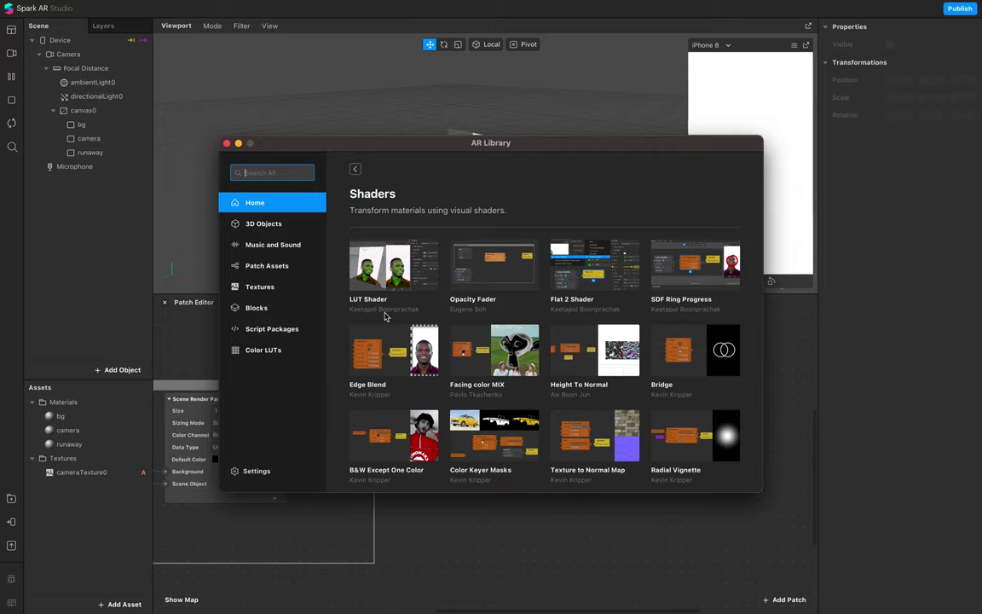
{"action": "left_click", "coordinate": [286, 348]}
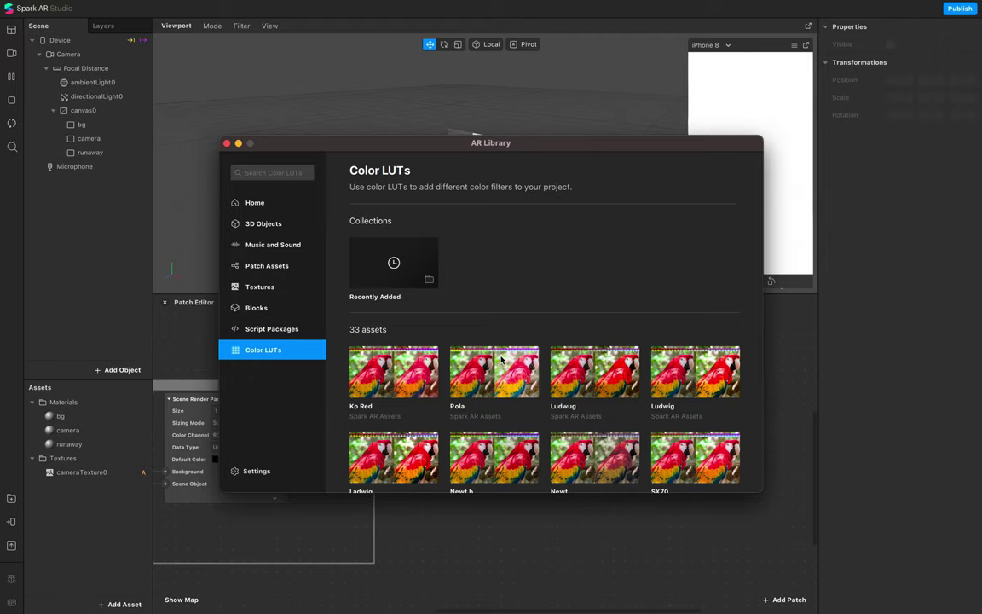
{"action": "left_click", "coordinate": [375, 358]}
{"action": "left_click", "coordinate": [698, 195]}
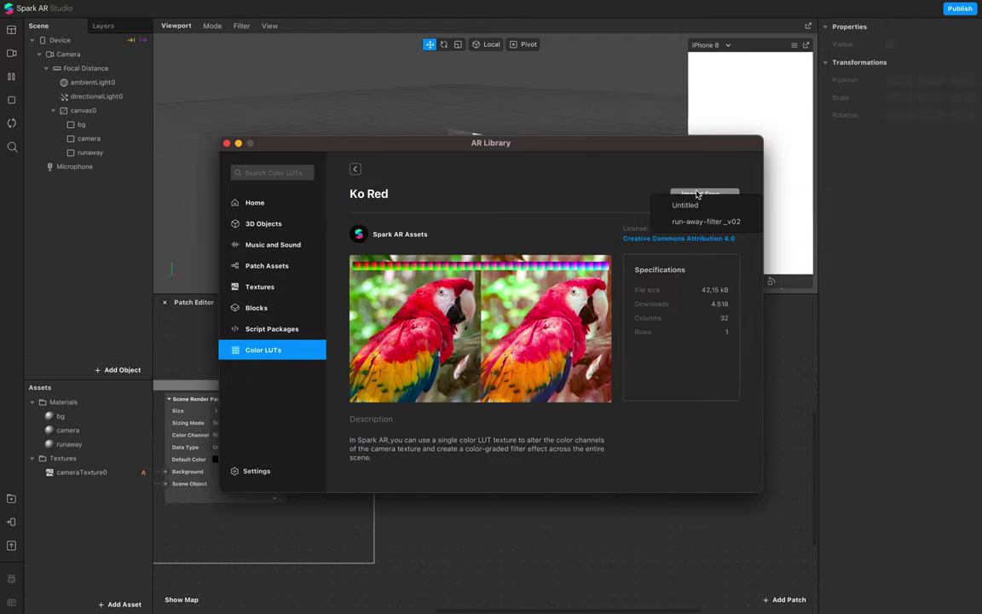
{"action": "left_click", "coordinate": [687, 205]}
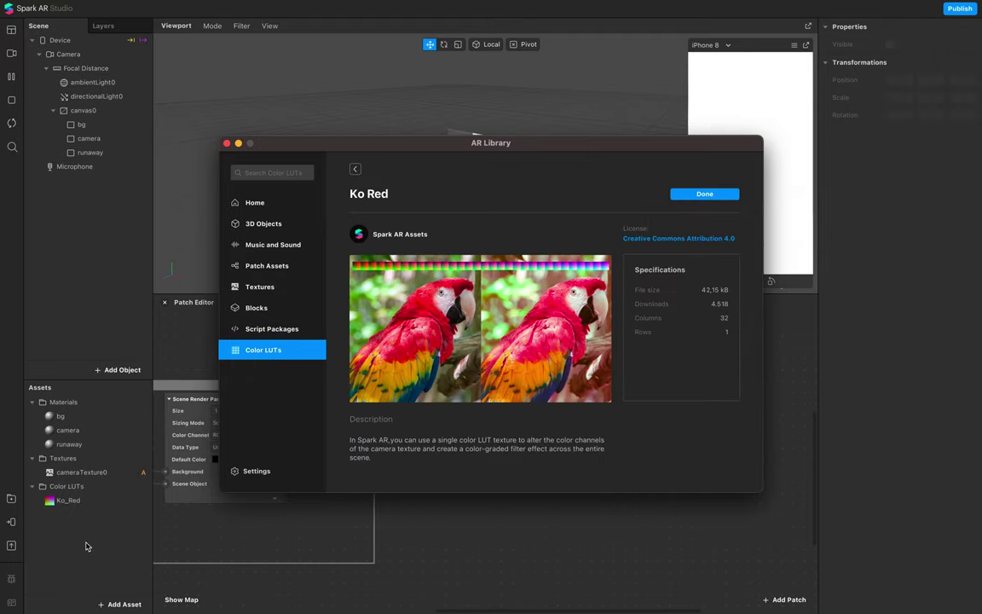
{"action": "key", "text": "super+w"}
- Add the Ko_Red LUT to the patch graph with its colorLUTShader patch, and remove the Ko_Red texture patch
{"action": "left_click", "coordinate": [96, 500]}
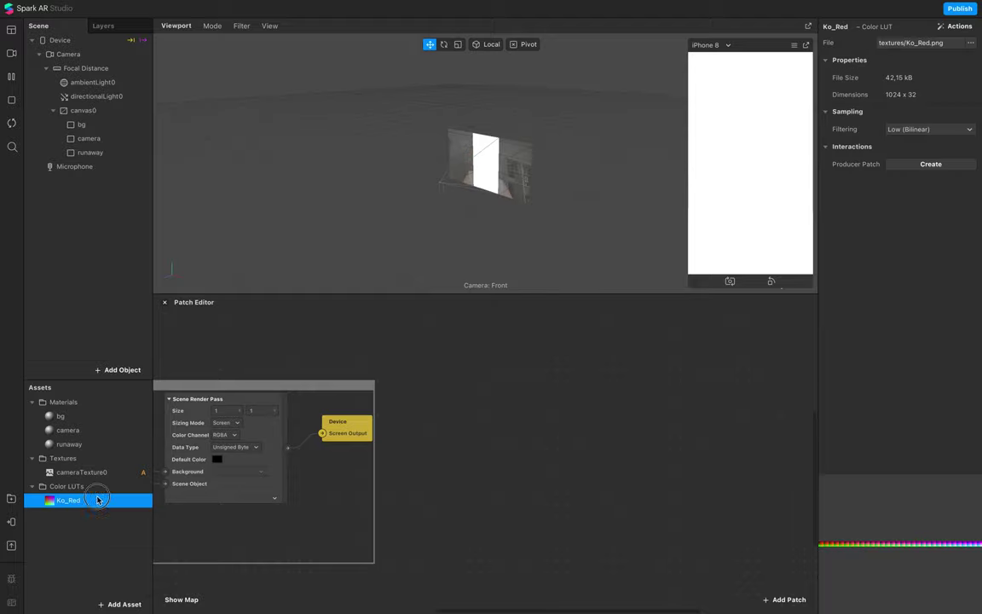
{"action": "left_click_drag", "start_coordinate": [96, 500], "coordinate": [524, 406]}
{"action": "key", "text": "Delete"}
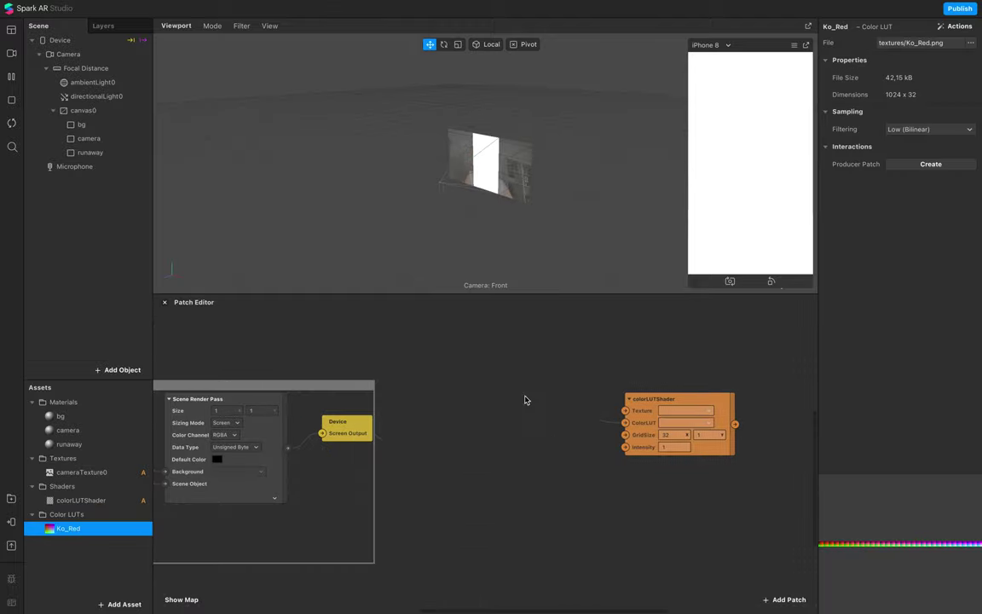
- Delete the Ko_Red asset along with its project file and move the colorLUTShader patch nearer to the render pipeline
{"action": "left_click", "coordinate": [72, 528]}
{"action": "key", "text": "Delete"}
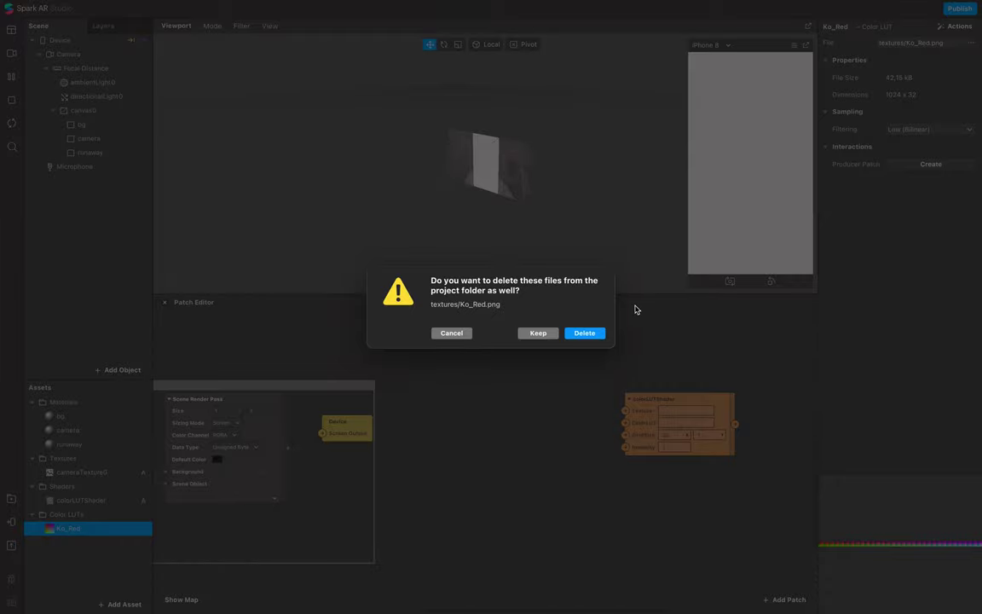
{"action": "left_click", "coordinate": [585, 333]}
{"action": "left_click_drag", "start_coordinate": [659, 407], "coordinate": [591, 429]}
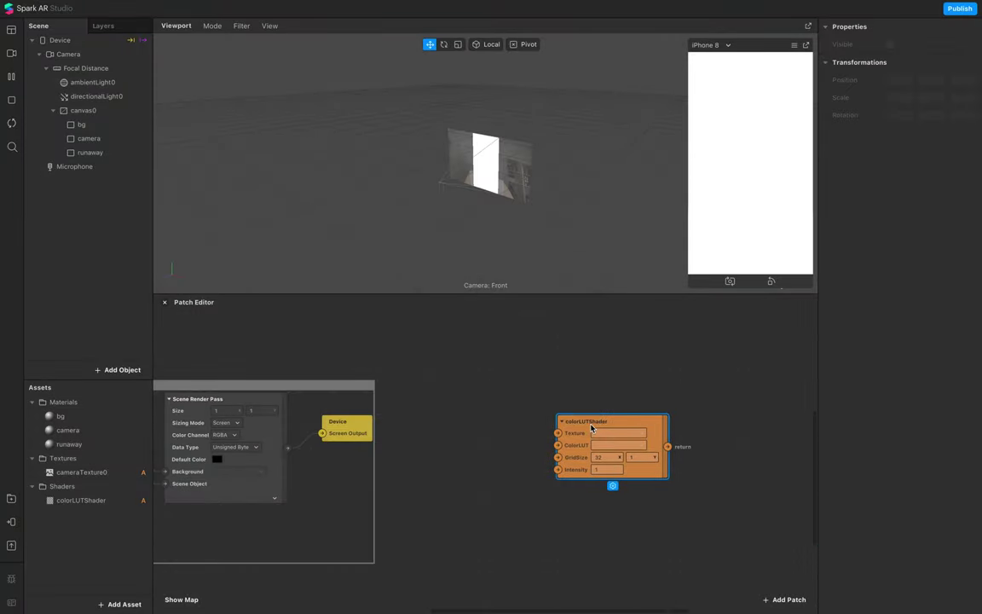
- Add a Sender patch connected to the RGBA output of the cameraTexture0 patch
{"action": "scroll", "coordinate": [287, 416], "scroll_direction": "left", "scroll_amount": 5}
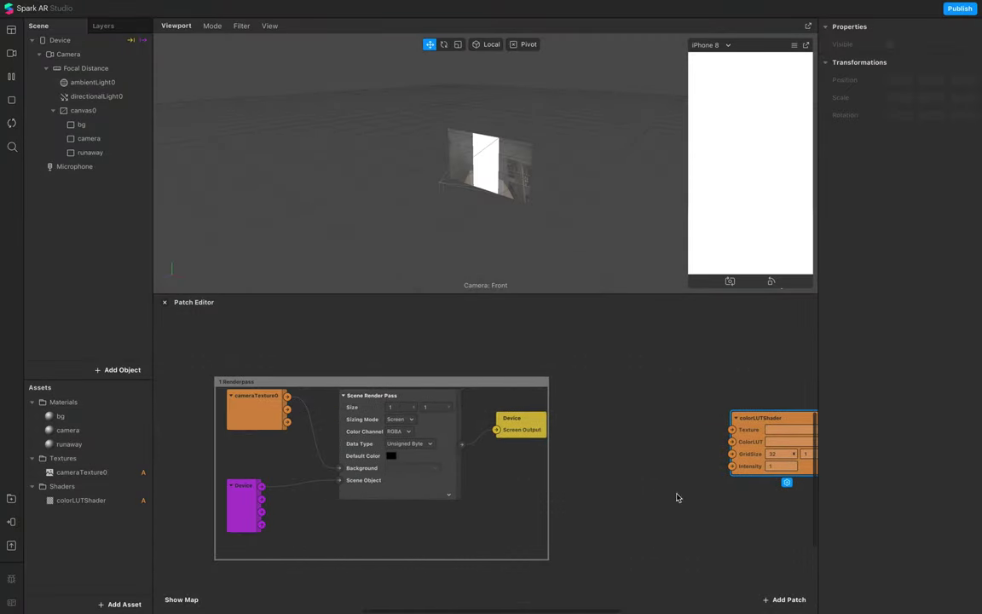
{"action": "scroll", "coordinate": [522, 407], "scroll_direction": "right", "scroll_amount": 3}
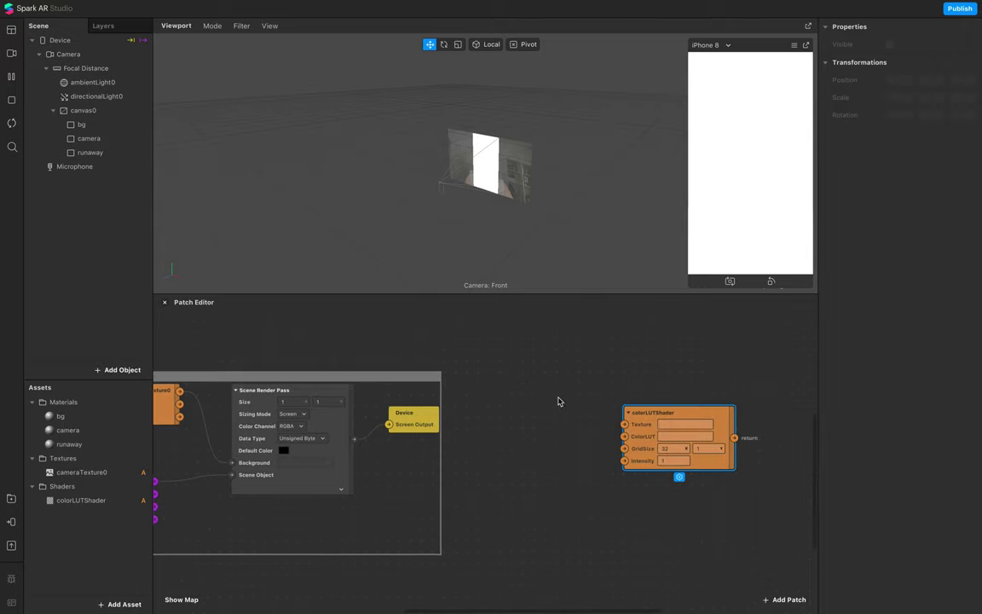
{"action": "scroll", "coordinate": [522, 407], "scroll_direction": "left", "scroll_amount": 2}
{"action": "left_click_drag", "start_coordinate": [242, 390], "coordinate": [264, 400]}
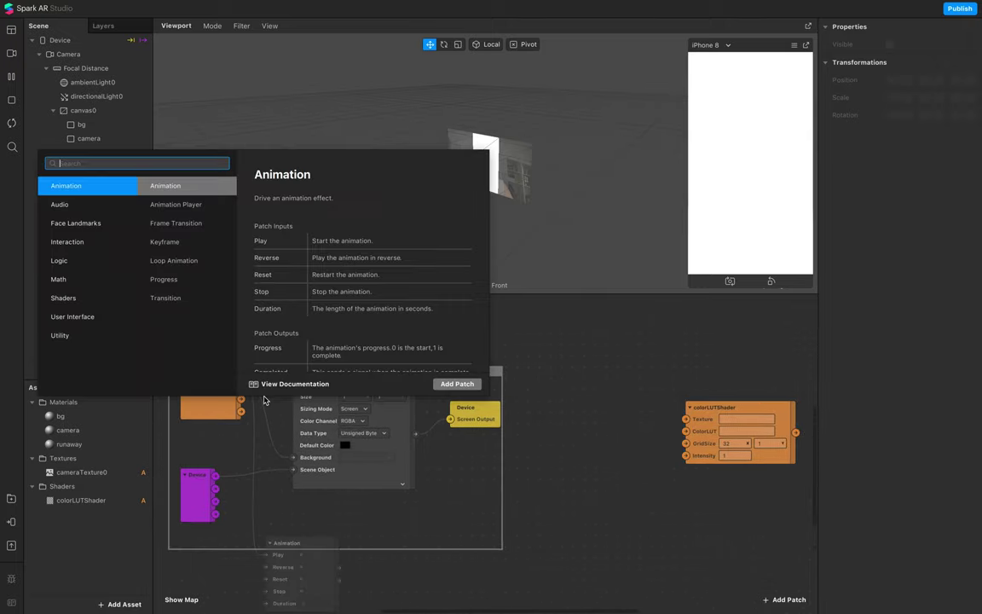
{"action": "type", "text": "sender"}
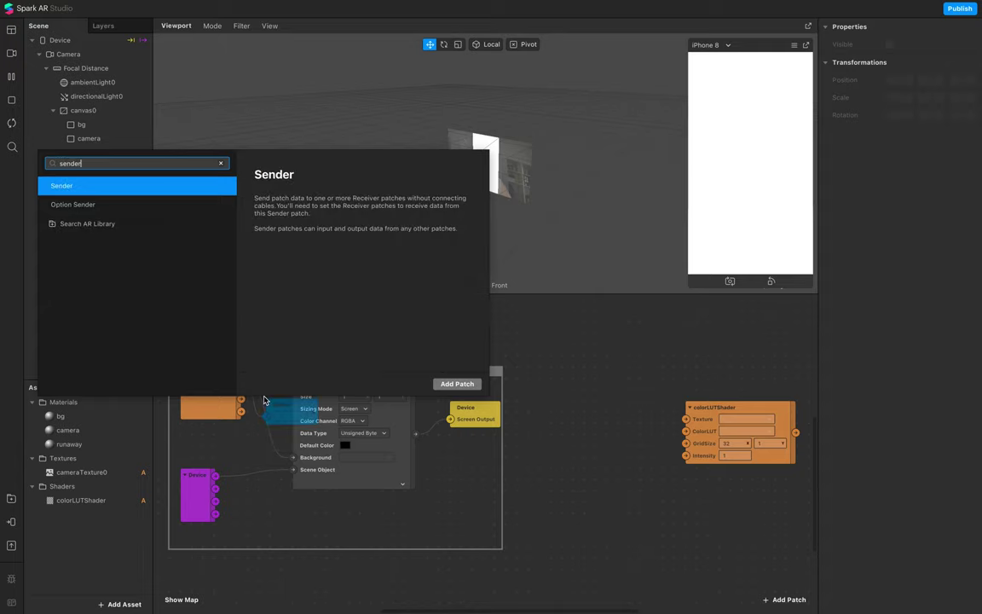
{"action": "key", "text": "Return"}
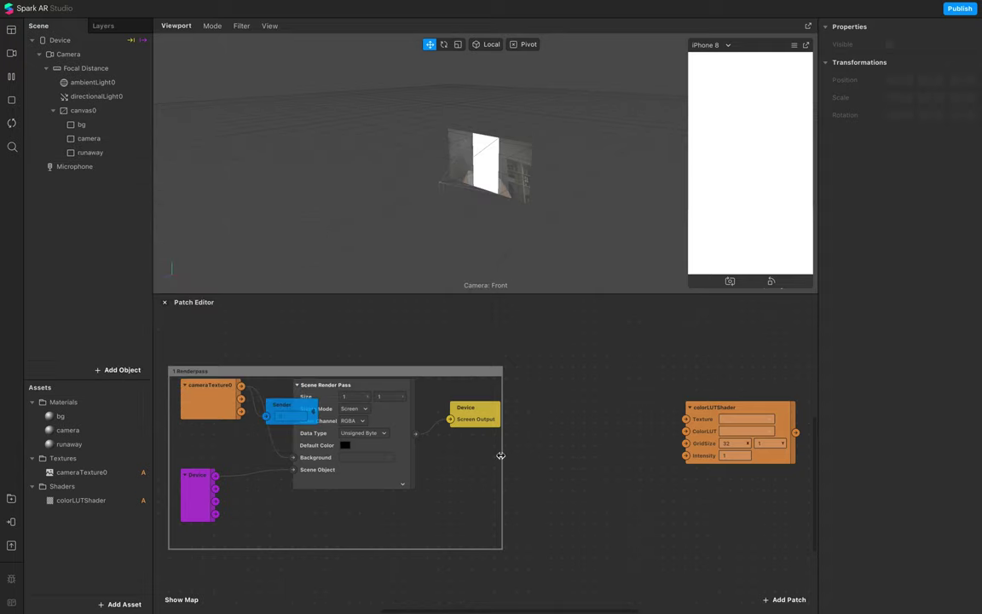
- Widen the 1 Renderpass comment frame and shift the Scene Render Pass and Device output patches away from the Sender
{"action": "left_click_drag", "start_coordinate": [502, 455], "coordinate": [561, 456]}
{"action": "left_click_drag", "start_coordinate": [503, 477], "coordinate": [400, 415]}
{"action": "left_click_drag", "start_coordinate": [400, 416], "coordinate": [443, 425]}
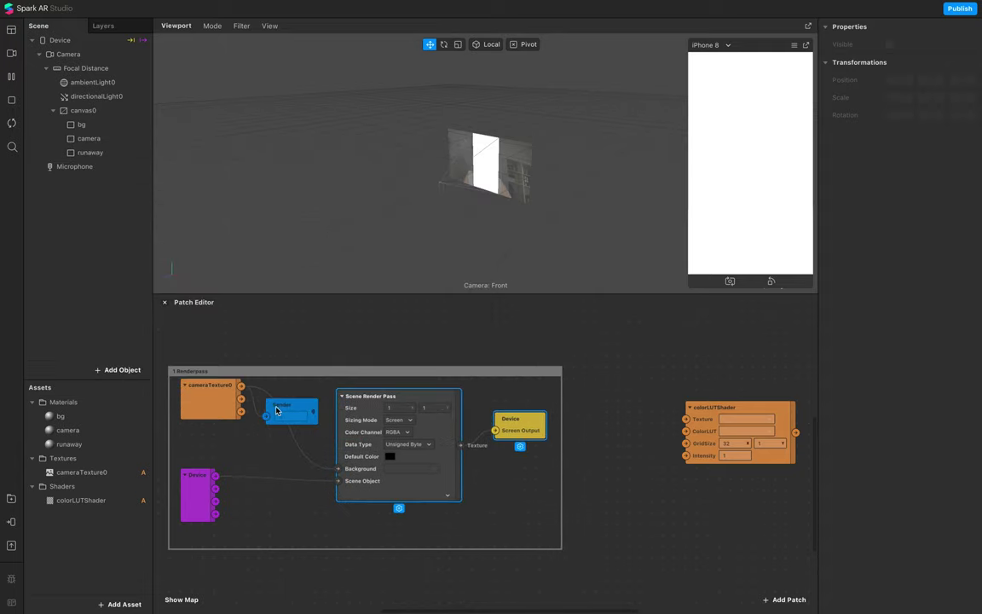
- Rename the Sender patch Camera and make a Receiver patch from it
{"action": "left_click", "coordinate": [289, 410]}
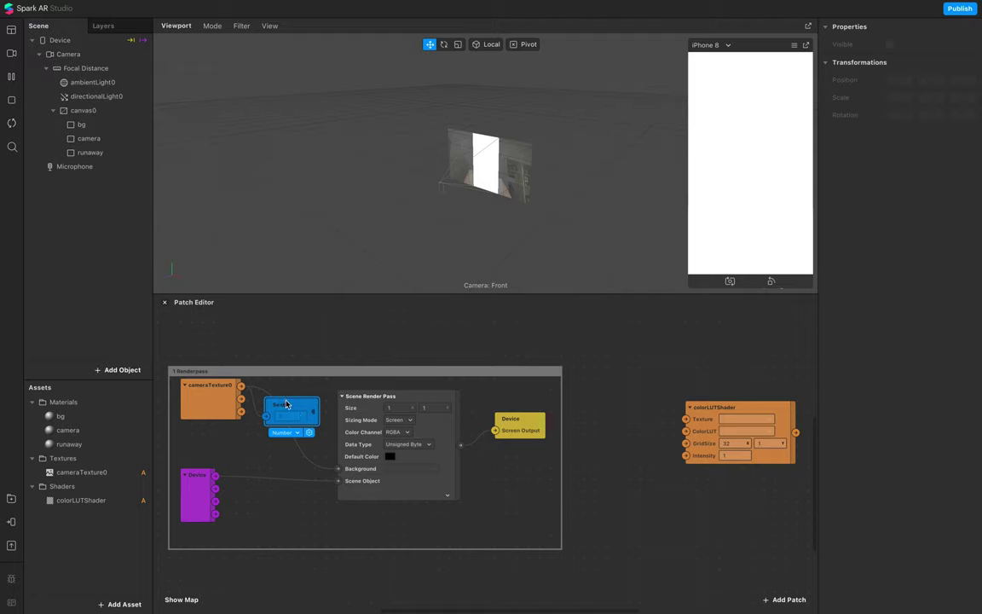
{"action": "double_click", "coordinate": [286, 409]}
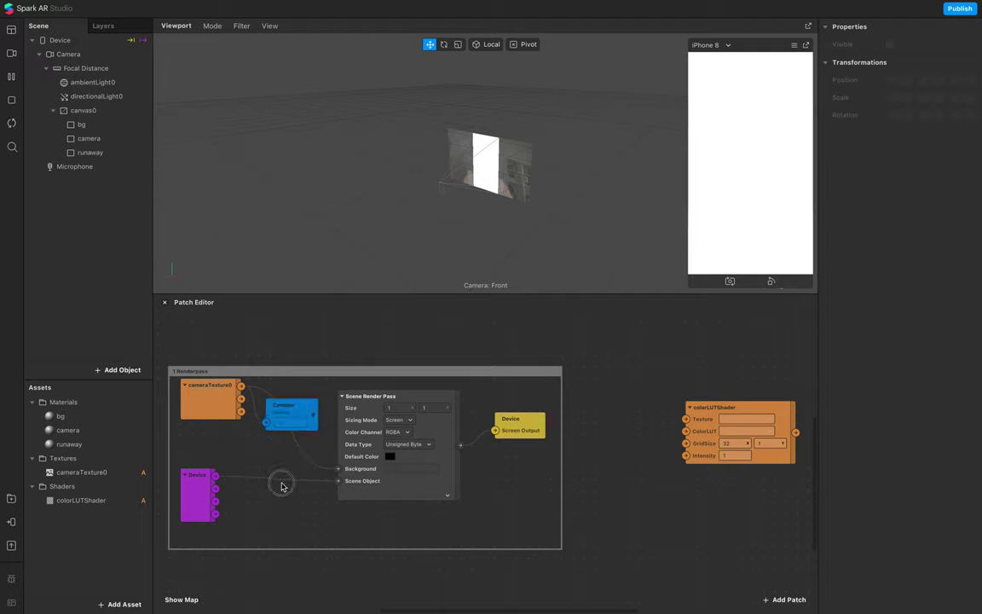
{"action": "right_click", "coordinate": [309, 442]}
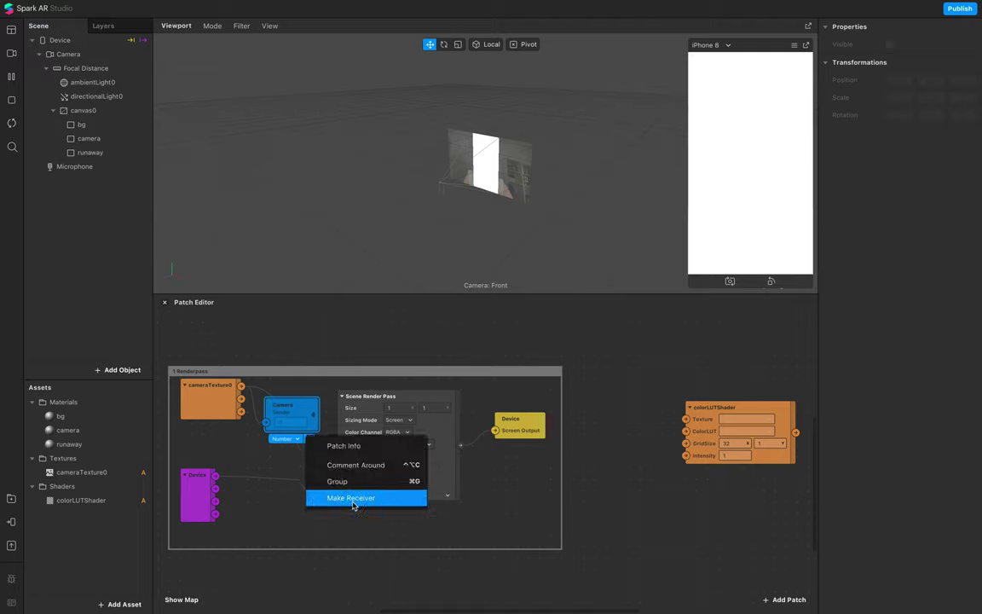
{"action": "left_click", "coordinate": [350, 498]}
{"action": "left_click_drag", "start_coordinate": [438, 412], "coordinate": [400, 460]}
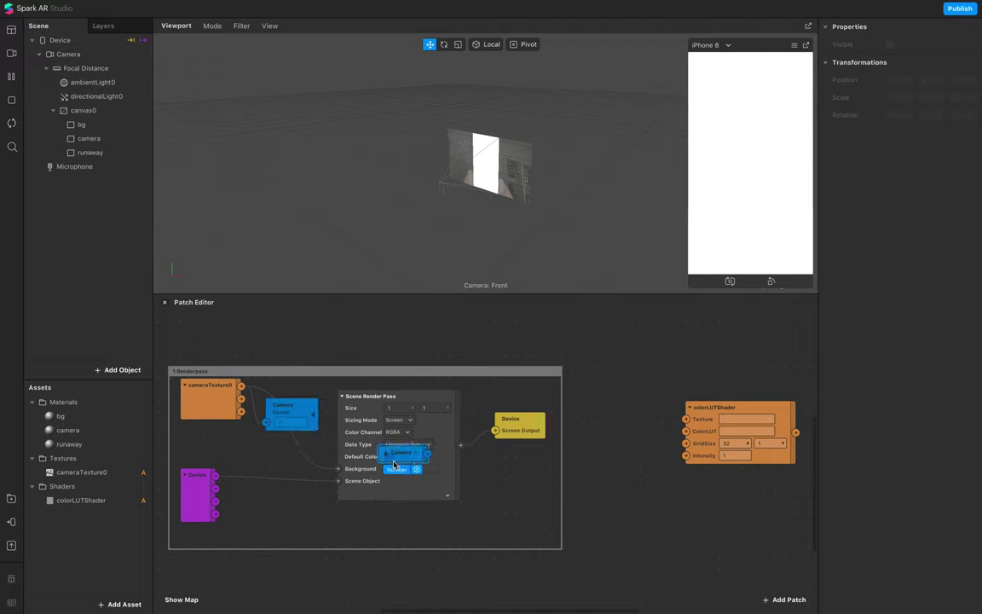
{"action": "left_click_drag", "start_coordinate": [299, 418], "coordinate": [304, 423]}
{"action": "left_click", "coordinate": [312, 448]}
{"action": "left_click", "coordinate": [310, 412]}
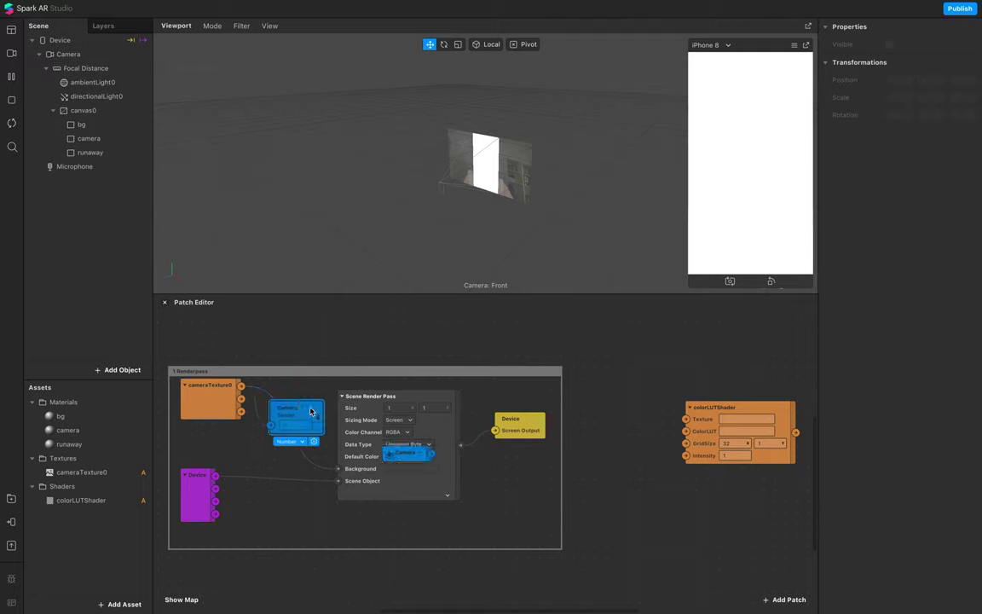
{"action": "left_click", "coordinate": [314, 442]}
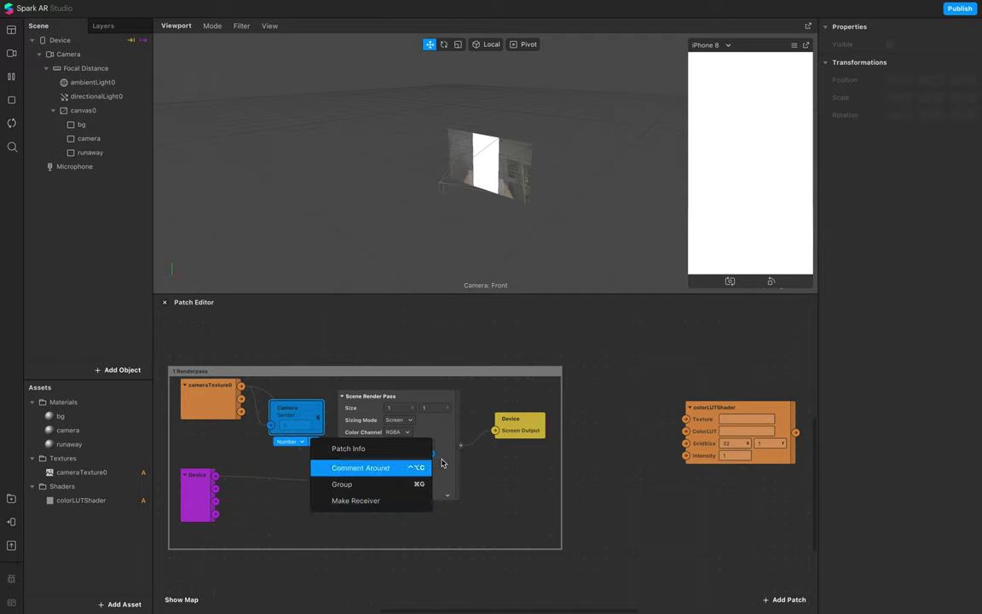
{"action": "left_click", "coordinate": [459, 436]}
- Move the Camera receiver beside the colorLUTShader patch and connect it to the shader's Texture input, keeping Scene Render Pass inside its frame
{"action": "left_click_drag", "start_coordinate": [443, 436], "coordinate": [444, 528]}
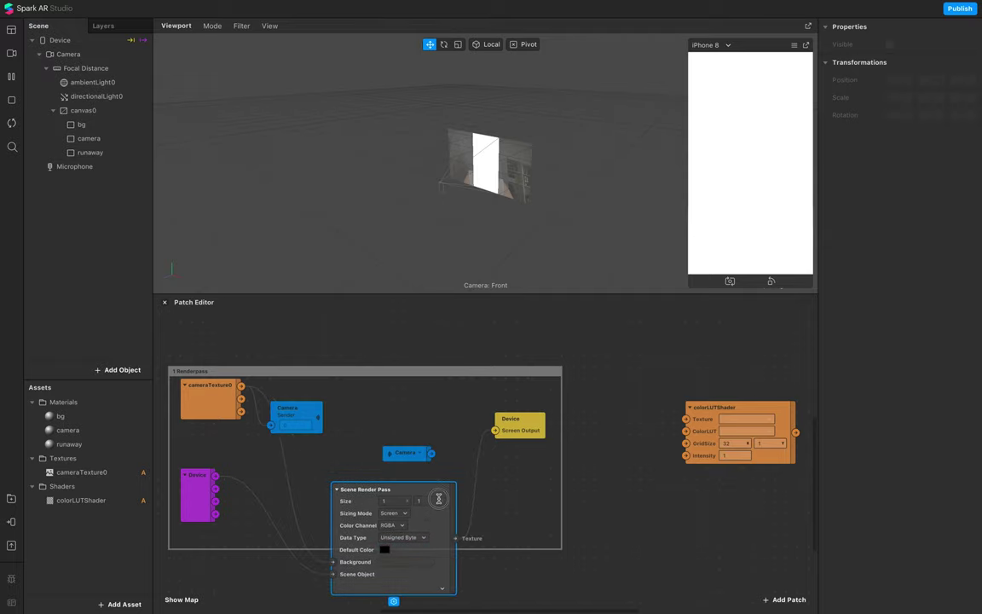
{"action": "left_click_drag", "start_coordinate": [407, 457], "coordinate": [612, 416]}
{"action": "left_click_drag", "start_coordinate": [399, 488], "coordinate": [411, 407]}
{"action": "left_click_drag", "start_coordinate": [645, 409], "coordinate": [686, 418]}
{"action": "scroll", "coordinate": [687, 419], "scroll_direction": "right", "scroll_amount": 2}
{"action": "scroll", "coordinate": [686, 419], "scroll_direction": "down", "scroll_amount": 1}
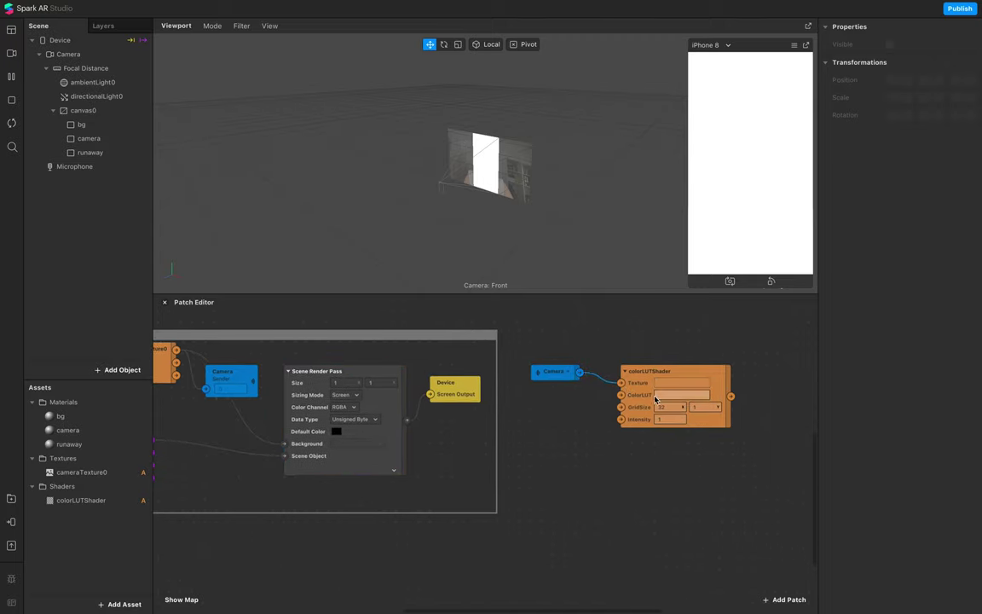
- Start importing an asset from the computer and select LUT_aurora-1.jpg in the material folder
{"action": "left_click", "coordinate": [99, 605]}
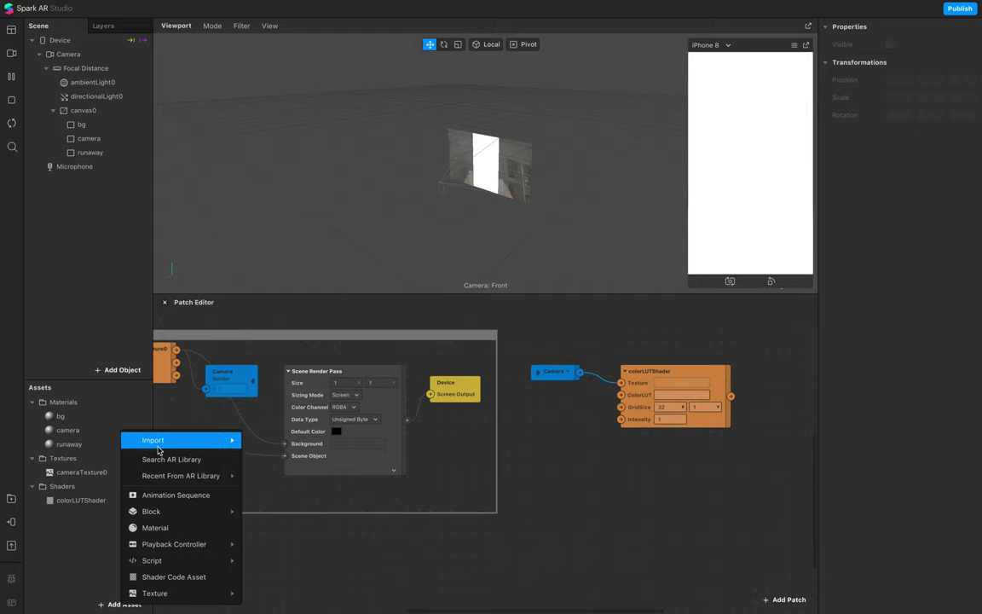
{"action": "mouse_move", "coordinate": [205, 440]}
{"action": "left_click", "coordinate": [294, 447]}
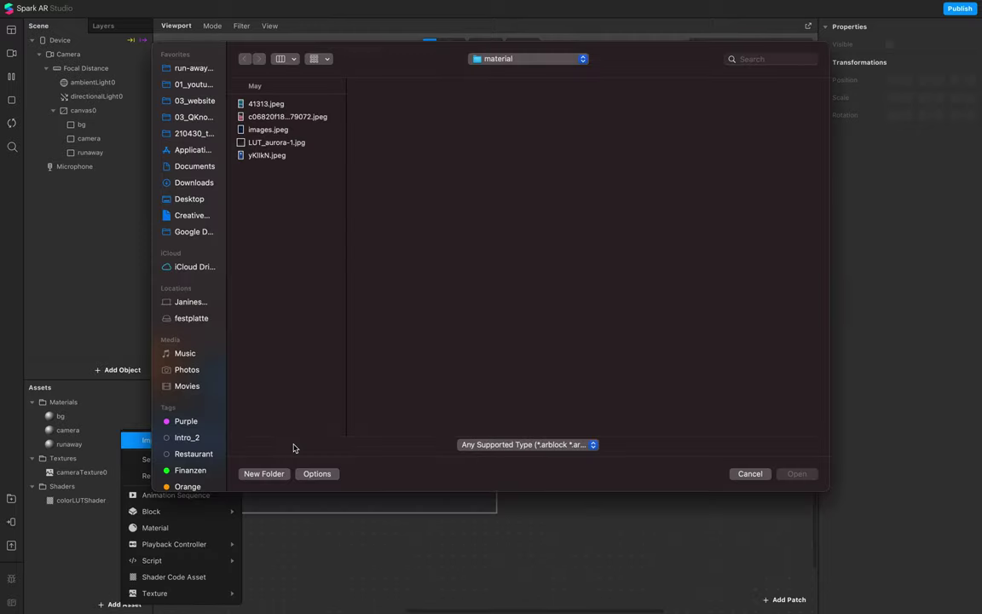
{"action": "left_click", "coordinate": [274, 143]}
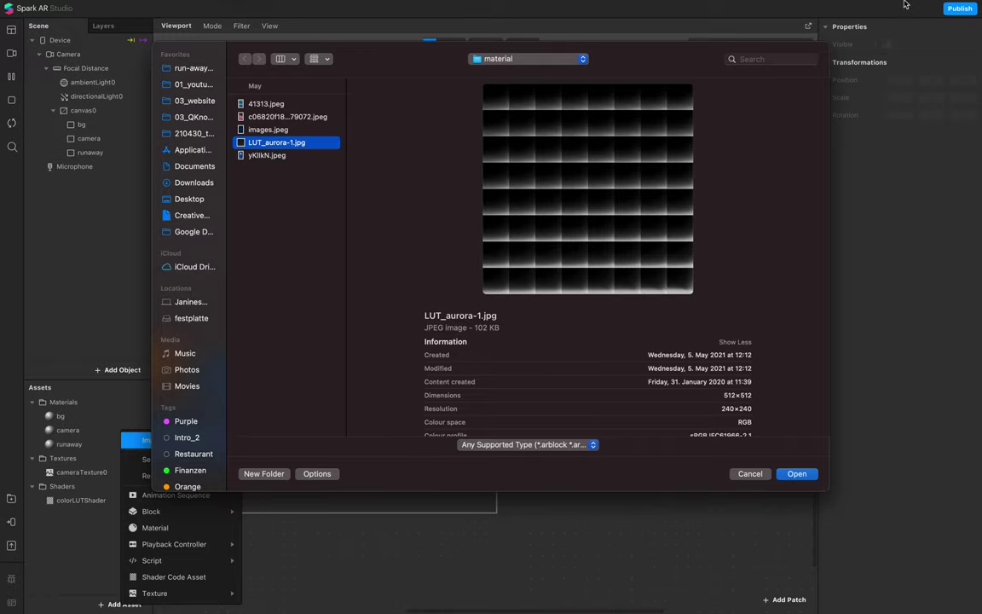
- Switch to Adobe Lightroom and apply the aurora user preset to the portrait photo
{"action": "left_click", "coordinate": [855, 9]}
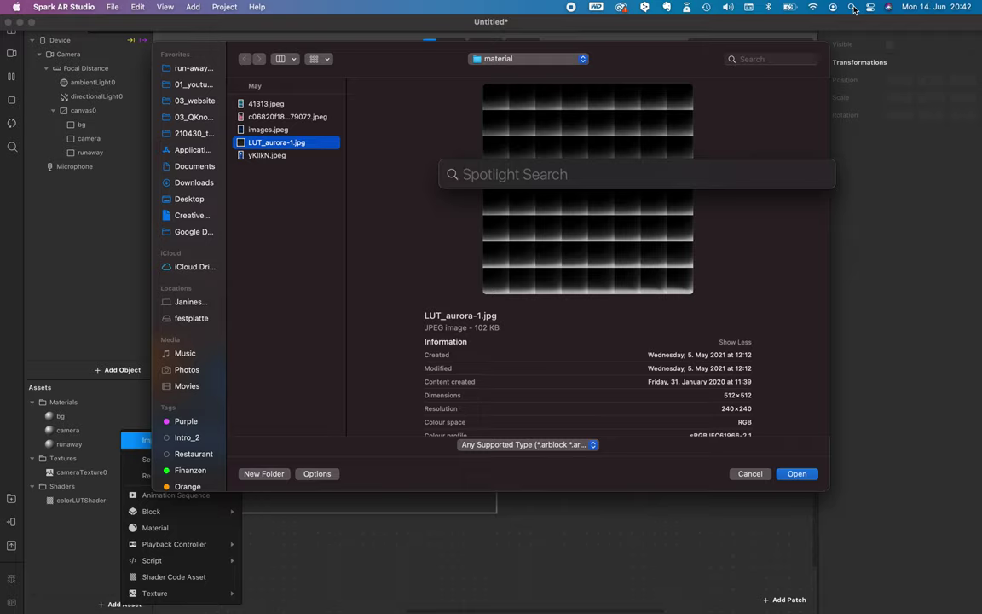
{"action": "type", "text": "lih"}
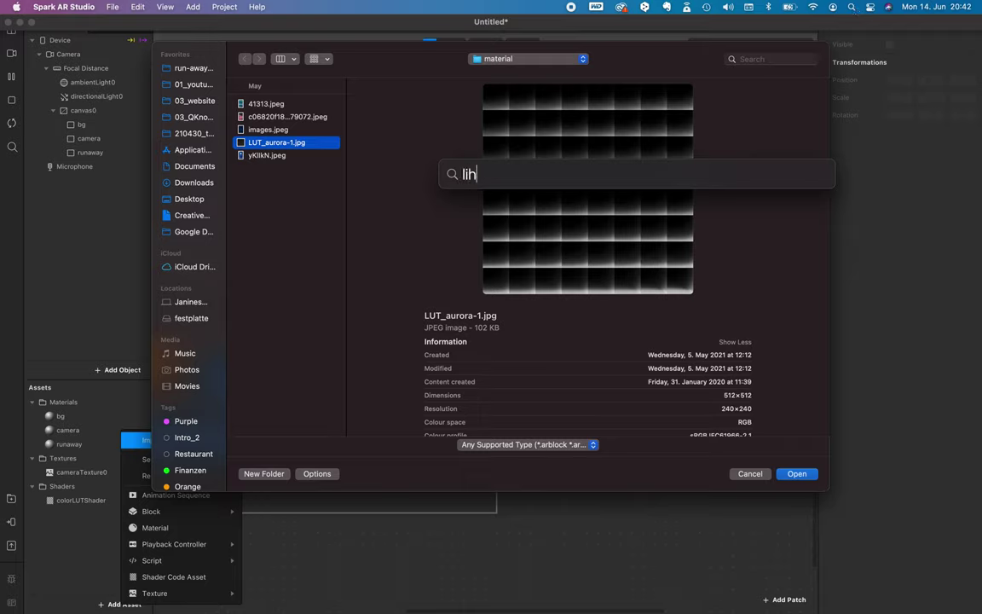
{"action": "type", "text": "ghroom"}
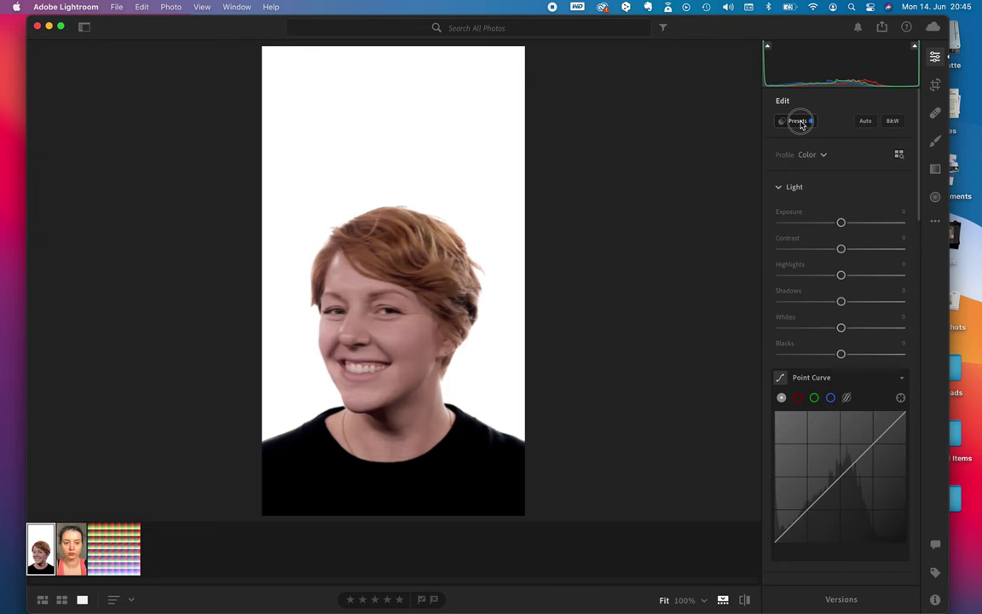
{"action": "left_click", "coordinate": [797, 121]}
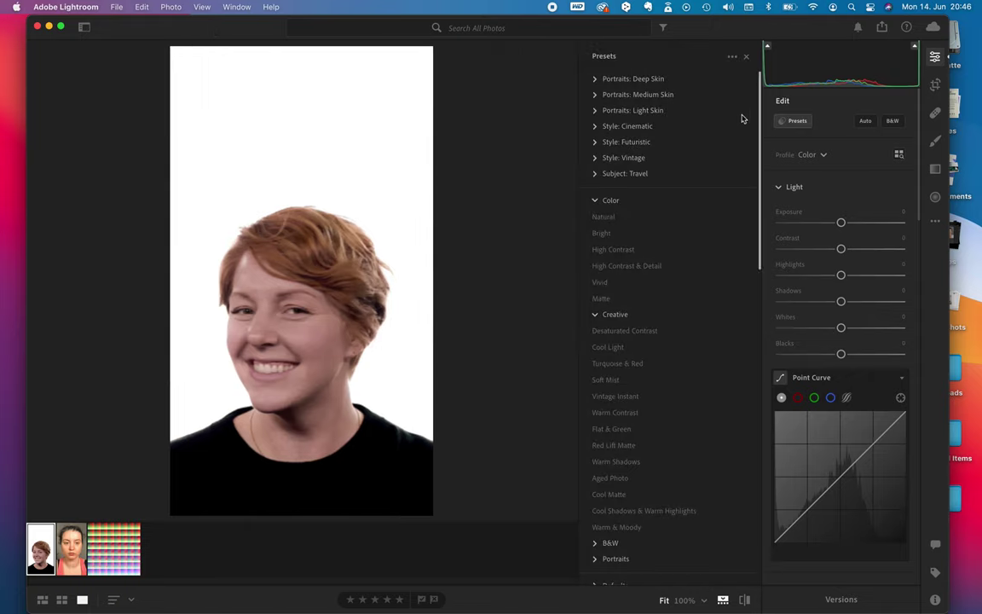
{"action": "scroll", "coordinate": [648, 256], "scroll_direction": "down", "scroll_amount": 15}
{"action": "left_click", "coordinate": [614, 312]}
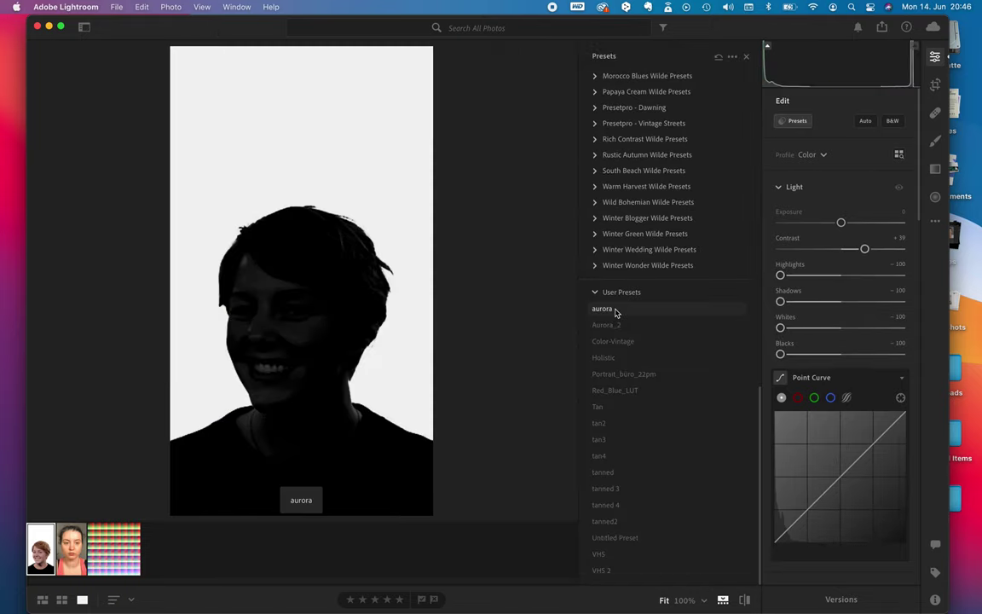
{"action": "left_click", "coordinate": [617, 312]}
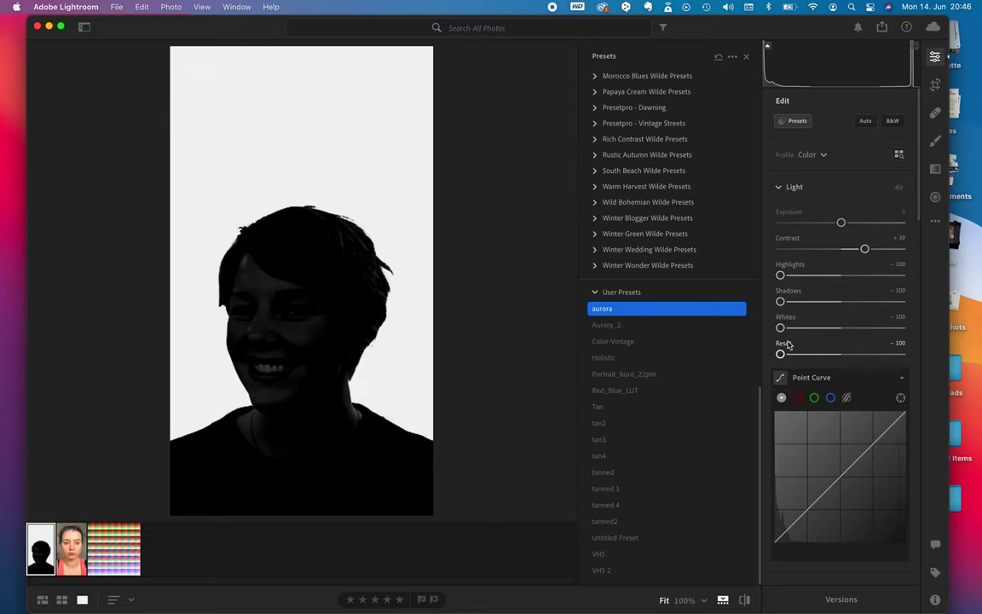
- Examine the aurora preset's Light, Point Curve, Color and Color Mixer adjustments on the portrait
{"action": "scroll", "coordinate": [867, 456], "scroll_direction": "down", "scroll_amount": 10}
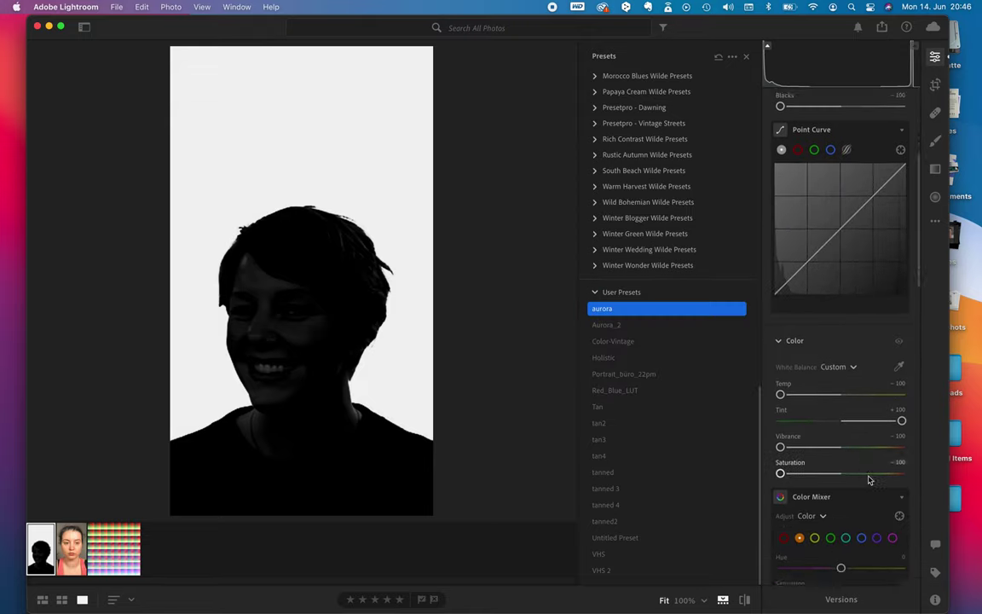
{"action": "scroll", "coordinate": [869, 480], "scroll_direction": "down", "scroll_amount": 4}
{"action": "left_click_drag", "start_coordinate": [781, 260], "coordinate": [757, 268]}
{"action": "scroll", "coordinate": [833, 352], "scroll_direction": "up", "scroll_amount": 3}
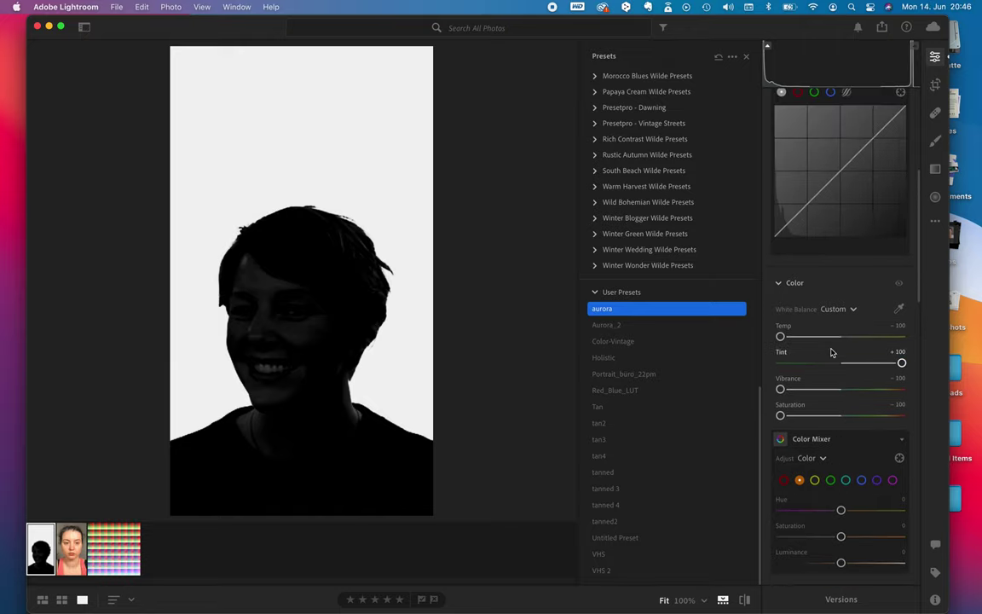
{"action": "scroll", "coordinate": [832, 352], "scroll_direction": "down", "scroll_amount": 10}
{"action": "scroll", "coordinate": [832, 353], "scroll_direction": "up", "scroll_amount": 20}
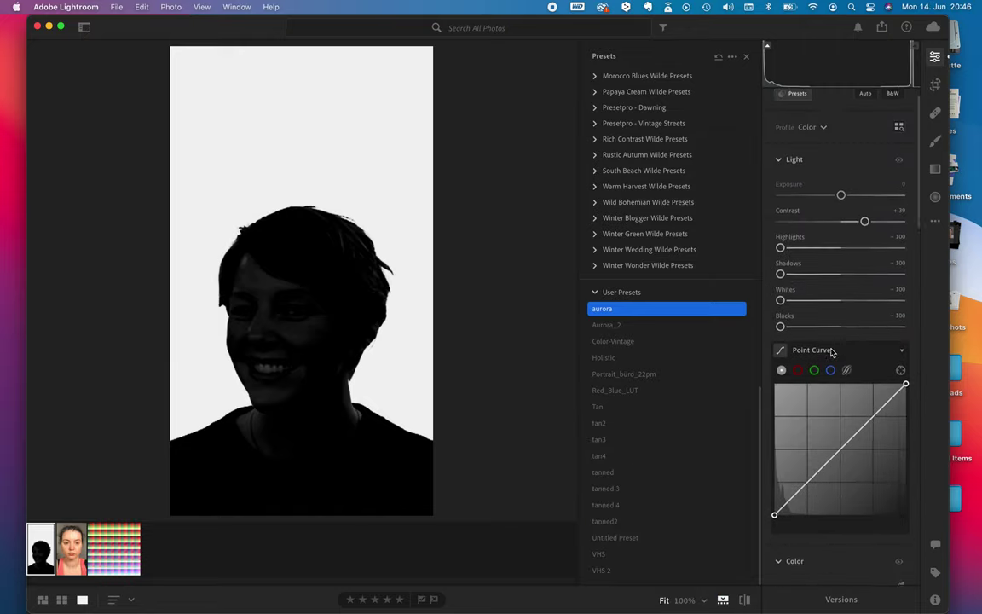
{"action": "scroll", "coordinate": [832, 352], "scroll_direction": "up", "scroll_amount": 1}
- Apply the Aurora_2 user preset to the colored LUT grid image
{"action": "left_click", "coordinate": [122, 553]}
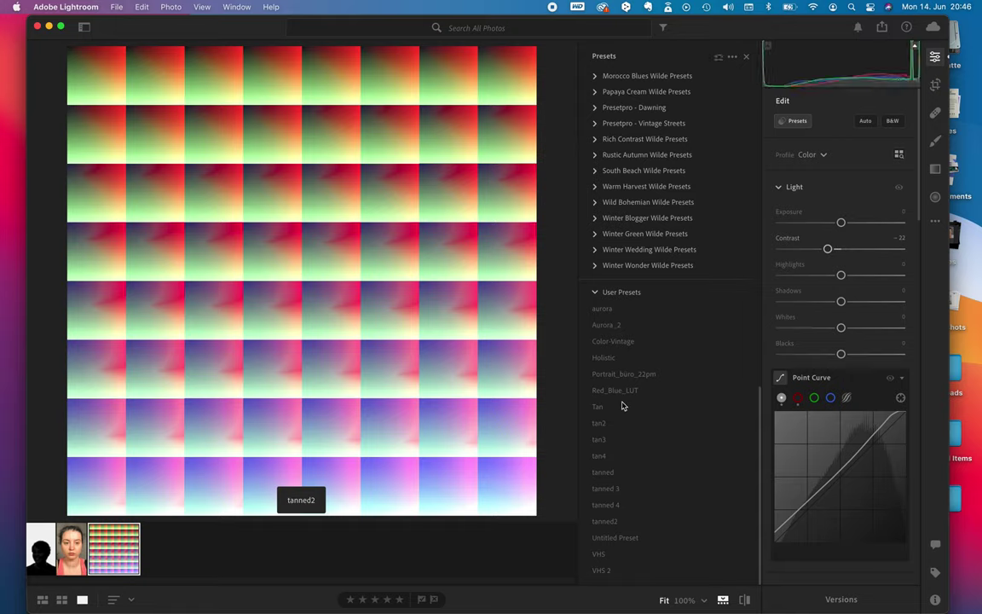
{"action": "left_click", "coordinate": [604, 326]}
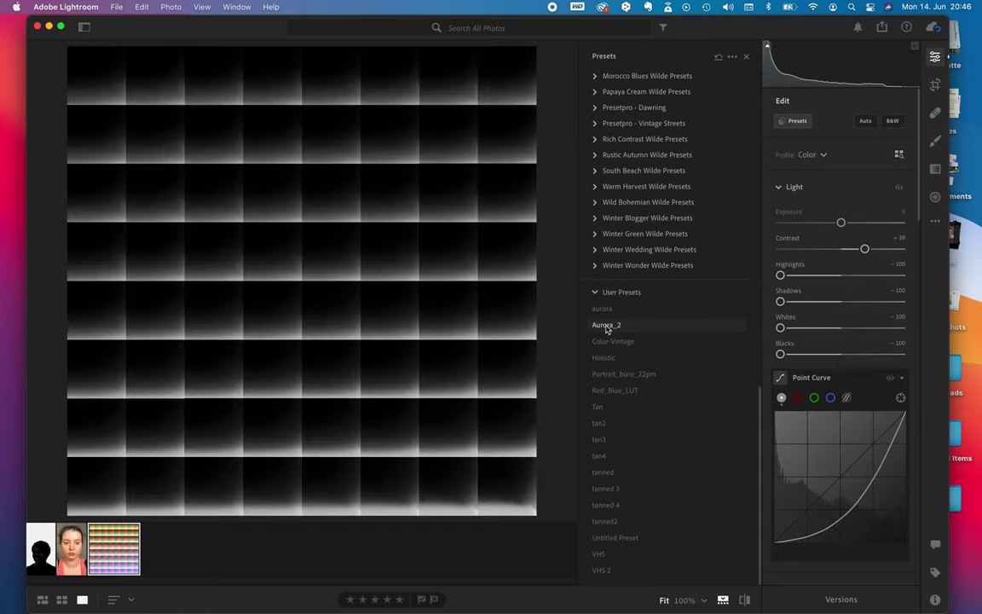
{"action": "left_click", "coordinate": [606, 327]}
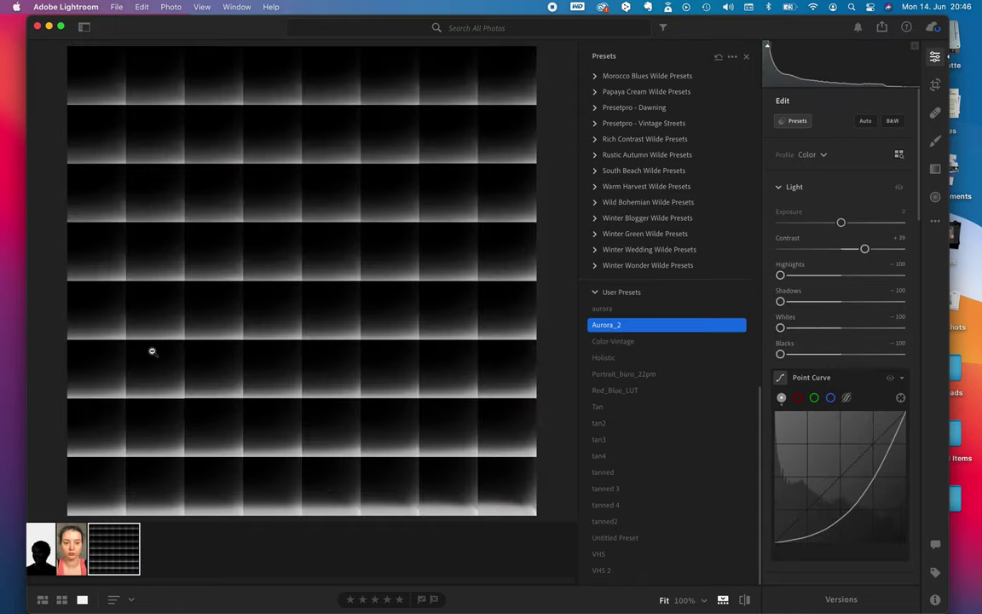
- Minimize Lightroom, return to Spark AR Studio and import the selected LUT_aurora-1.jpg
{"action": "left_click", "coordinate": [49, 26]}
{"action": "left_click", "coordinate": [503, 587]}
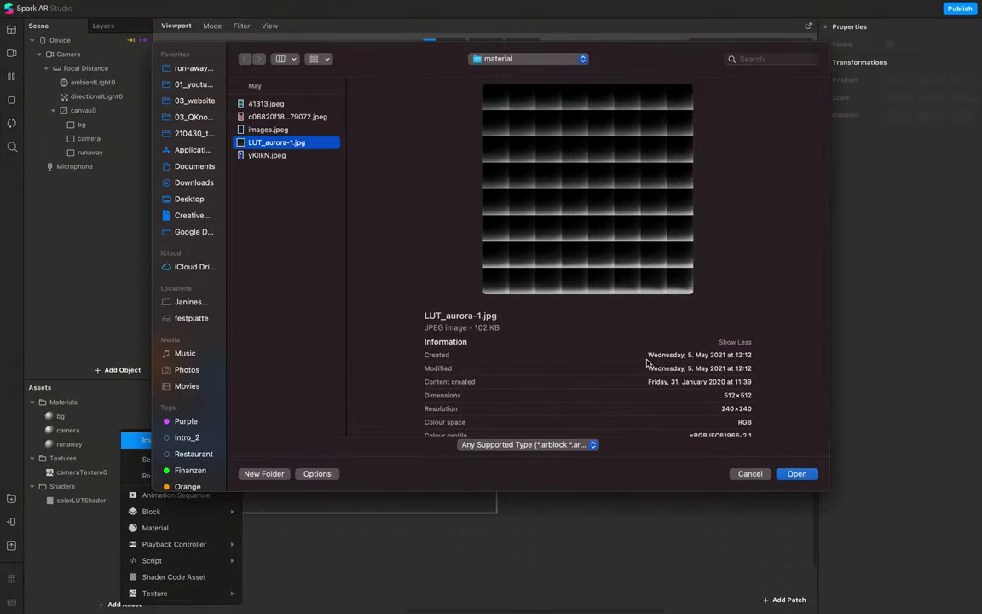
{"action": "left_click", "coordinate": [797, 473]}
- Add the LUT_aurora-1 texture as a patch below the Camera receiver and connect its RGBA output to the shader's ColorLUT input
{"action": "left_click", "coordinate": [85, 486]}
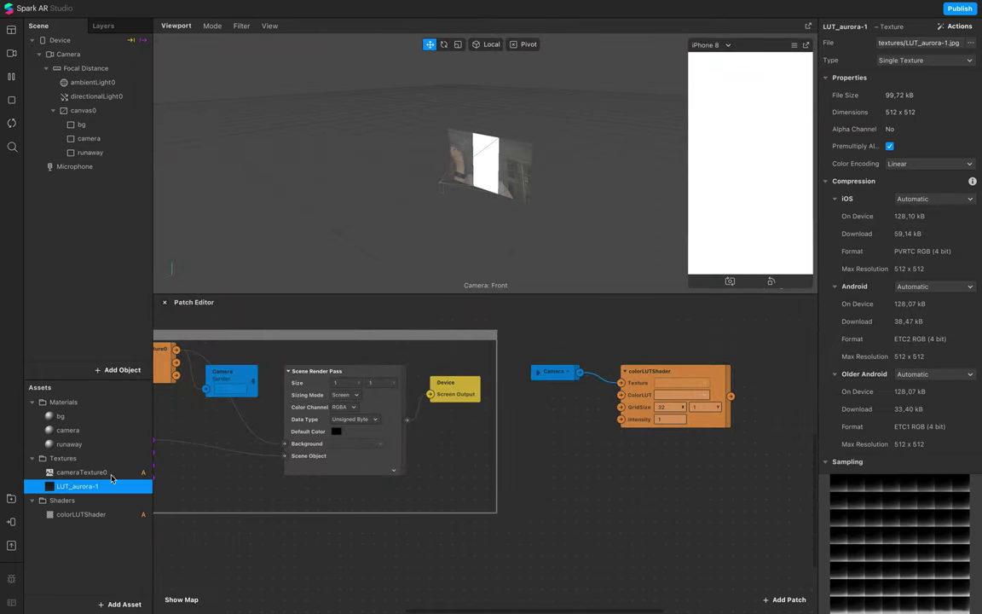
{"action": "scroll", "coordinate": [524, 469], "scroll_direction": "right", "scroll_amount": 3}
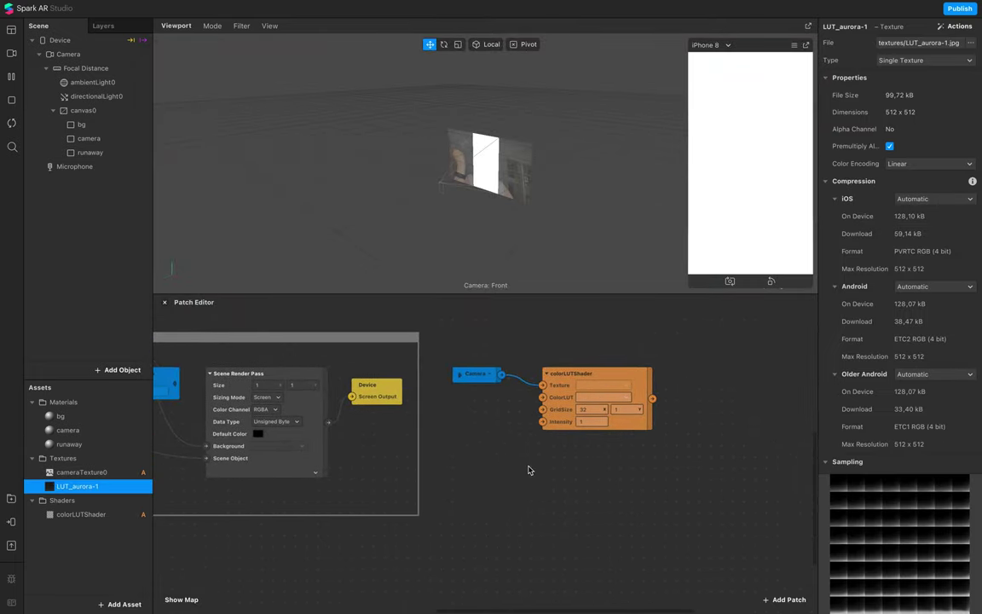
{"action": "left_click_drag", "start_coordinate": [58, 488], "coordinate": [490, 417]}
- Set both GridSize values of the colorLUTShader patch to 8
{"action": "left_click", "coordinate": [587, 410]}
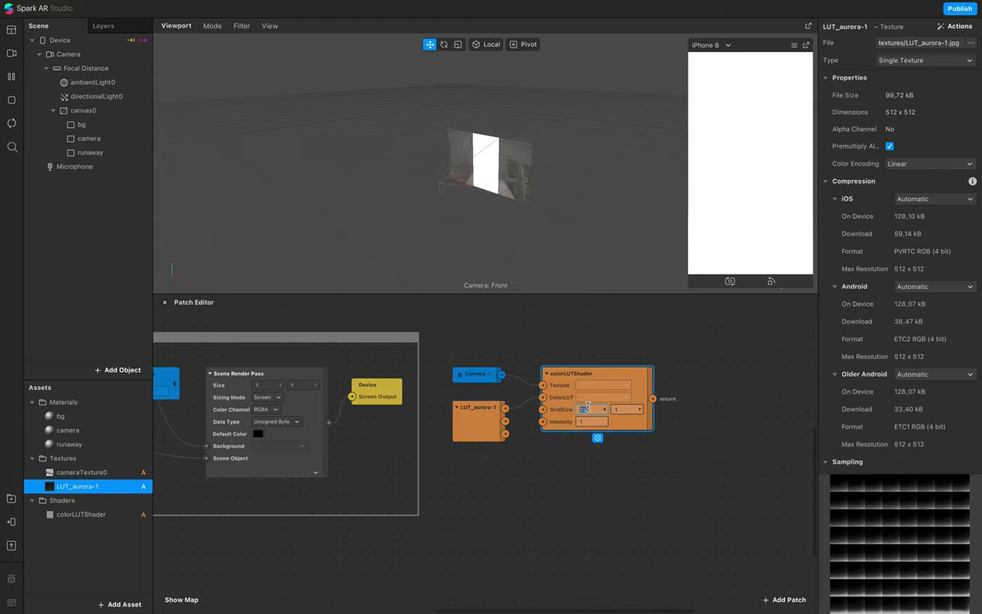
{"action": "left_click", "coordinate": [627, 408]}
{"action": "left_click", "coordinate": [648, 482]}
{"action": "left_click", "coordinate": [641, 370]}
- Add a Sender patch to the colorLUTShader output, name it LUT and align it beside the shader
{"action": "left_click_drag", "start_coordinate": [652, 399], "coordinate": [689, 385]}
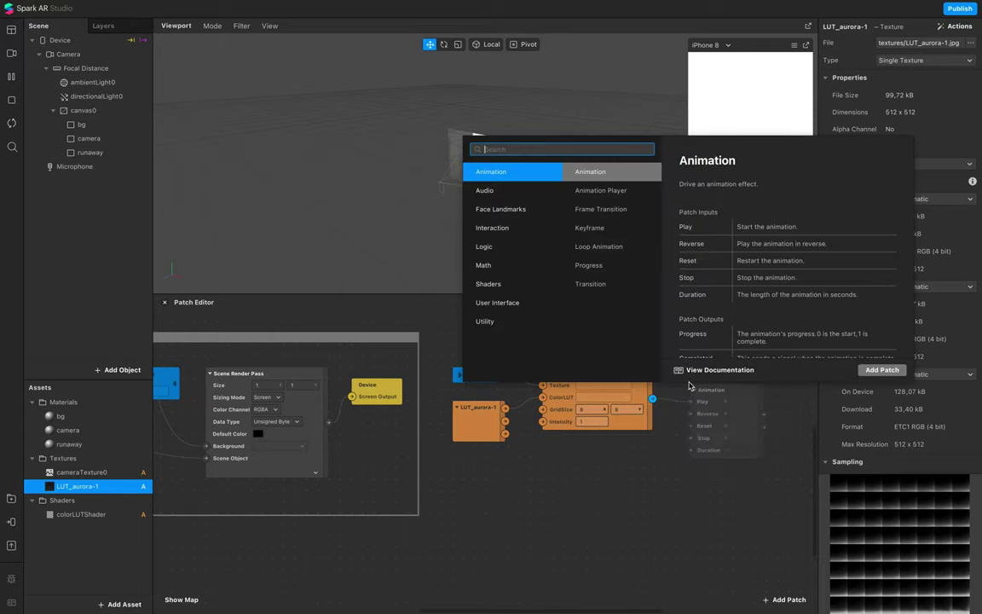
{"action": "type", "text": "sender"}
{"action": "key", "text": "Return"}
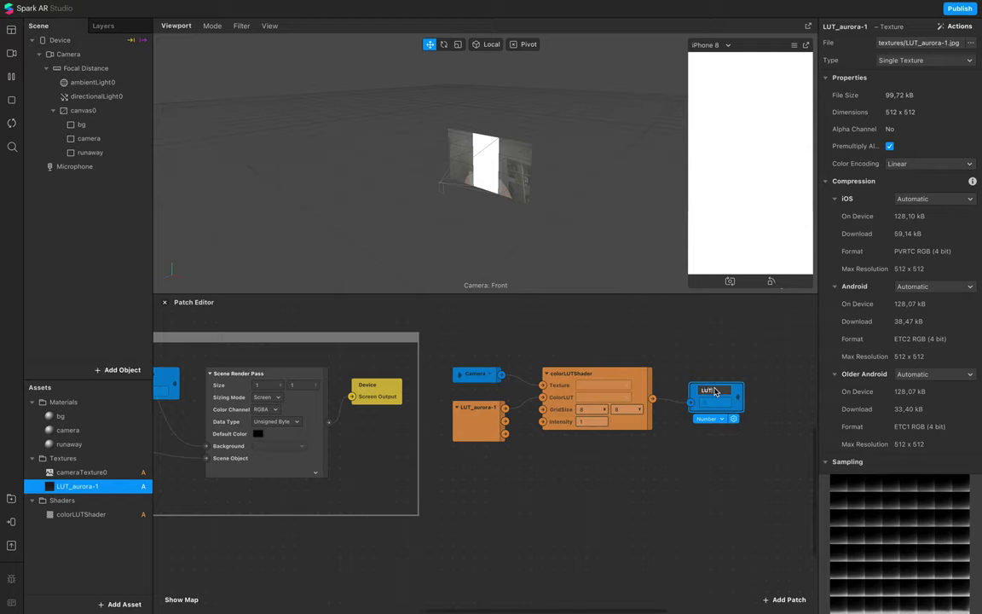
{"action": "type", "text": "LUT"}
{"action": "left_click", "coordinate": [754, 488]}
{"action": "mouse_move", "coordinate": [715, 396]}
{"action": "left_mouse_down"}
{"action": "mouse_move", "coordinate": [702, 379]}
{"action": "mouse_move", "coordinate": [713, 390]}
{"action": "left_mouse_up"}
- Group the Camera receiver, LUT_aurora-1, colorLUTShader and LUT sender patches in a comment frame titled 2 LUT Camera
{"action": "left_click_drag", "start_coordinate": [452, 341], "coordinate": [760, 494]}
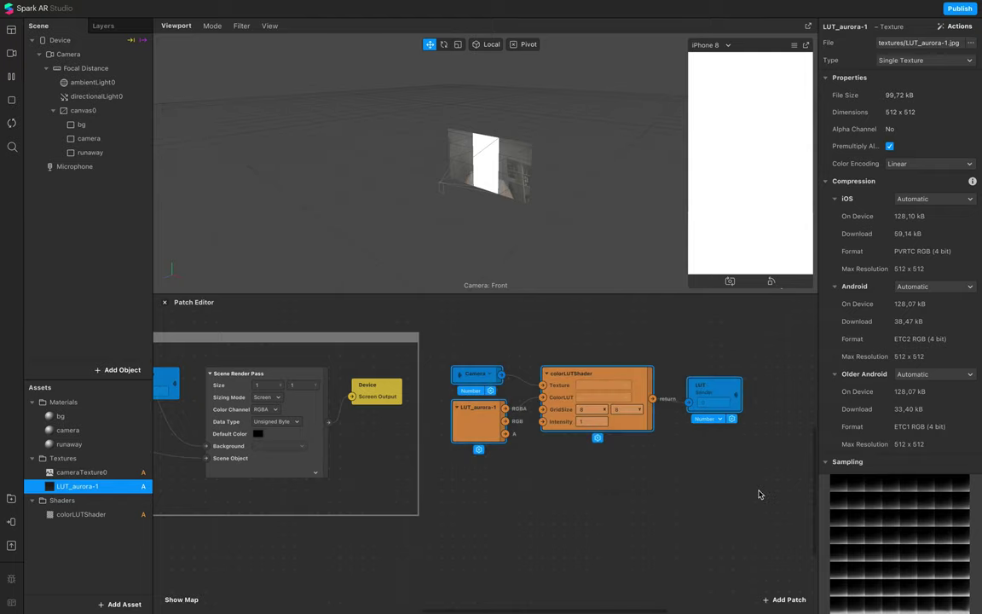
{"action": "right_click", "coordinate": [569, 375]}
{"action": "left_click", "coordinate": [621, 393]}
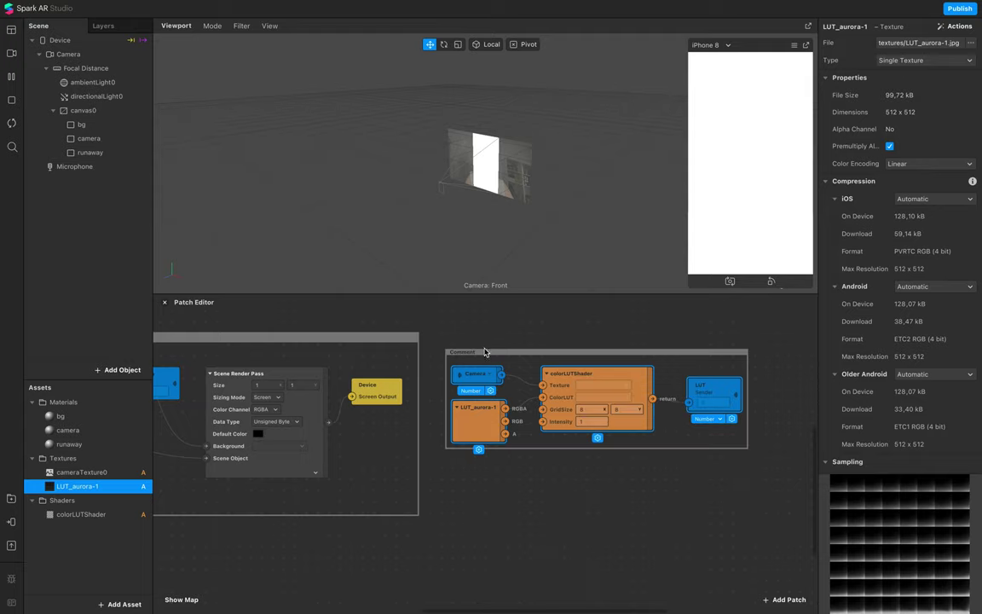
{"action": "double_click", "coordinate": [465, 350]}
{"action": "left_click", "coordinate": [443, 364]}
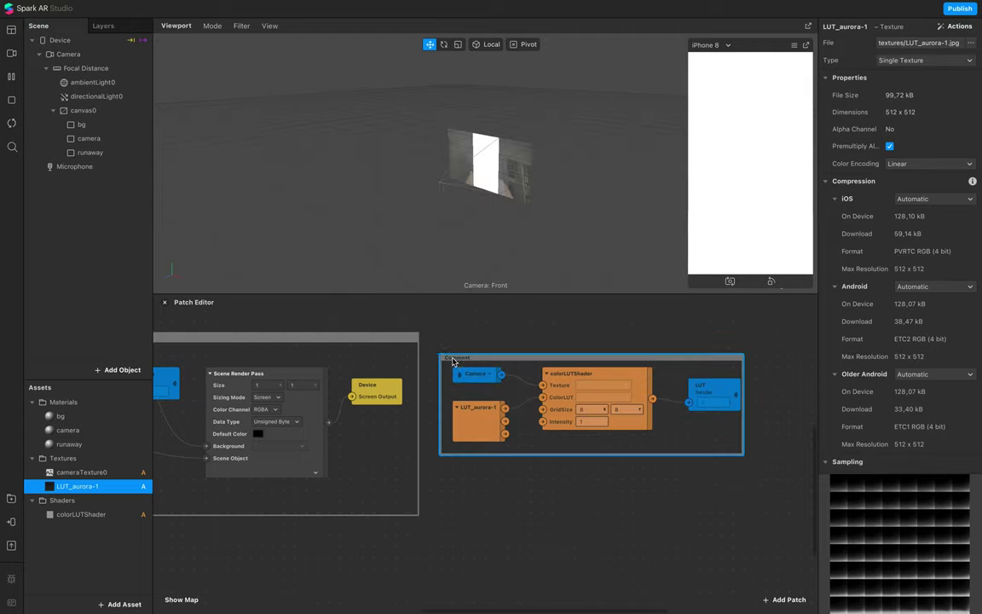
{"action": "double_click", "coordinate": [454, 359]}
{"action": "type", "text": "LUT Camera"}
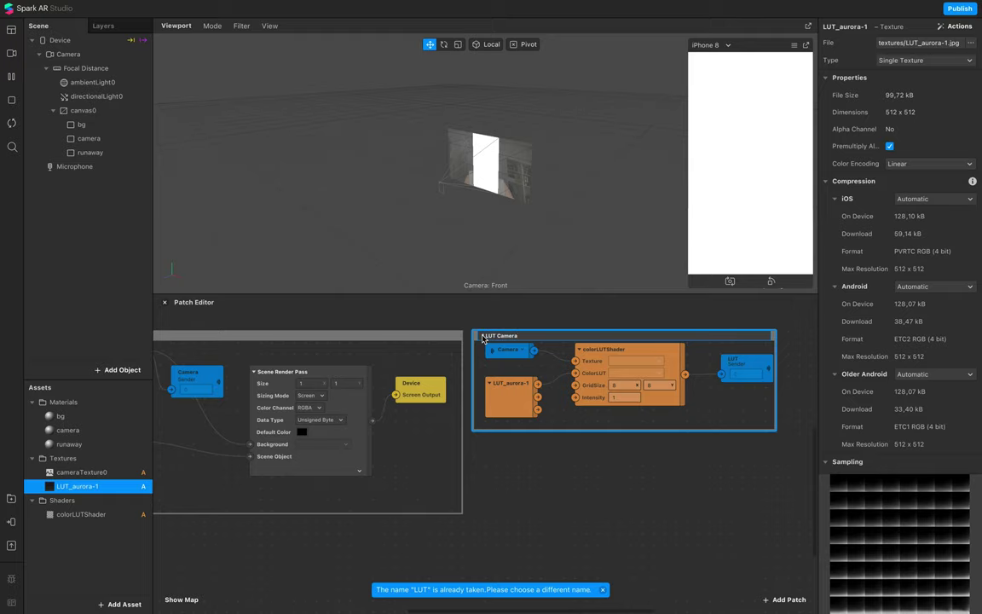
{"action": "left_click", "coordinate": [559, 474]}
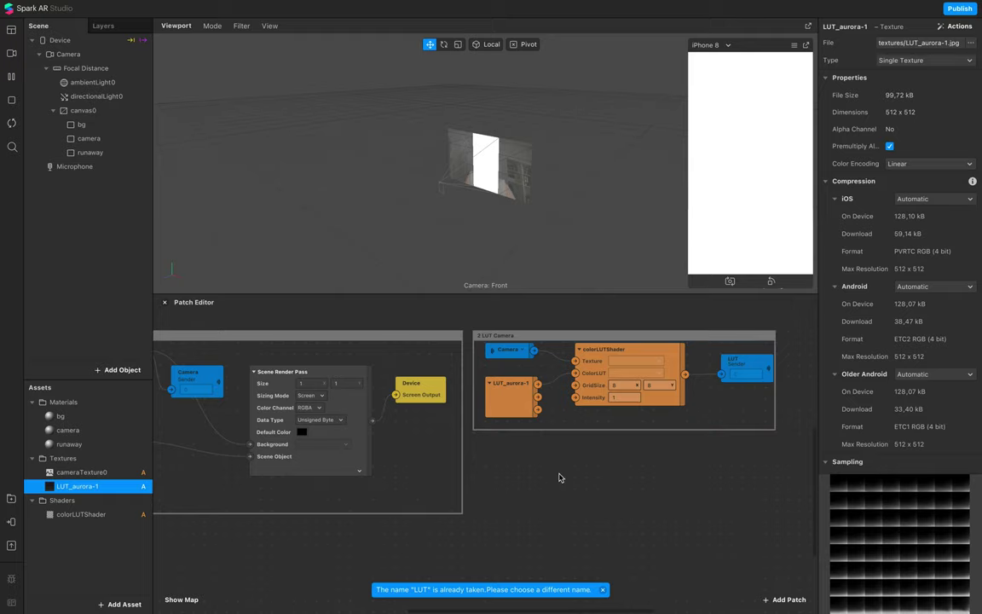
{"action": "left_click", "coordinate": [603, 590]}
- Hide canvas0 by turning off its visibility
{"action": "scroll", "coordinate": [609, 561], "scroll_direction": "left", "scroll_amount": 3}
{"action": "scroll", "coordinate": [609, 562], "scroll_direction": "left", "scroll_amount": 2}
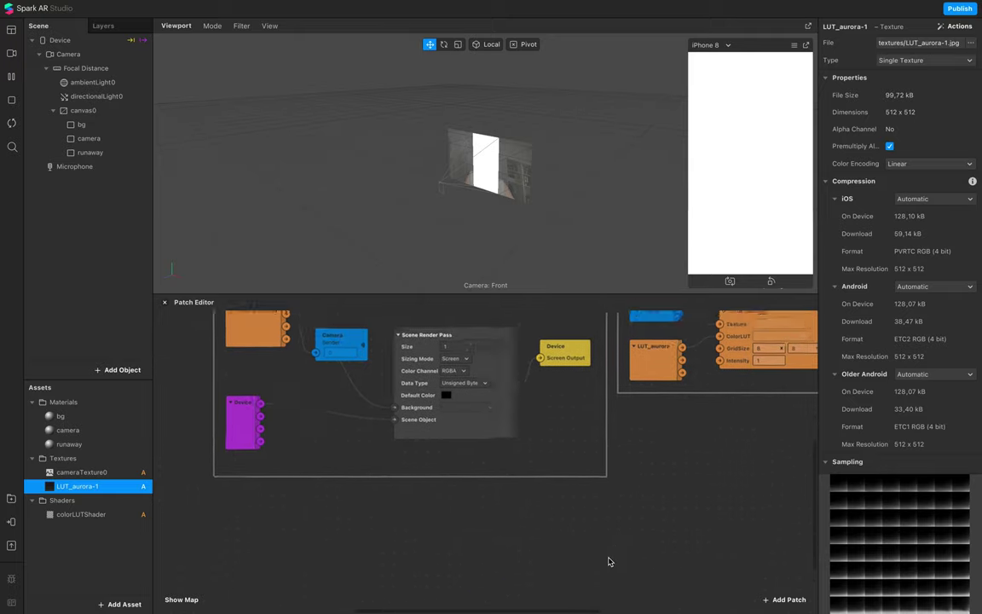
{"action": "left_click", "coordinate": [11, 52]}
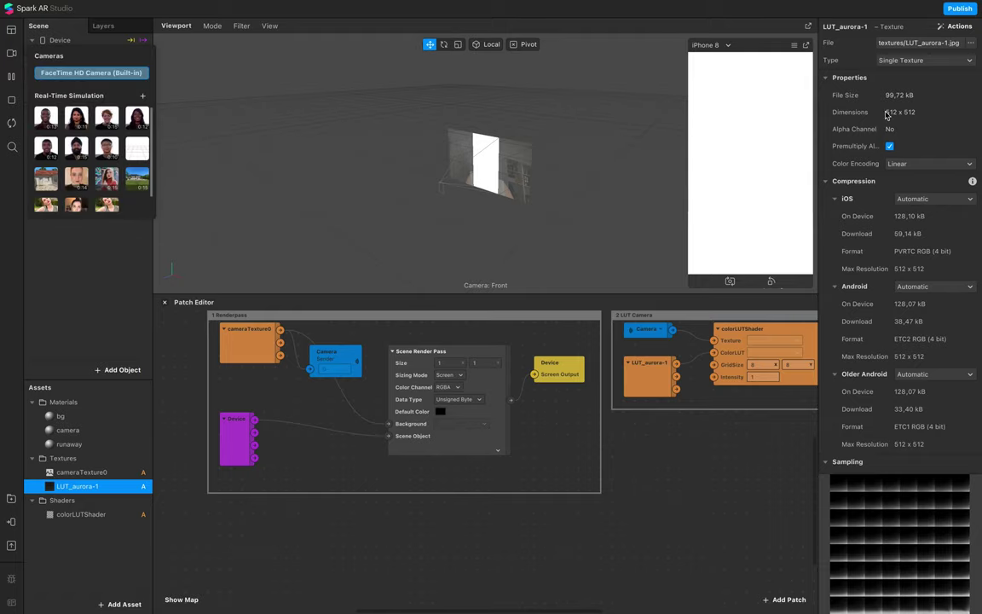
{"action": "left_click", "coordinate": [107, 264]}
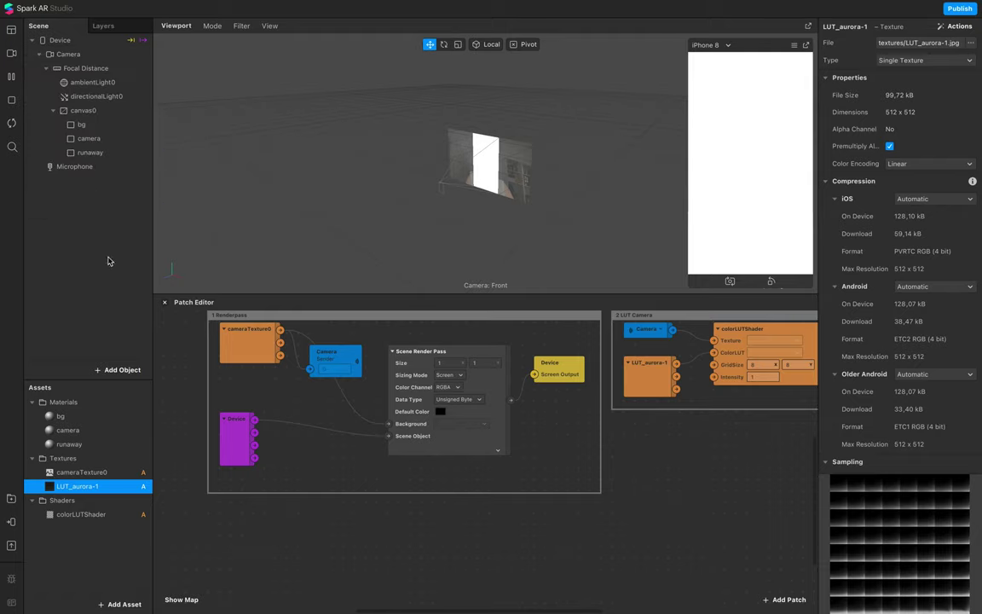
{"action": "left_click", "coordinate": [77, 111]}
{"action": "left_click", "coordinate": [890, 78]}
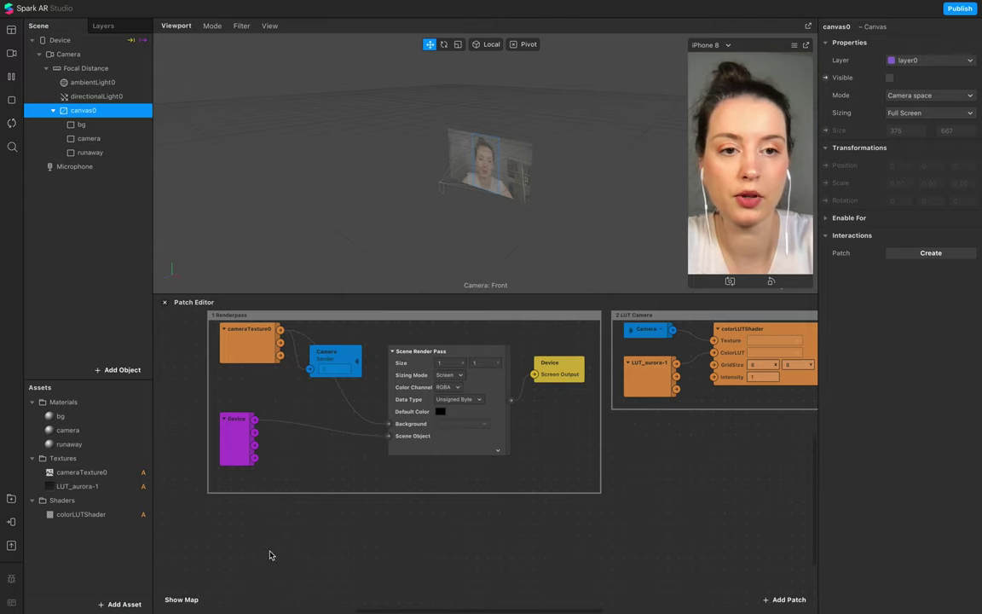
- Add a Screen Tap patch and place it below the 1 Renderpass frame, near its left edge
{"action": "scroll", "coordinate": [269, 555], "scroll_direction": "right", "scroll_amount": 3}
{"action": "scroll", "coordinate": [270, 555], "scroll_direction": "up", "scroll_amount": 2}
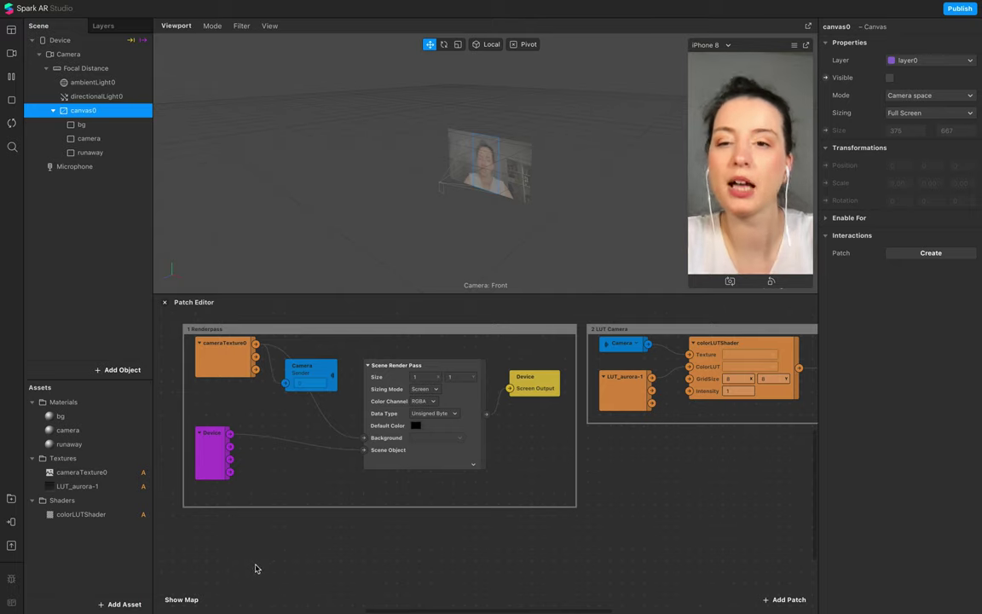
{"action": "double_click", "coordinate": [253, 565]}
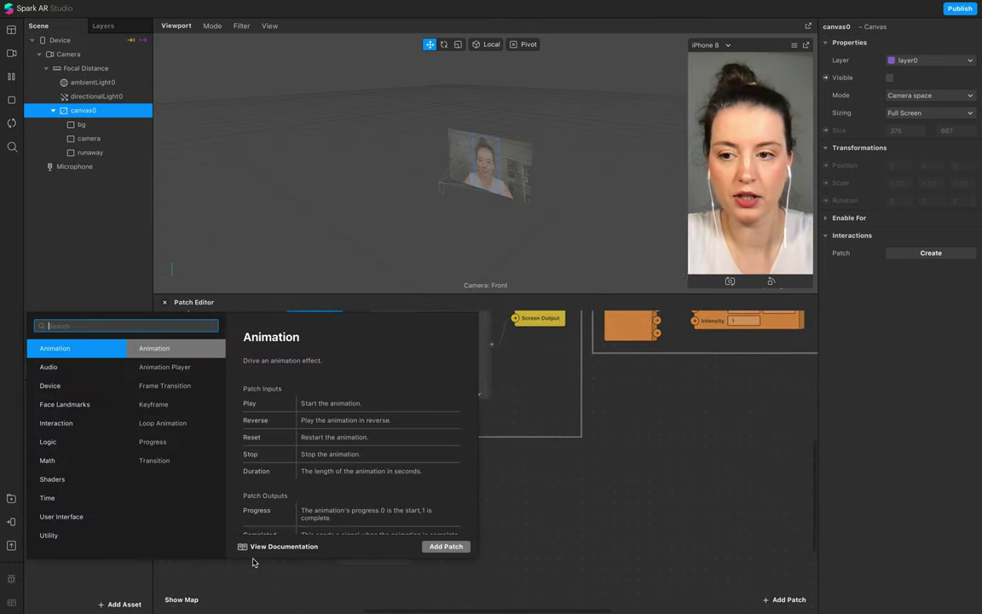
{"action": "type", "text": "scre"}
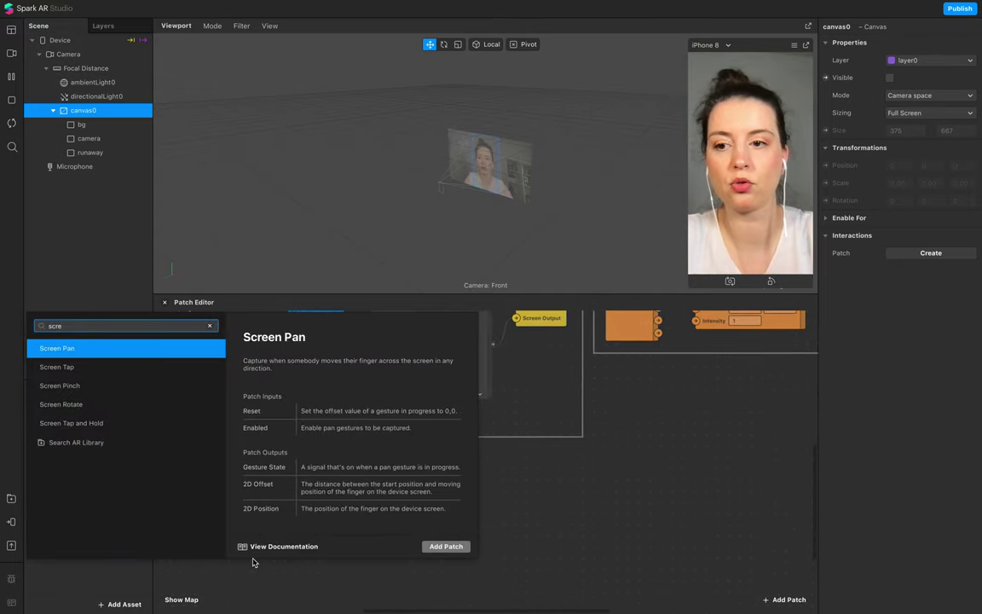
{"action": "key", "text": "Down"}
{"action": "key", "text": "Return"}
{"action": "left_click_drag", "start_coordinate": [286, 496], "coordinate": [227, 509]}
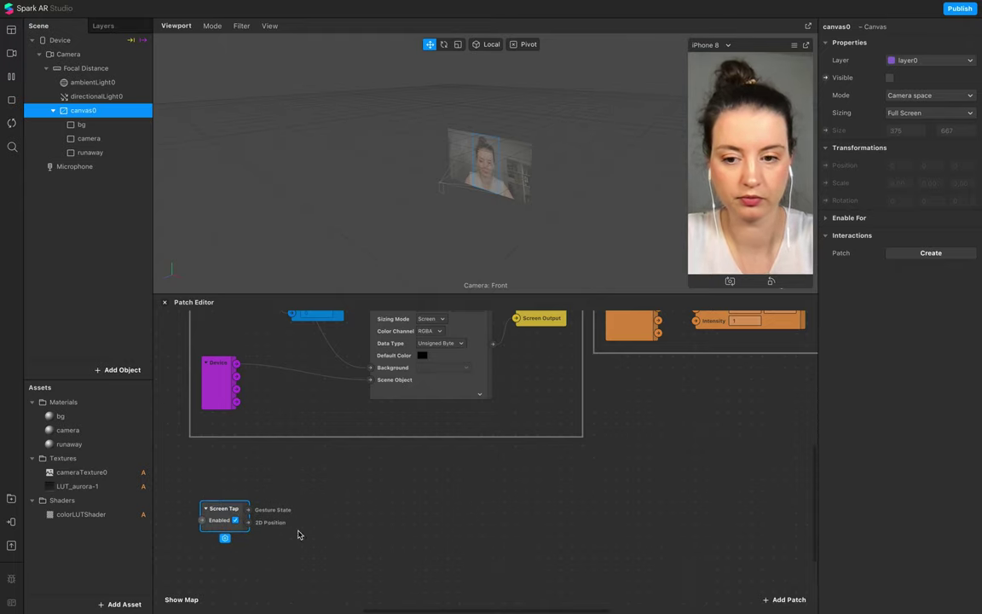
- Add a Switch patch and place it beside the Screen Tap patch
{"action": "left_click_drag", "start_coordinate": [248, 445], "coordinate": [352, 445]}
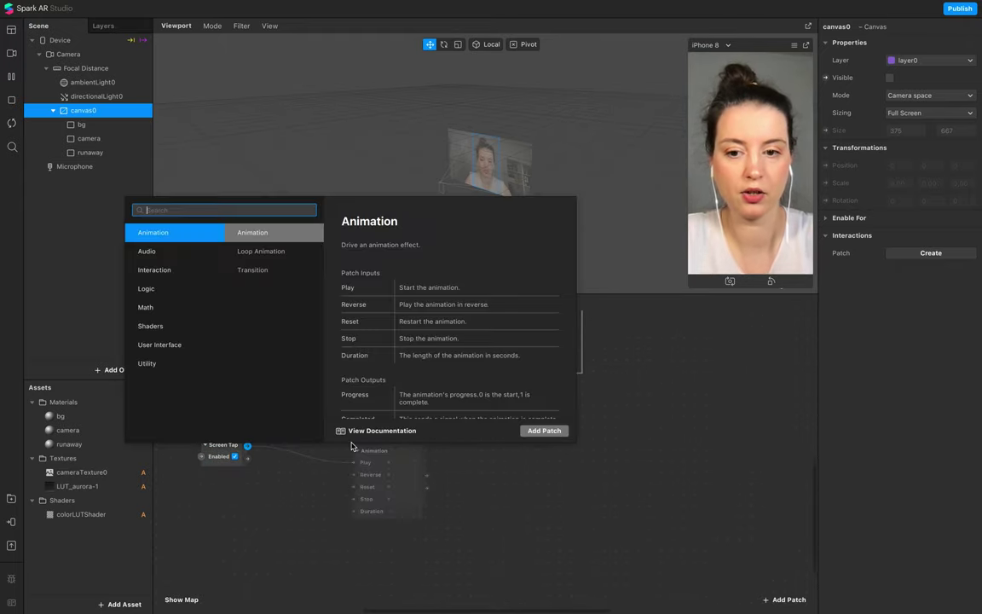
{"action": "left_click", "coordinate": [317, 486]}
{"action": "double_click", "coordinate": [385, 461]}
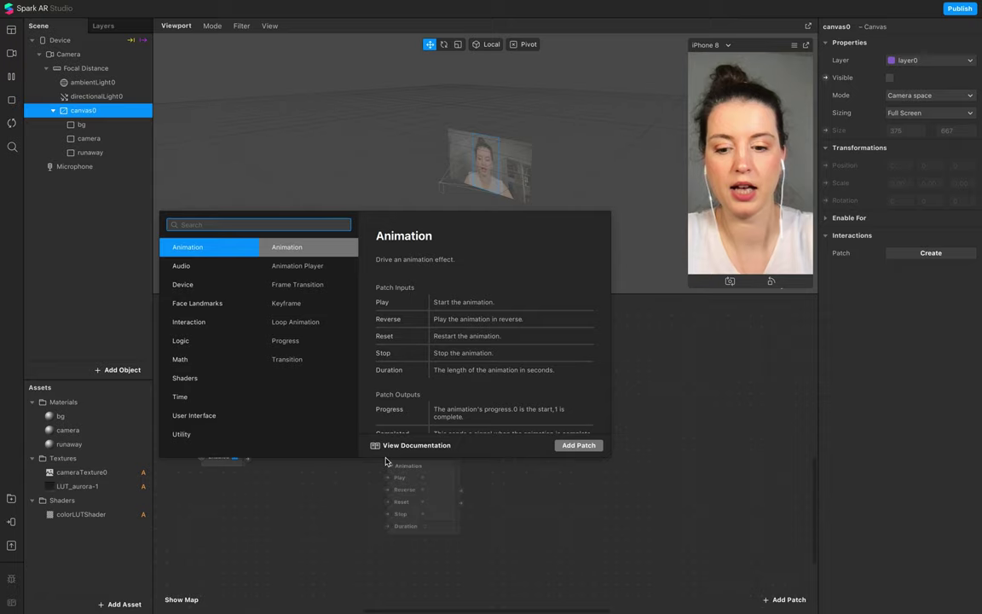
{"action": "type", "text": "switch"}
{"action": "key", "text": "Return"}
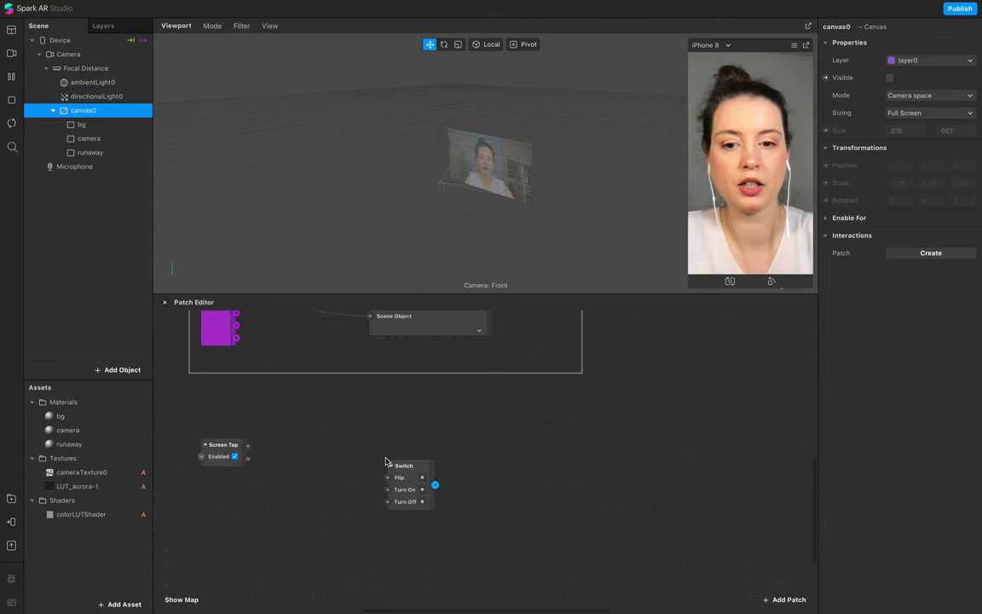
{"action": "left_click_drag", "start_coordinate": [386, 461], "coordinate": [379, 451]}
- Connect Screen Tap to the Switch's Turn On input, and add a Loop Animation patch enabled by the Switch's output
{"action": "left_click_drag", "start_coordinate": [247, 445], "coordinate": [469, 466]}
{"action": "type", "text": "ani"}
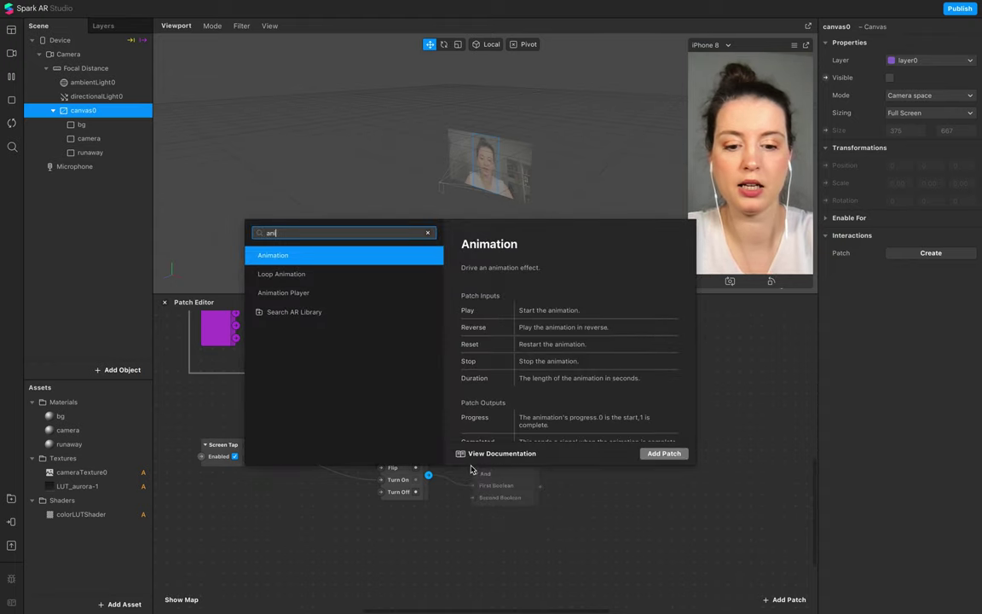
{"action": "type", "text": "ma"}
{"action": "key", "text": "Down"}
{"action": "key", "text": "Return"}
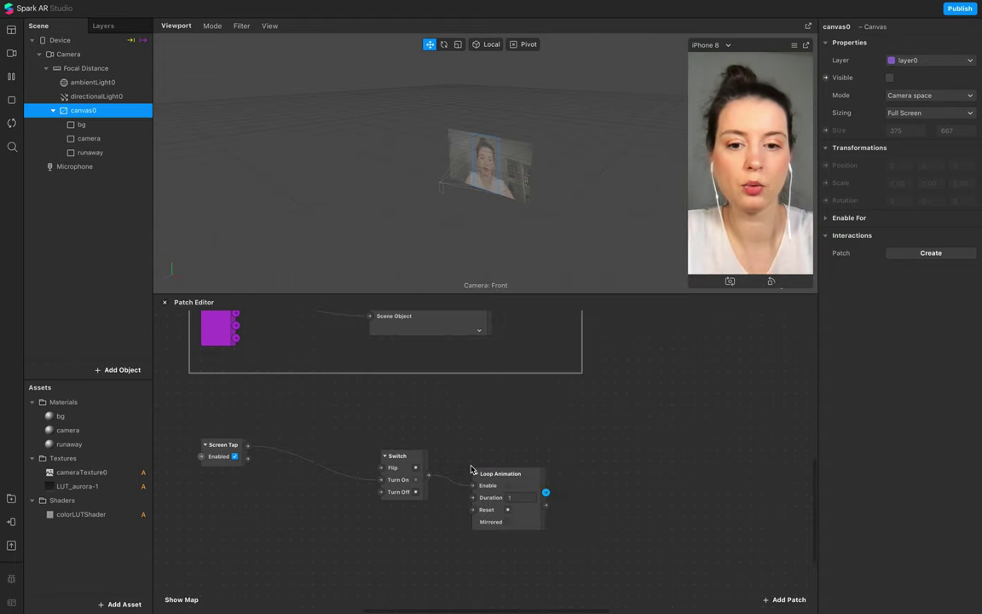
{"action": "left_click_drag", "start_coordinate": [504, 483], "coordinate": [501, 455]}
- Add a Random patch triggered by the Loop Animation's Looped output and align it beside that patch
{"action": "scroll", "coordinate": [520, 469], "scroll_direction": "right", "scroll_amount": 5}
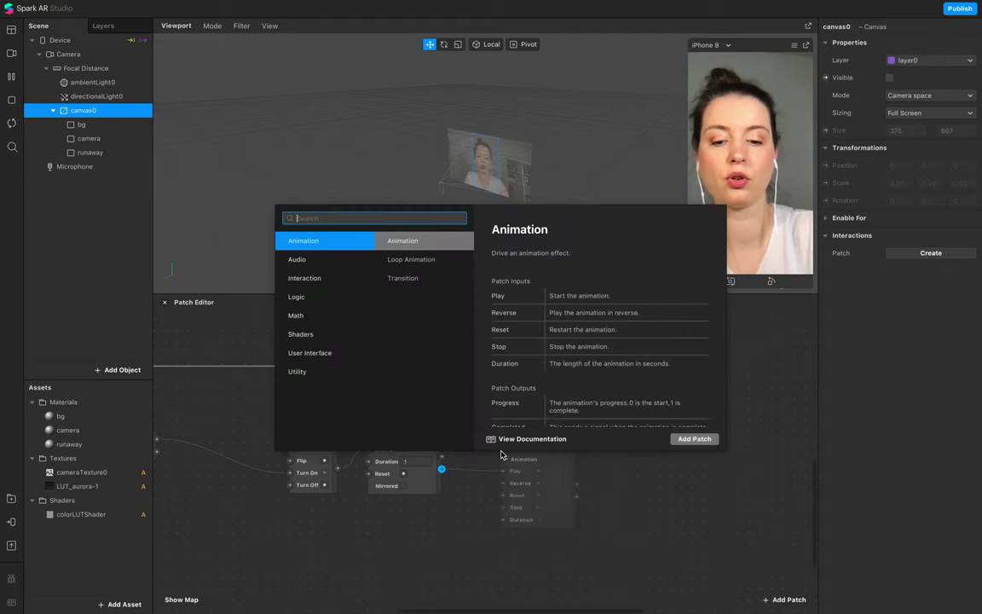
{"action": "type", "text": "rand"}
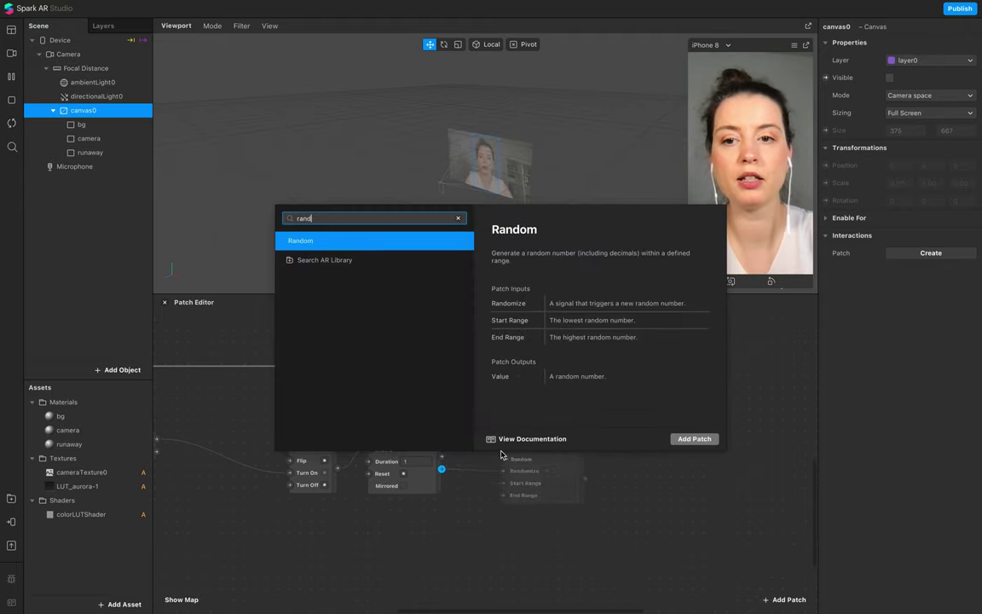
{"action": "key", "text": "Return"}
{"action": "left_click_drag", "start_coordinate": [529, 460], "coordinate": [518, 438]}
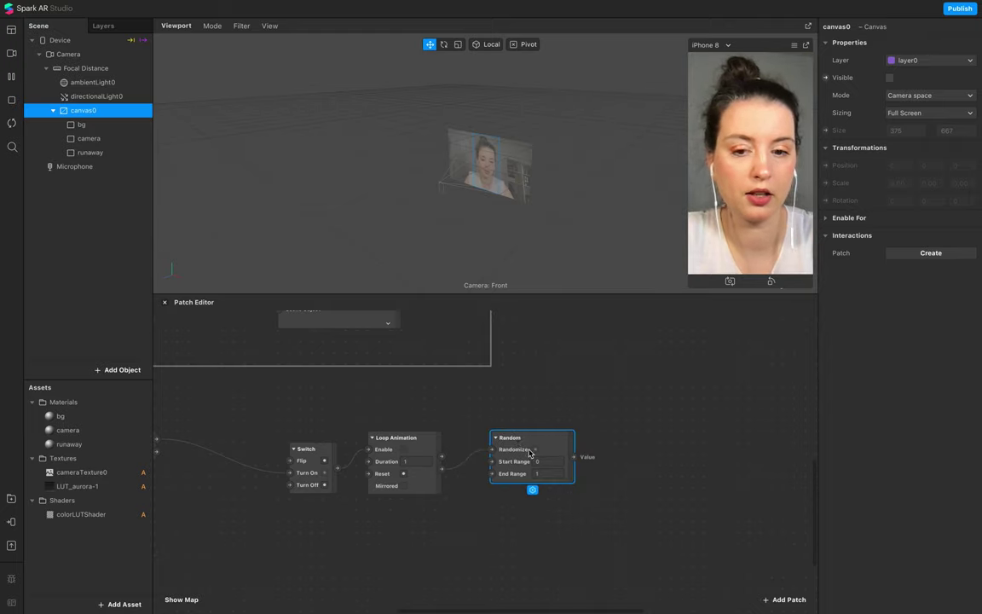
- Set the Loop Animation's duration to 3 and the Random patch's end range to 4
{"action": "left_click", "coordinate": [412, 462]}
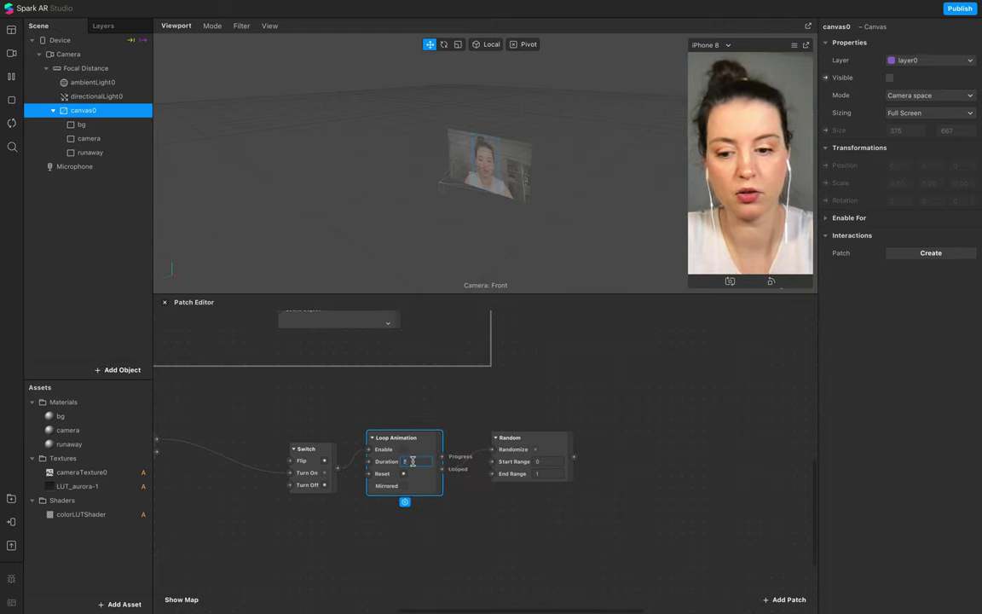
{"action": "left_click_drag", "start_coordinate": [295, 448], "coordinate": [550, 536]}
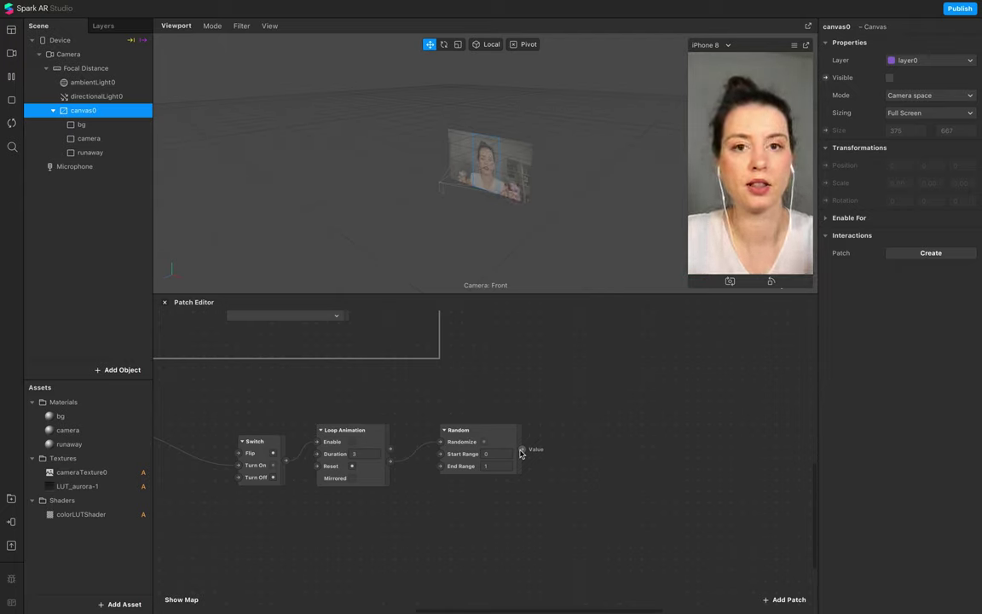
{"action": "left_click", "coordinate": [500, 471]}
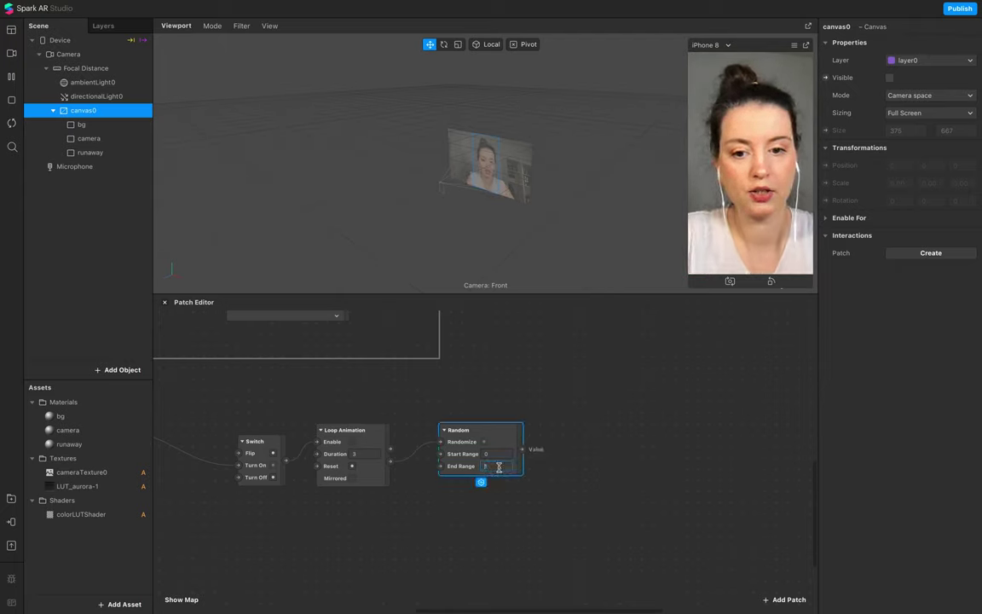
{"action": "type", "text": "4"}
{"action": "left_click", "coordinate": [581, 487]}
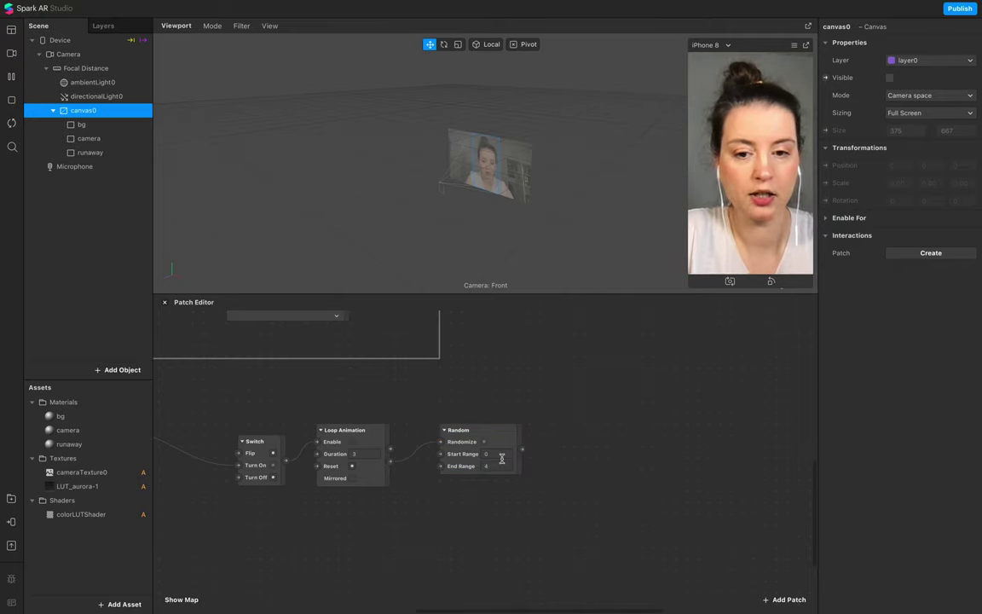
- Create a new animation sequence as the texture of the runaway material
{"action": "left_click", "coordinate": [89, 447]}
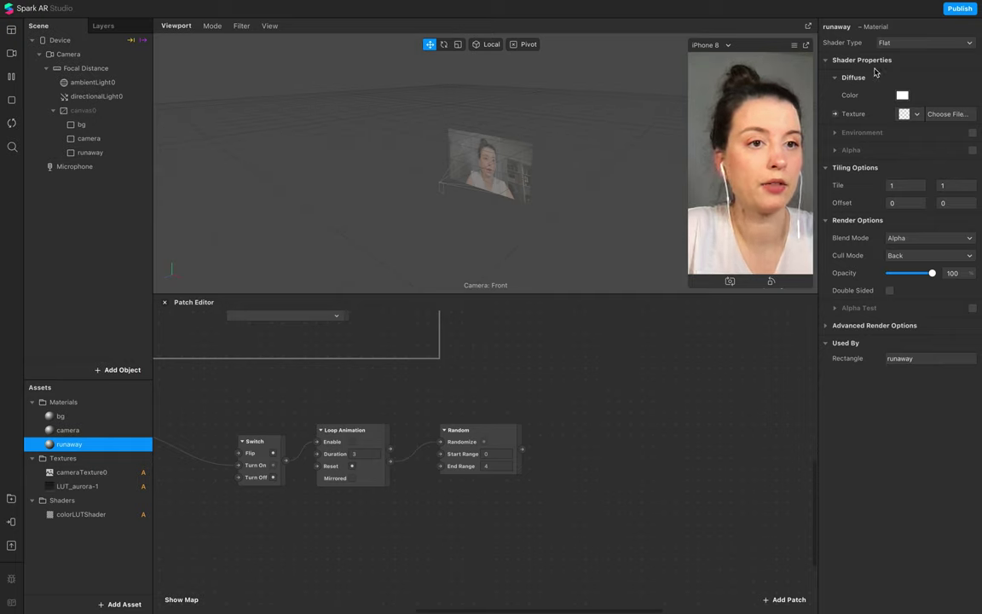
{"action": "left_click", "coordinate": [910, 114]}
{"action": "left_click", "coordinate": [918, 205]}
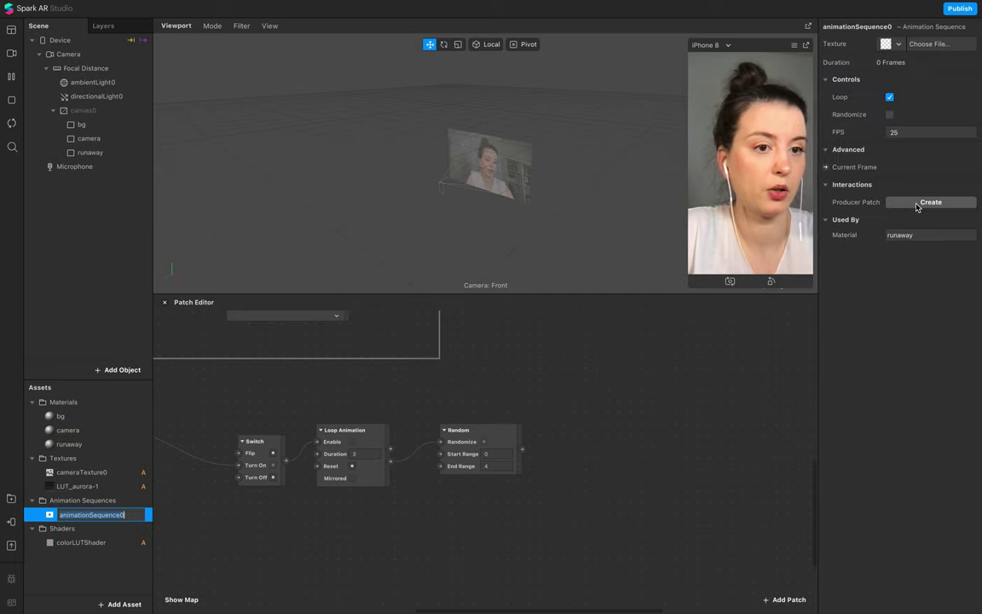
{"action": "key", "text": "Return"}
- Rename the new animation sequence as Seq_Runaway
{"action": "left_click", "coordinate": [114, 573]}
{"action": "double_click", "coordinate": [113, 517]}
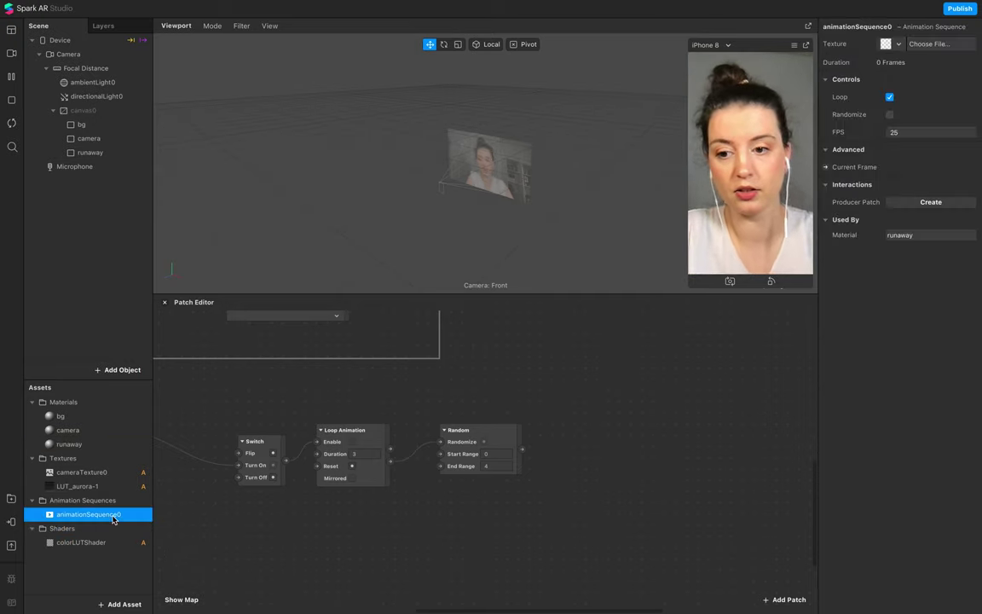
{"action": "type", "text": "Se"}
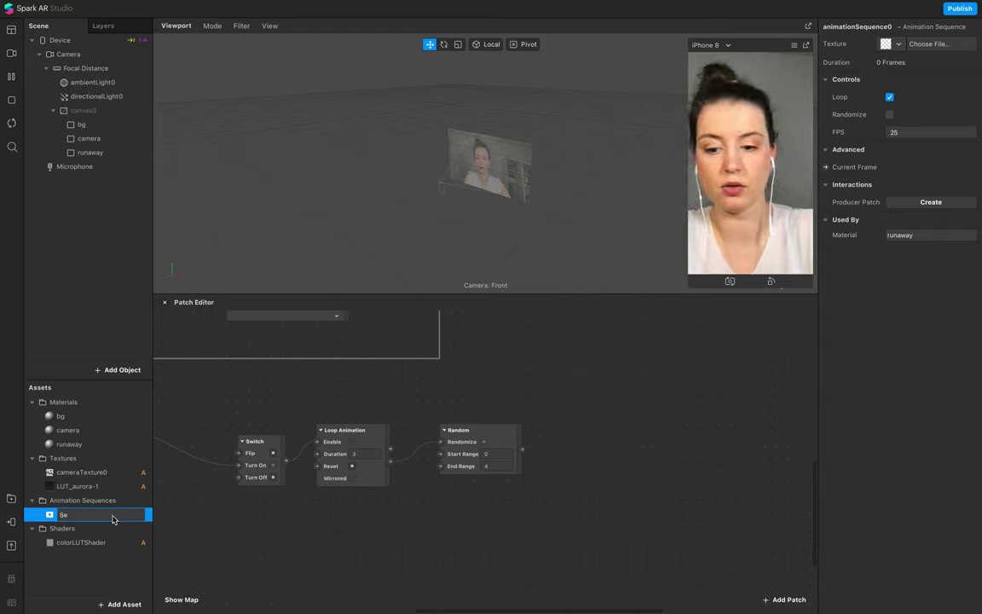
{"action": "type", "text": "q_Runaway"}
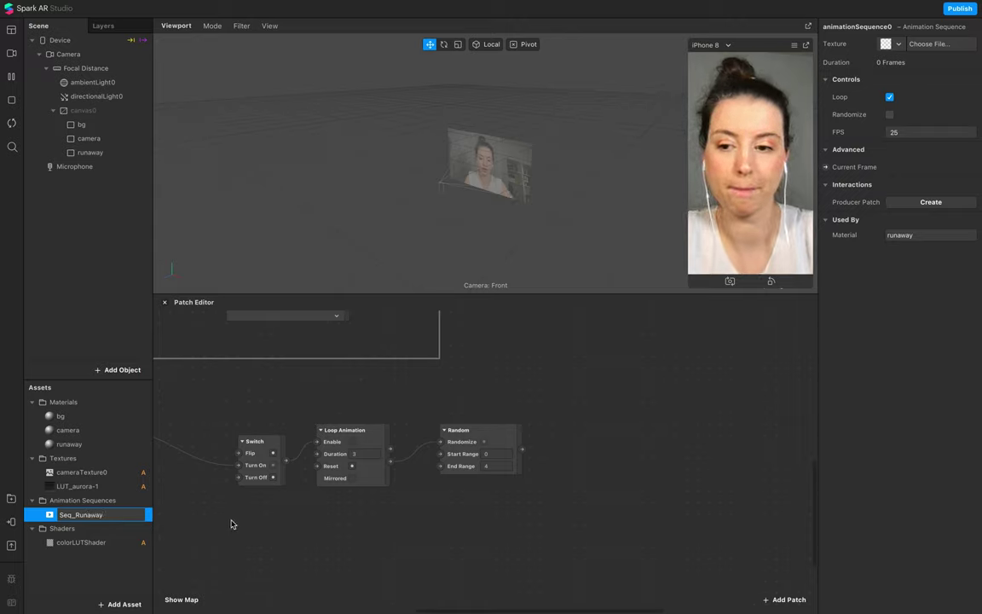
{"action": "key", "text": "Return"}
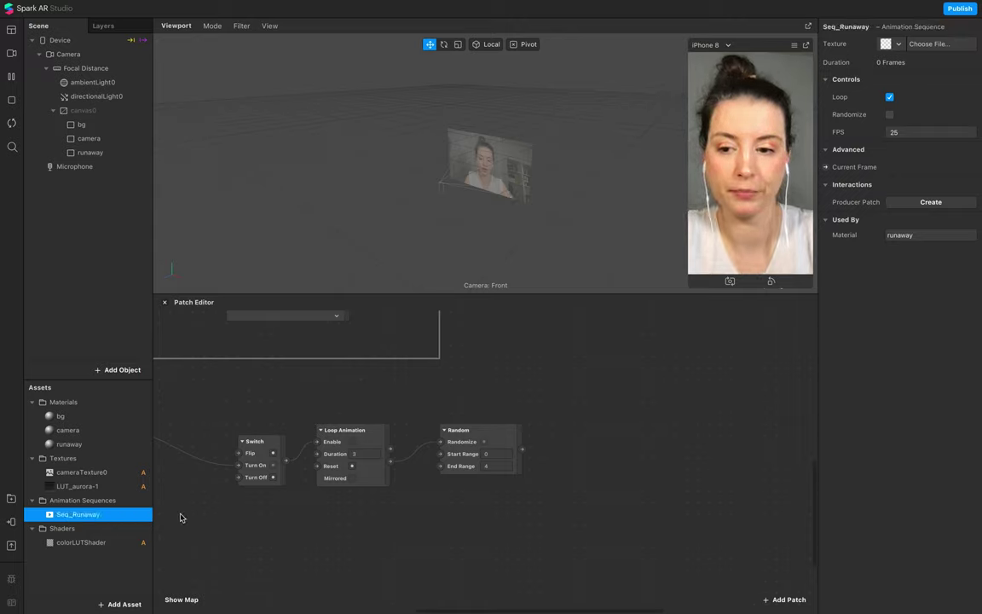
- Load the four sky images from the material folder, all except LUT_aurora-1.jpg, as a new texture for Seq_Runaway
{"action": "left_click", "coordinate": [898, 43]}
{"action": "left_click", "coordinate": [920, 65]}
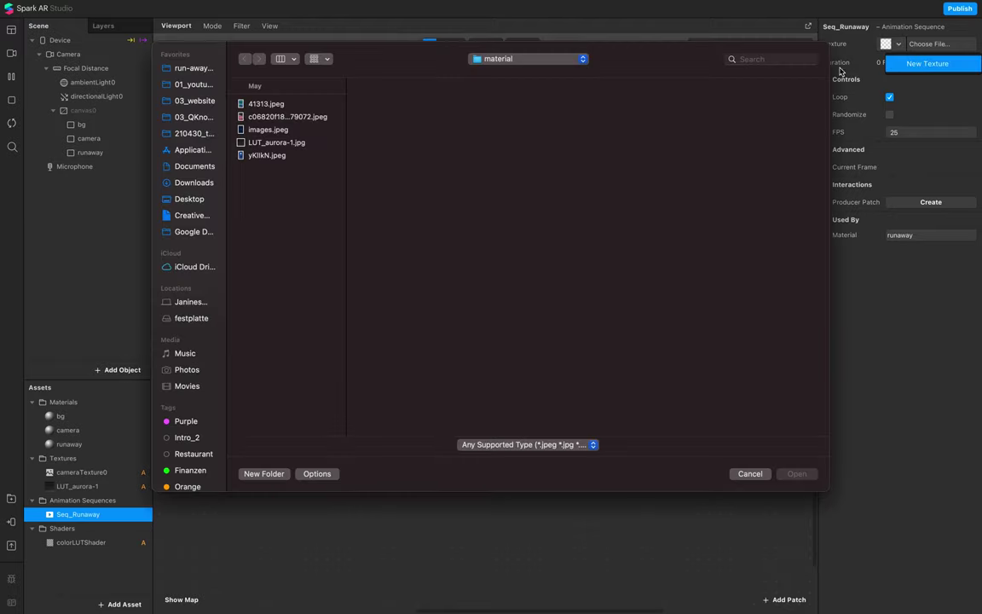
{"action": "left_click", "coordinate": [267, 104]}
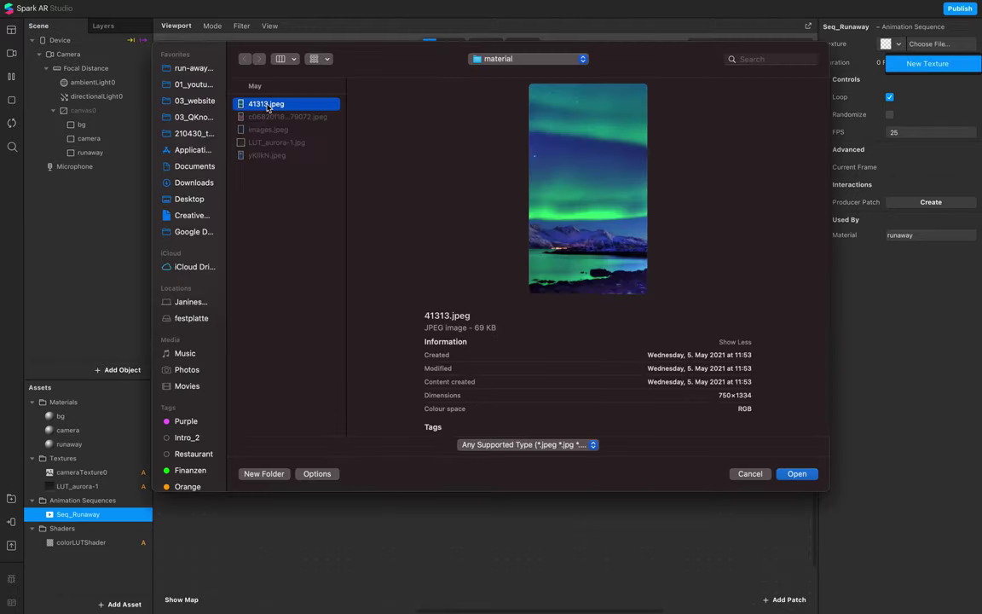
{"action": "key", "text": "Down"}
{"action": "key", "text": "Down"}
{"action": "key", "text": "Down"}
{"action": "key", "text": "Down"}
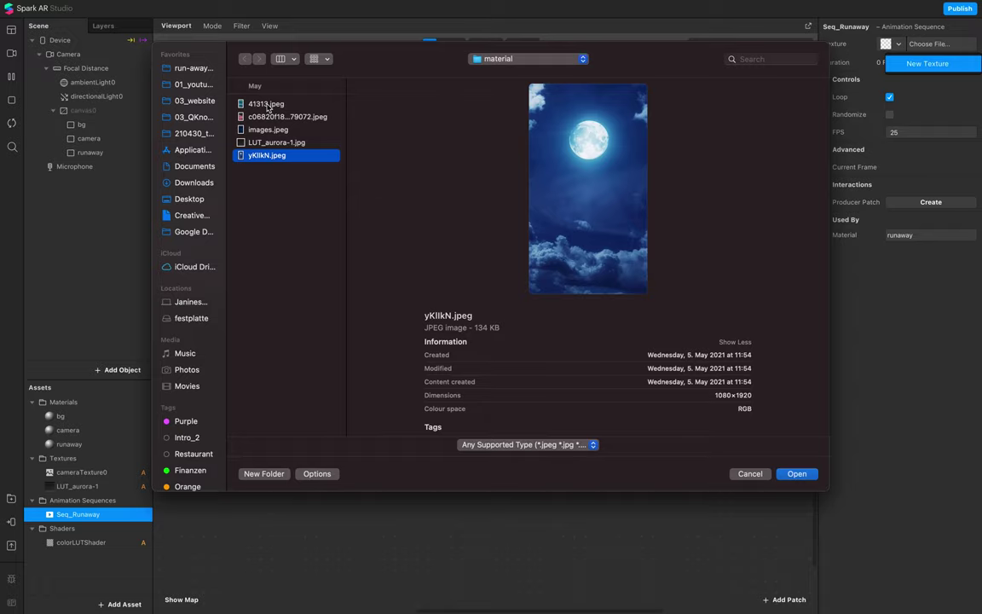
{"action": "left_click", "coordinate": [269, 130], "text": "super"}
{"action": "left_click", "coordinate": [270, 117], "text": "super"}
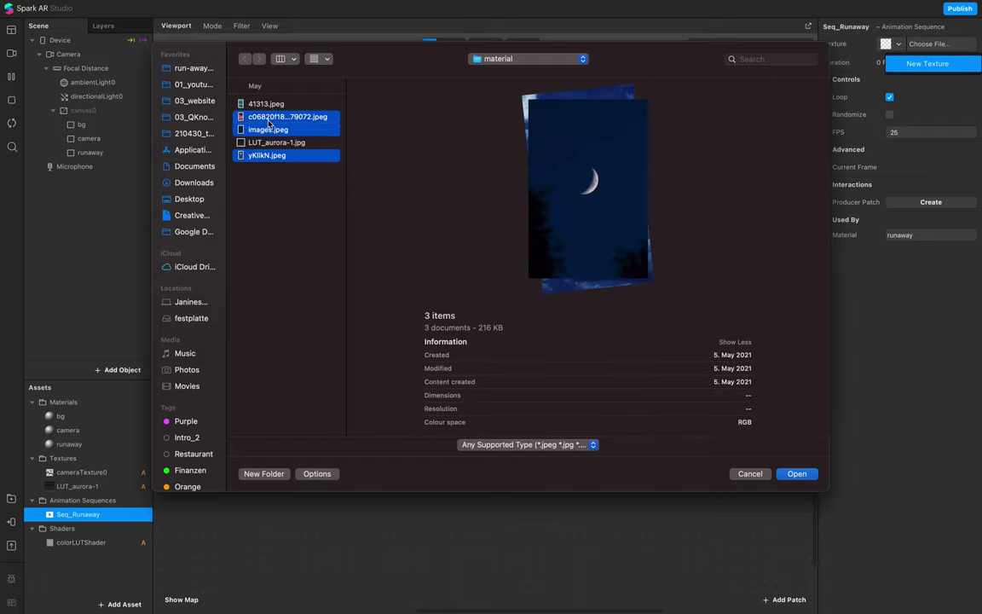
{"action": "left_click", "coordinate": [271, 106], "text": "super"}
{"action": "left_click", "coordinate": [796, 474]}
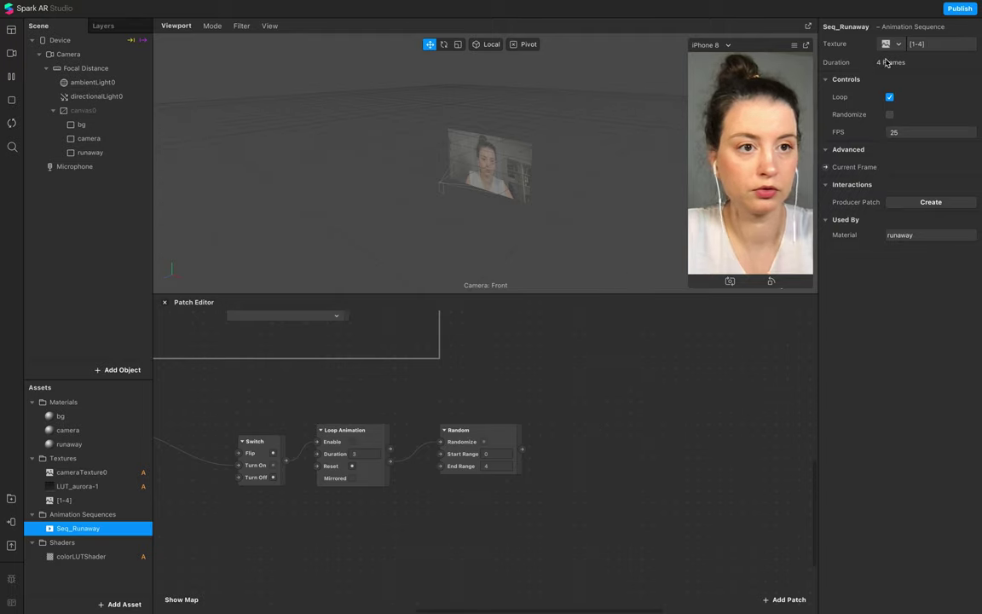
- Create a Current Frame patch for Seq_Runaway and connect the Random patch's Value output to it
{"action": "left_click", "coordinate": [826, 167]}
{"action": "left_click_drag", "start_coordinate": [512, 479], "coordinate": [601, 438]}
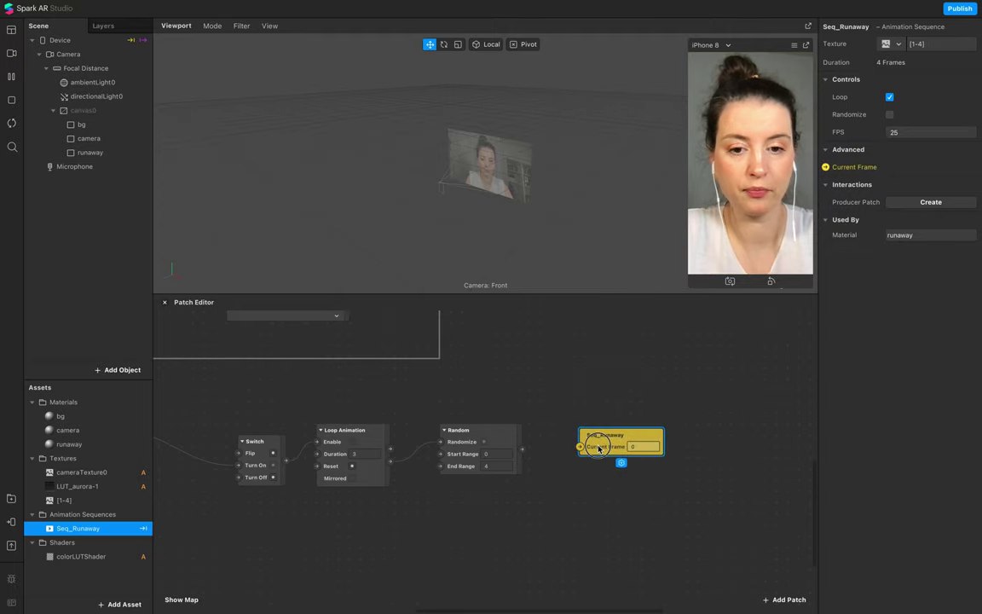
{"action": "left_click_drag", "start_coordinate": [522, 449], "coordinate": [573, 450]}
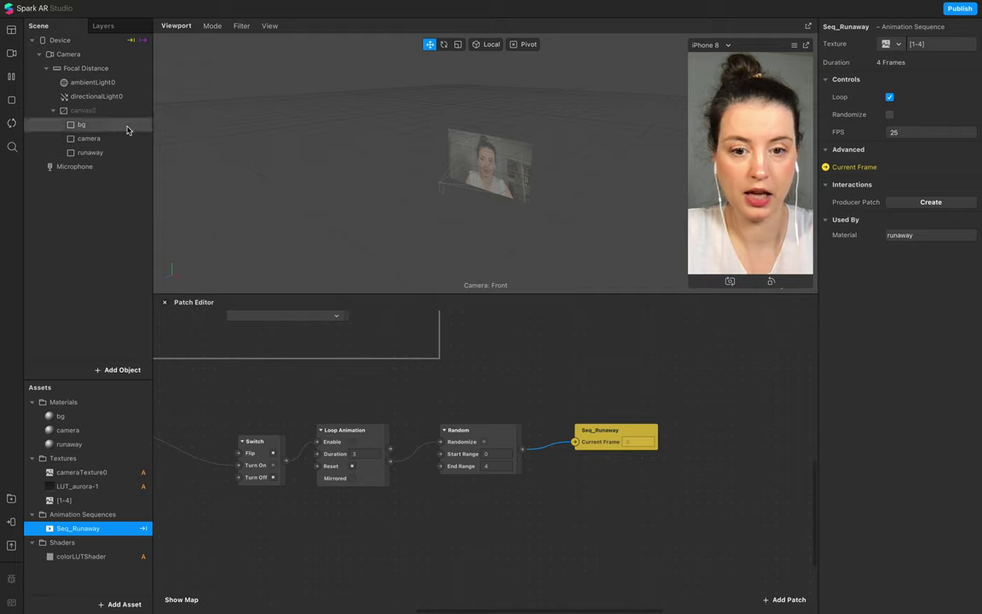
- Show canvas0 and enable Simulate Touch to test the tap-triggered image changes in the preview, and hide the canvas again
{"action": "left_click", "coordinate": [83, 110]}
{"action": "left_click", "coordinate": [889, 78]}
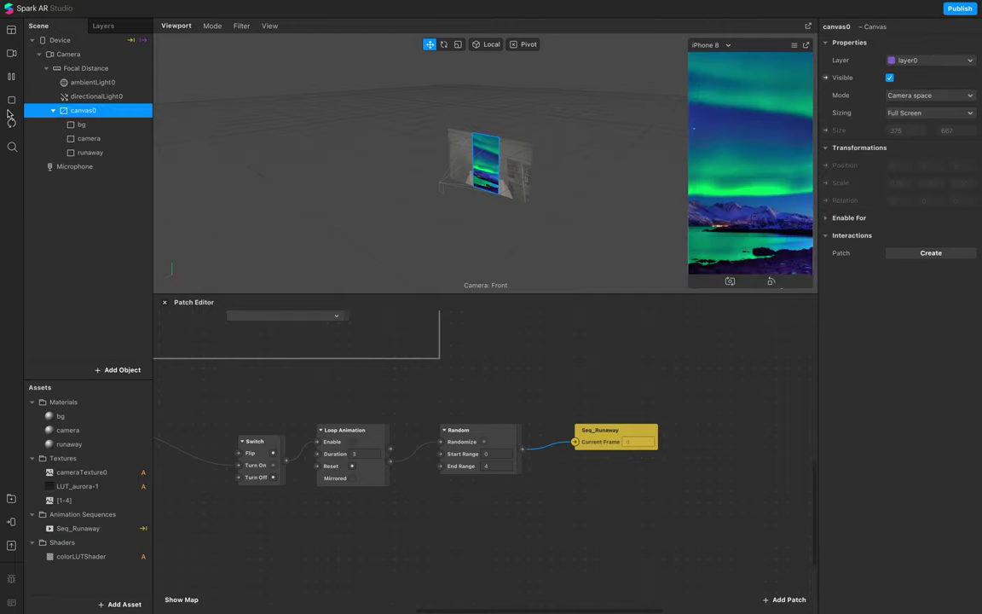
{"action": "left_click", "coordinate": [794, 45]}
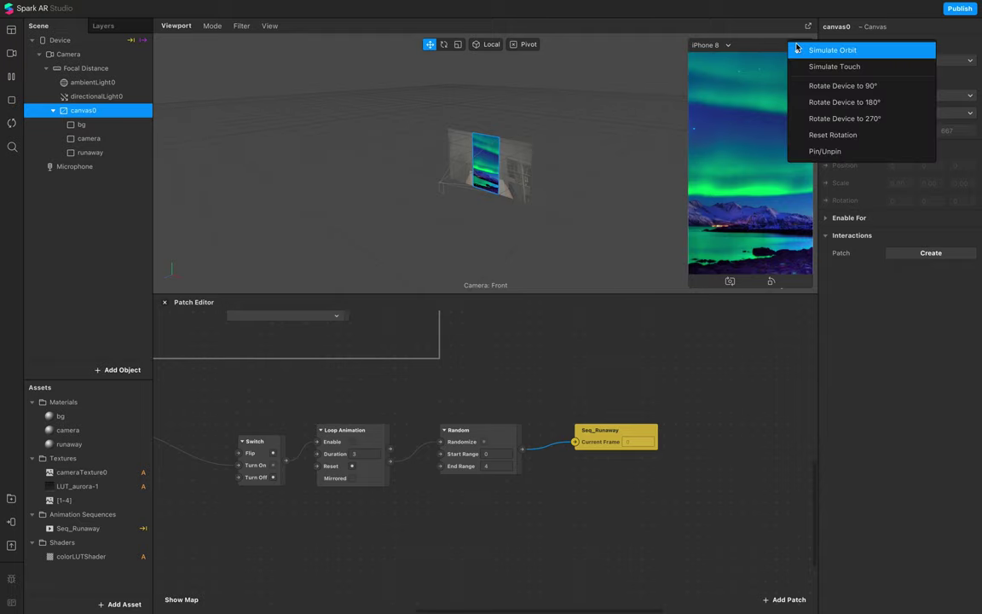
{"action": "left_click", "coordinate": [840, 67]}
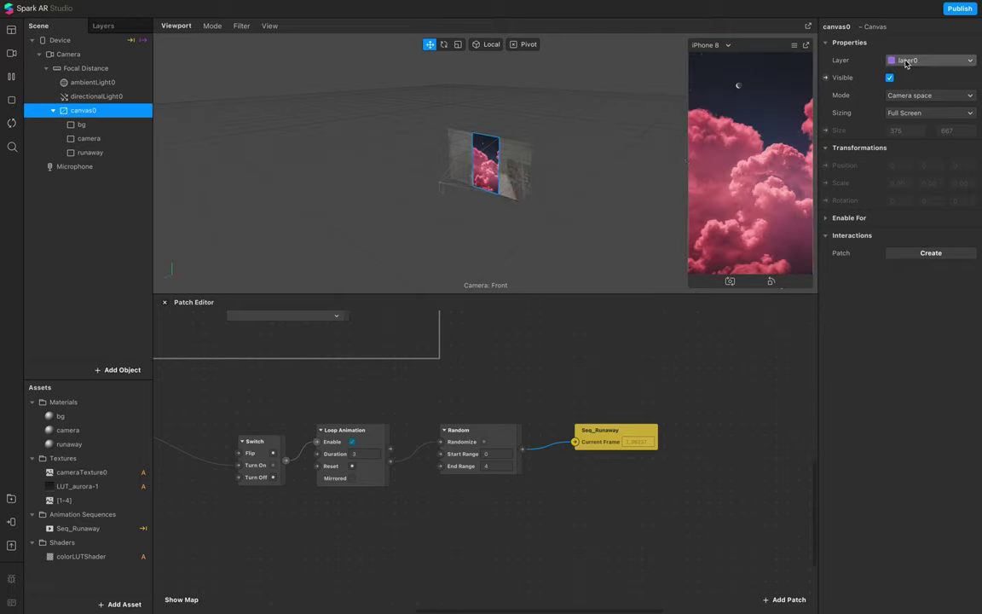
{"action": "left_click", "coordinate": [889, 77]}
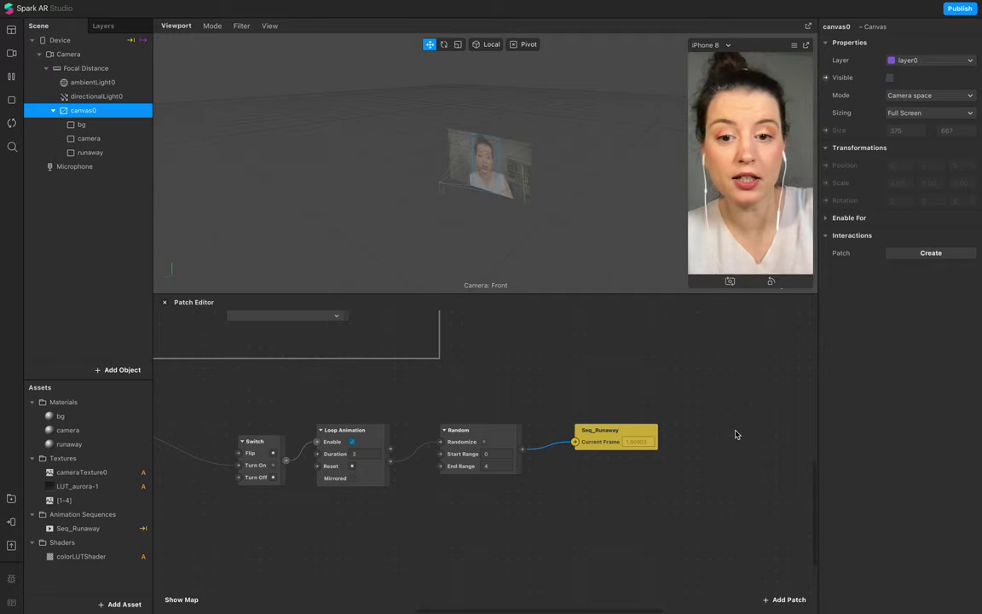
- Insert a Round patch between the Random patch and the Seq_Runaway Current Frame patch
{"action": "left_click_drag", "start_coordinate": [590, 434], "coordinate": [657, 434]}
{"action": "double_click", "coordinate": [546, 437]}
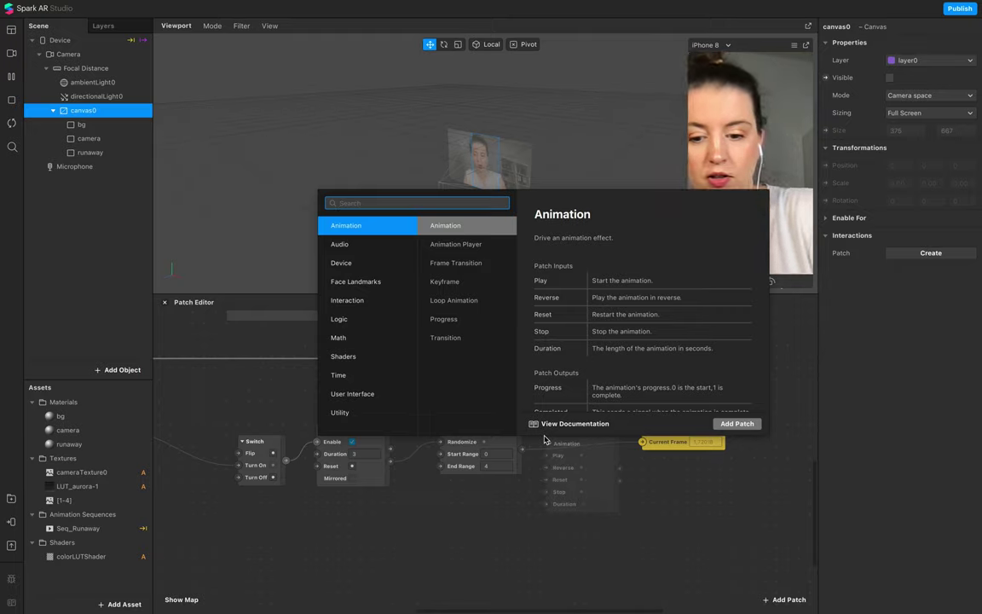
{"action": "type", "text": "rou"}
{"action": "key", "text": "Return"}
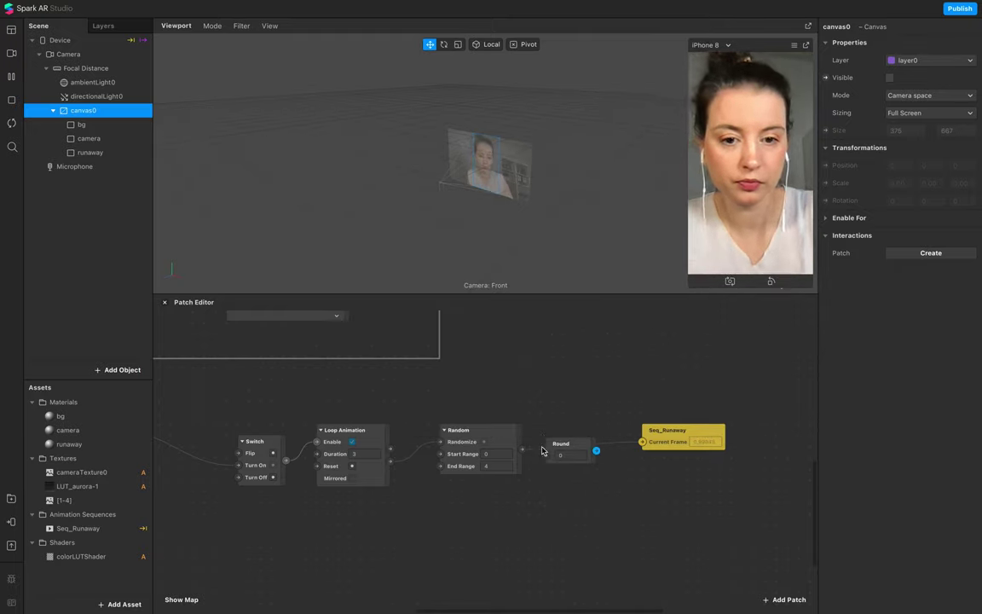
{"action": "left_click_drag", "start_coordinate": [522, 449], "coordinate": [644, 443]}
{"action": "left_click", "coordinate": [556, 445]}
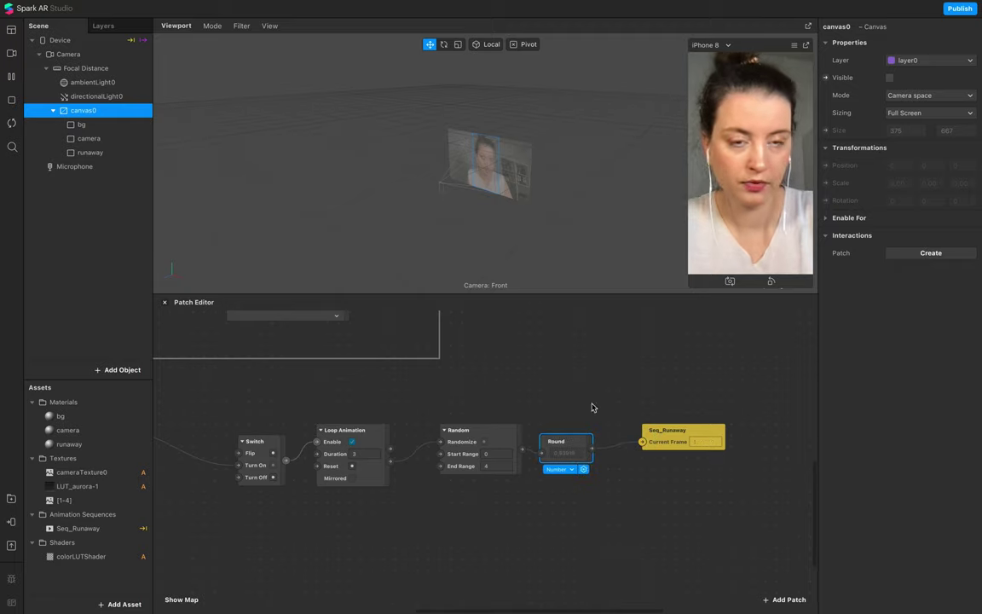
- Restart the effect, simulate a screen tap in the preview, and show canvas0 to check the image changes
{"action": "left_click", "coordinate": [10, 125]}
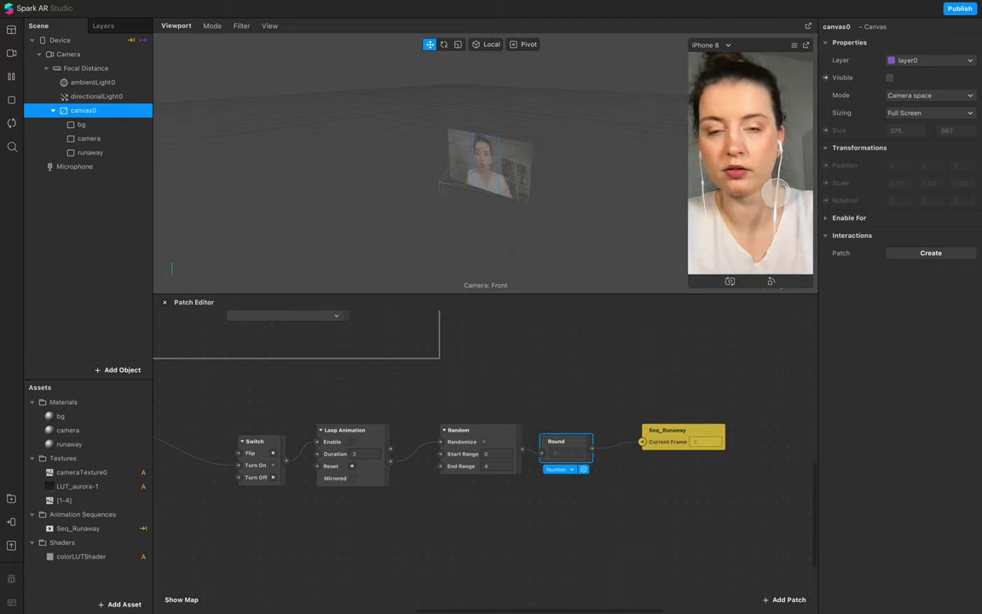
{"action": "left_click", "coordinate": [773, 193]}
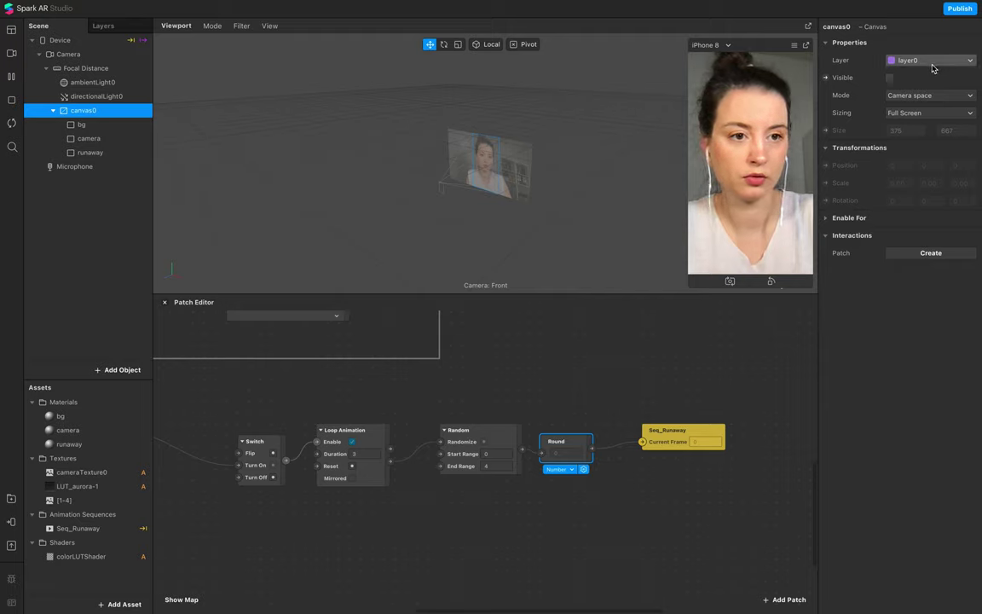
{"action": "left_click", "coordinate": [890, 78]}
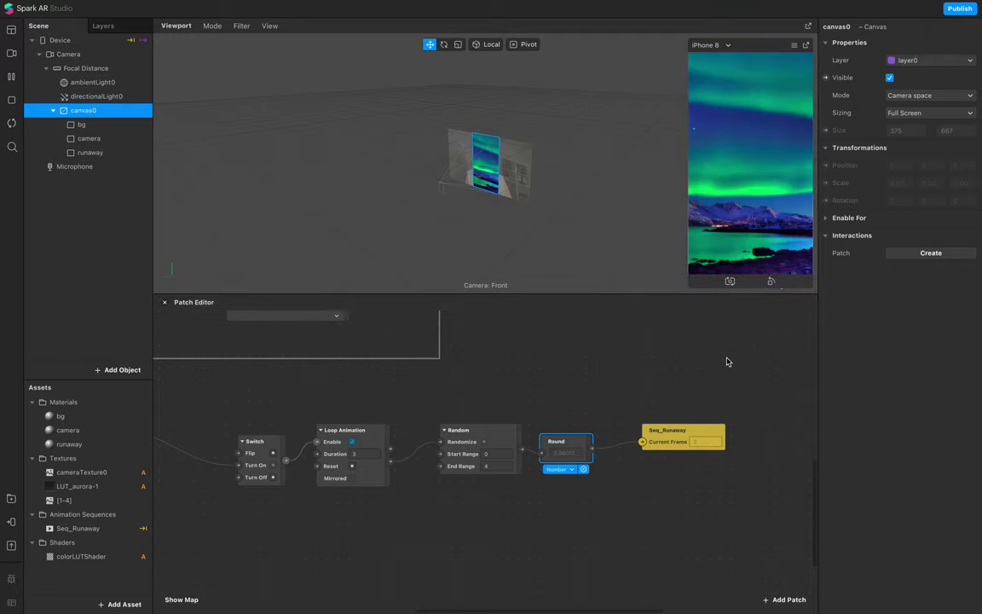
- Toggle canvas0's visibility off and on, and move the patch chain from Switch through Seq_Runaway closer to the Screen Tap patch
{"action": "left_click", "coordinate": [890, 77]}
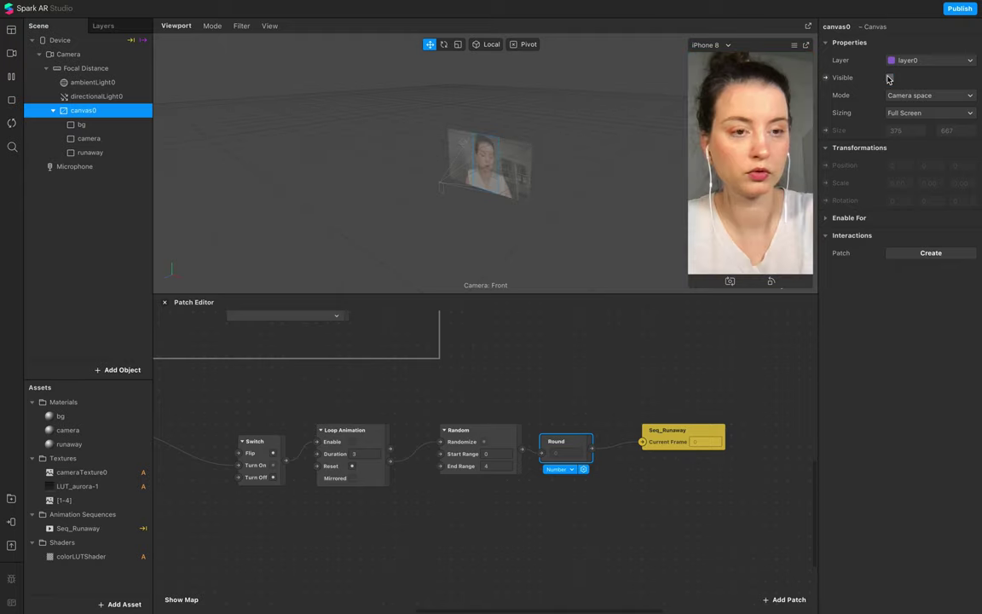
{"action": "scroll", "coordinate": [345, 373], "scroll_direction": "left", "scroll_amount": 3}
{"action": "left_click_drag", "start_coordinate": [344, 372], "coordinate": [311, 372]}
{"action": "left_click_drag", "start_coordinate": [351, 403], "coordinate": [295, 400]}
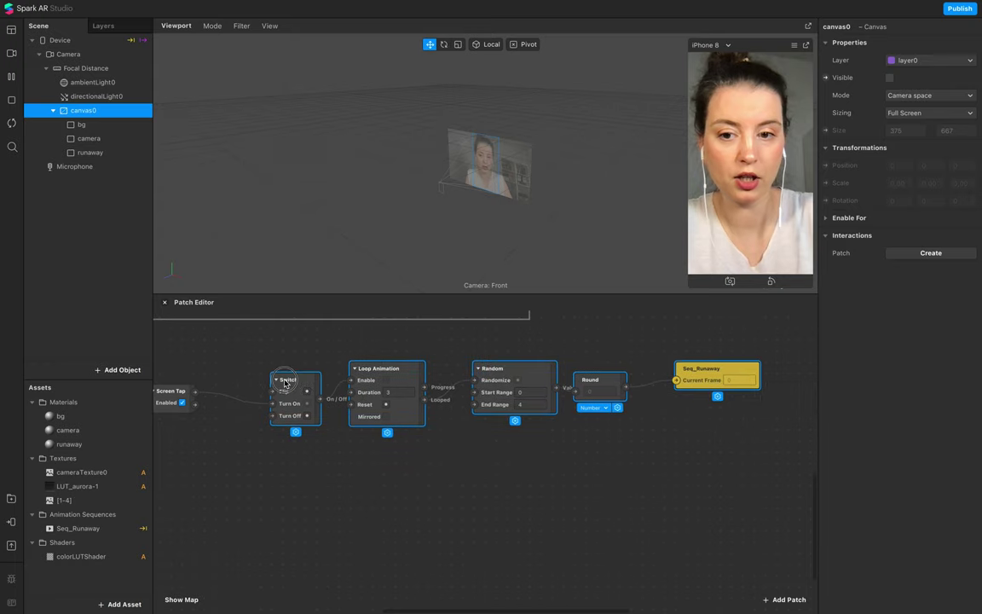
{"action": "scroll", "coordinate": [295, 401], "scroll_direction": "left", "scroll_amount": 3}
{"action": "left_click", "coordinate": [890, 76]}
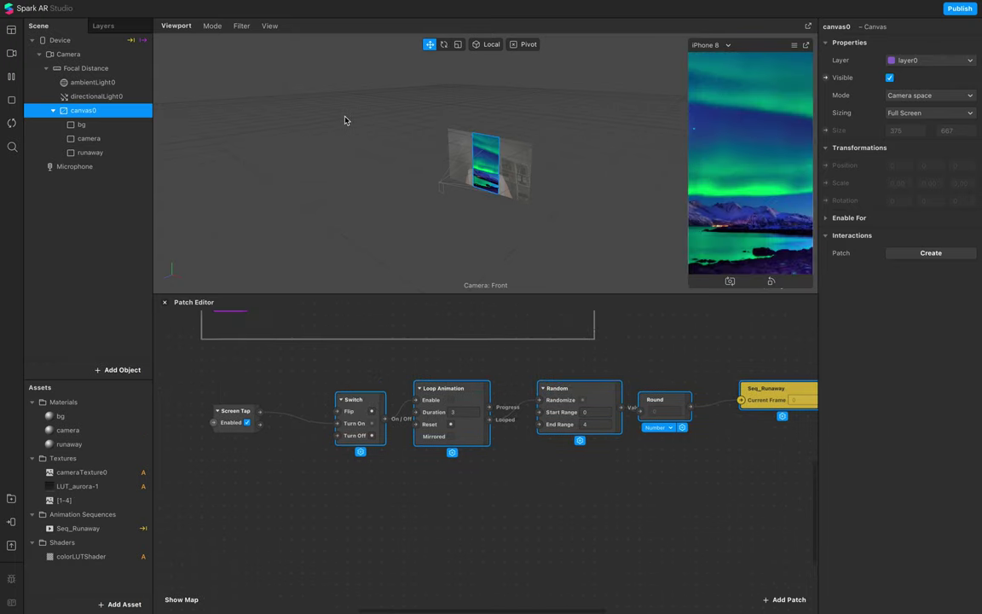
- Add a Delay patch fed by the Screen Tap output, place it below the Switch, and set its Duration to 3
{"action": "left_click_drag", "start_coordinate": [259, 411], "coordinate": [360, 522]}
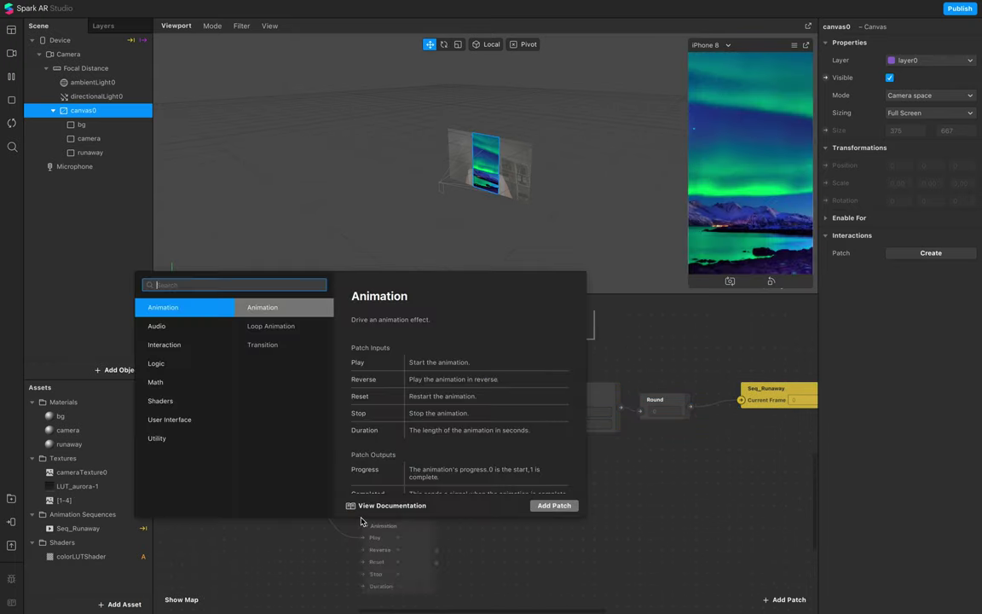
{"action": "type", "text": "d"}
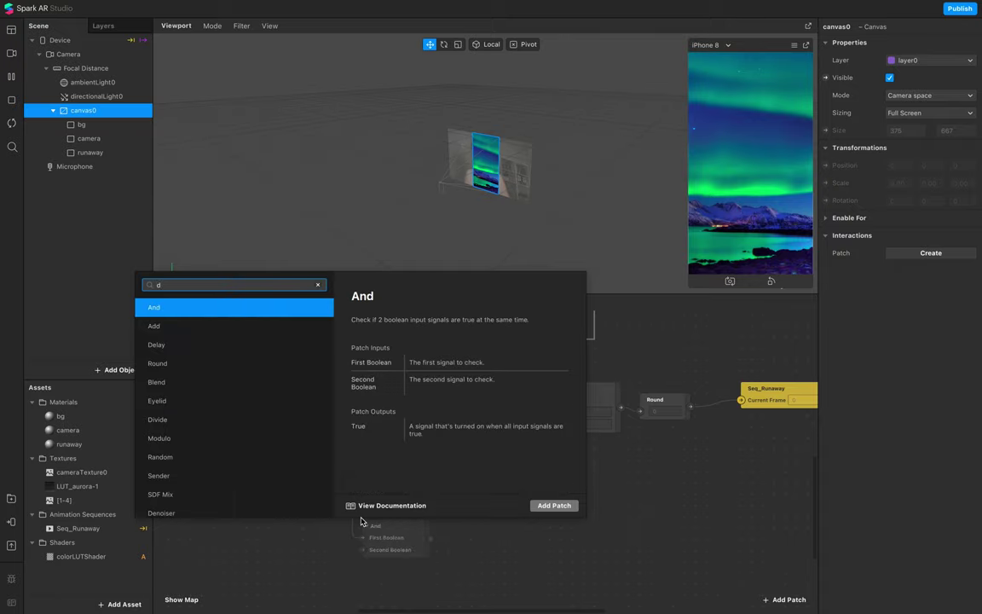
{"action": "type", "text": "e"}
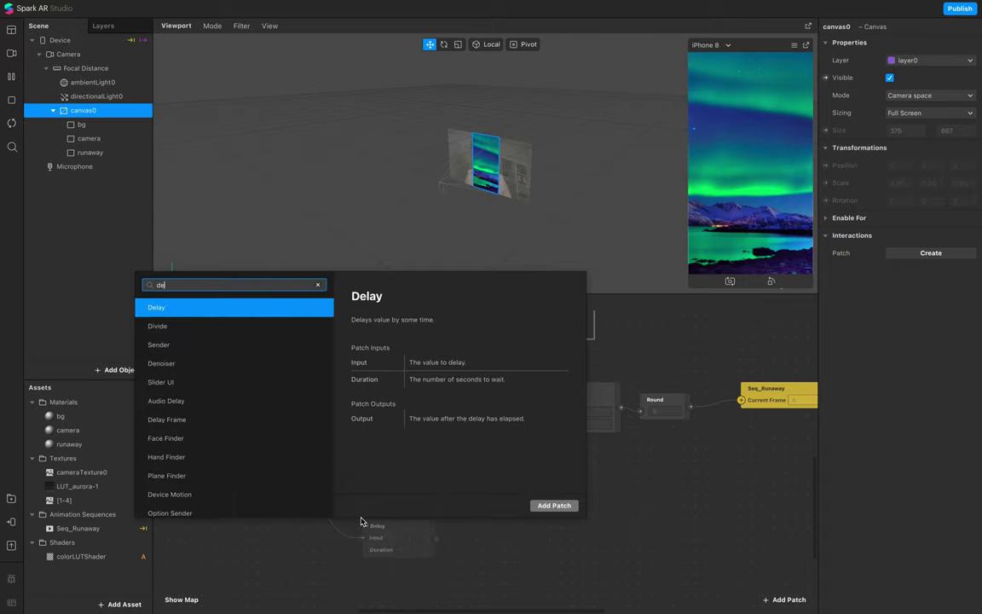
{"action": "key", "text": "Return"}
{"action": "left_click_drag", "start_coordinate": [414, 528], "coordinate": [472, 500]}
{"action": "left_click", "coordinate": [383, 573]}
{"action": "left_click", "coordinate": [382, 525]}
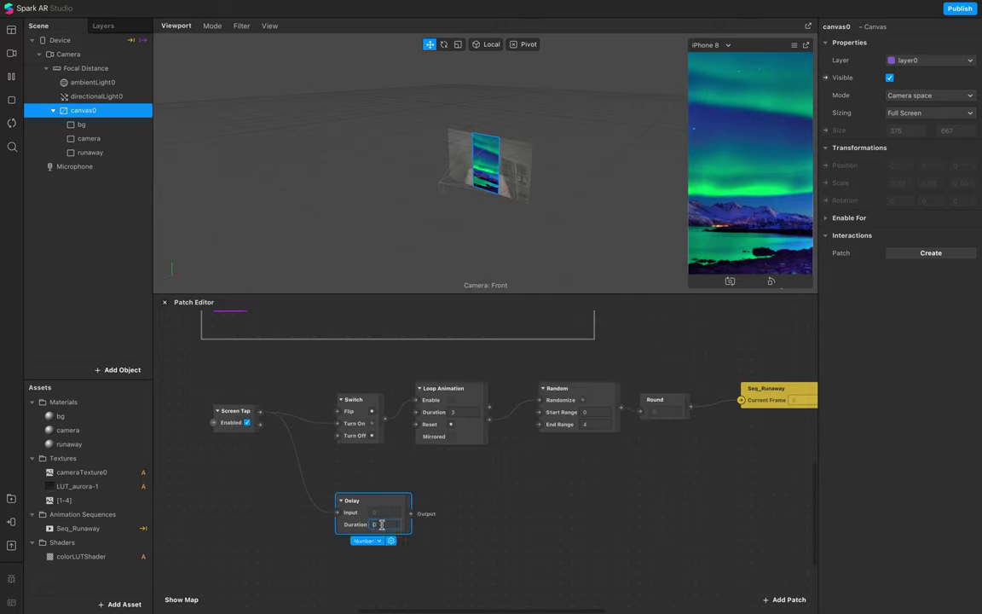
- Add a second Switch patch beside the Delay and connect the Delay's Output to its Turn On input
{"action": "right_click", "coordinate": [480, 503]}
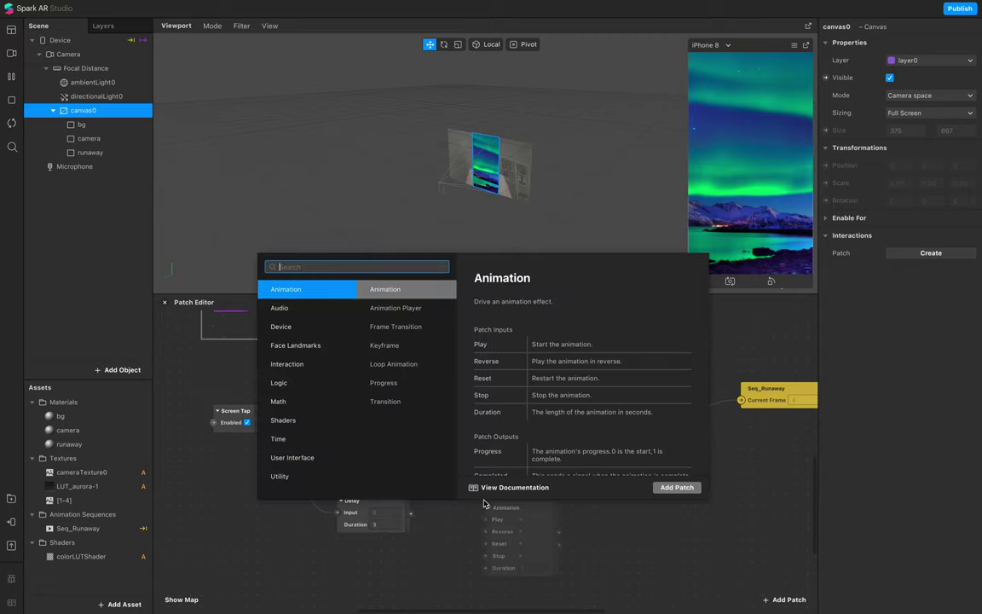
{"action": "type", "text": "swi"}
{"action": "key", "text": "Return"}
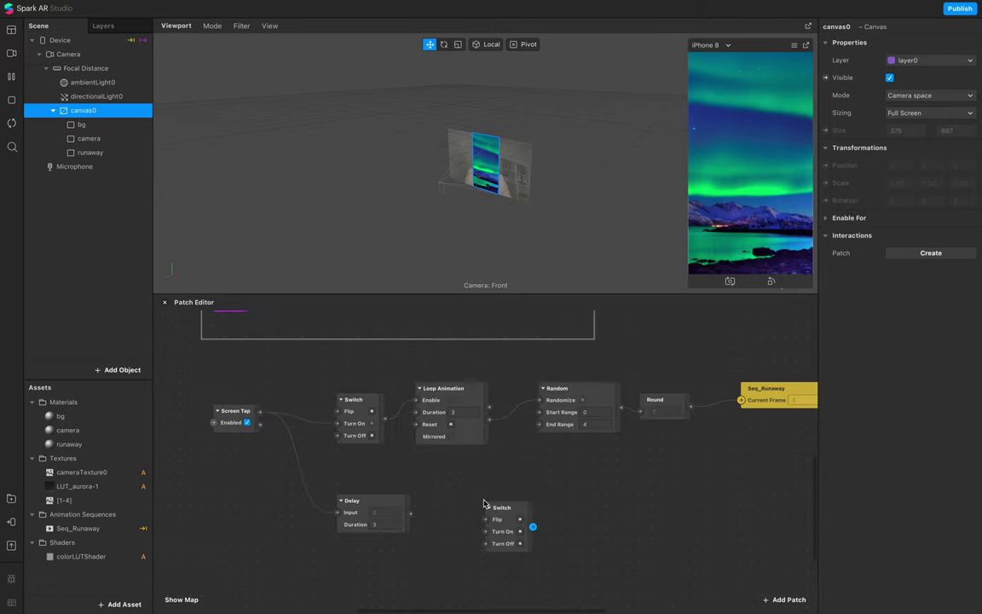
{"action": "left_click_drag", "start_coordinate": [410, 513], "coordinate": [486, 532]}
- Create a Visible patch for canvas0 and connect the second Switch's On/Off output to it
{"action": "left_click", "coordinate": [825, 77]}
{"action": "left_click_drag", "start_coordinate": [504, 473], "coordinate": [590, 503]}
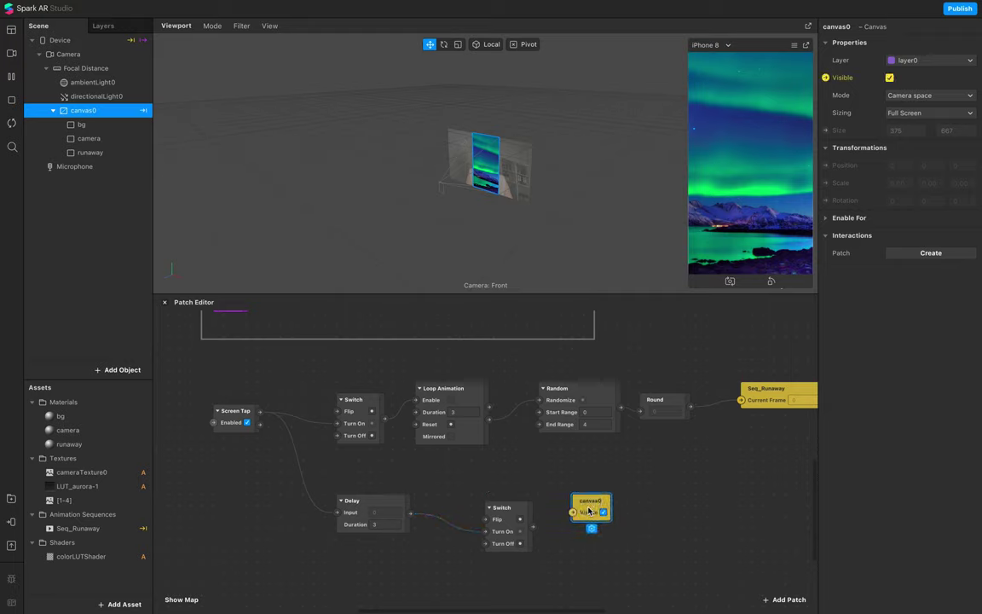
{"action": "left_click_drag", "start_coordinate": [534, 528], "coordinate": [573, 512]}
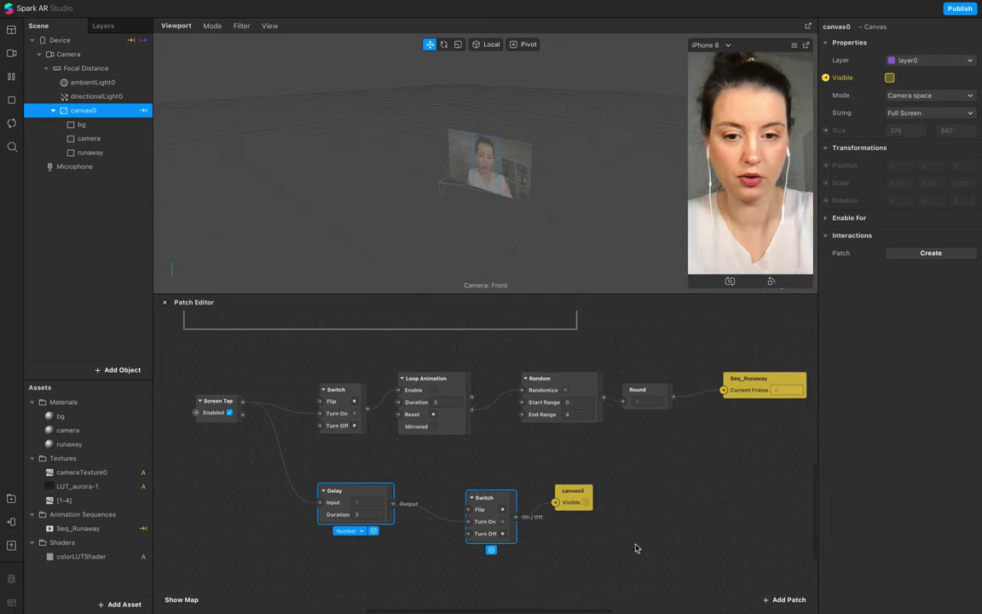
- Move the Delay, second Switch and canvas0 patches further down to free space below the Loop Animation chain
{"action": "left_click_drag", "start_coordinate": [635, 545], "coordinate": [289, 487]}
{"action": "left_click_drag", "start_coordinate": [369, 506], "coordinate": [369, 563]}
{"action": "left_click", "coordinate": [516, 503]}
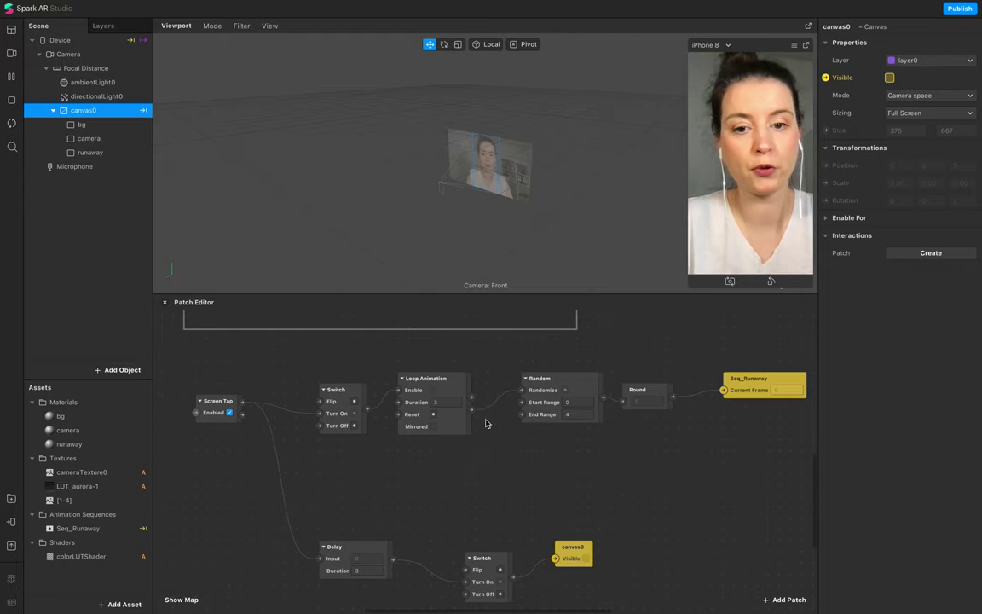
- Add a Switch patch whose Flip input is driven by the Loop Animation's Looped output
{"action": "double_click", "coordinate": [520, 431]}
{"action": "type", "text": "s"}
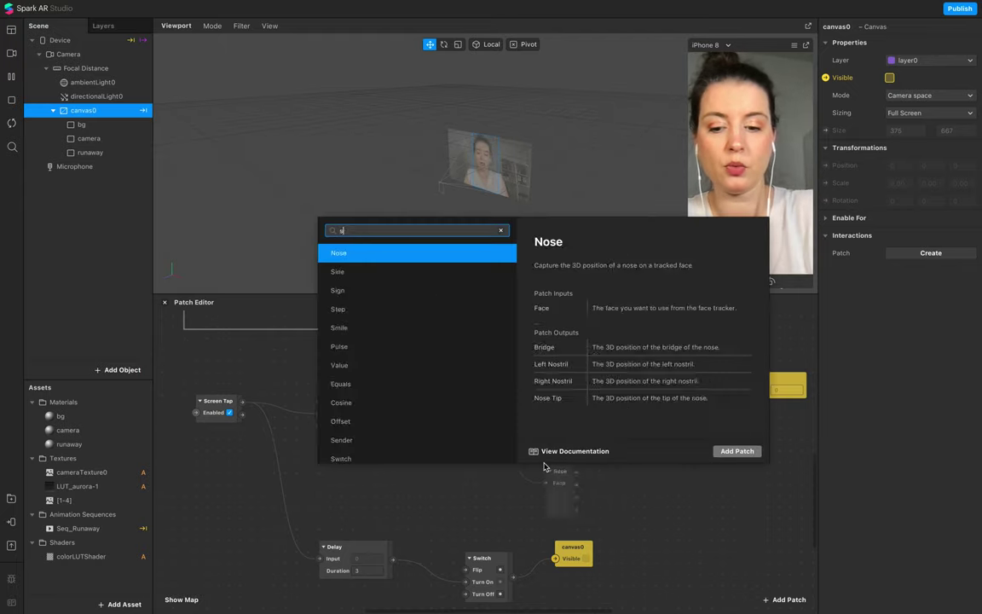
{"action": "type", "text": "wi"}
{"action": "key", "text": "Return"}
- Add a Sender patch on the new Switch's output and rename it FreezeFrame
{"action": "double_click", "coordinate": [624, 487]}
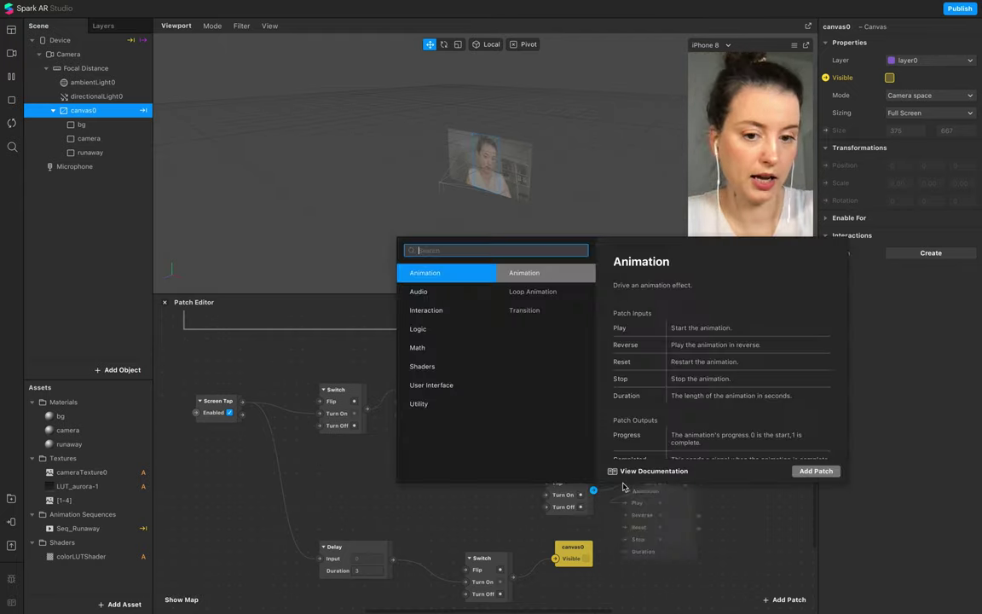
{"action": "type", "text": "sender"}
{"action": "key", "text": "Return"}
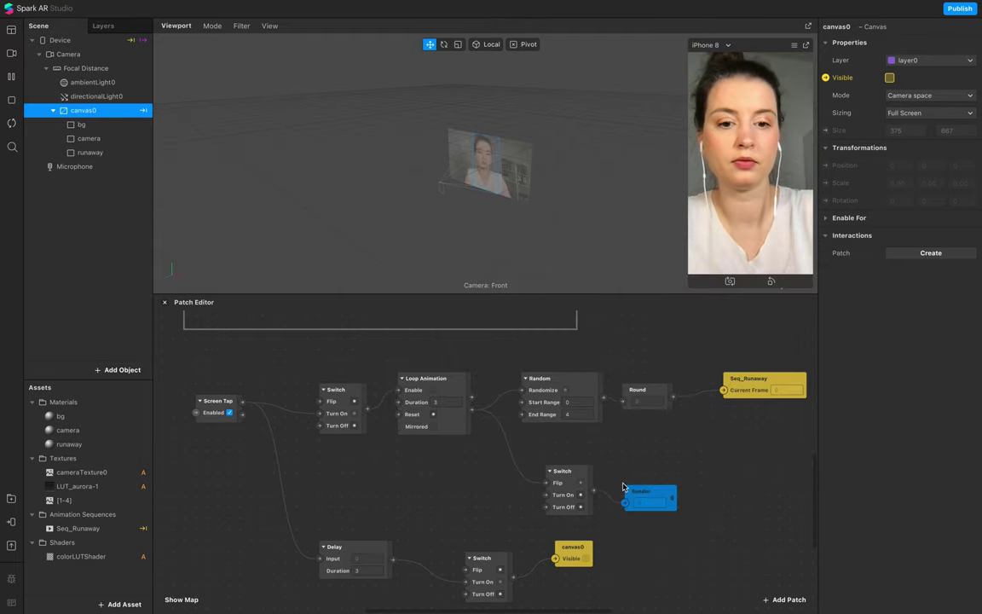
{"action": "key", "text": "BackSpace"}
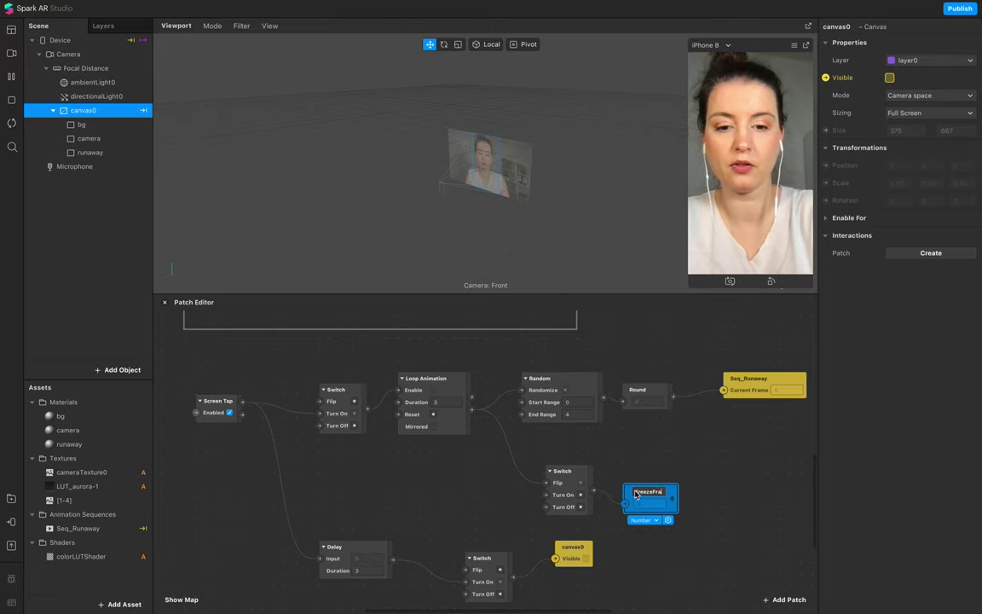
{"action": "key", "text": "Return"}
- Wrap all the Screen Tap, Loop Animation and Delay branch patches in a comment titled "Animation Runaway"
{"action": "scroll", "coordinate": [732, 539], "scroll_direction": "right", "scroll_amount": 2}
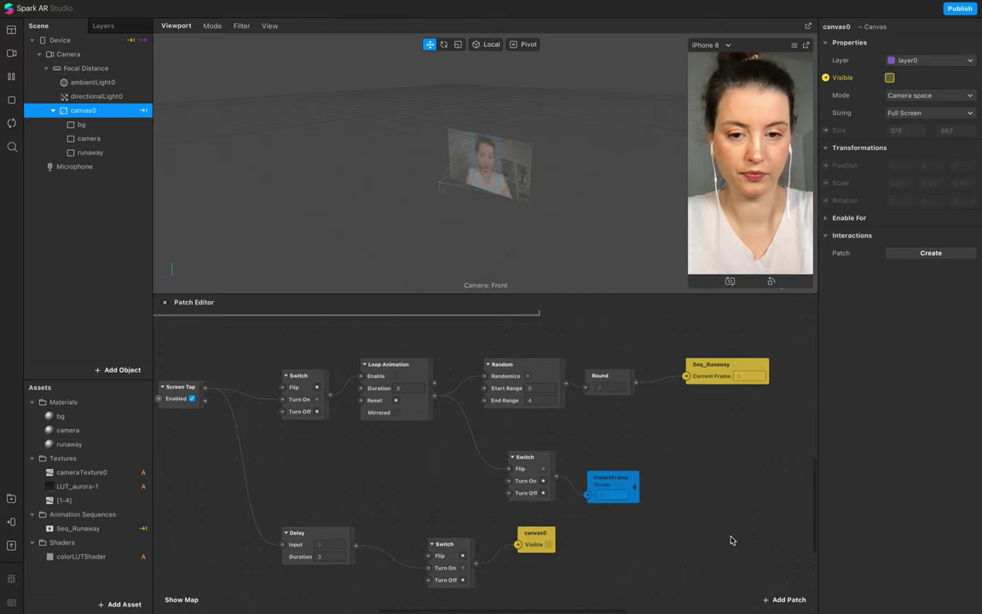
{"action": "scroll", "coordinate": [731, 540], "scroll_direction": "down", "scroll_amount": 1}
{"action": "scroll", "coordinate": [732, 540], "scroll_direction": "down", "scroll_amount": 5, "text": "ctrl"}
{"action": "scroll", "coordinate": [765, 553], "scroll_direction": "right", "scroll_amount": 3}
{"action": "left_click_drag", "start_coordinate": [630, 551], "coordinate": [378, 464]}
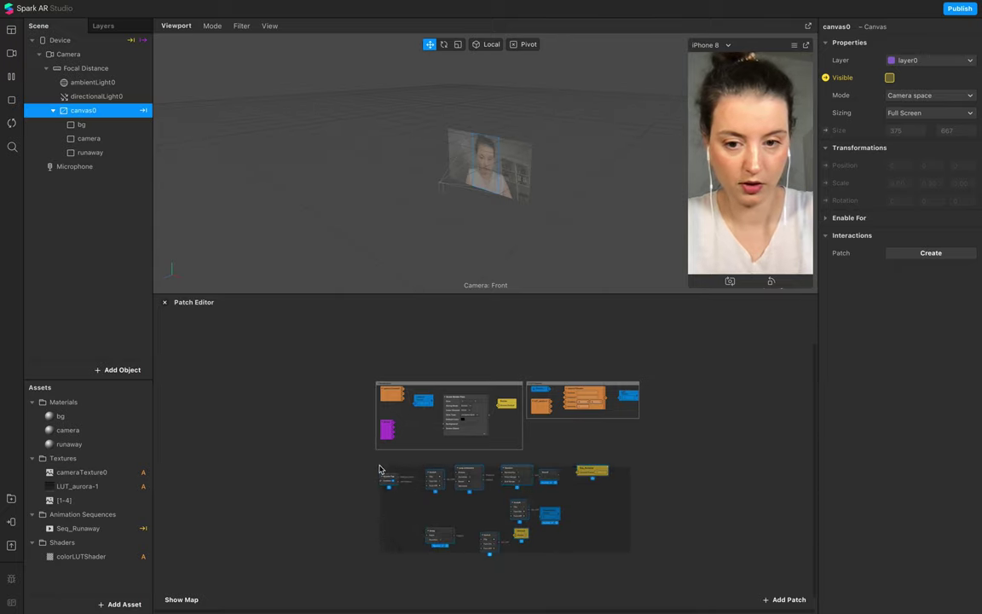
{"action": "right_click", "coordinate": [434, 475]}
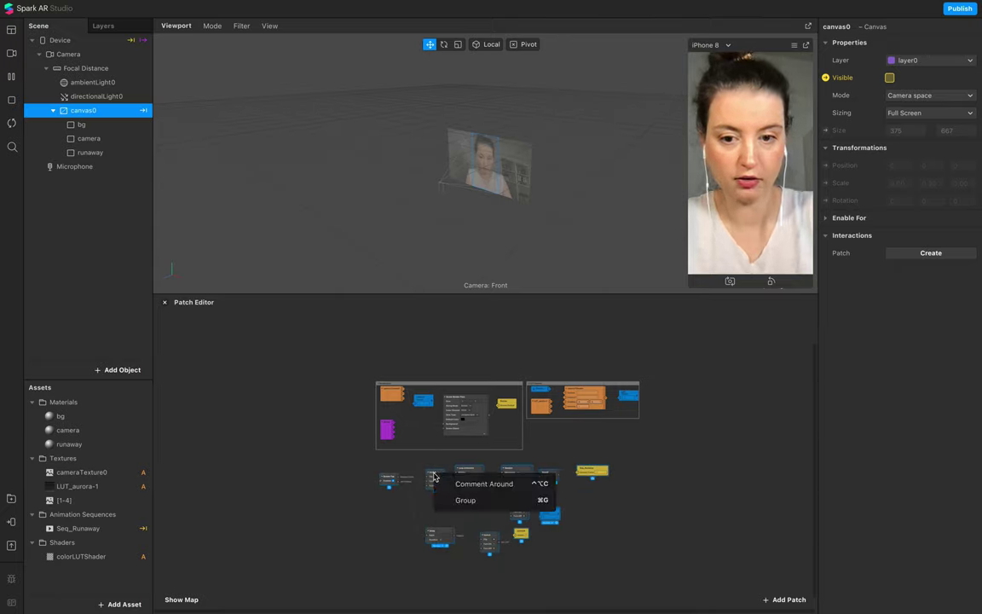
{"action": "left_click", "coordinate": [480, 485]}
{"action": "scroll", "coordinate": [381, 360], "scroll_direction": "up", "scroll_amount": 3}
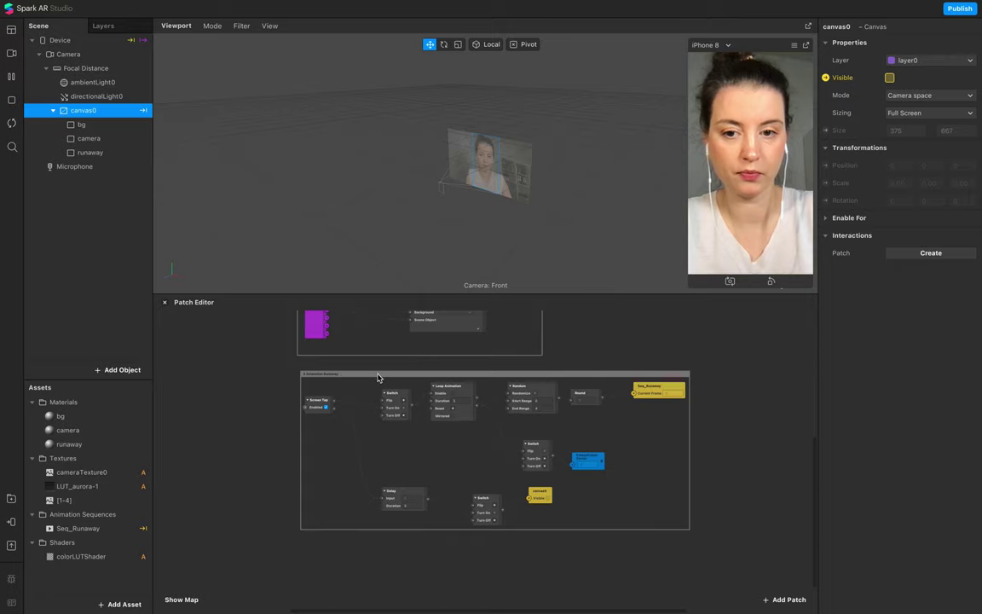
{"action": "left_click", "coordinate": [378, 376]}
{"action": "scroll", "coordinate": [422, 467], "scroll_direction": "down", "scroll_amount": 2}
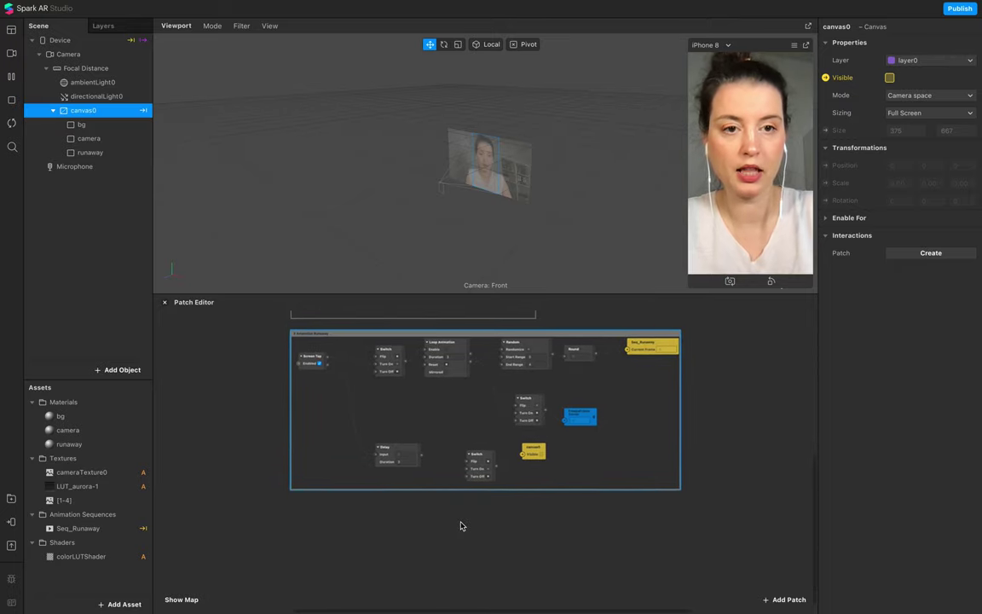
{"action": "scroll", "coordinate": [460, 527], "scroll_direction": "up", "scroll_amount": 1}
{"action": "scroll", "coordinate": [451, 558], "scroll_direction": "down", "scroll_amount": 1}
{"action": "right_click", "coordinate": [461, 541]}
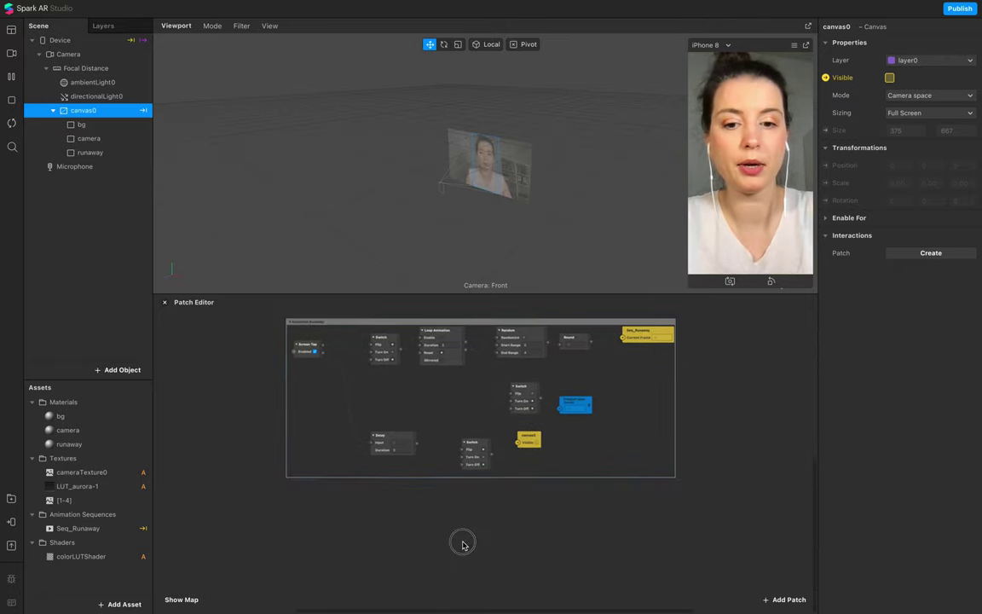
{"action": "type", "text": "ren"}
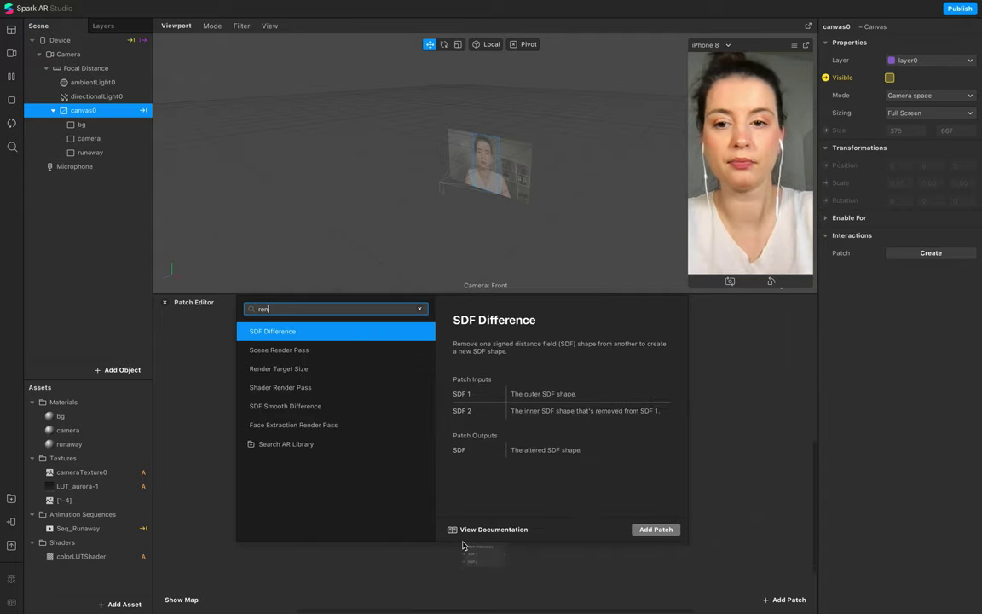
{"action": "left_click", "coordinate": [311, 391]}
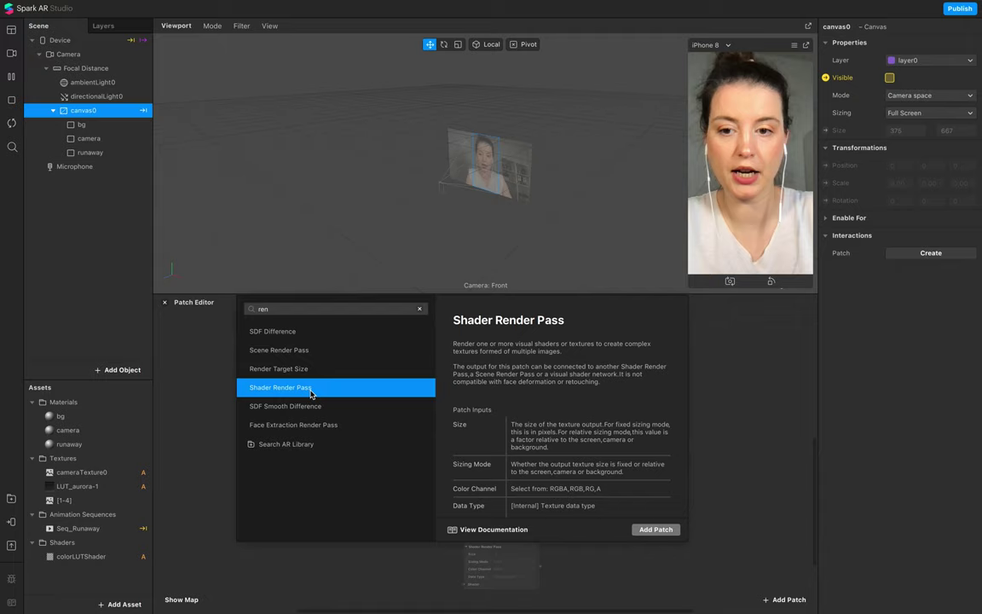
{"action": "left_click", "coordinate": [616, 578]}
- Add a Shader Render Pass patch in the empty area below the Animation Runaway comment
{"action": "double_click", "coordinate": [521, 544]}
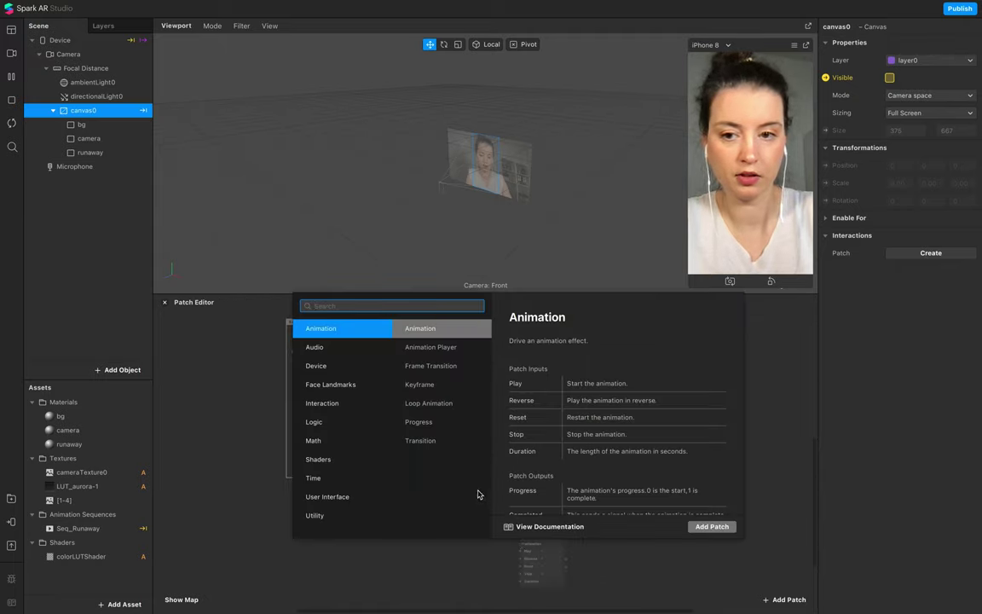
{"action": "type", "text": "shader"}
{"action": "key", "text": "Down"}
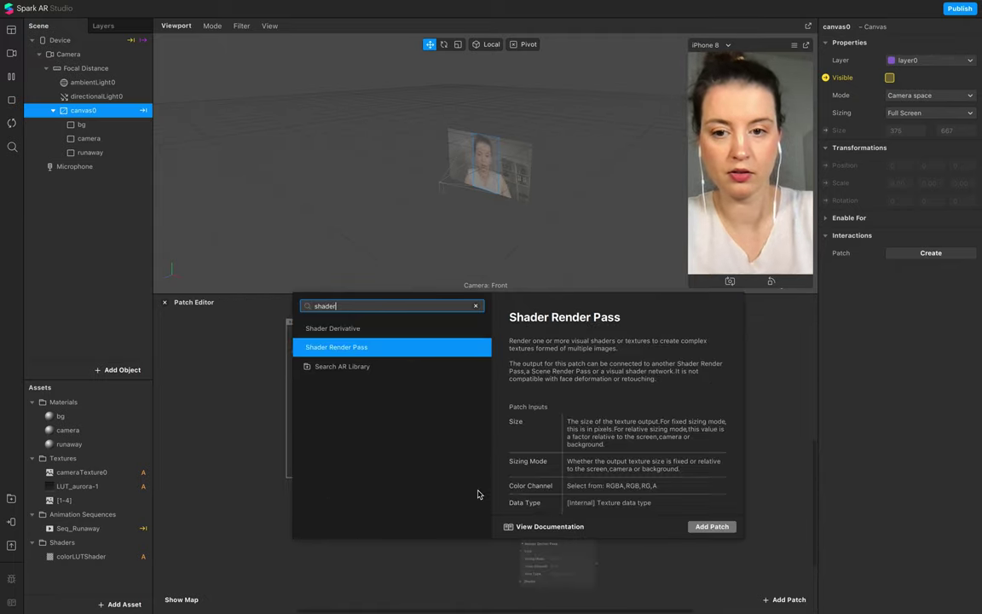
{"action": "key", "text": "Return"}
{"action": "left_click_drag", "start_coordinate": [588, 574], "coordinate": [526, 546]}
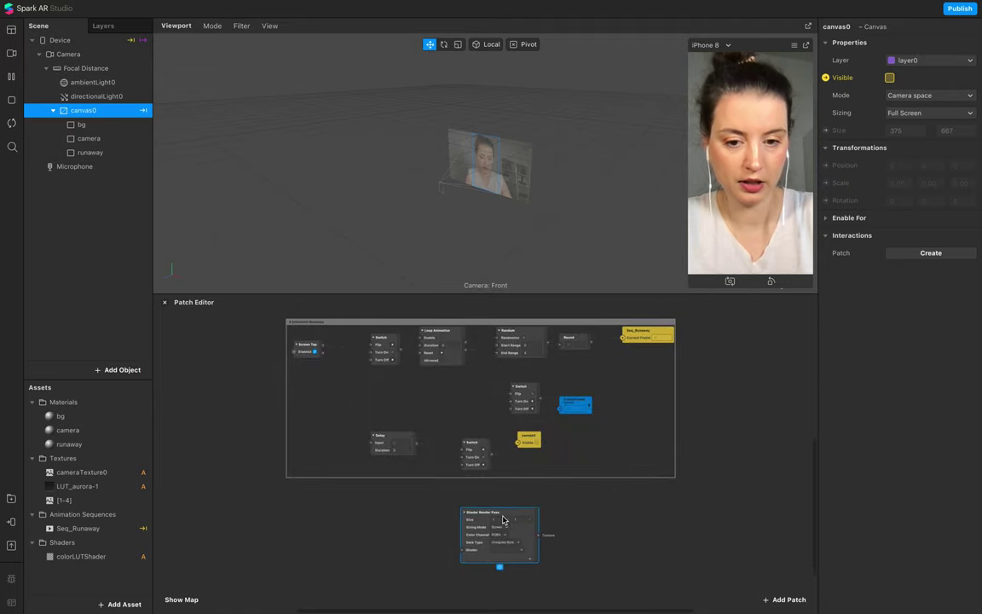
- Add a Delay Frame patch to the right of the Shader Render Pass and rename it "Delay Frame-1"
{"action": "scroll", "coordinate": [524, 546], "scroll_direction": "up", "scroll_amount": 3}
{"action": "scroll", "coordinate": [525, 546], "scroll_direction": "down", "scroll_amount": 2}
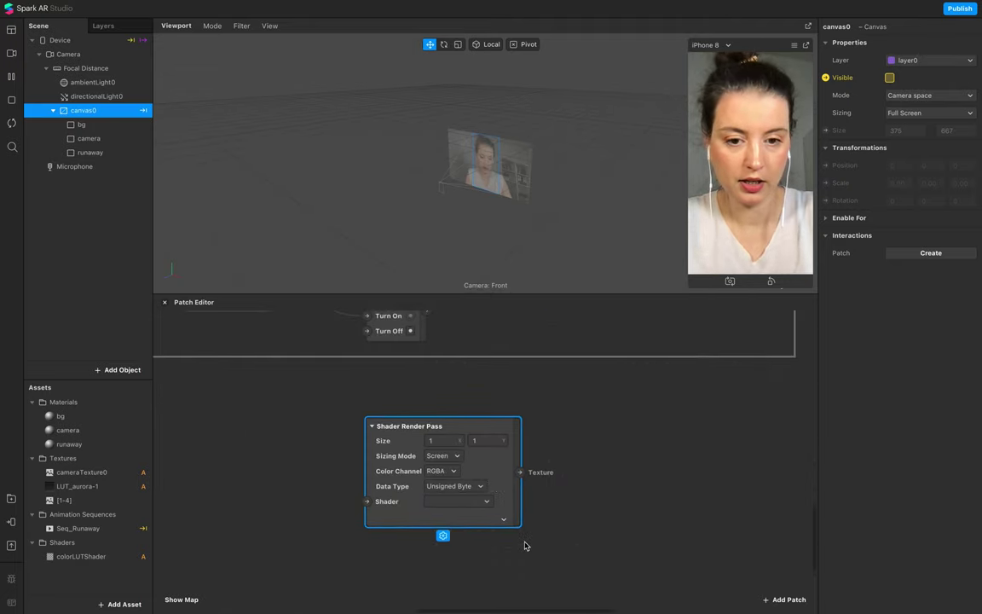
{"action": "double_click", "coordinate": [634, 471]}
{"action": "type", "text": "delay"}
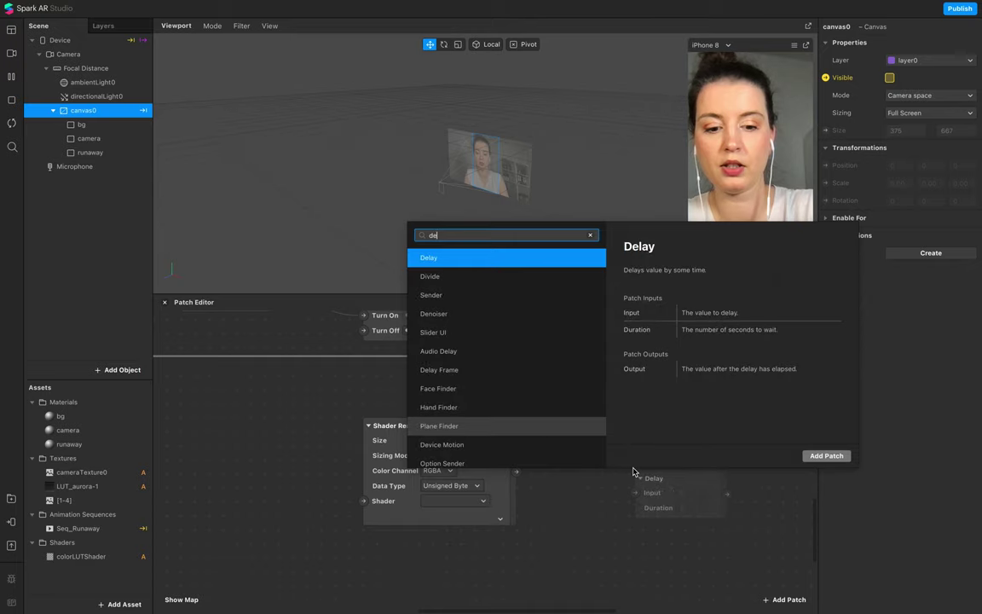
{"action": "key", "text": "Down"}
{"action": "key", "text": "Down"}
{"action": "key", "text": "Return"}
{"action": "left_click_drag", "start_coordinate": [677, 481], "coordinate": [645, 417]}
{"action": "double_click", "coordinate": [646, 414]}
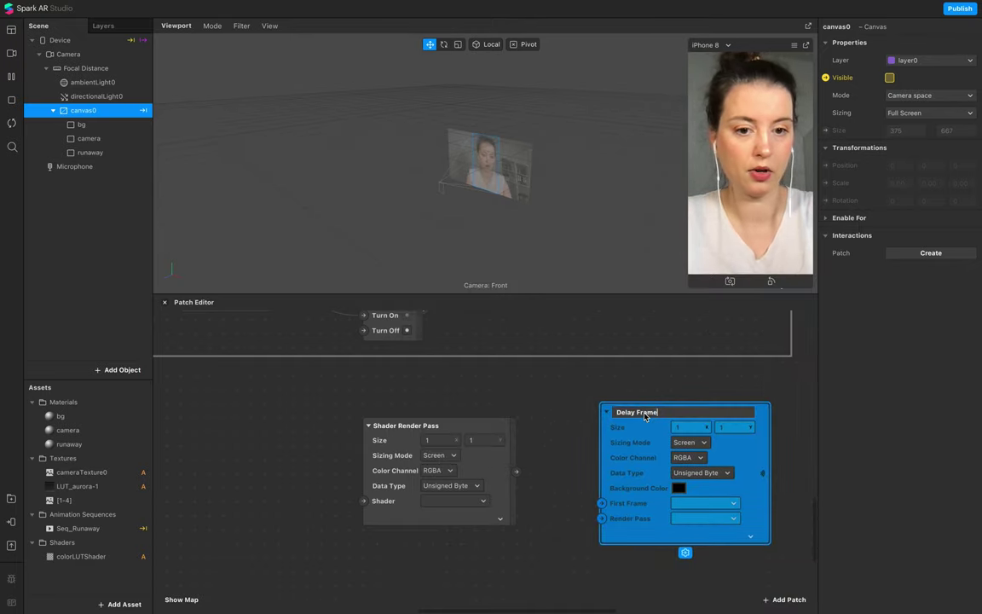
{"action": "type", "text": "-1"}
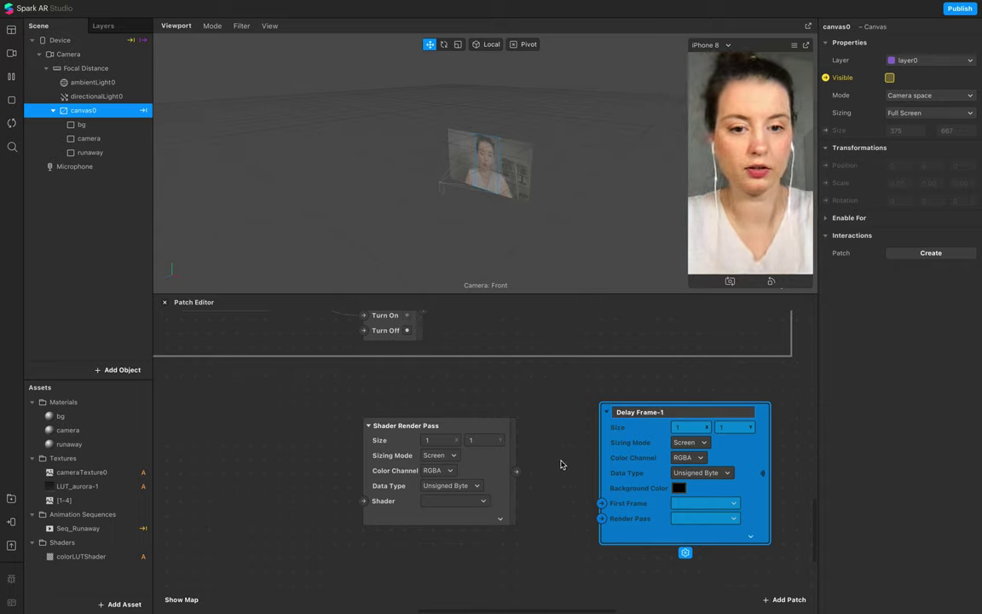
{"action": "key", "text": "Return"}
- Connect the Shader Render Pass's Texture output to the Render Pass input of Delay Frame-1
{"action": "left_click_drag", "start_coordinate": [516, 472], "coordinate": [601, 525]}
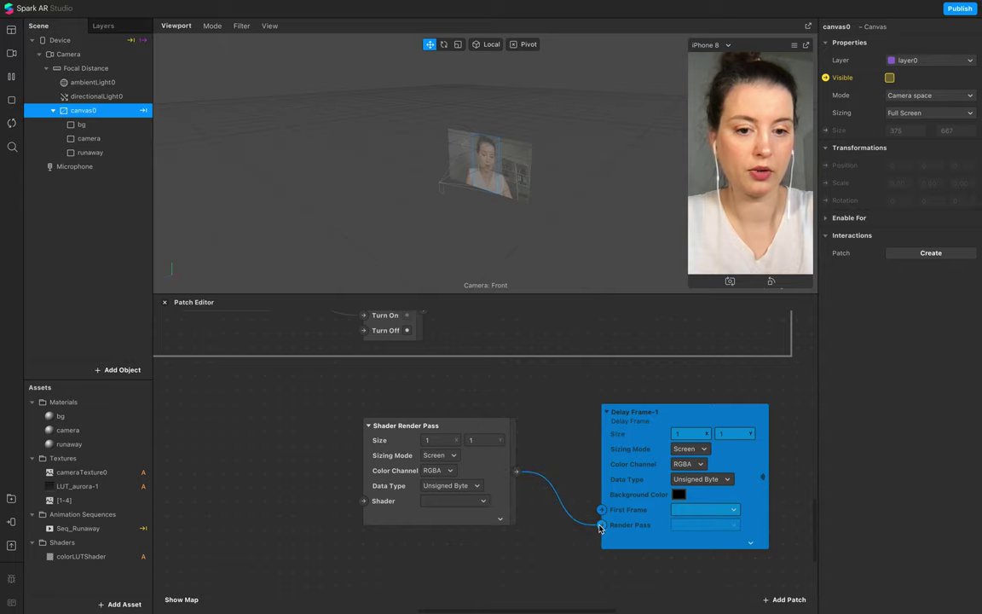
{"action": "scroll", "coordinate": [597, 529], "scroll_direction": "right", "scroll_amount": 3}
{"action": "left_click", "coordinate": [655, 506]}
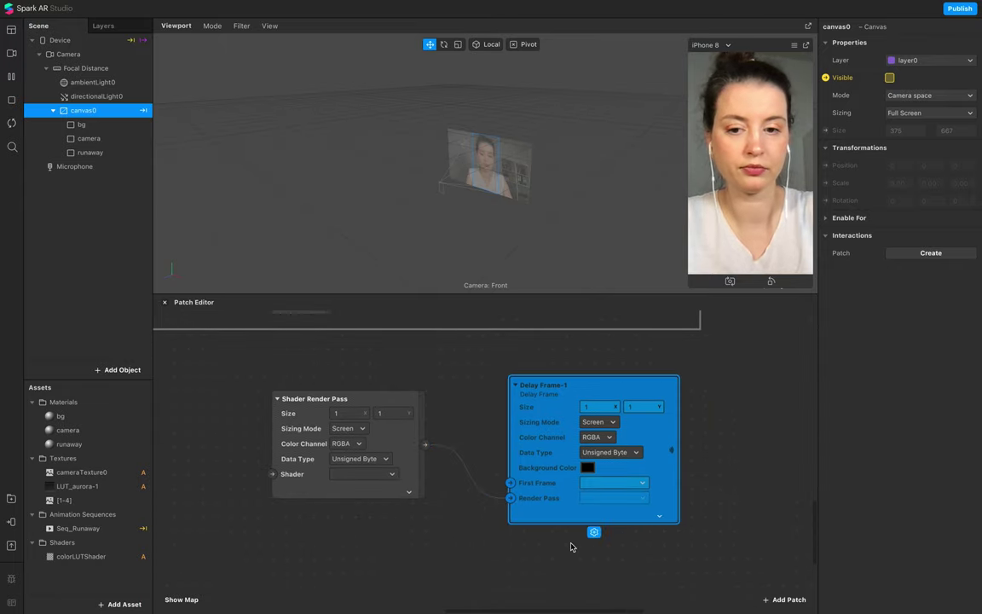
- Add a Mix patch to the left of the Shader Render Pass
{"action": "scroll", "coordinate": [309, 454], "scroll_direction": "left", "scroll_amount": 10}
{"action": "double_click", "coordinate": [388, 424]}
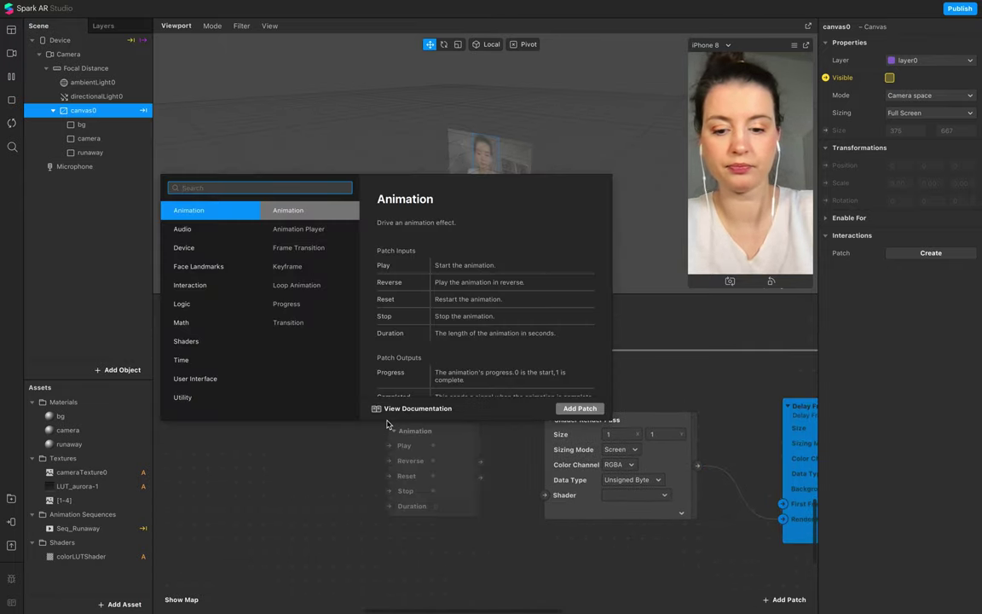
{"action": "type", "text": "mix"}
{"action": "key", "text": "Return"}
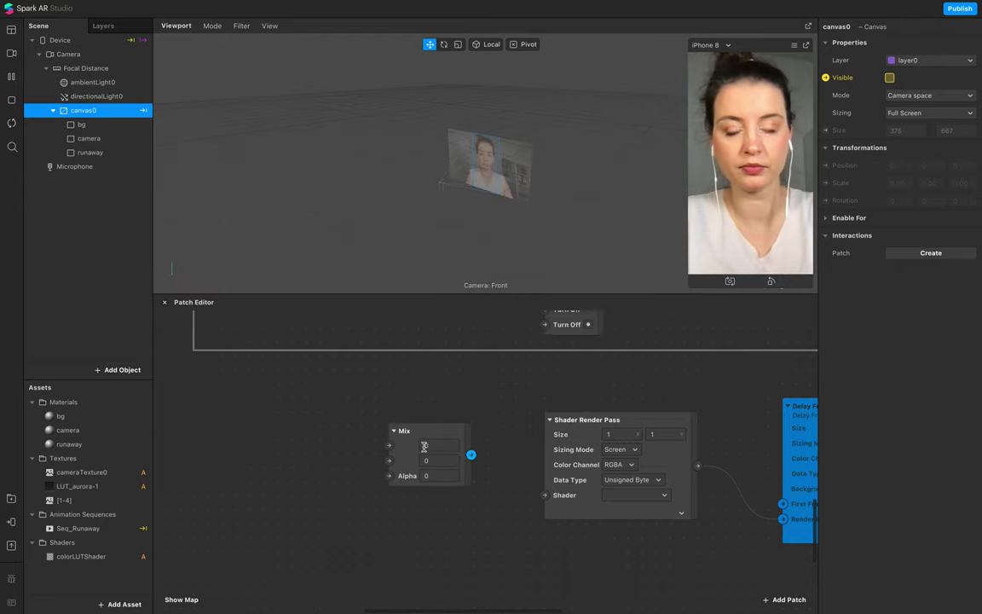
- Make a receiver from the Delay Frame-1 sender, place it left of the Mix patch and connect it to Mix's second input
{"action": "scroll", "coordinate": [534, 533], "scroll_direction": "right", "scroll_amount": 10}
{"action": "right_click", "coordinate": [625, 484]}
{"action": "left_click", "coordinate": [687, 543]}
{"action": "left_click_drag", "start_coordinate": [772, 339], "coordinate": [199, 462]}
{"action": "left_click_drag", "start_coordinate": [285, 447], "coordinate": [287, 448]}
{"action": "left_click_drag", "start_coordinate": [207, 462], "coordinate": [205, 448]}
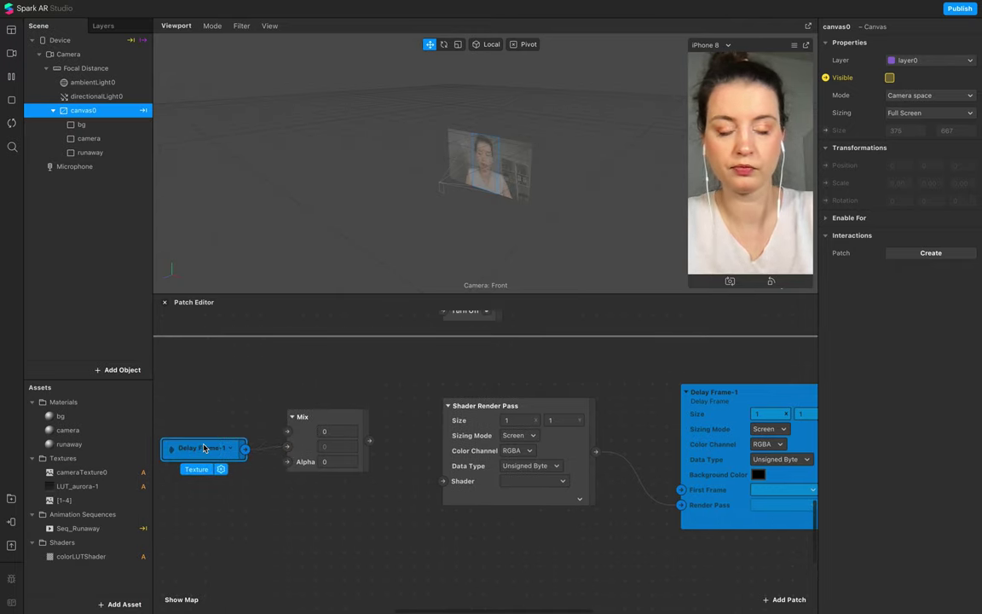
- Make a receiver from the FreezeFrame sender and place it beside the Delay Frame-1 receiver, left of the Mix patch
{"action": "scroll", "coordinate": [317, 442], "scroll_direction": "up", "scroll_amount": 10}
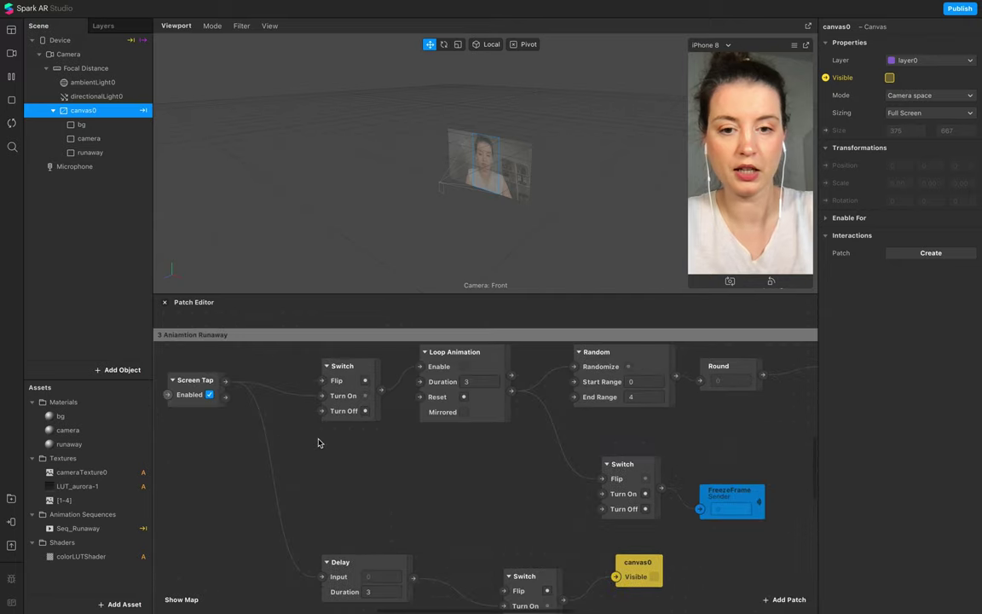
{"action": "scroll", "coordinate": [319, 443], "scroll_direction": "down", "scroll_amount": 3}
{"action": "left_click", "coordinate": [618, 405]}
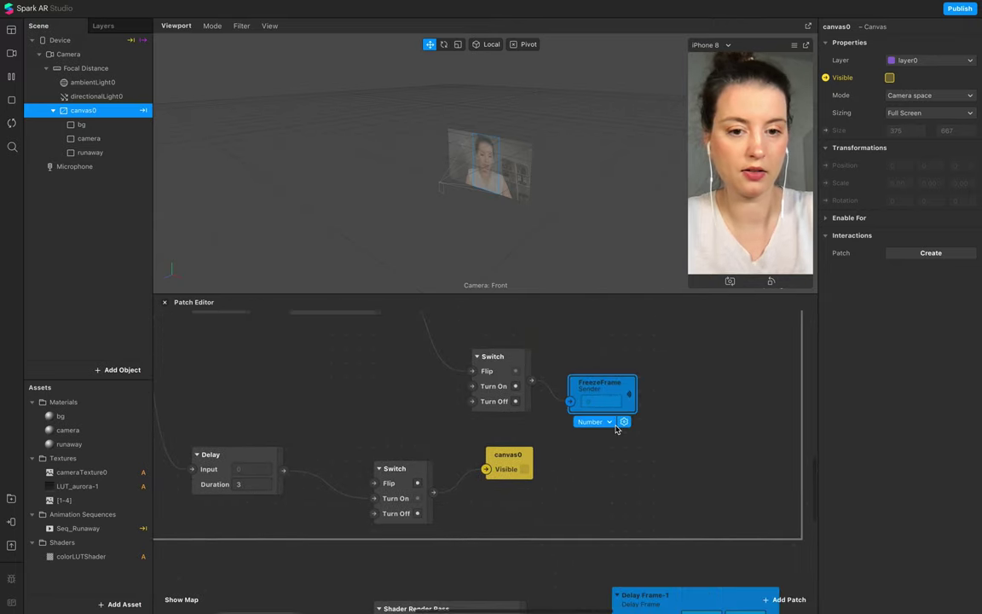
{"action": "left_click_drag", "start_coordinate": [629, 394], "coordinate": [676, 582]}
{"action": "left_click", "coordinate": [777, 430]}
{"action": "scroll", "coordinate": [676, 582], "scroll_direction": "down", "scroll_amount": 6}
{"action": "left_click_drag", "start_coordinate": [599, 380], "coordinate": [403, 547]}
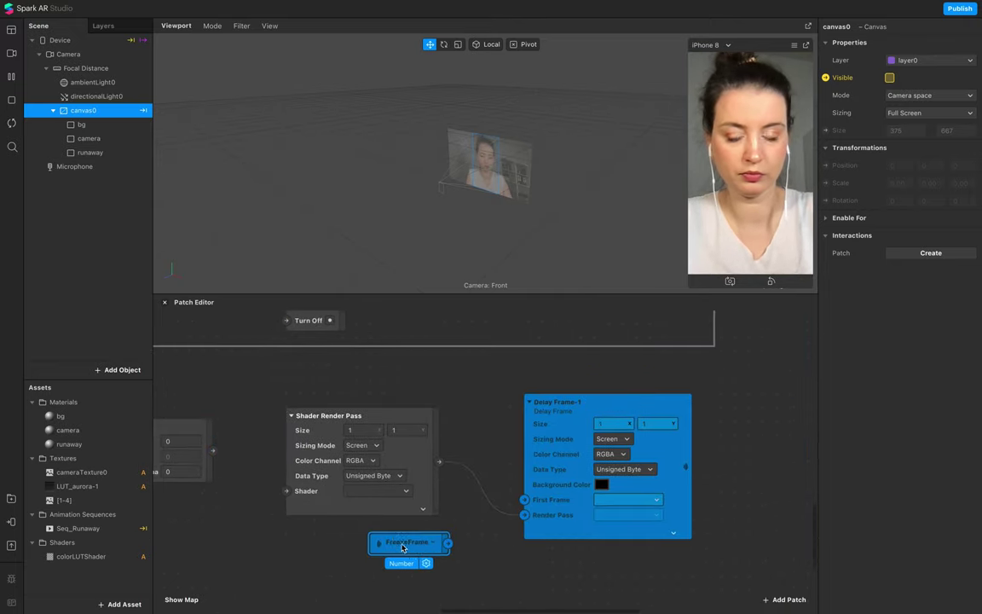
{"action": "scroll", "coordinate": [404, 548], "scroll_direction": "left", "scroll_amount": 4}
{"action": "left_click_drag", "start_coordinate": [581, 519], "coordinate": [217, 406]}
- Place a second FreezeFrame receiver well below the Mix patch and connect the first FreezeFrame receiver to Mix's Alpha input
{"action": "left_click", "coordinate": [600, 422]}
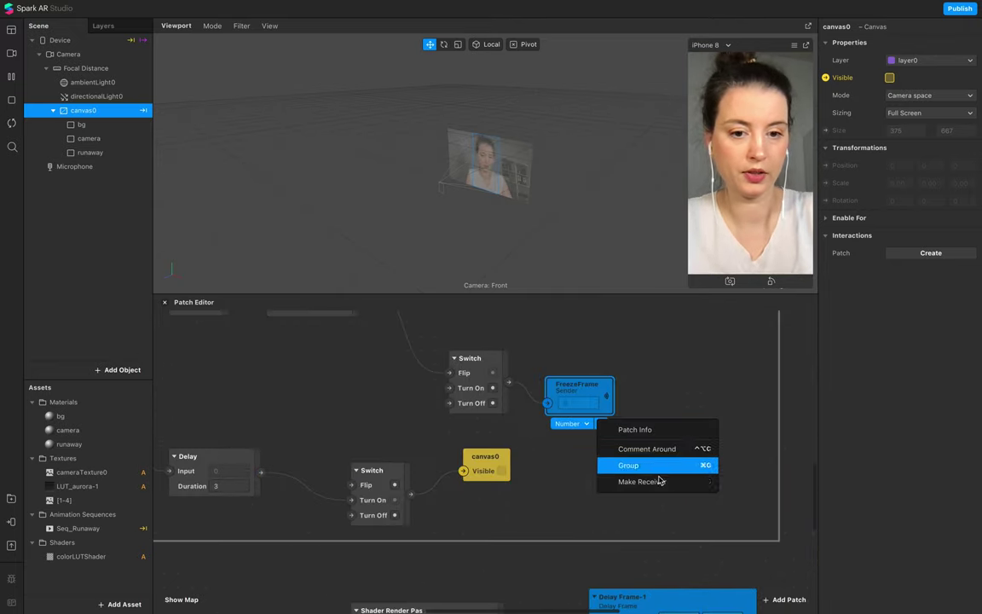
{"action": "left_click", "coordinate": [658, 482]}
{"action": "left_click_drag", "start_coordinate": [768, 397], "coordinate": [621, 587]}
{"action": "scroll", "coordinate": [625, 594], "scroll_direction": "down", "scroll_amount": 5}
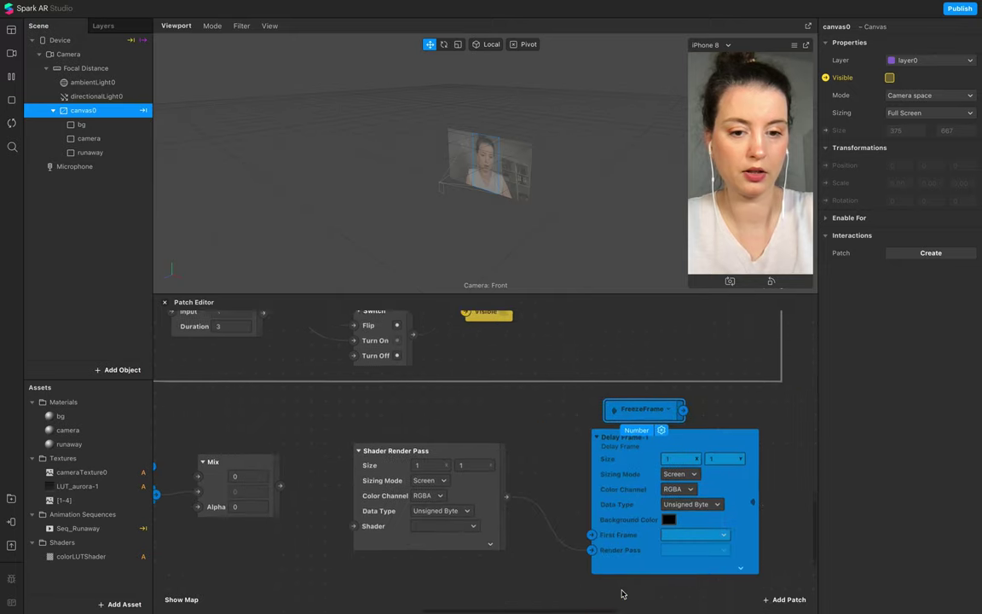
{"action": "left_click_drag", "start_coordinate": [628, 361], "coordinate": [345, 585]}
{"action": "scroll", "coordinate": [345, 585], "scroll_direction": "left", "scroll_amount": 4}
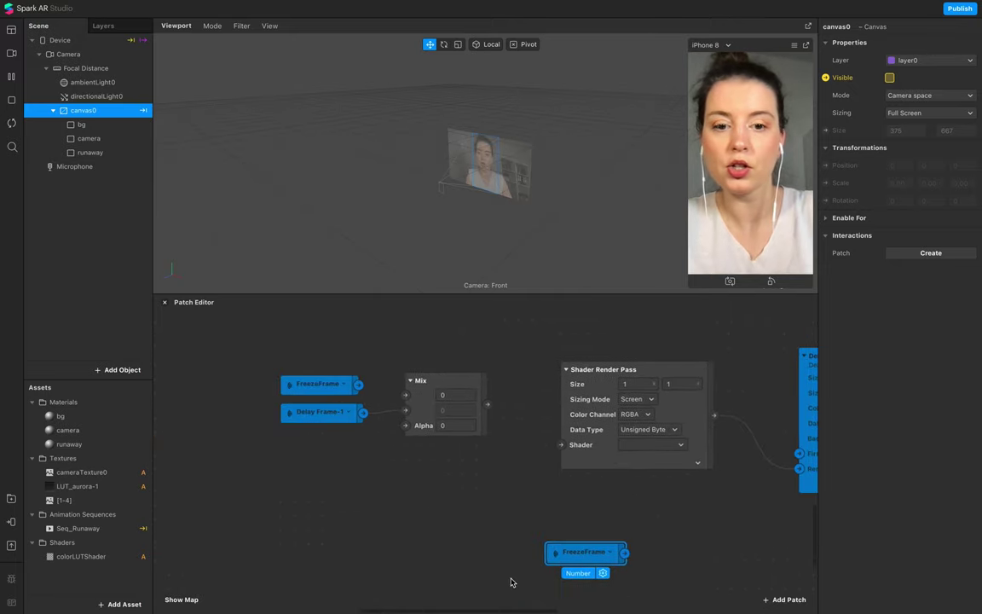
{"action": "left_click_drag", "start_coordinate": [594, 560], "coordinate": [382, 609]}
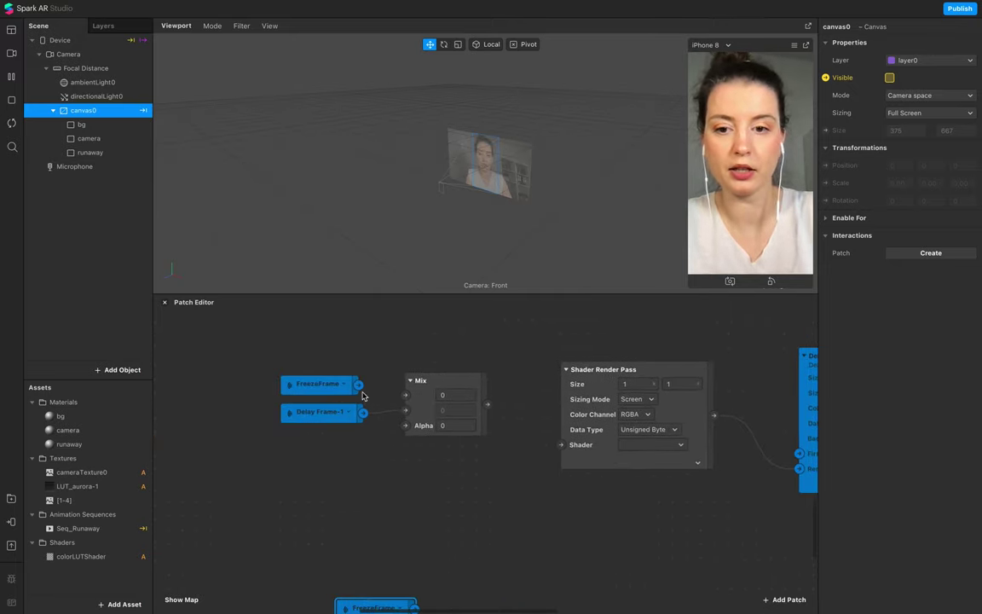
{"action": "left_click_drag", "start_coordinate": [359, 392], "coordinate": [407, 429]}
- Make two receivers from the Camera sender and place them outside the 1 Renderpass comment, to its lower left
{"action": "scroll", "coordinate": [407, 429], "scroll_direction": "up", "scroll_amount": 15}
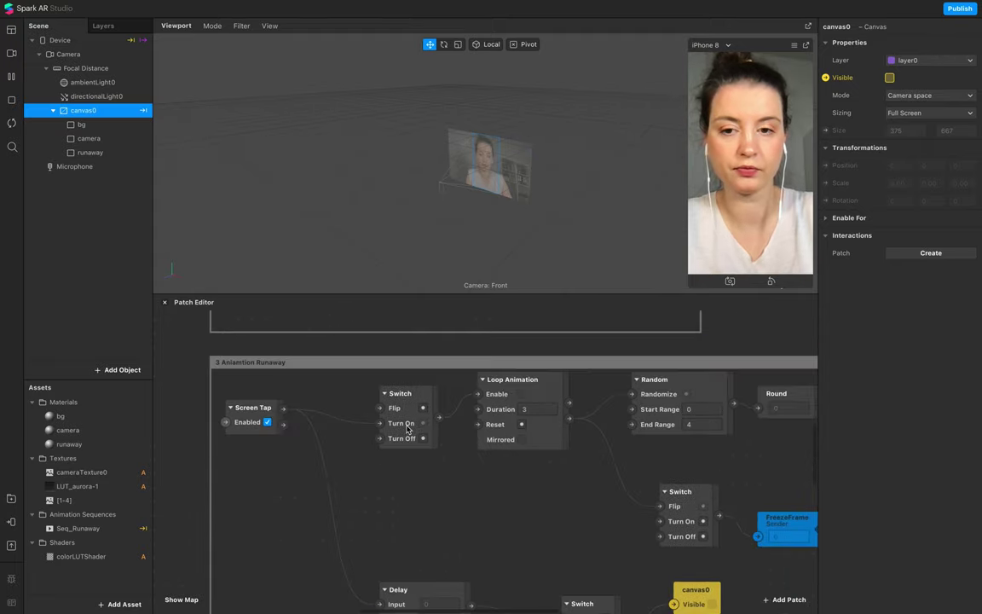
{"action": "scroll", "coordinate": [406, 429], "scroll_direction": "up", "scroll_amount": 3}
{"action": "left_click", "coordinate": [443, 413]}
{"action": "right_click", "coordinate": [445, 439]}
{"action": "left_click", "coordinate": [503, 501]}
{"action": "left_click_drag", "start_coordinate": [629, 421], "coordinate": [187, 573]}
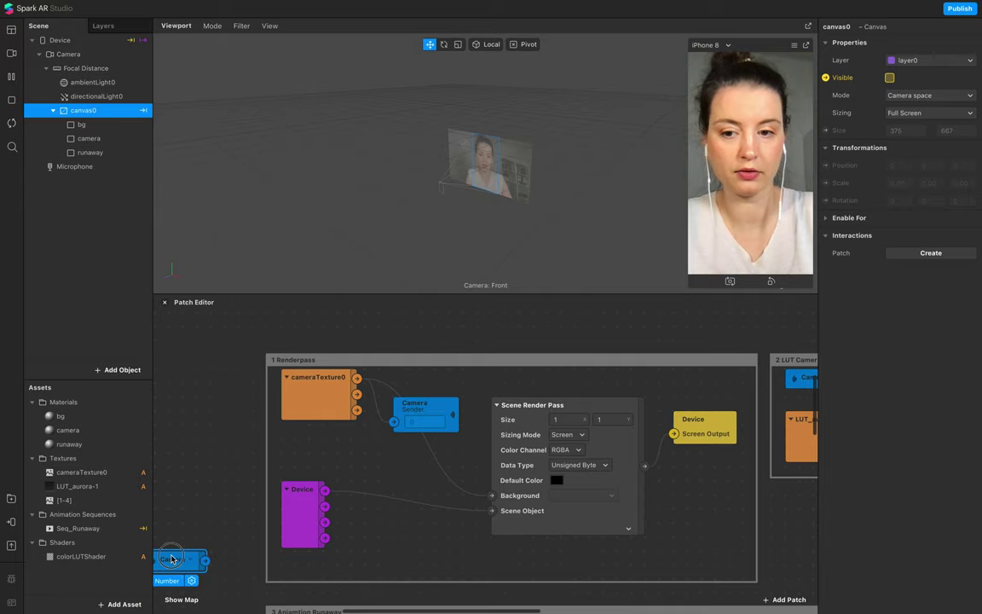
{"action": "left_click", "coordinate": [447, 428]}
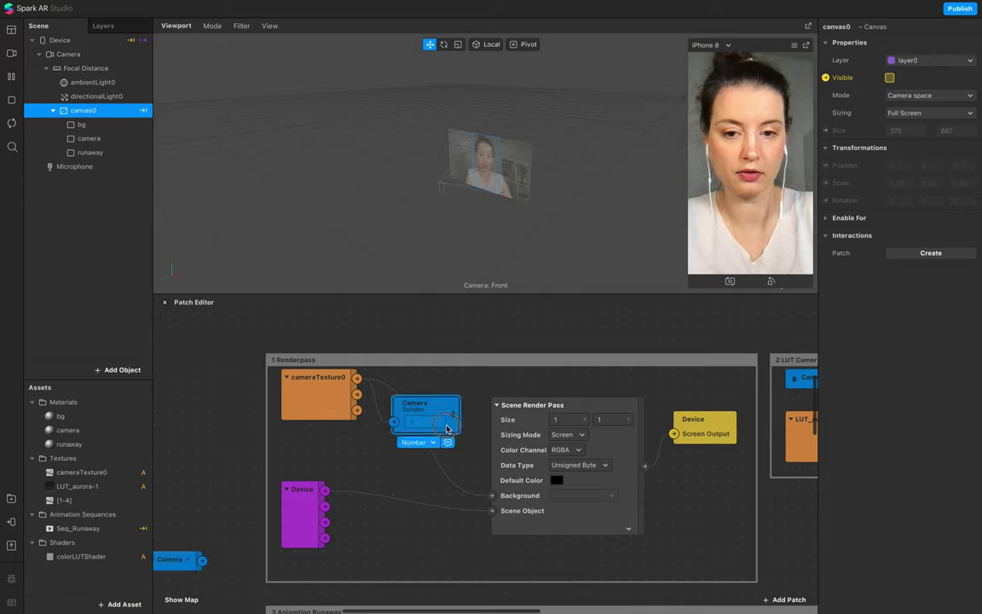
{"action": "right_click", "coordinate": [448, 431]}
{"action": "left_click", "coordinate": [504, 500]}
{"action": "scroll", "coordinate": [587, 453], "scroll_direction": "down", "scroll_amount": 3}
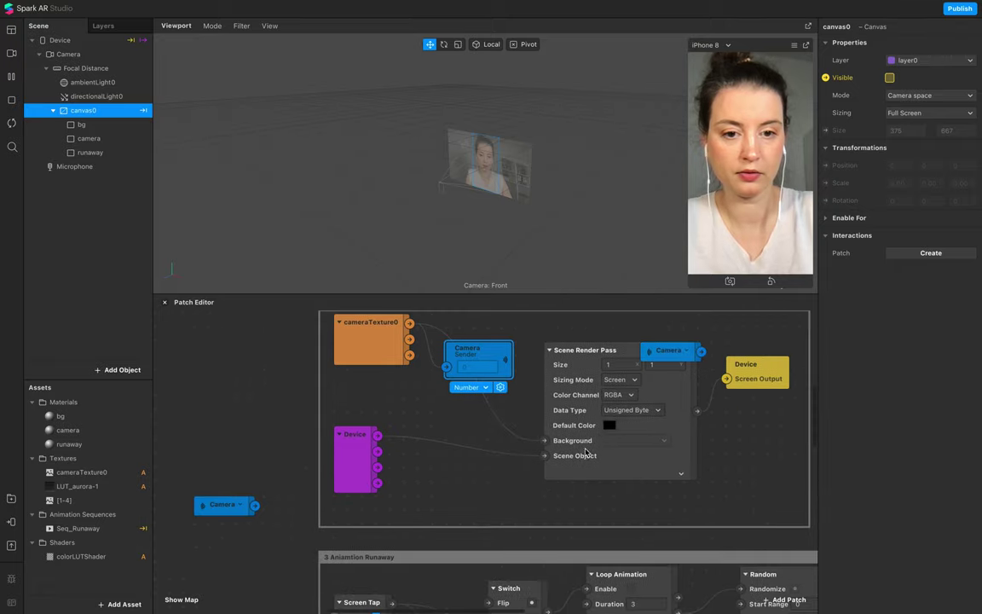
{"action": "left_click_drag", "start_coordinate": [682, 355], "coordinate": [224, 530]}
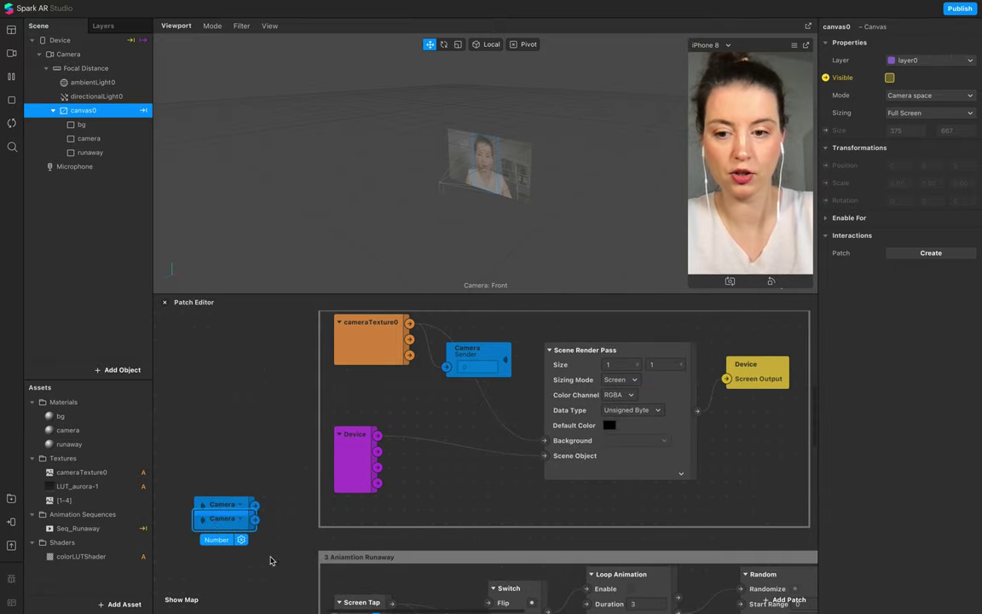
- Move the Camera receivers down to the Mix patch and wire Camera through Mix's first input into the Shader Render Pass's Shader input
{"action": "left_click_drag", "start_coordinate": [271, 560], "coordinate": [204, 480]}
{"action": "left_click_drag", "start_coordinate": [225, 510], "coordinate": [407, 480]}
{"action": "scroll", "coordinate": [225, 592], "scroll_direction": "down", "scroll_amount": 3}
{"action": "scroll", "coordinate": [260, 546], "scroll_direction": "down", "scroll_amount": 2}
{"action": "left_click_drag", "start_coordinate": [386, 488], "coordinate": [596, 460]}
{"action": "scroll", "coordinate": [520, 402], "scroll_direction": "right", "scroll_amount": 3}
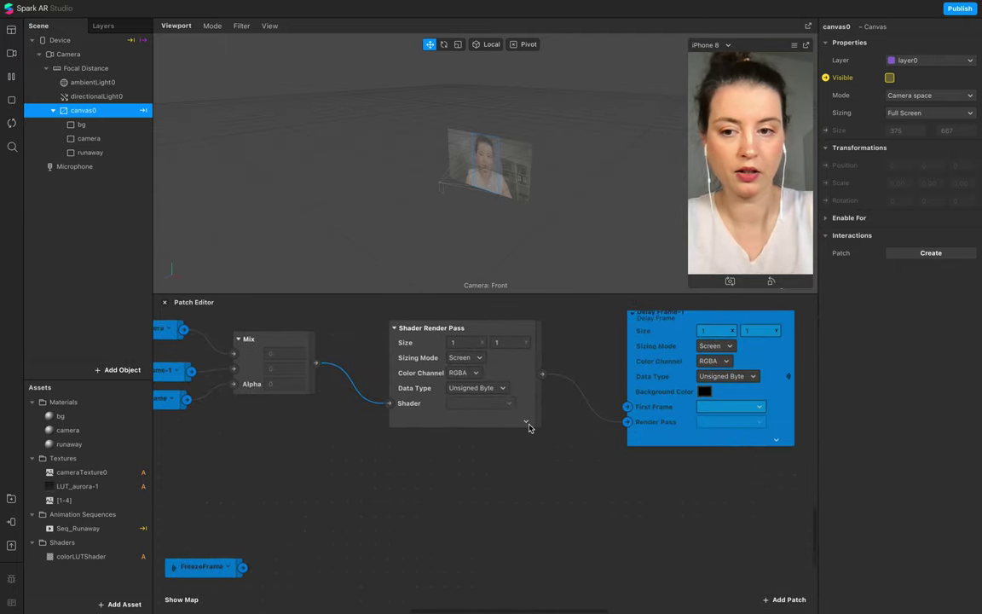
- Remove the Camera receiver from Mix's first input and move the remaining Camera receiver just above the spare FreezeFrame receiver
{"action": "scroll", "coordinate": [529, 426], "scroll_direction": "up", "scroll_amount": 5}
{"action": "scroll", "coordinate": [529, 426], "scroll_direction": "left", "scroll_amount": 5}
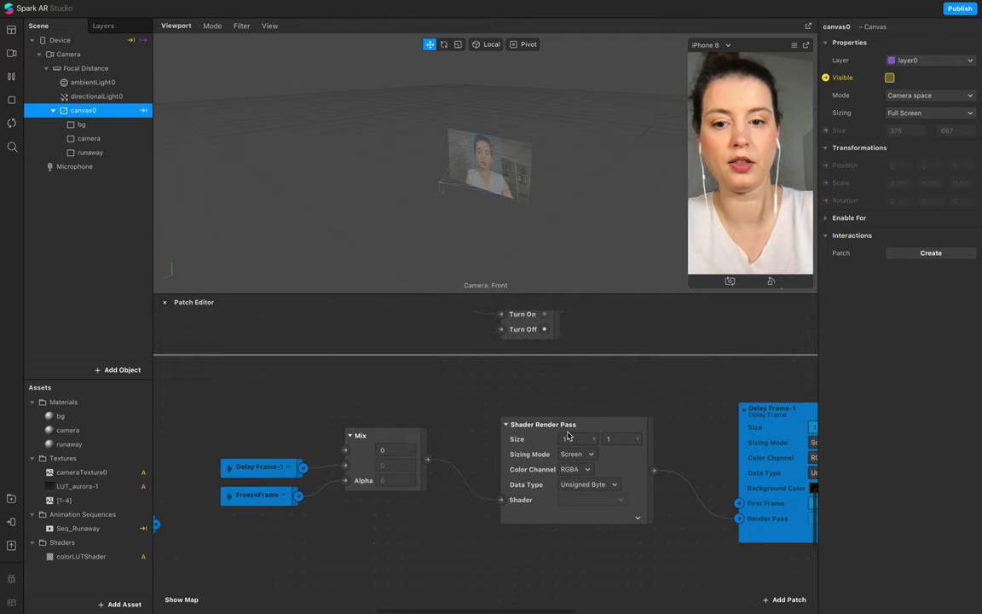
{"action": "scroll", "coordinate": [568, 435], "scroll_direction": "up", "scroll_amount": 2}
{"action": "scroll", "coordinate": [568, 435], "scroll_direction": "right", "scroll_amount": 3}
{"action": "scroll", "coordinate": [258, 462], "scroll_direction": "down", "scroll_amount": 6}
{"action": "scroll", "coordinate": [259, 463], "scroll_direction": "left", "scroll_amount": 2}
{"action": "scroll", "coordinate": [160, 461], "scroll_direction": "left", "scroll_amount": 4}
{"action": "left_click", "coordinate": [255, 416]}
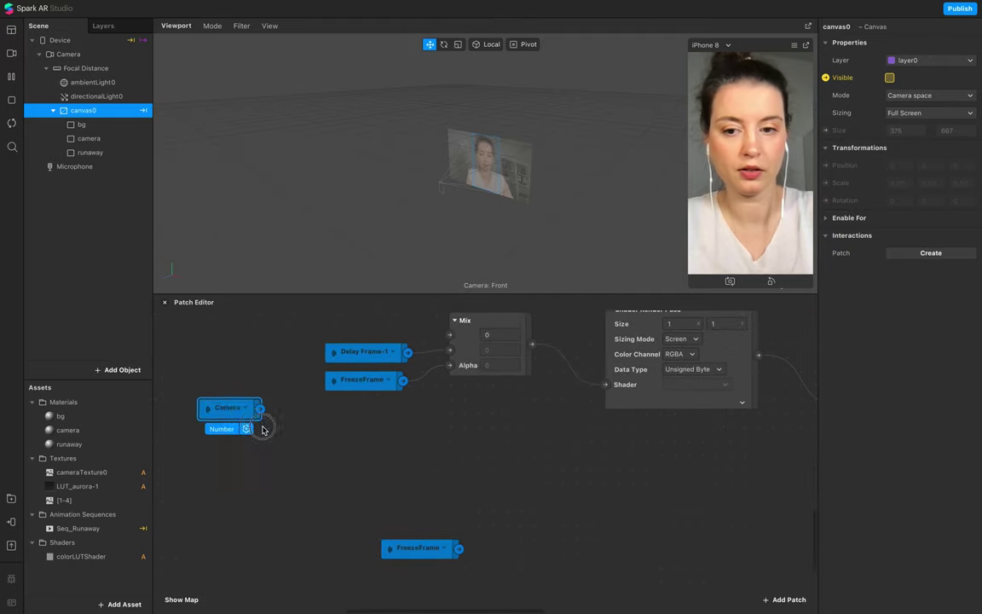
{"action": "left_click_drag", "start_coordinate": [254, 423], "coordinate": [413, 508]}
- Make a receiver from the LUT sender in the 2 LUT Camera comment
{"action": "scroll", "coordinate": [414, 508], "scroll_direction": "up", "scroll_amount": 10}
{"action": "scroll", "coordinate": [413, 508], "scroll_direction": "right", "scroll_amount": 7}
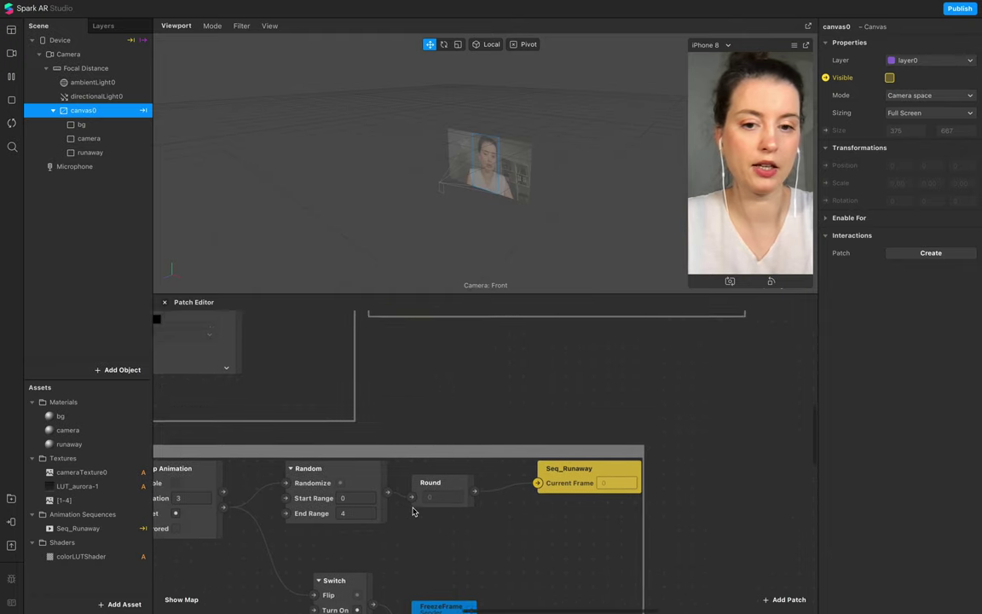
{"action": "scroll", "coordinate": [412, 510], "scroll_direction": "up", "scroll_amount": 10}
{"action": "left_click", "coordinate": [737, 429]}
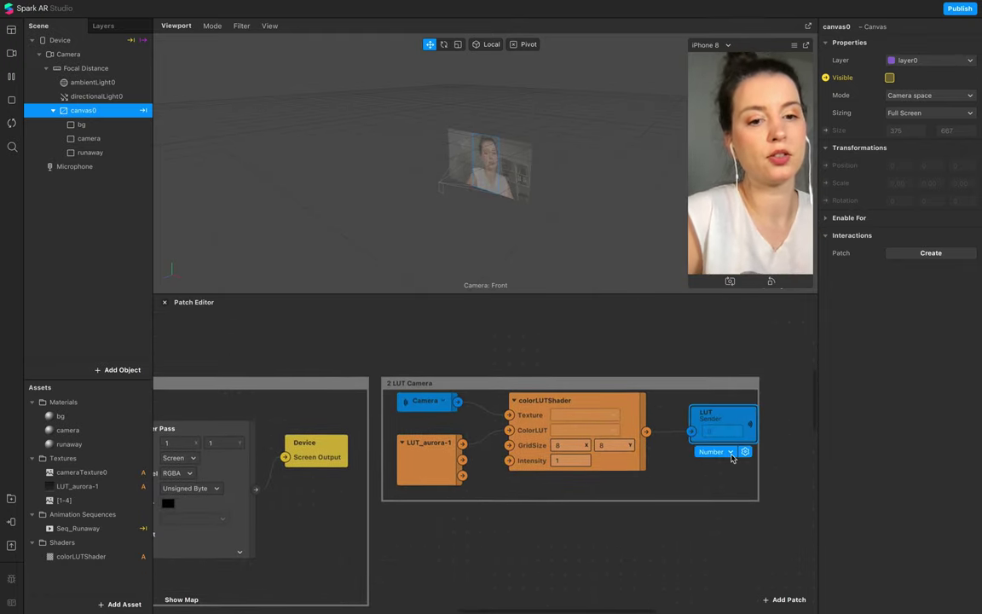
{"action": "left_click", "coordinate": [732, 458]}
{"action": "left_click", "coordinate": [738, 453]}
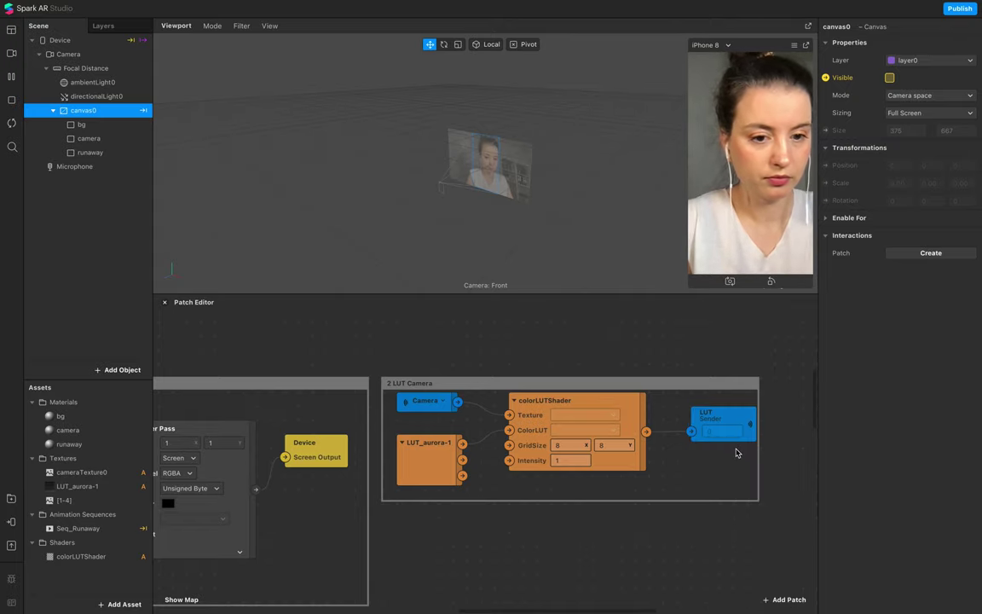
{"action": "left_click", "coordinate": [741, 432]}
{"action": "left_click", "coordinate": [747, 453]}
{"action": "left_click", "coordinate": [782, 509]}
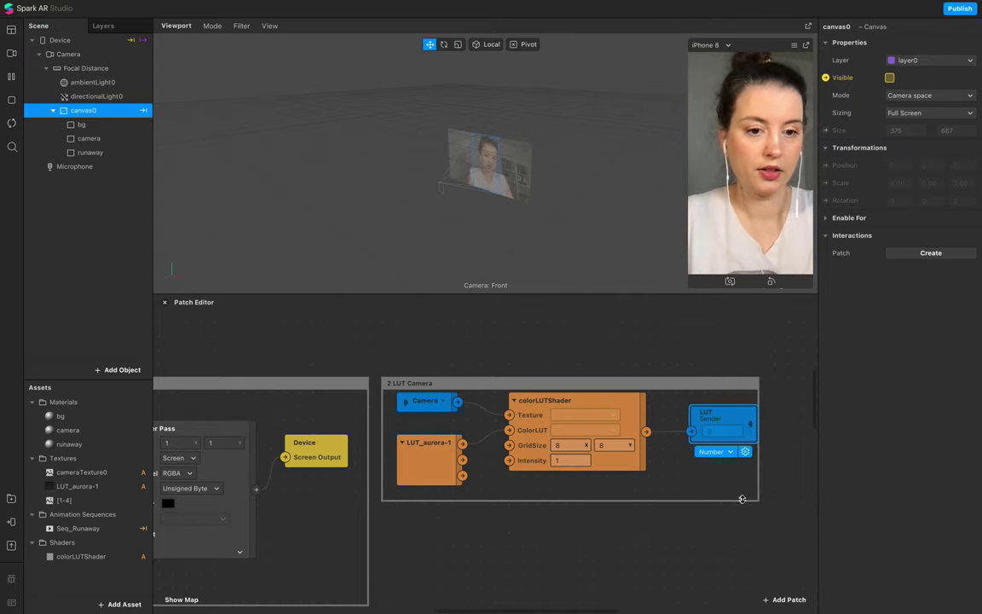
- Move the LUT receiver down beside the Mix patch, above the Delay Frame-1 receiver
{"action": "scroll", "coordinate": [670, 434], "scroll_direction": "right", "scroll_amount": 3}
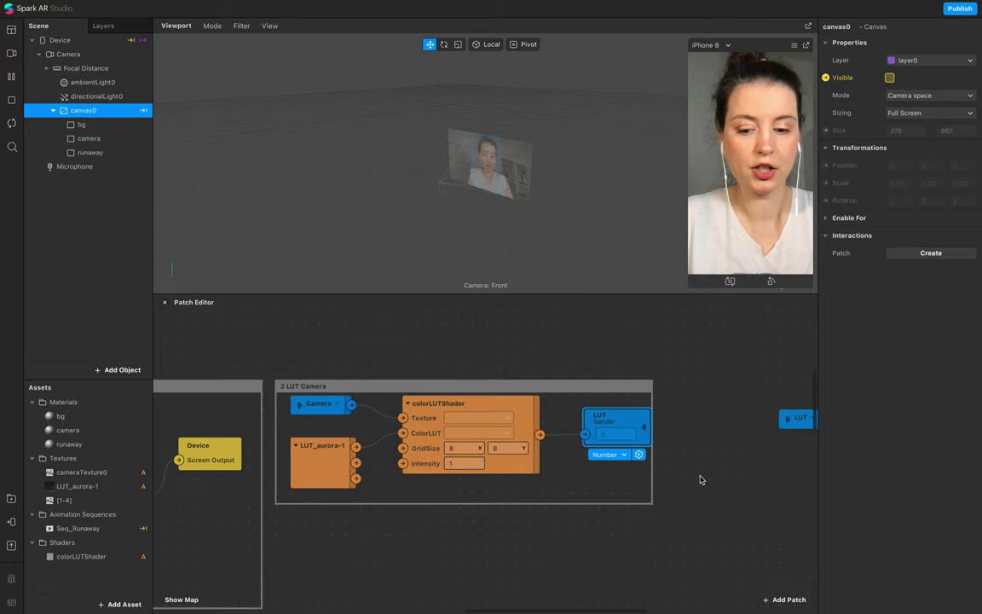
{"action": "scroll", "coordinate": [701, 480], "scroll_direction": "down", "scroll_amount": 1}
{"action": "scroll", "coordinate": [701, 480], "scroll_direction": "down", "scroll_amount": 5}
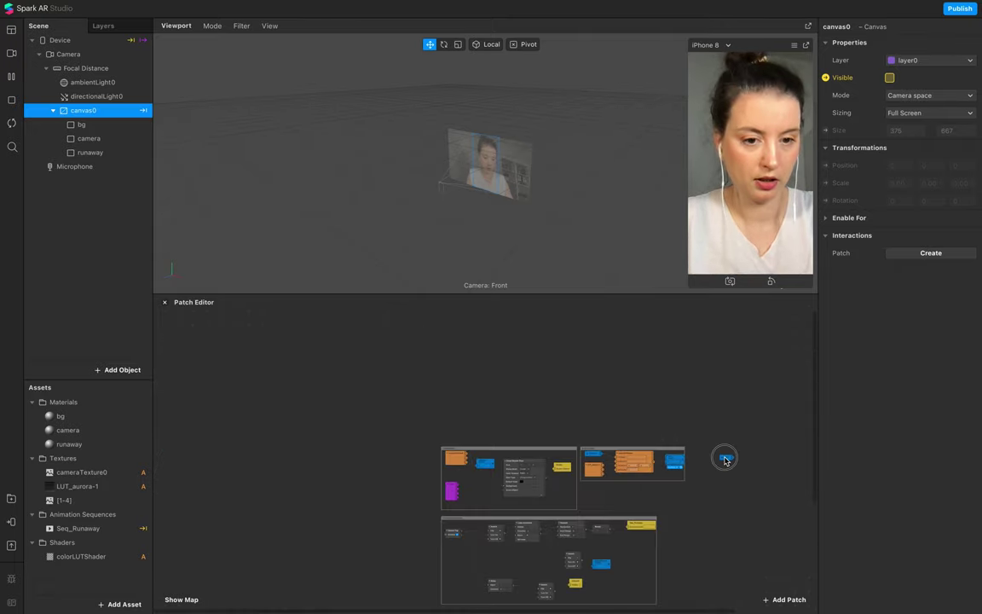
{"action": "left_click_drag", "start_coordinate": [725, 460], "coordinate": [658, 566]}
{"action": "scroll", "coordinate": [657, 565], "scroll_direction": "down", "scroll_amount": 3}
{"action": "left_click_drag", "start_coordinate": [654, 446], "coordinate": [465, 510]}
{"action": "scroll", "coordinate": [477, 537], "scroll_direction": "up", "scroll_amount": 1}
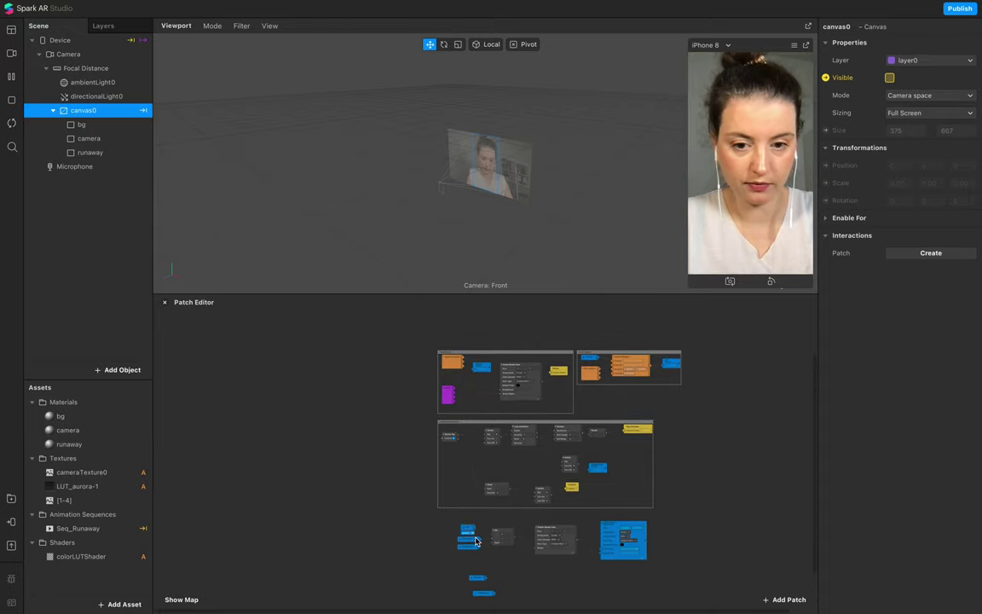
- Connect the LUT receiver's output to the first input of the Mix patch
{"action": "scroll", "coordinate": [476, 540], "scroll_direction": "up", "scroll_amount": 5}
{"action": "scroll", "coordinate": [476, 539], "scroll_direction": "down", "scroll_amount": 2}
{"action": "left_click_drag", "start_coordinate": [446, 426], "coordinate": [568, 477]}
{"action": "scroll", "coordinate": [566, 479], "scroll_direction": "down", "scroll_amount": 2}
{"action": "scroll", "coordinate": [562, 493], "scroll_direction": "down", "scroll_amount": 1}
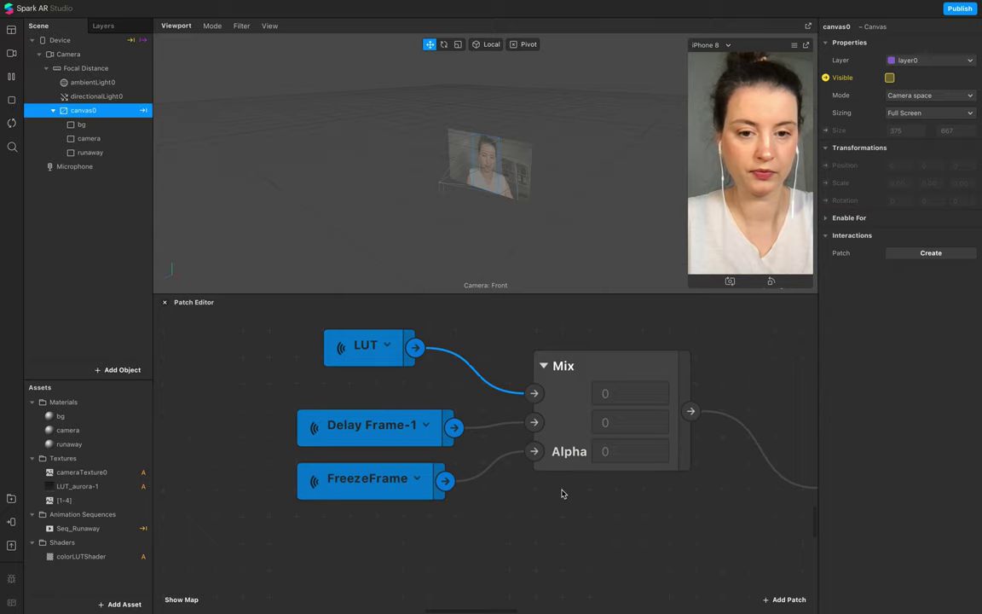
- Expand the texture preview of the Shader Render Pass patch and check its image
{"action": "scroll", "coordinate": [562, 494], "scroll_direction": "down", "scroll_amount": 5, "text": "ctrl"}
{"action": "scroll", "coordinate": [716, 437], "scroll_direction": "down", "scroll_amount": 1}
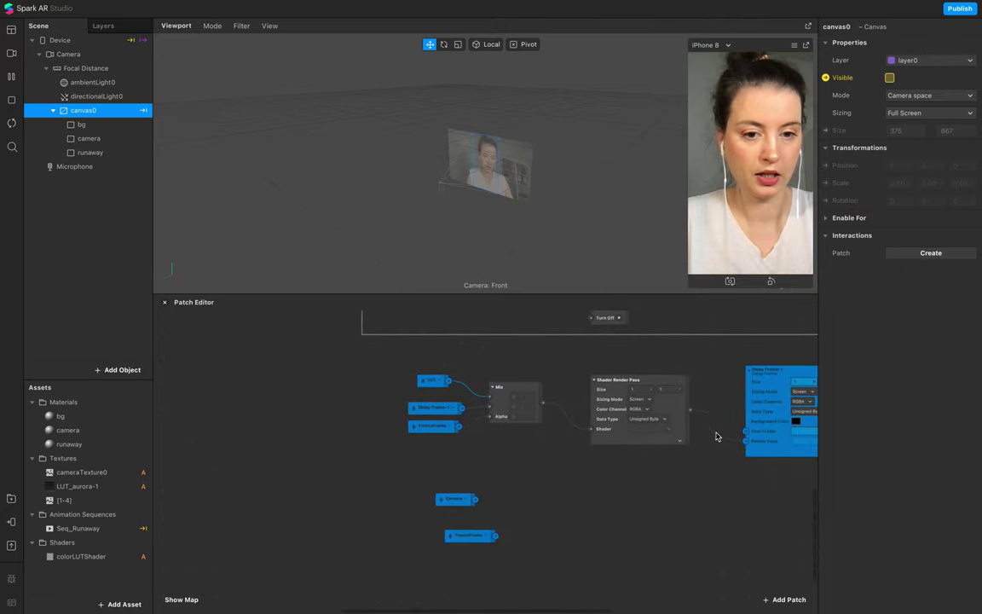
{"action": "left_click", "coordinate": [679, 443]}
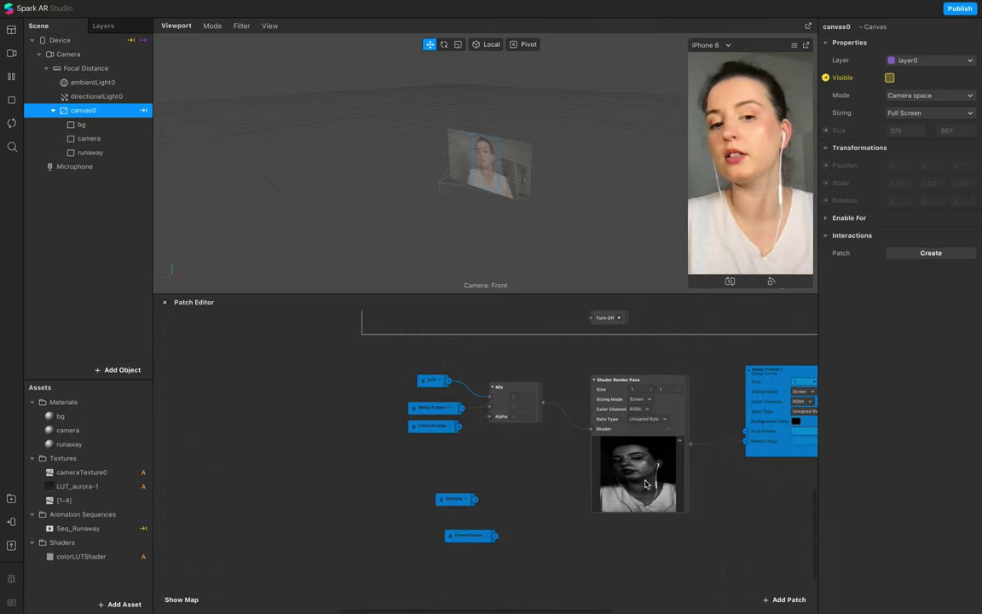
{"action": "scroll", "coordinate": [450, 414], "scroll_direction": "right", "scroll_amount": 4}
{"action": "scroll", "coordinate": [450, 413], "scroll_direction": "down", "scroll_amount": 2}
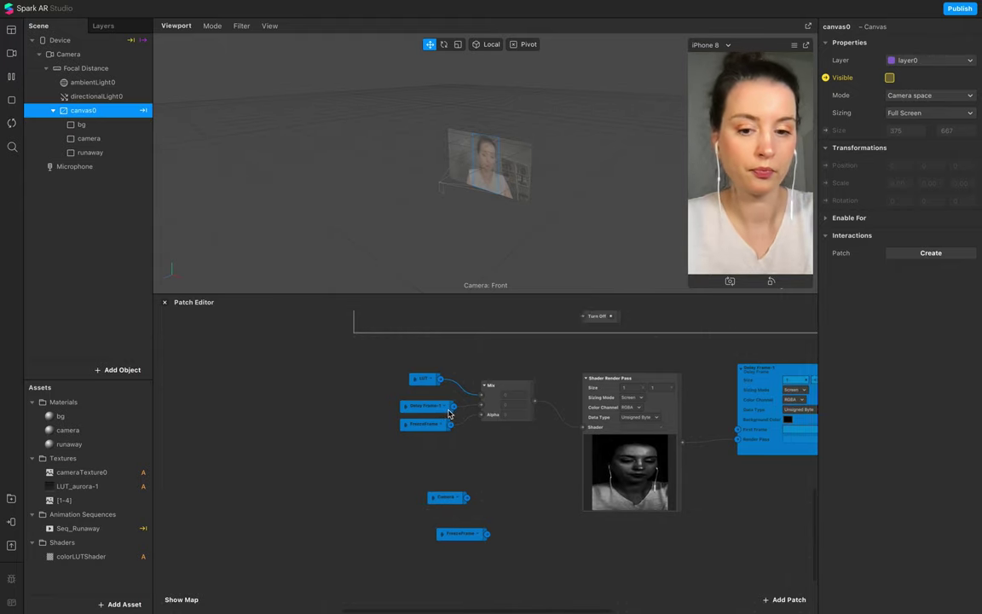
{"action": "scroll", "coordinate": [449, 413], "scroll_direction": "up", "scroll_amount": 1}
- Try the outdoor lawn simulation video as the camera source, and switch to the short-haired portrait simulation video
{"action": "left_click", "coordinate": [12, 56]}
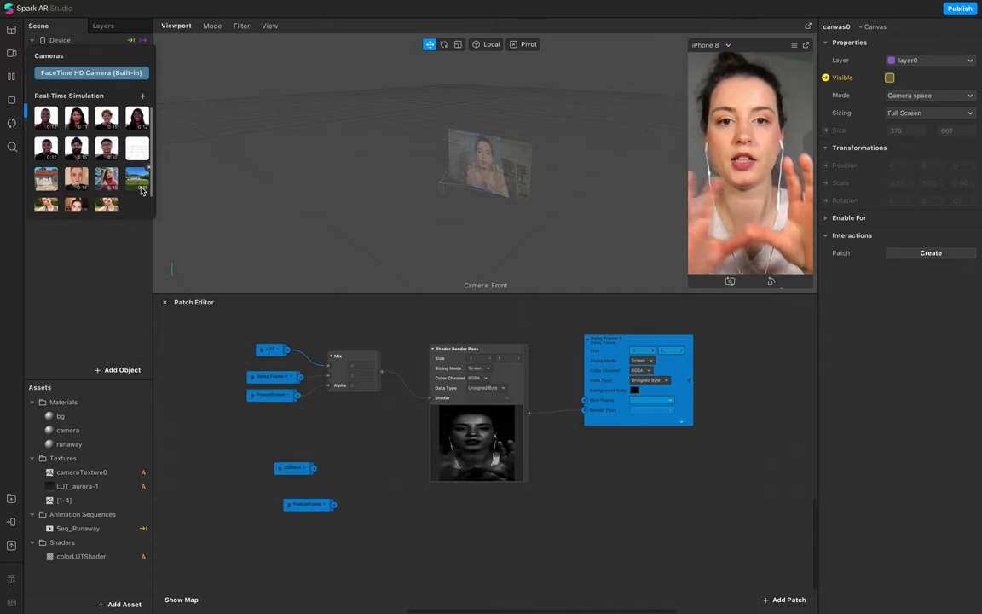
{"action": "left_click", "coordinate": [139, 181]}
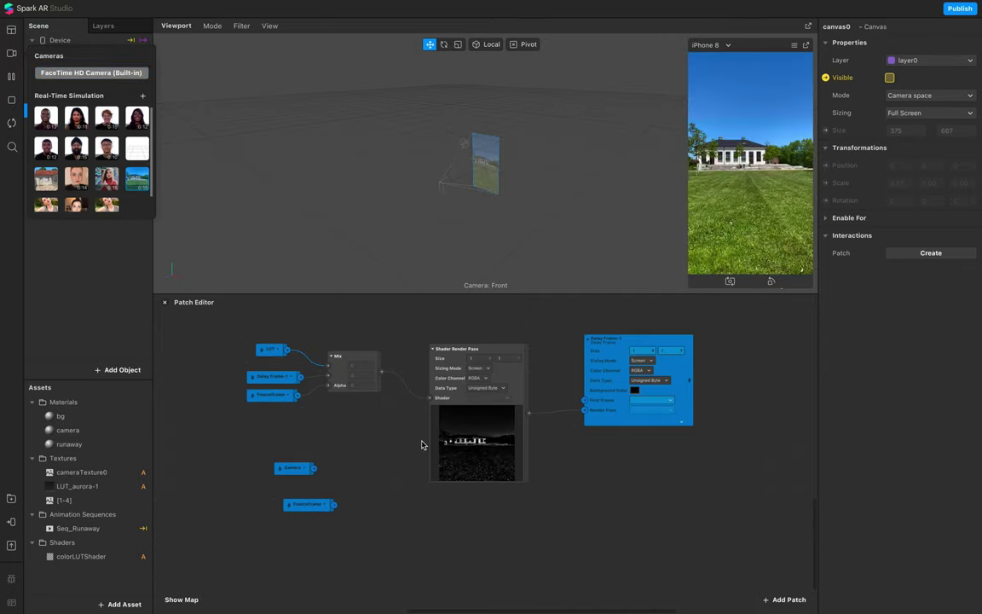
{"action": "left_click", "coordinate": [116, 128]}
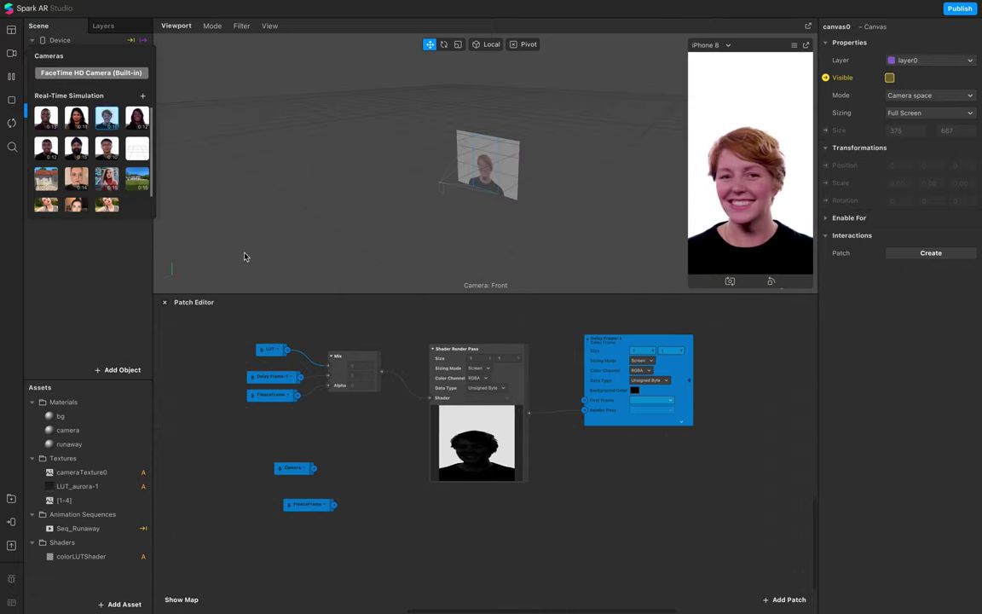
{"action": "left_click", "coordinate": [384, 497]}
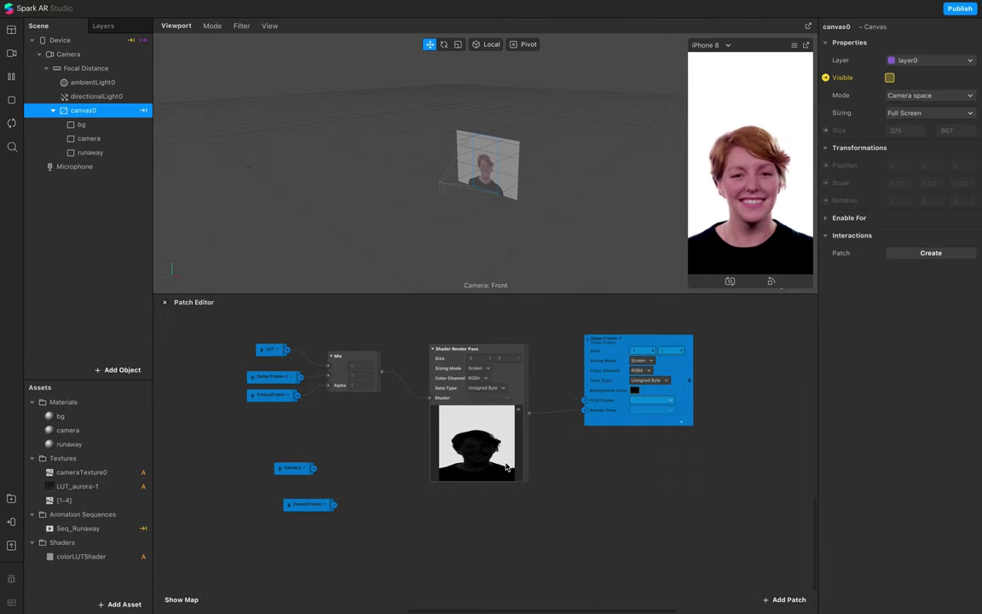
- Select the camera rectangle under canvas0 and open the settings of its camera material
{"action": "scroll", "coordinate": [518, 467], "scroll_direction": "up", "scroll_amount": 3}
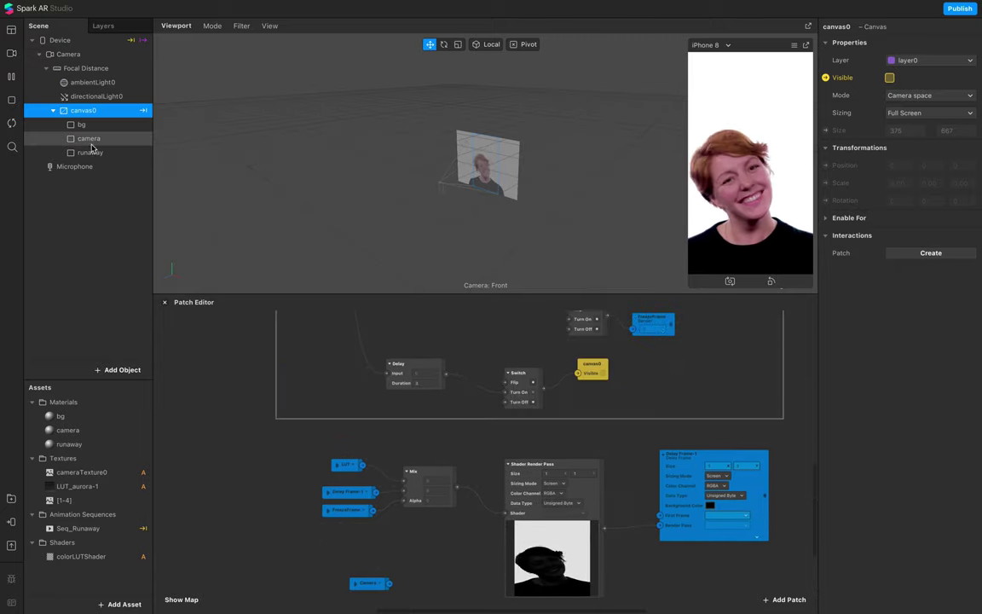
{"action": "scroll", "coordinate": [548, 467], "scroll_direction": "down", "scroll_amount": 2}
{"action": "scroll", "coordinate": [548, 468], "scroll_direction": "down", "scroll_amount": 2}
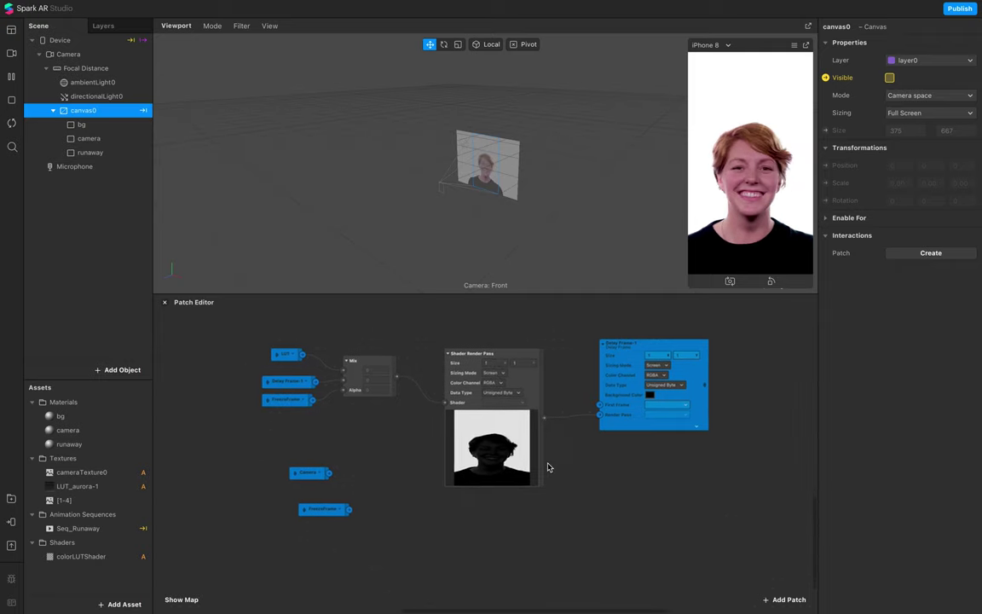
{"action": "left_click", "coordinate": [124, 139]}
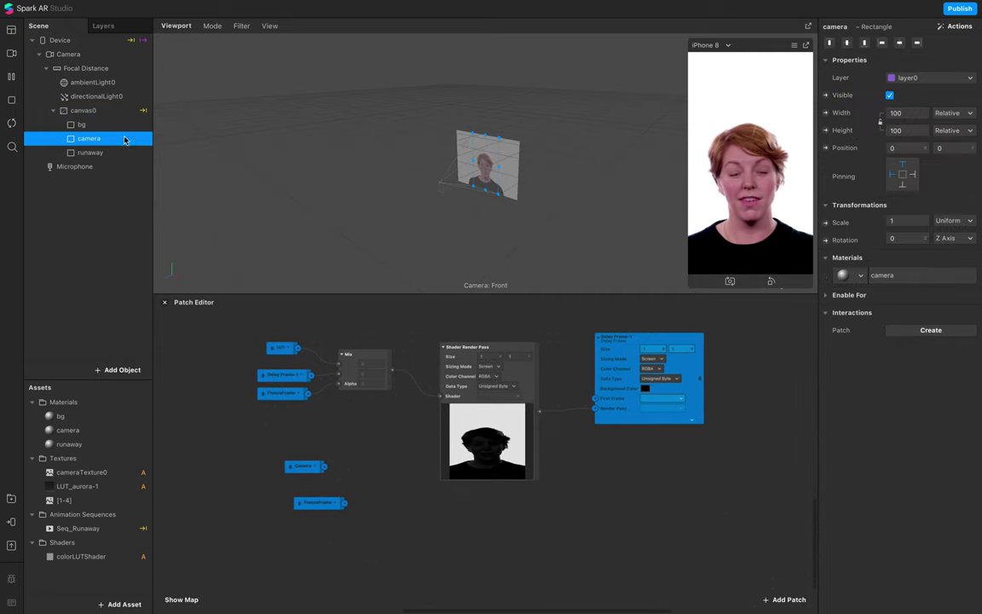
{"action": "left_click", "coordinate": [882, 274]}
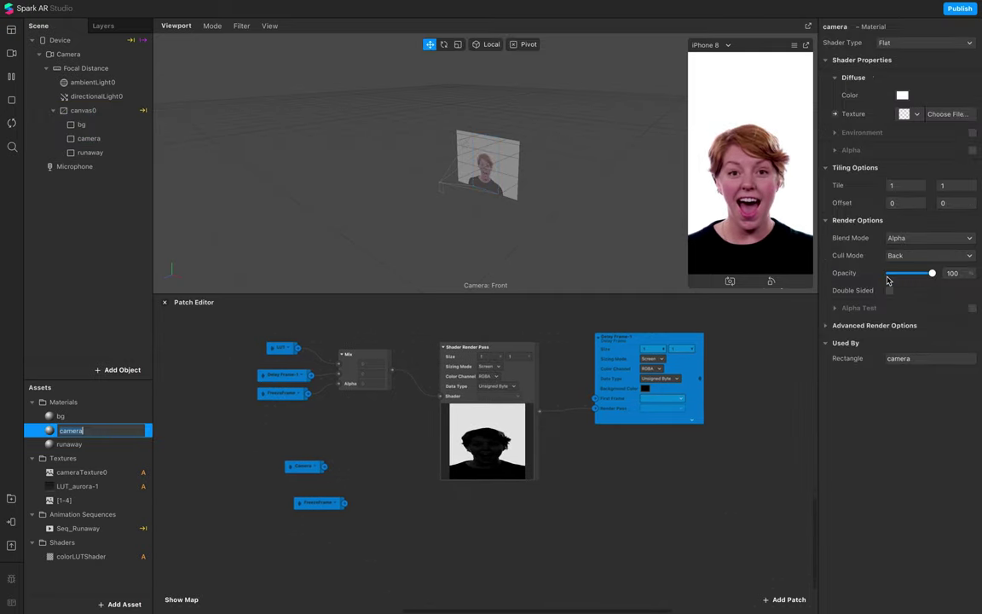
- Create a patch for the camera material's texture and connect the Shader Render Pass output to it
{"action": "left_click", "coordinate": [836, 114]}
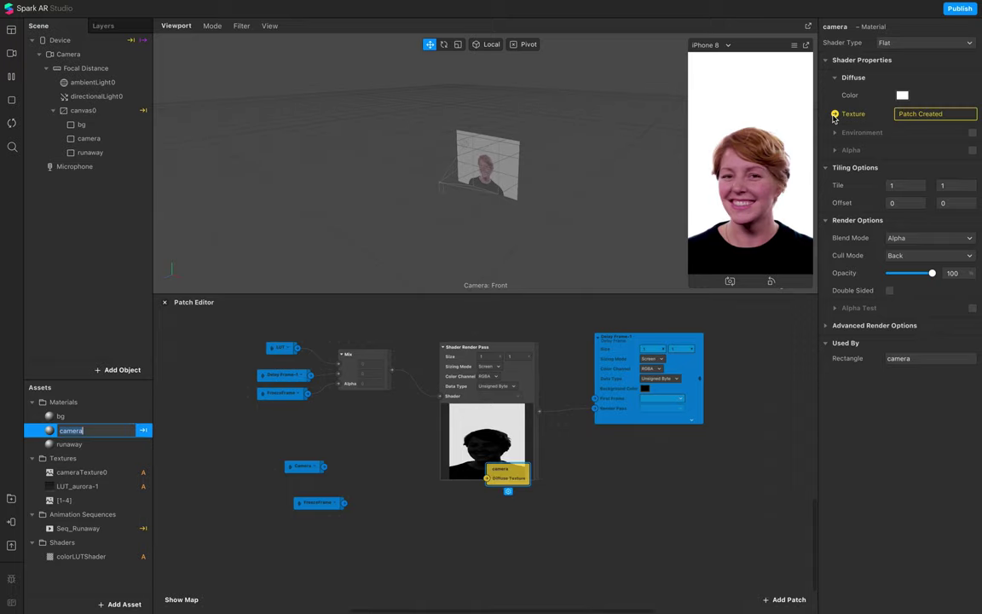
{"action": "left_click", "coordinate": [549, 426]}
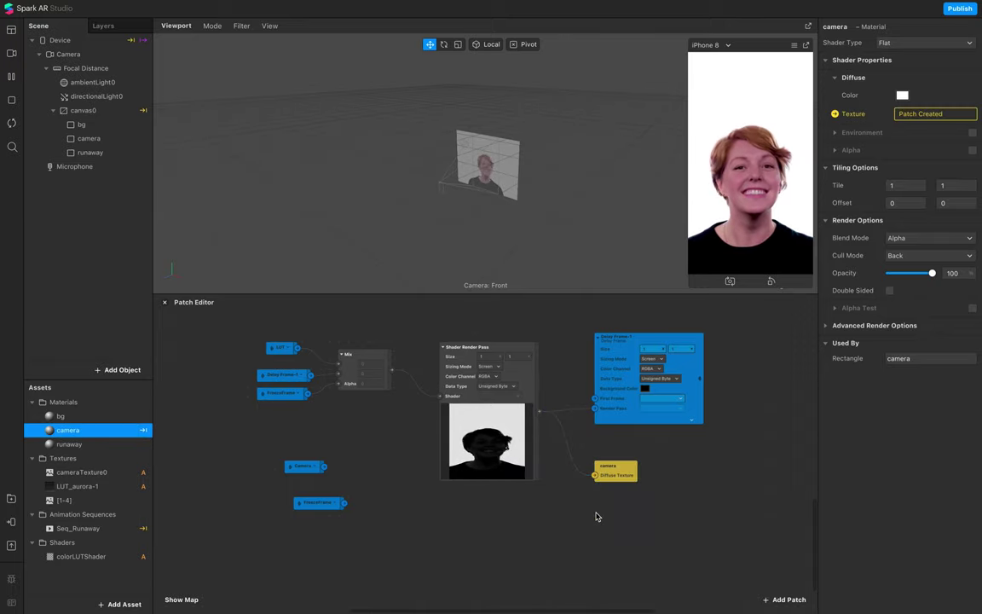
- Move the unconnected Camera and FreezeFrame receivers lower, below the existing LUT patch chain
{"action": "scroll", "coordinate": [597, 517], "scroll_direction": "down", "scroll_amount": 3}
{"action": "scroll", "coordinate": [257, 395], "scroll_direction": "left", "scroll_amount": 5}
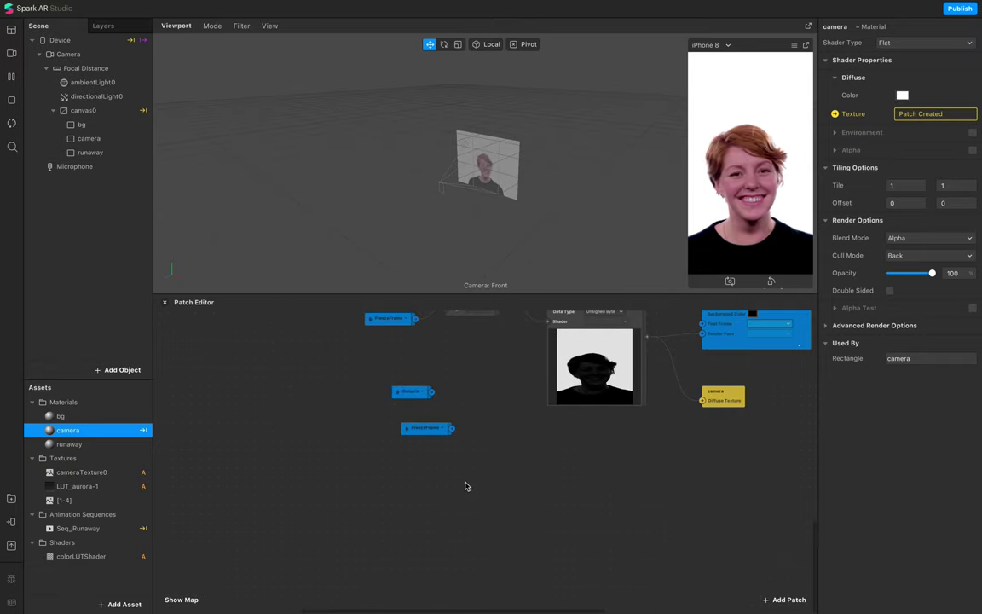
{"action": "left_click_drag", "start_coordinate": [425, 428], "coordinate": [401, 499]}
{"action": "scroll", "coordinate": [399, 499], "scroll_direction": "up", "scroll_amount": 2}
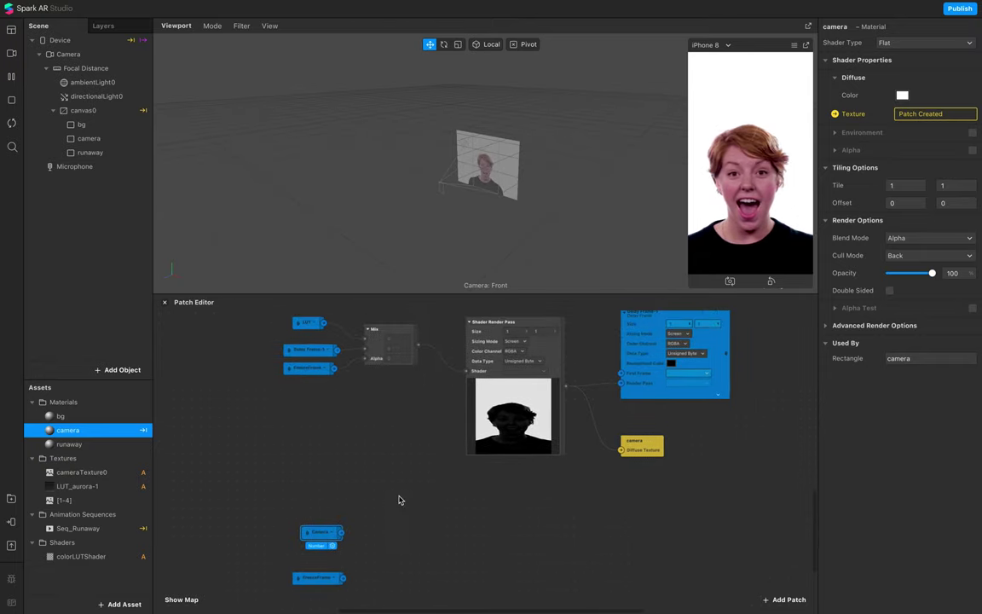
- Add a second Shader Render Pass patch level with the Camera receiver, below the first chain
{"action": "scroll", "coordinate": [399, 500], "scroll_direction": "down", "scroll_amount": 4}
{"action": "right_click", "coordinate": [489, 474]}
{"action": "type", "text": "render"}
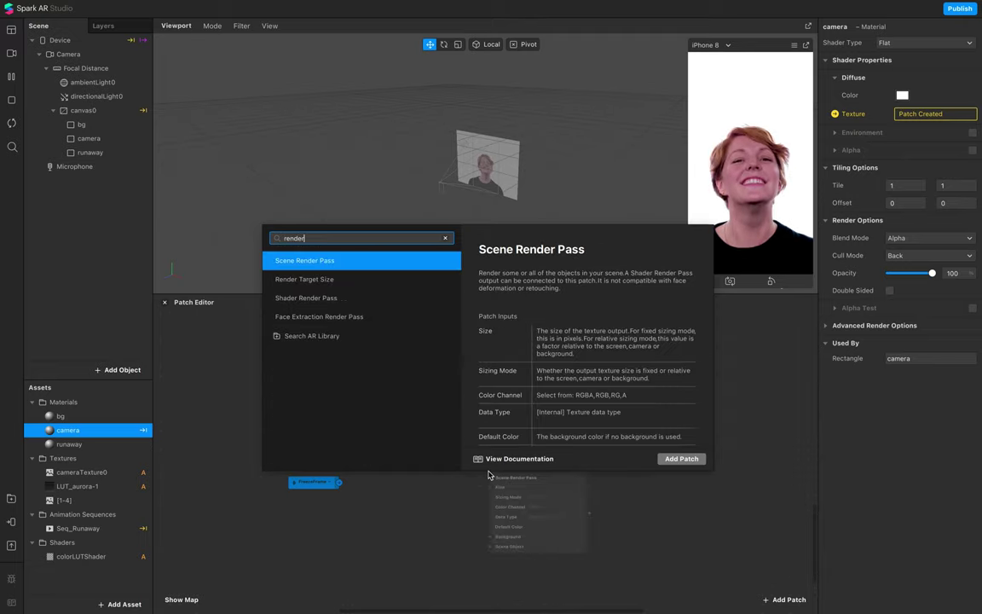
{"action": "key", "text": "Down"}
{"action": "key", "text": "Down"}
{"action": "key", "text": "Return"}
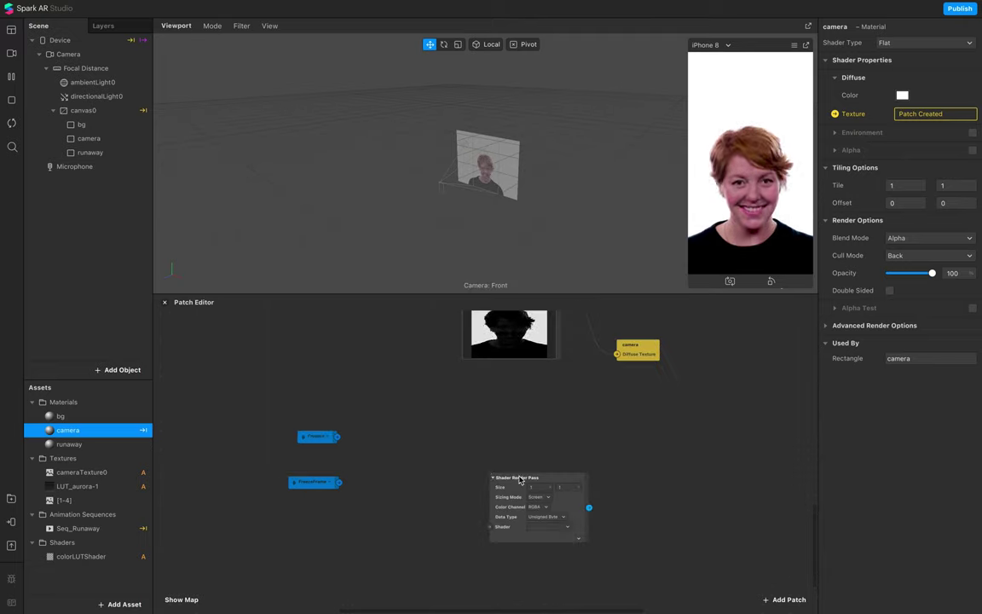
{"action": "left_click_drag", "start_coordinate": [520, 480], "coordinate": [505, 425]}
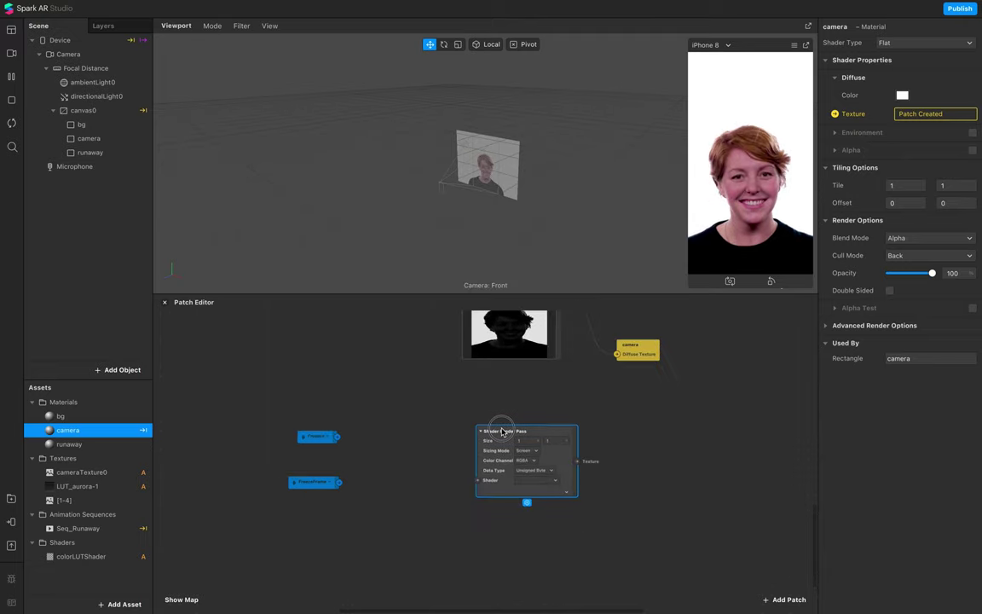
- Add a Mix patch between the FreezeFrame receiver and the new Shader Render Pass
{"action": "double_click", "coordinate": [403, 480]}
{"action": "type", "text": "mix"}
{"action": "key", "text": "Return"}
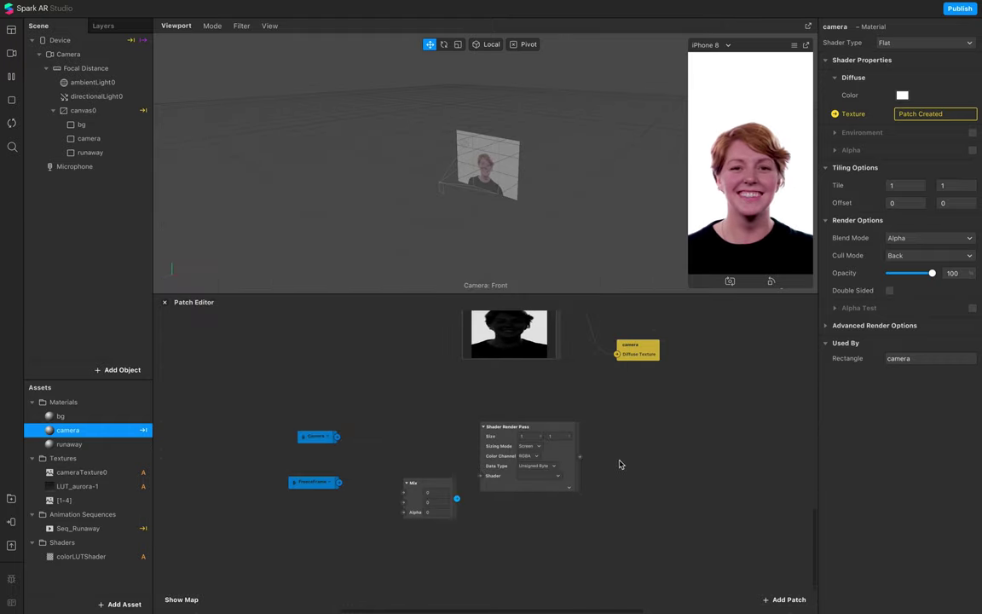
- Add a Delay Frame patch and connect the new Shader Render Pass output to its Render Pass input
{"action": "double_click", "coordinate": [631, 461]}
{"action": "type", "text": "delay"}
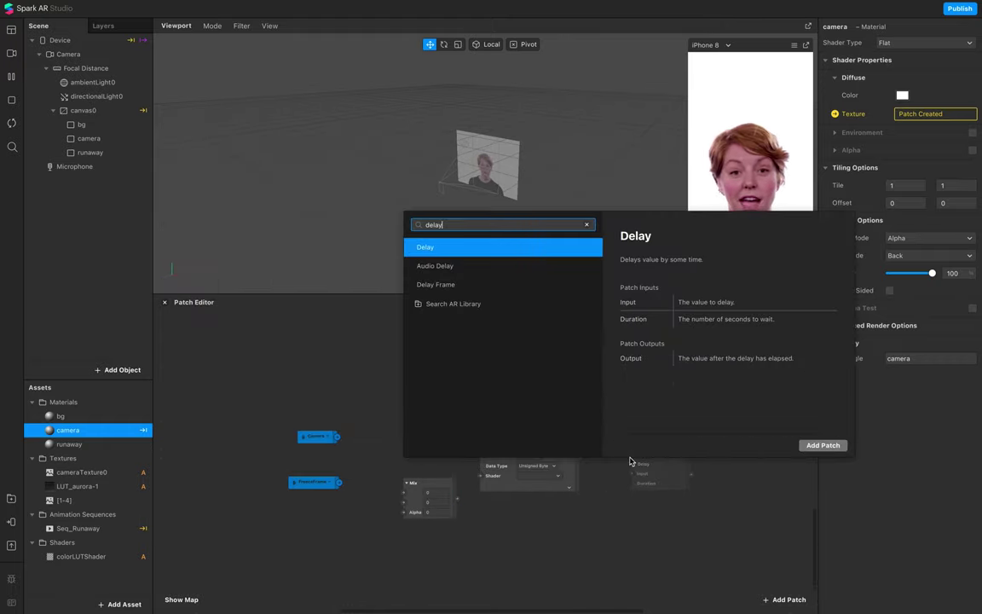
{"action": "key", "text": "Down"}
{"action": "key", "text": "Down"}
{"action": "key", "text": "Return"}
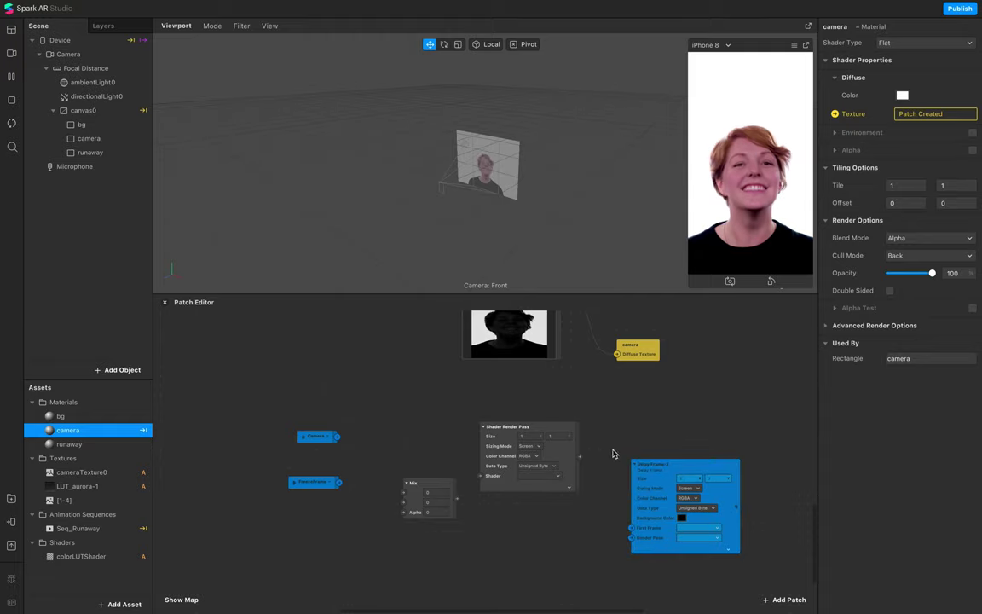
{"action": "left_click_drag", "start_coordinate": [633, 466], "coordinate": [630, 420]}
{"action": "left_click_drag", "start_coordinate": [580, 457], "coordinate": [617, 492]}
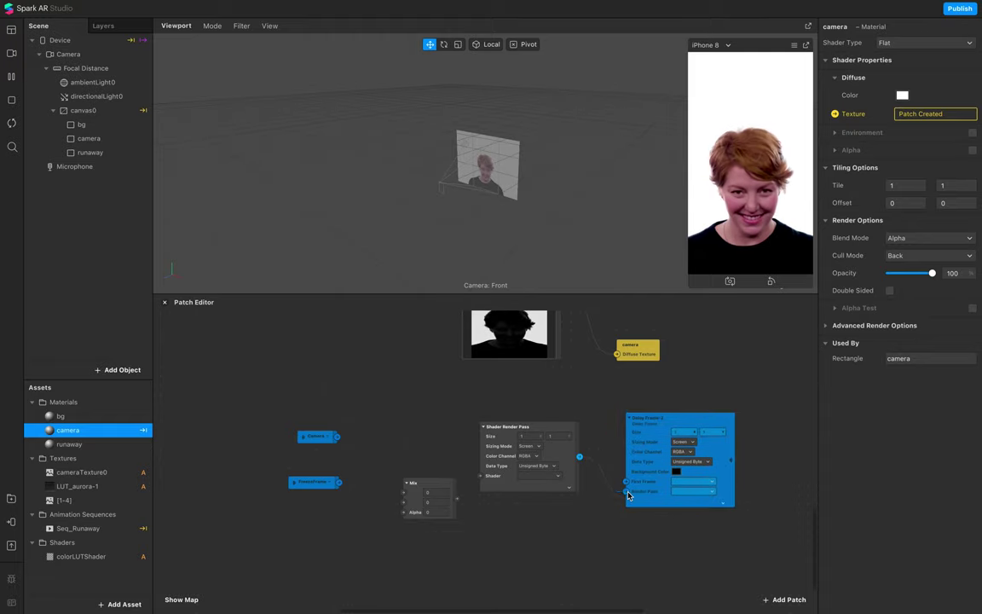
- Make a receiver from the new Delay Frame patch and place it below the FreezeFrame receiver
{"action": "right_click", "coordinate": [679, 512]}
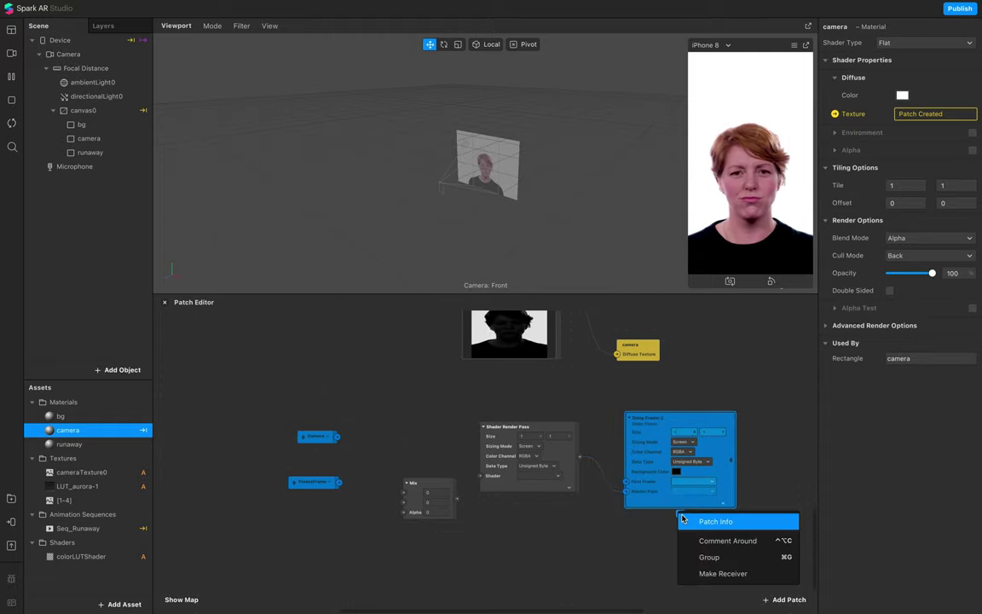
{"action": "left_click", "coordinate": [716, 566]}
{"action": "left_click_drag", "start_coordinate": [777, 418], "coordinate": [285, 533]}
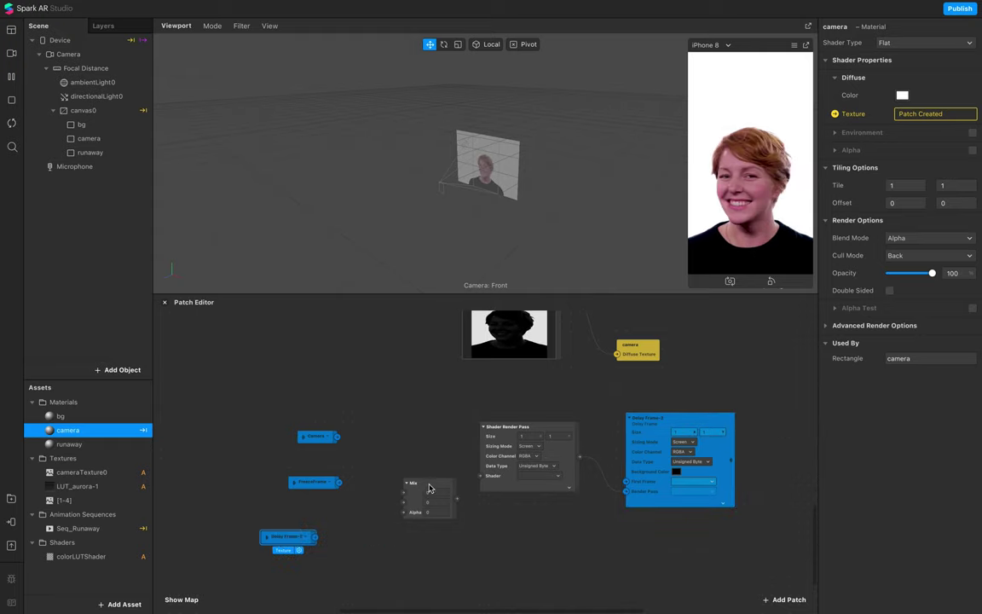
- Connect the Camera, Delay Frame-2 and FreezeFrame receivers to the new Mix's first, second and Alpha inputs, and its output to the render pass's Shader input
{"action": "left_click_drag", "start_coordinate": [428, 486], "coordinate": [410, 430]}
{"action": "left_click_drag", "start_coordinate": [337, 436], "coordinate": [390, 437]}
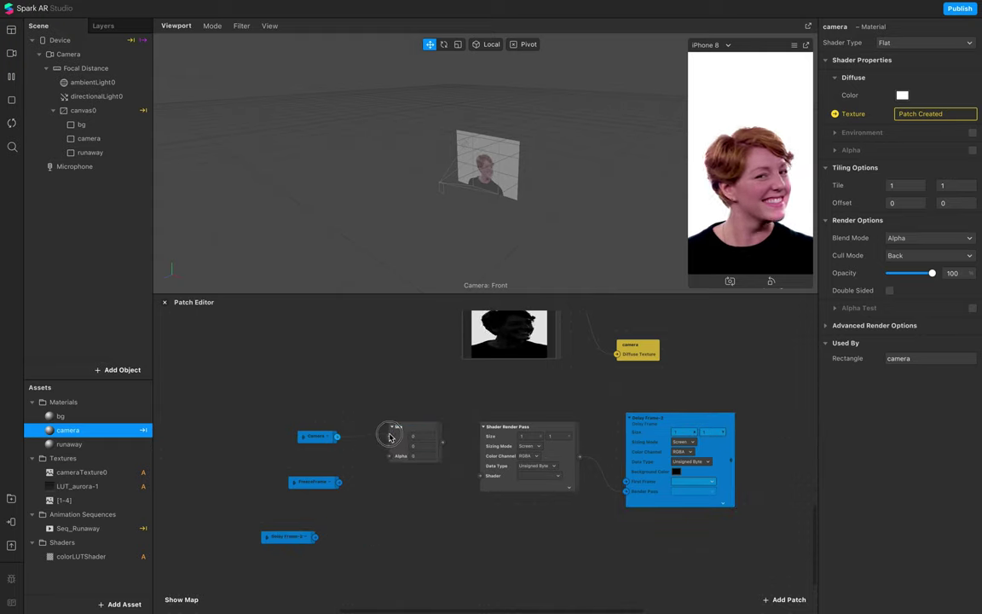
{"action": "left_click_drag", "start_coordinate": [304, 533], "coordinate": [331, 457]}
{"action": "scroll", "coordinate": [331, 456], "scroll_direction": "up", "scroll_amount": 3}
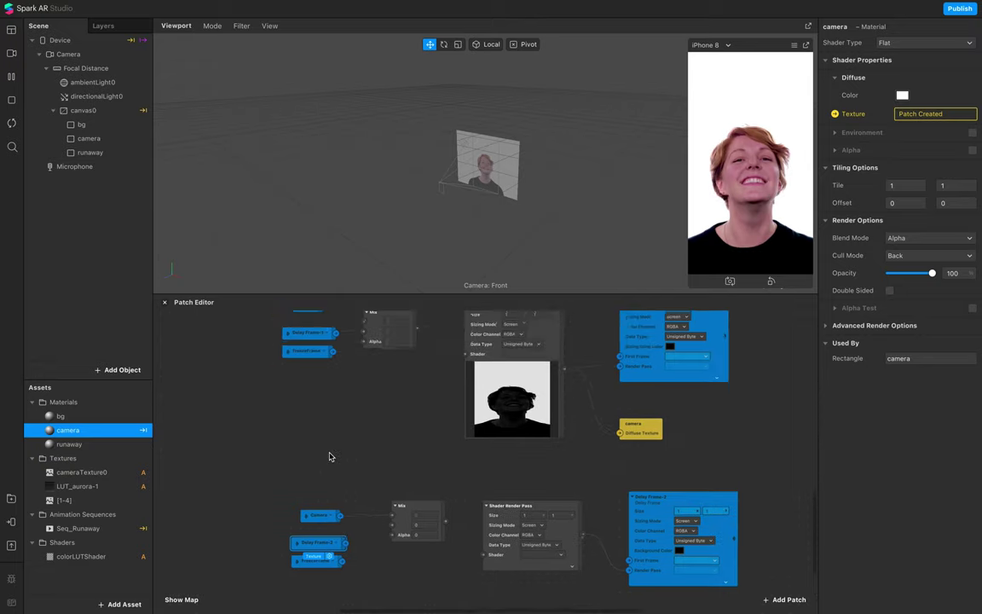
{"action": "left_click_drag", "start_coordinate": [344, 548], "coordinate": [500, 563]}
{"action": "left_click", "coordinate": [416, 600]}
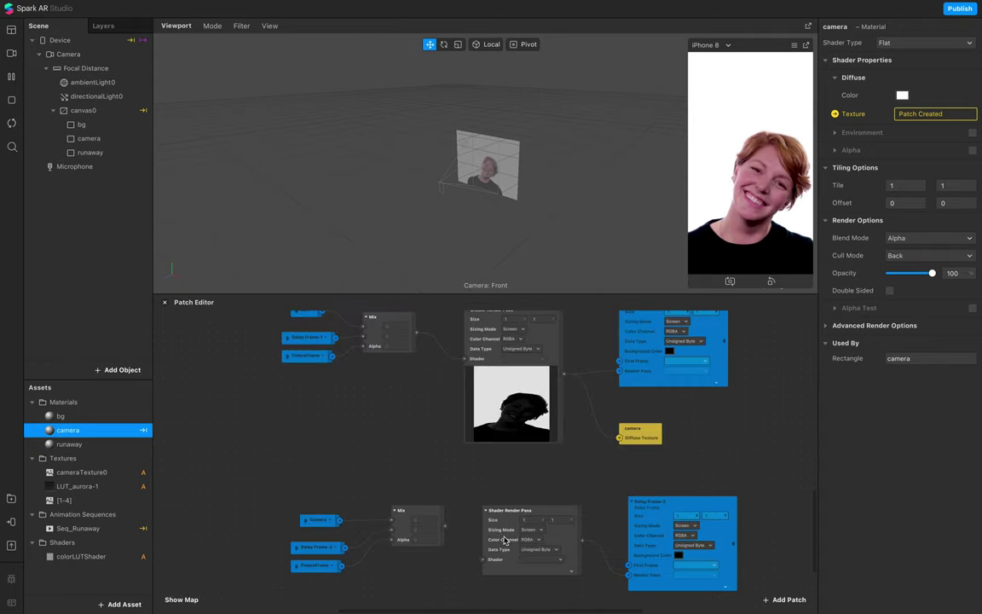
{"action": "left_click_drag", "start_coordinate": [446, 527], "coordinate": [482, 559]}
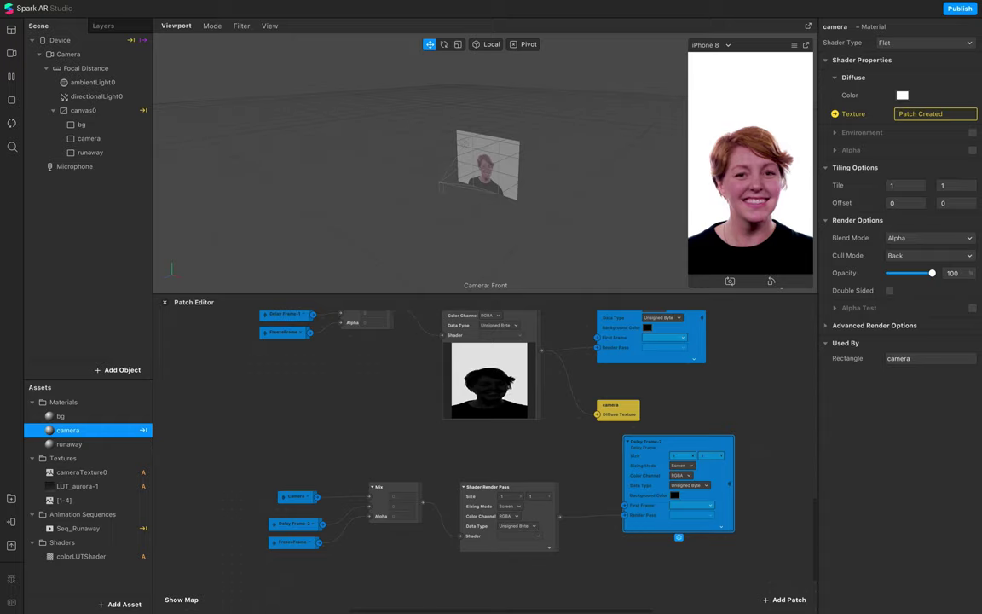
- Add a Sender patch below the second Delay Frame, fed by the second Shader Render Pass output
{"action": "scroll", "coordinate": [552, 544], "scroll_direction": "down", "scroll_amount": 2}
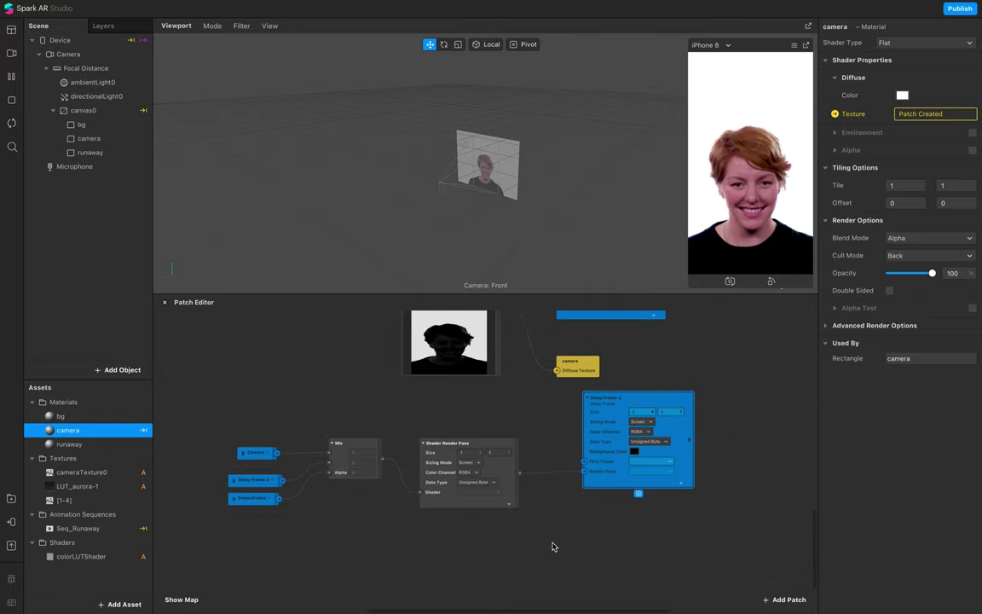
{"action": "left_click_drag", "start_coordinate": [514, 466], "coordinate": [567, 537]}
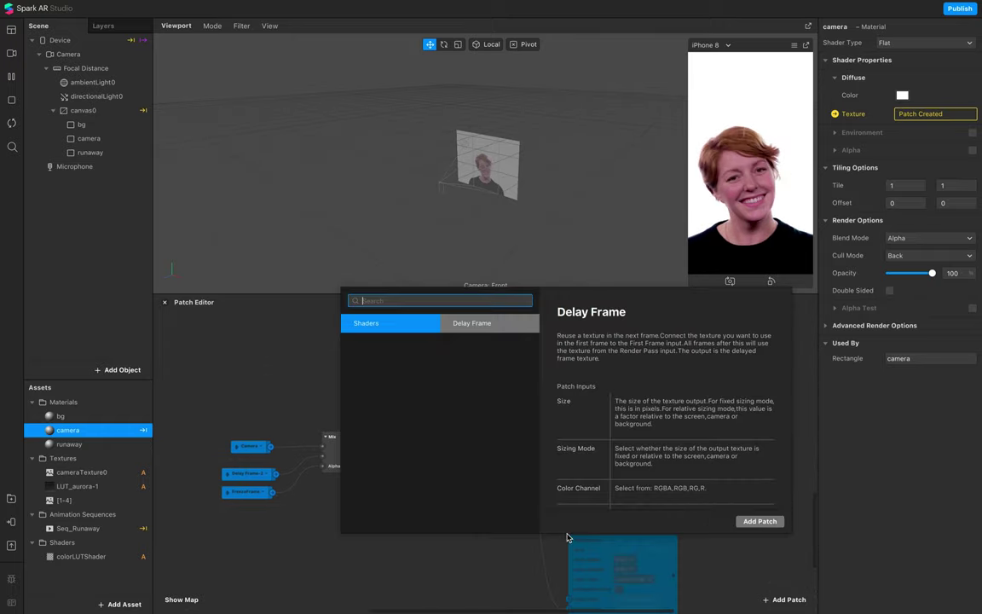
{"action": "type", "text": "sender"}
{"action": "key", "text": "Return"}
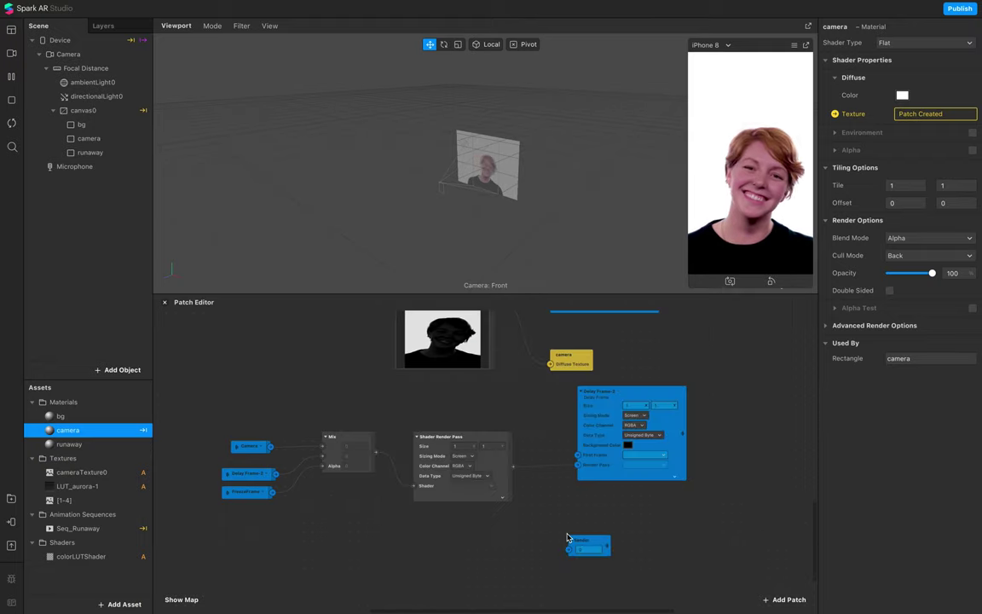
{"action": "left_click", "coordinate": [601, 547]}
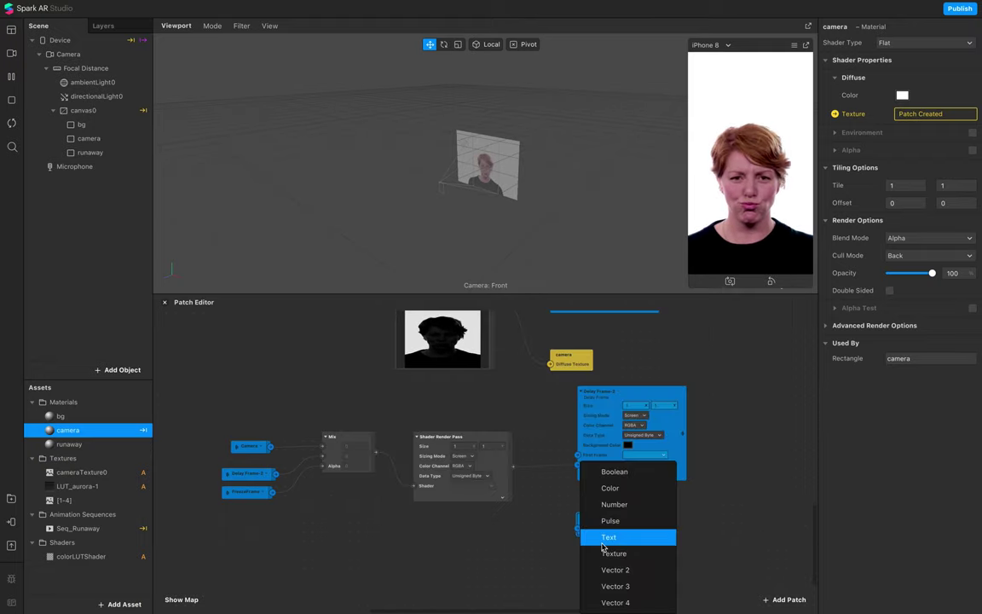
{"action": "left_click", "coordinate": [602, 545]}
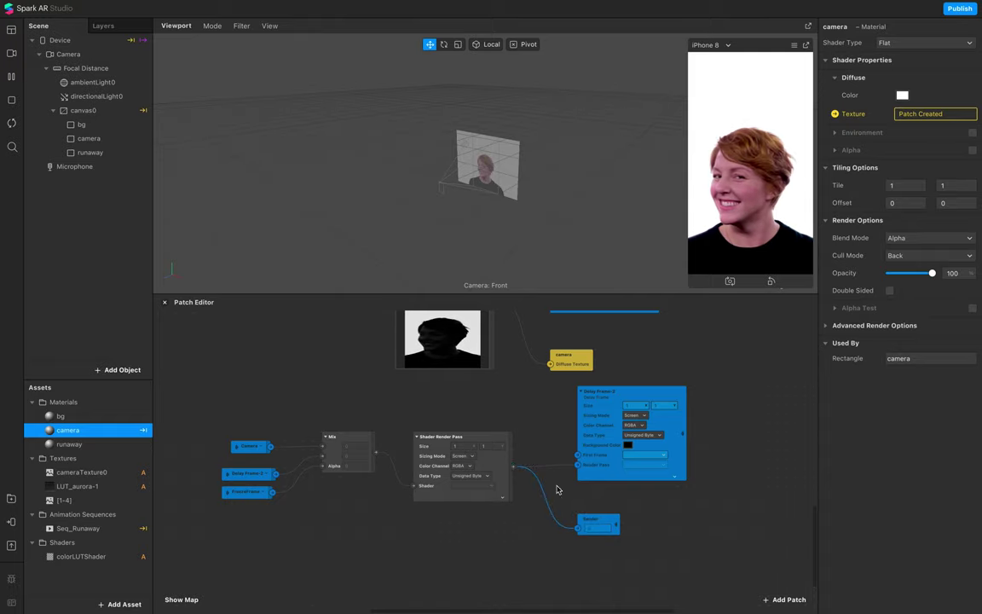
- Rename the sender as Camera-Alpha and shift it slightly away from the render pass
{"action": "left_click", "coordinate": [598, 520]}
{"action": "double_click", "coordinate": [602, 521]}
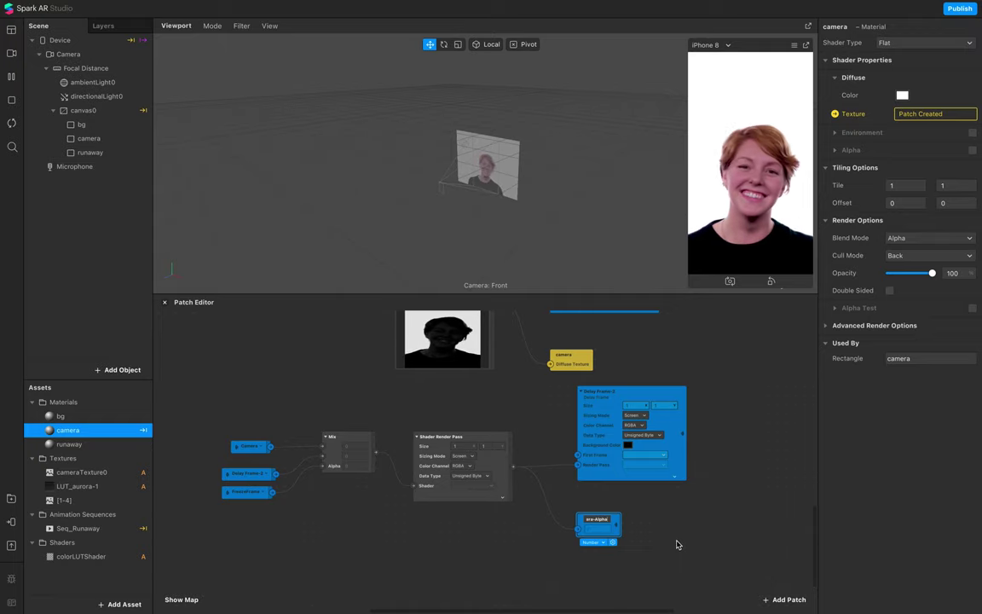
{"action": "left_click_drag", "start_coordinate": [607, 522], "coordinate": [634, 526]}
- Make a receiver from the Camera-Alpha sender and place it below the second patch chain
{"action": "right_click", "coordinate": [641, 548]}
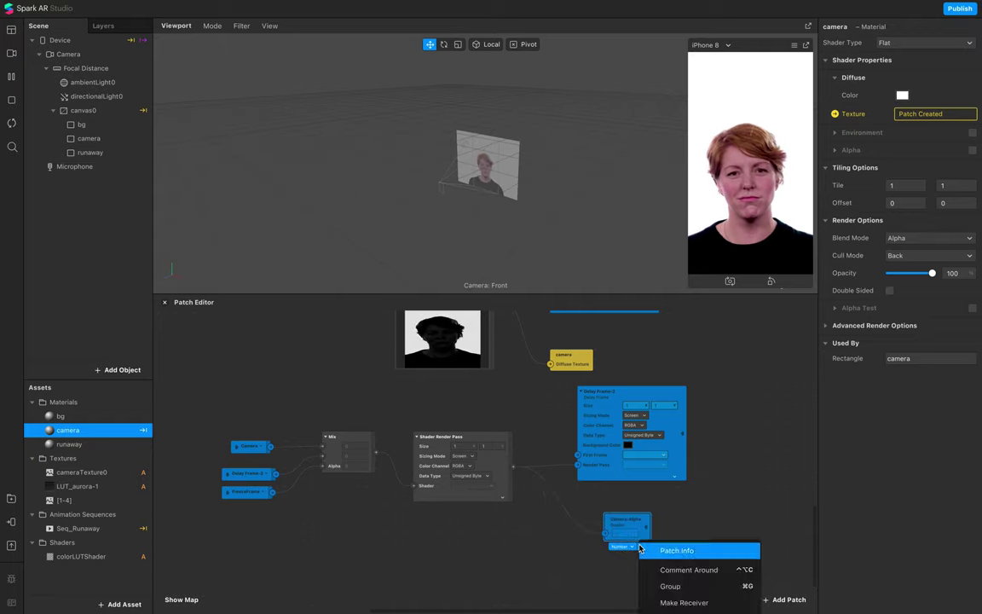
{"action": "left_click", "coordinate": [685, 602]}
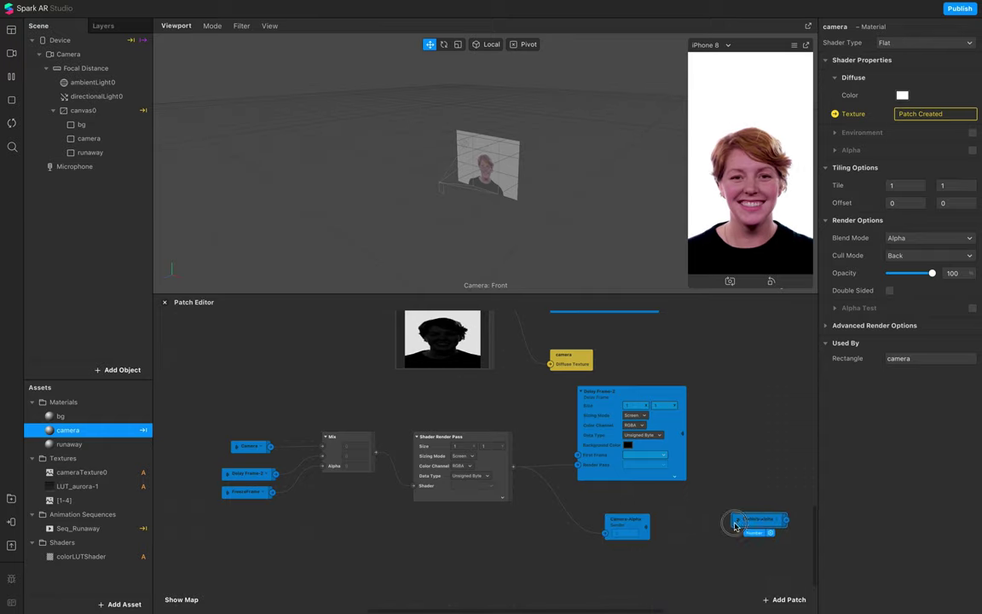
{"action": "left_click_drag", "start_coordinate": [735, 526], "coordinate": [445, 577]}
{"action": "scroll", "coordinate": [451, 580], "scroll_direction": "up", "scroll_amount": 5}
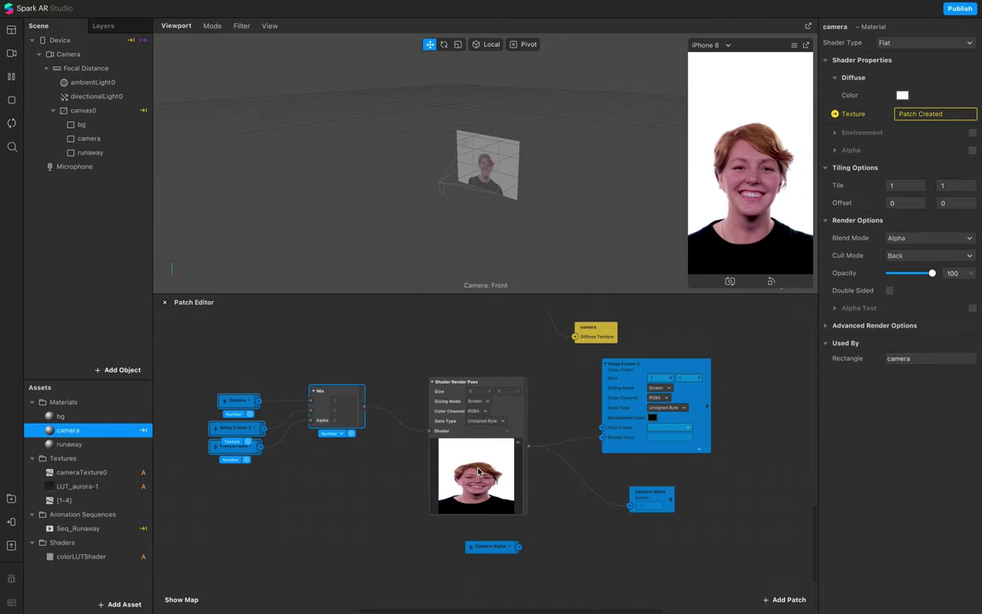
{"action": "scroll", "coordinate": [512, 549], "scroll_direction": "down", "scroll_amount": 2}
{"action": "left_click_drag", "start_coordinate": [503, 498], "coordinate": [366, 591]}
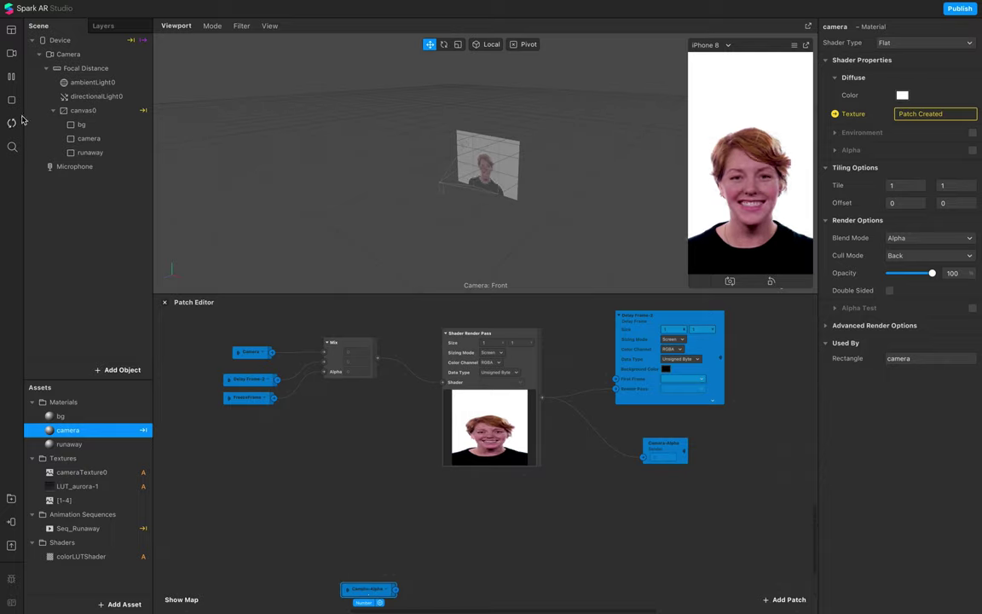
- Test the effect by tapping the simulator screen and check the background changes and both render previews
{"action": "left_click", "coordinate": [777, 87]}
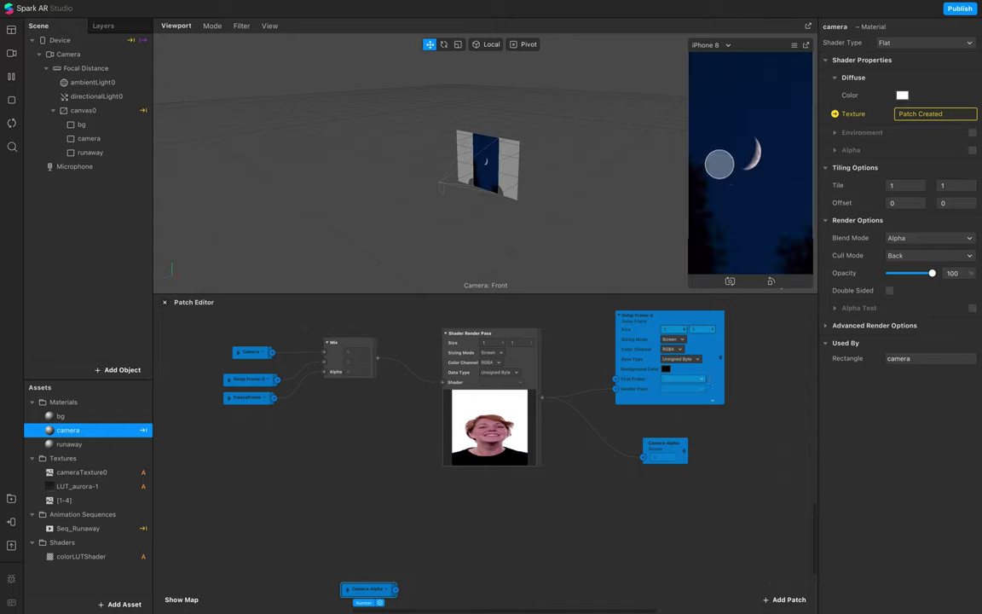
{"action": "left_click", "coordinate": [756, 204]}
{"action": "scroll", "coordinate": [612, 426], "scroll_direction": "up", "scroll_amount": 3}
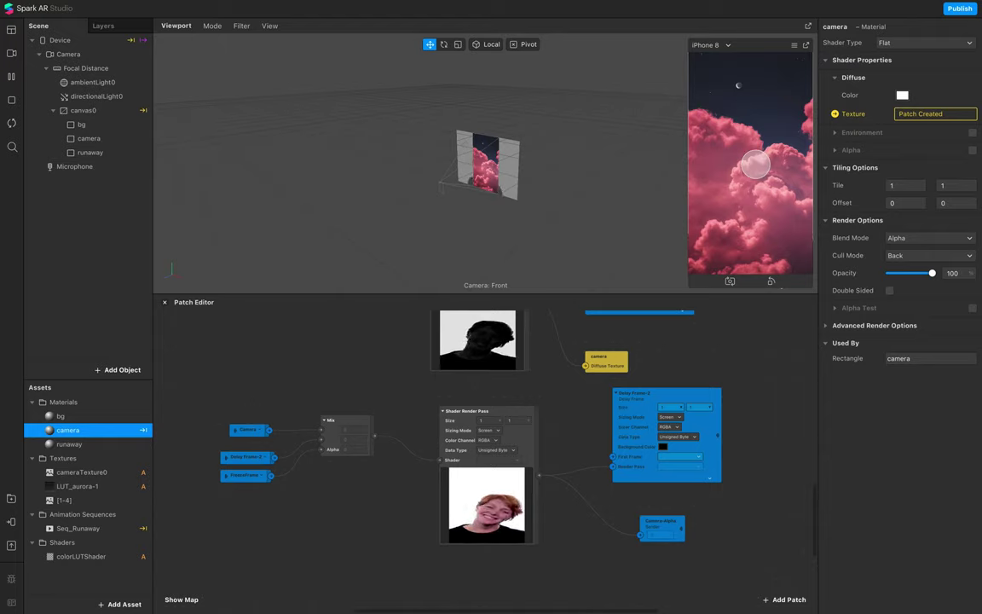
{"action": "scroll", "coordinate": [473, 356], "scroll_direction": "up", "scroll_amount": 1}
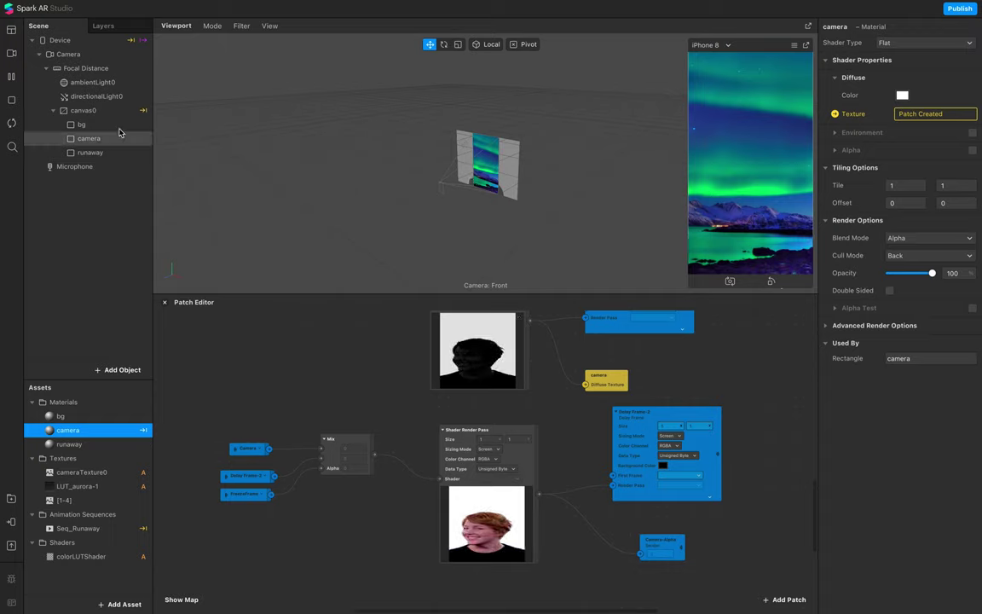
- Hide the runaway rectangle and check the camera layer in the simulator against both patch chains
{"action": "left_click", "coordinate": [101, 152]}
{"action": "left_click", "coordinate": [890, 96]}
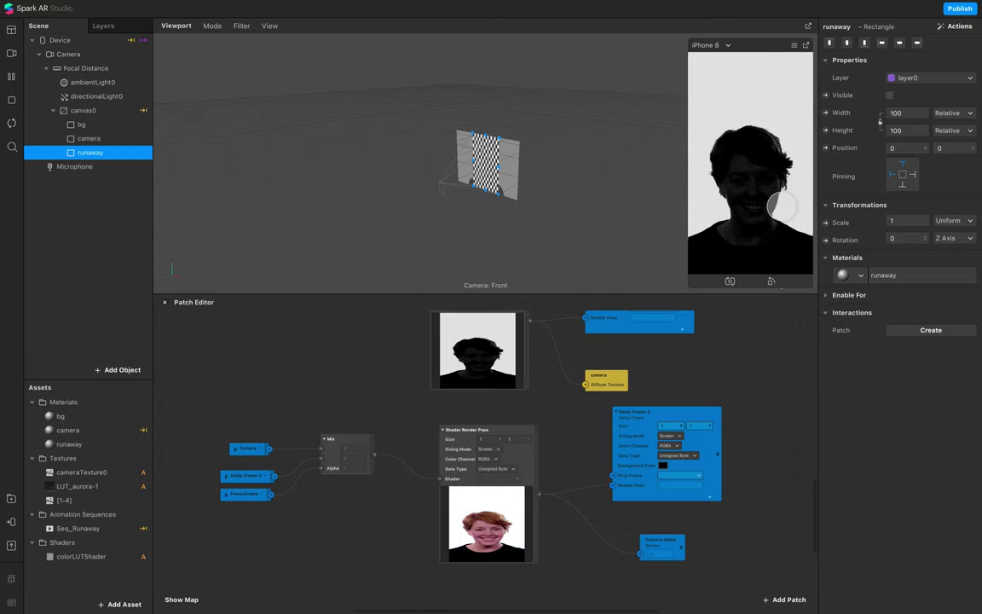
{"action": "scroll", "coordinate": [651, 436], "scroll_direction": "down", "scroll_amount": 3}
{"action": "scroll", "coordinate": [652, 436], "scroll_direction": "up", "scroll_amount": 5}
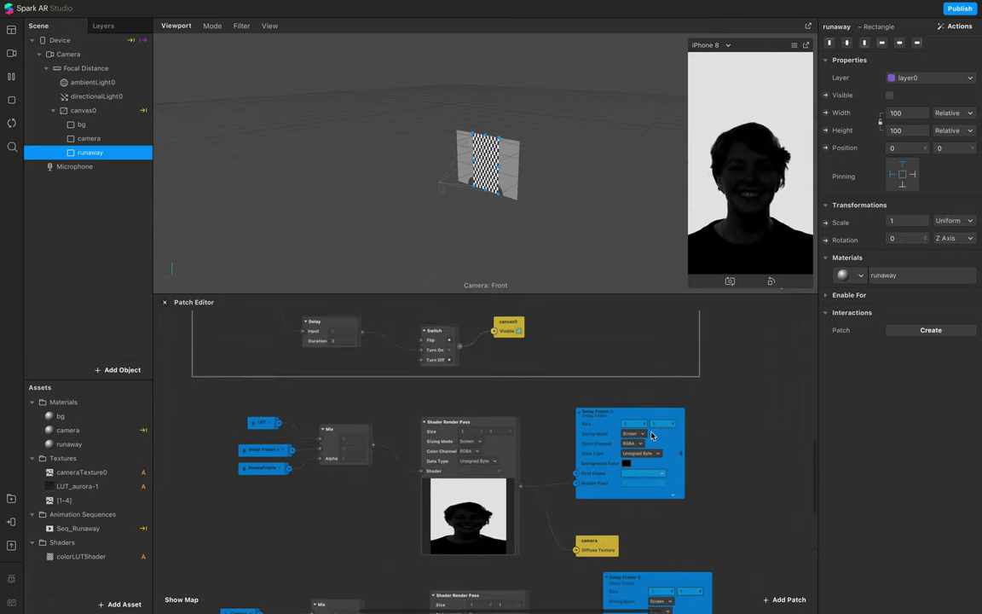
{"action": "scroll", "coordinate": [652, 436], "scroll_direction": "up", "scroll_amount": 3}
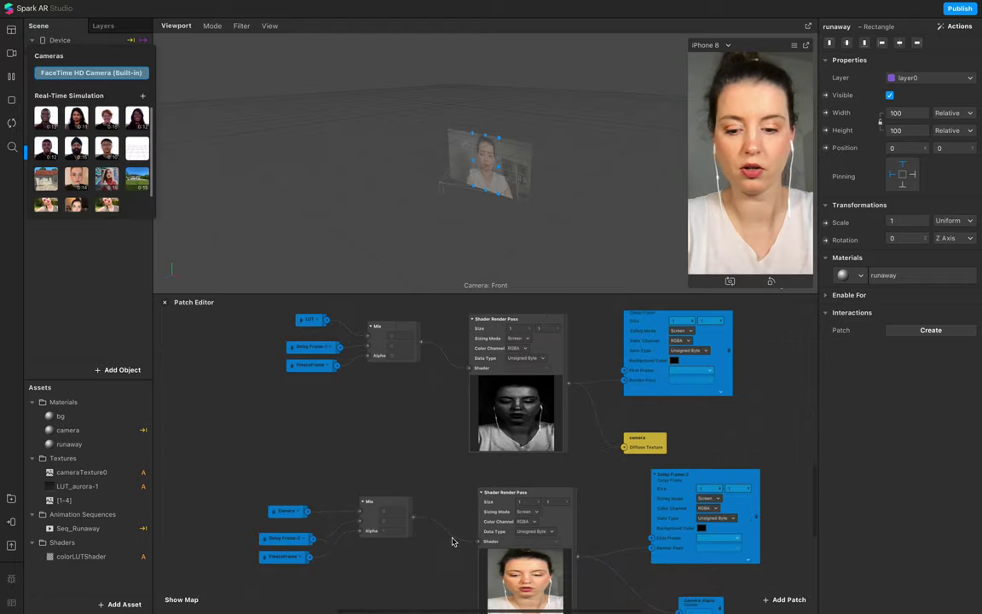
- Add a comment box around the two freeze-frame camera patch chains below the existing commented group
{"action": "left_click", "coordinate": [331, 434]}
{"action": "scroll", "coordinate": [359, 431], "scroll_direction": "left", "scroll_amount": 1}
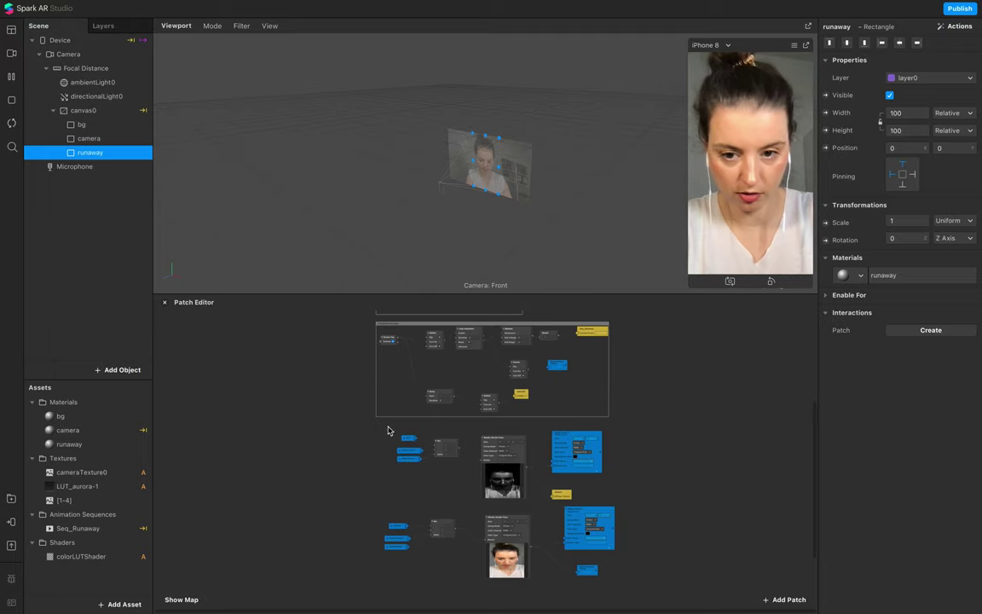
{"action": "left_click_drag", "start_coordinate": [370, 427], "coordinate": [635, 592]}
{"action": "right_click", "coordinate": [491, 439]}
{"action": "left_click", "coordinate": [527, 452]}
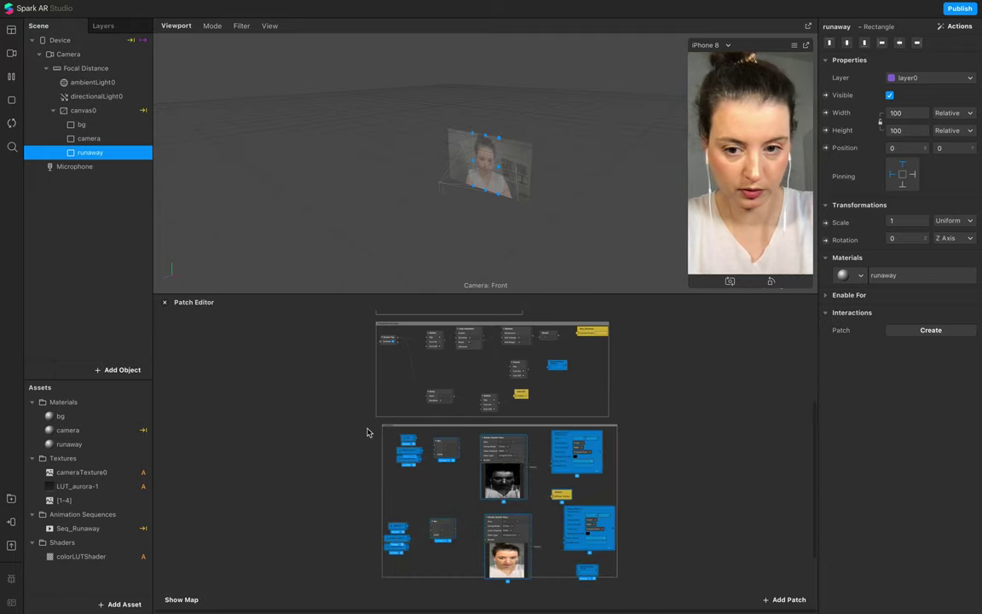
- Title the comment box around the two freeze-frame camera chains "4 Freeze Frame"
{"action": "scroll", "coordinate": [384, 433], "scroll_direction": "up", "scroll_amount": 5}
{"action": "double_click", "coordinate": [397, 490]}
{"action": "double_click", "coordinate": [397, 490]}
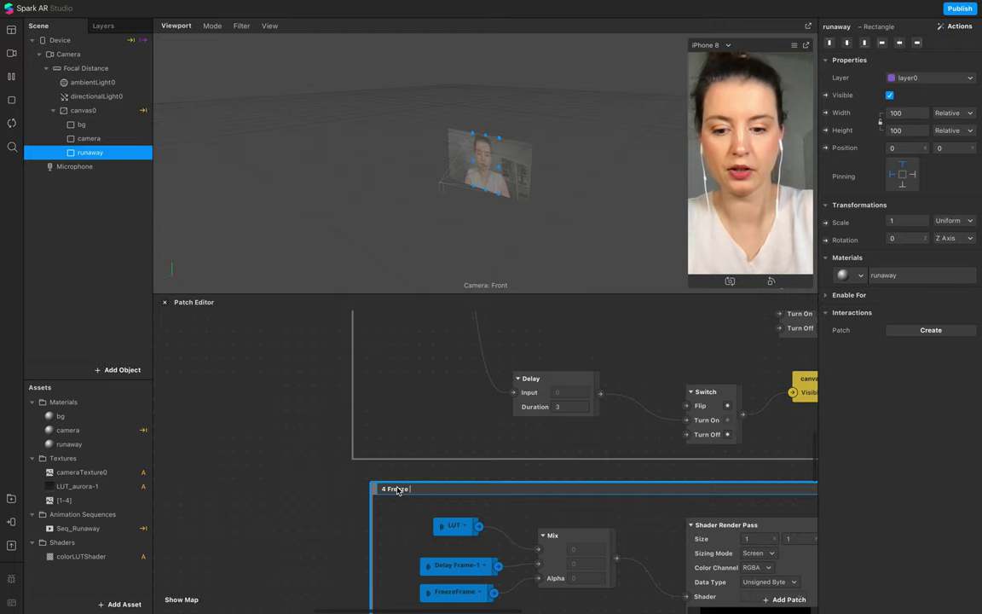
- Add a Seq_Runaway patch in the empty area below the comment box and move the Camera-Alpha receiver beneath it
{"action": "scroll", "coordinate": [384, 528], "scroll_direction": "down", "scroll_amount": 10}
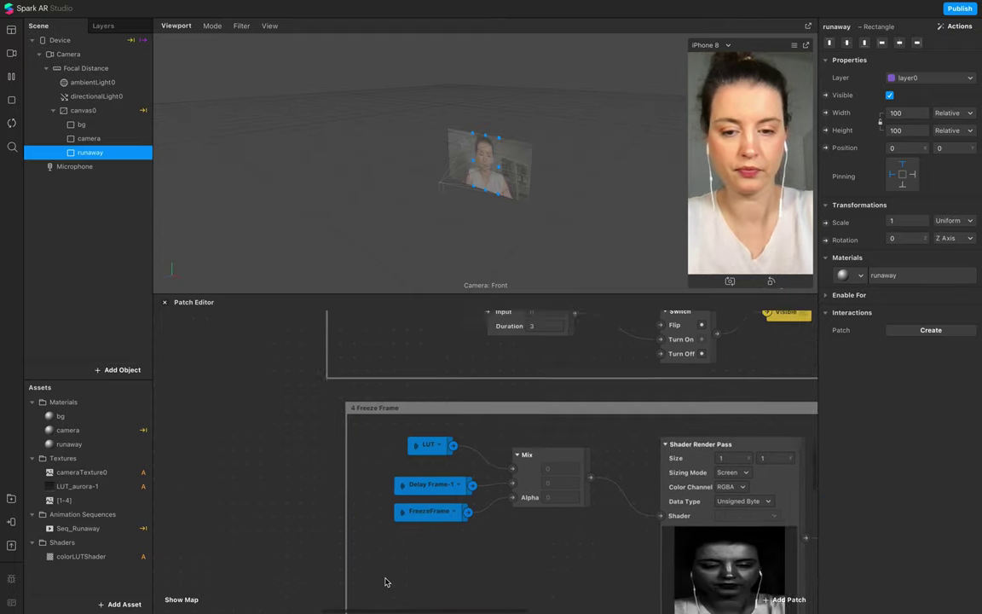
{"action": "scroll", "coordinate": [386, 579], "scroll_direction": "up", "scroll_amount": 3}
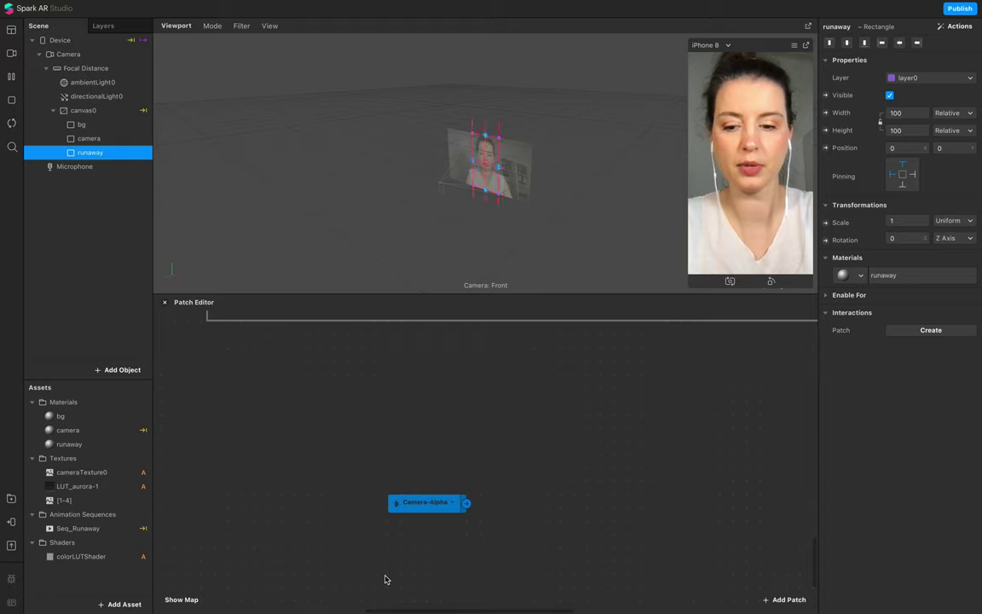
{"action": "scroll", "coordinate": [385, 580], "scroll_direction": "down", "scroll_amount": 6}
{"action": "scroll", "coordinate": [384, 580], "scroll_direction": "up", "scroll_amount": 5, "text": "ctrl"}
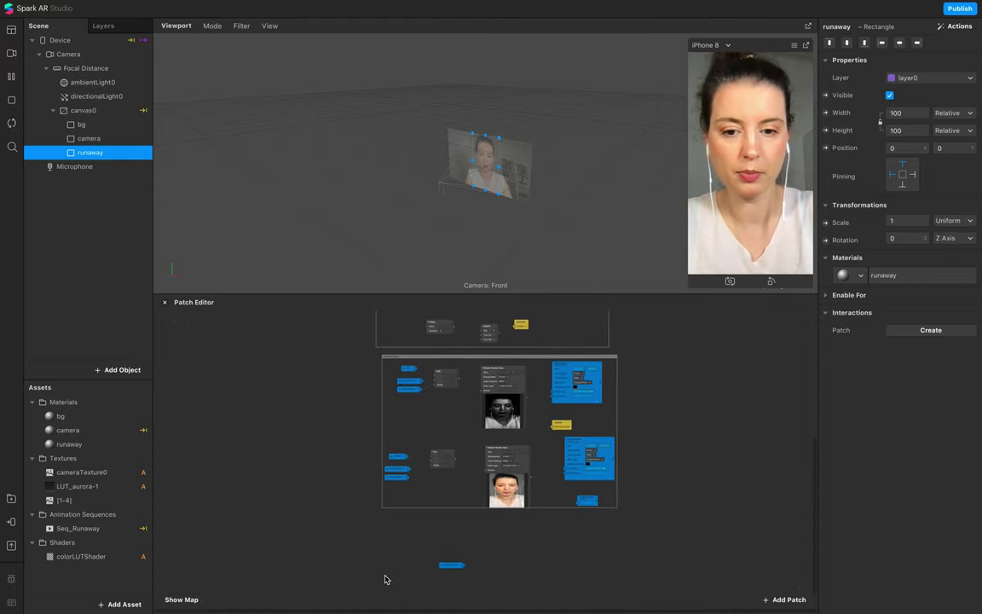
{"action": "left_click", "coordinate": [100, 531]}
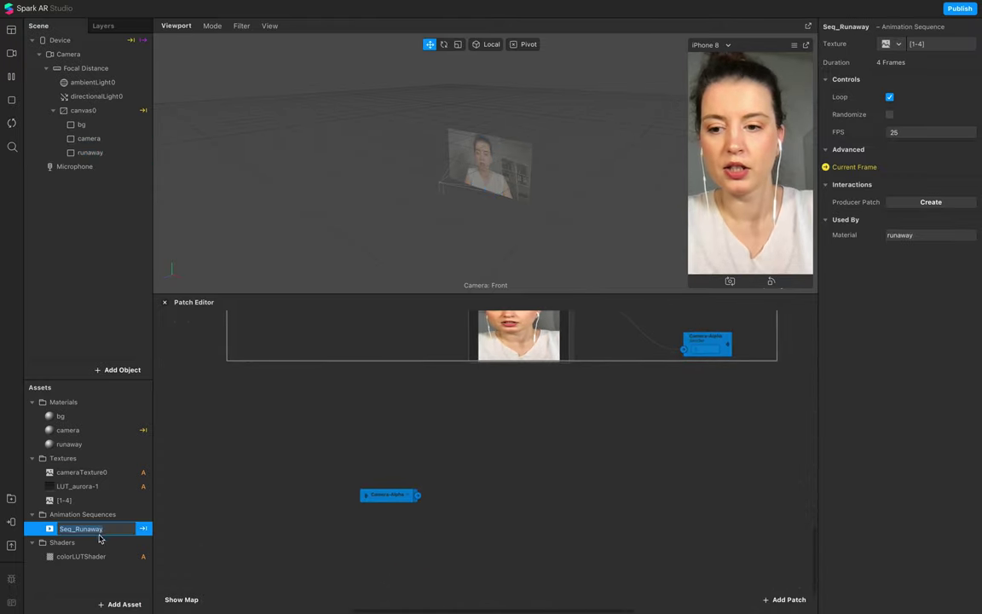
{"action": "left_click", "coordinate": [104, 577]}
{"action": "left_click_drag", "start_coordinate": [78, 529], "coordinate": [238, 477]}
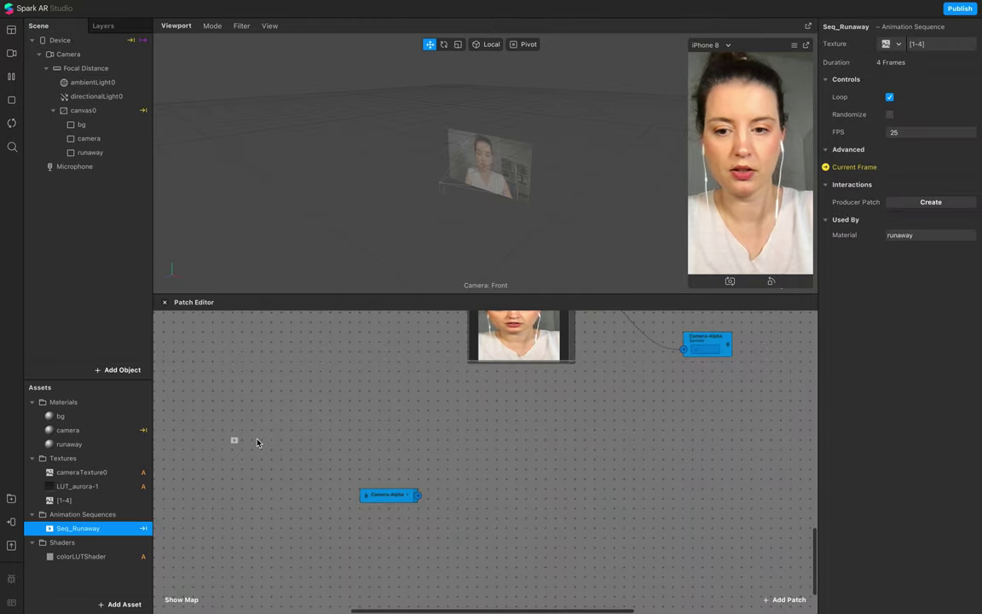
{"action": "left_click_drag", "start_coordinate": [257, 442], "coordinate": [281, 417]}
{"action": "left_click_drag", "start_coordinate": [387, 496], "coordinate": [283, 585]}
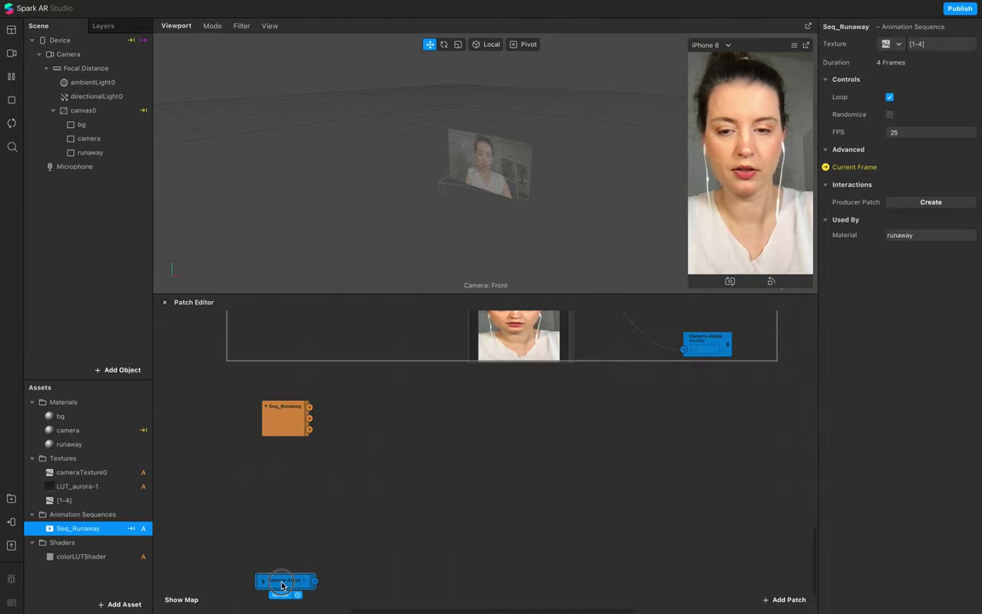
- Add an Unpack patch fed by the first output of the Seq_Runaway patch and place it beside that patch
{"action": "left_click_drag", "start_coordinate": [290, 430], "coordinate": [284, 450]}
{"action": "left_click_drag", "start_coordinate": [310, 453], "coordinate": [400, 444]}
{"action": "type", "text": "unp"}
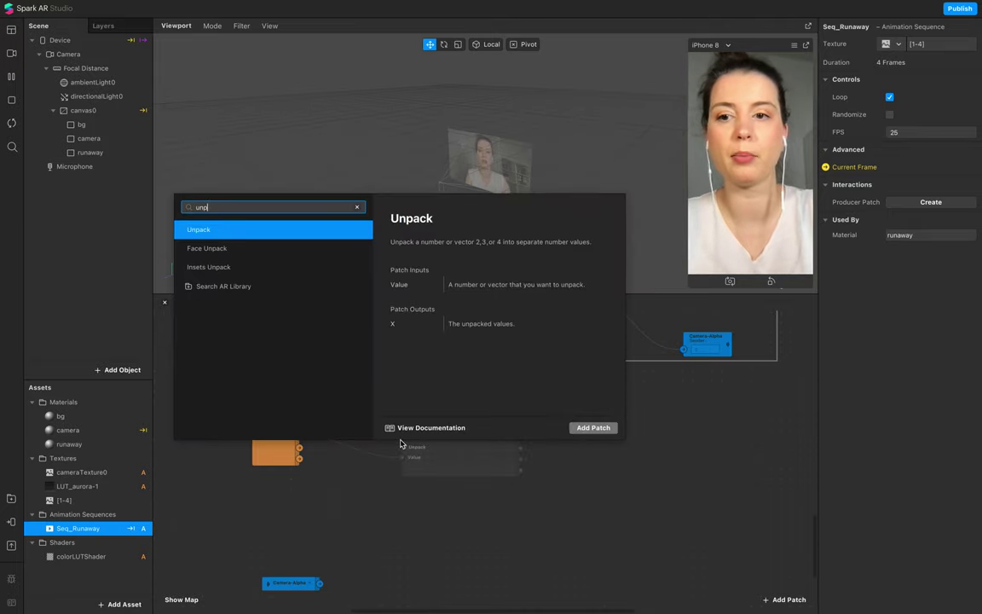
{"action": "key", "text": "Return"}
{"action": "left_click_drag", "start_coordinate": [415, 450], "coordinate": [382, 456]}
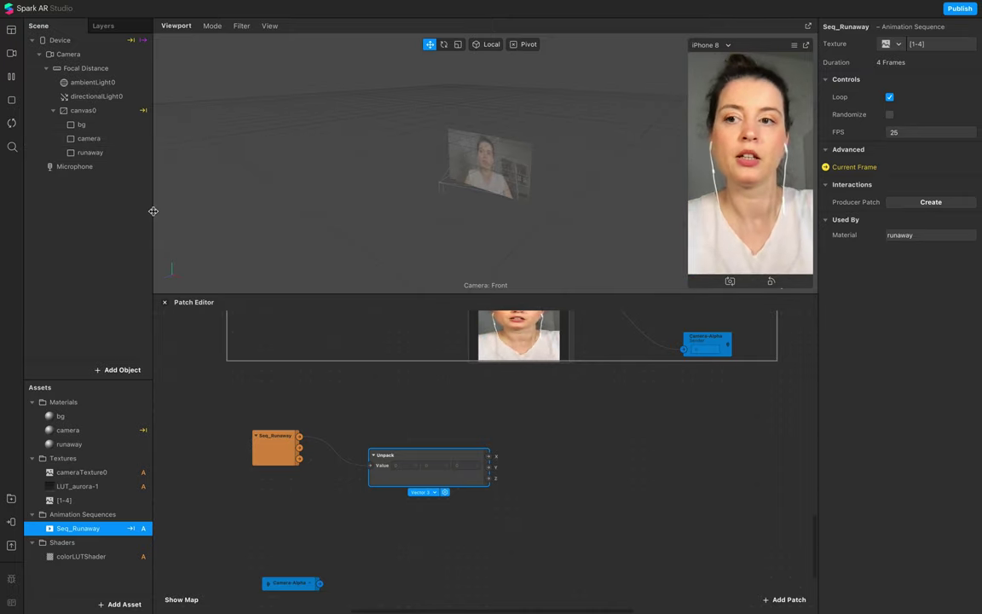
- Set the Unpack patch to Vector 4 and align it with the Seq_Runaway patch
{"action": "scroll", "coordinate": [473, 487], "scroll_direction": "down", "scroll_amount": 2}
{"action": "scroll", "coordinate": [475, 488], "scroll_direction": "up", "scroll_amount": 2}
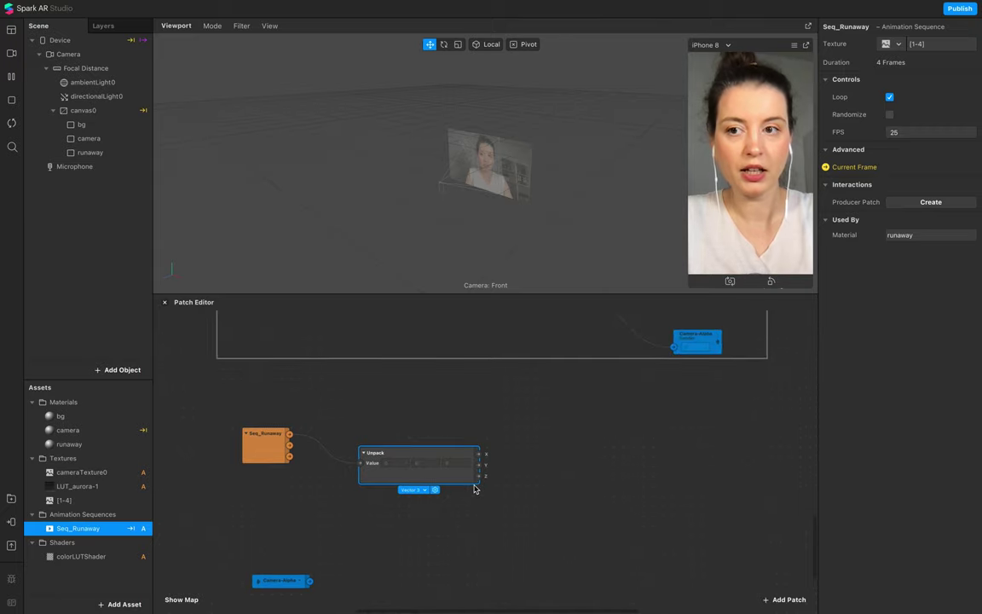
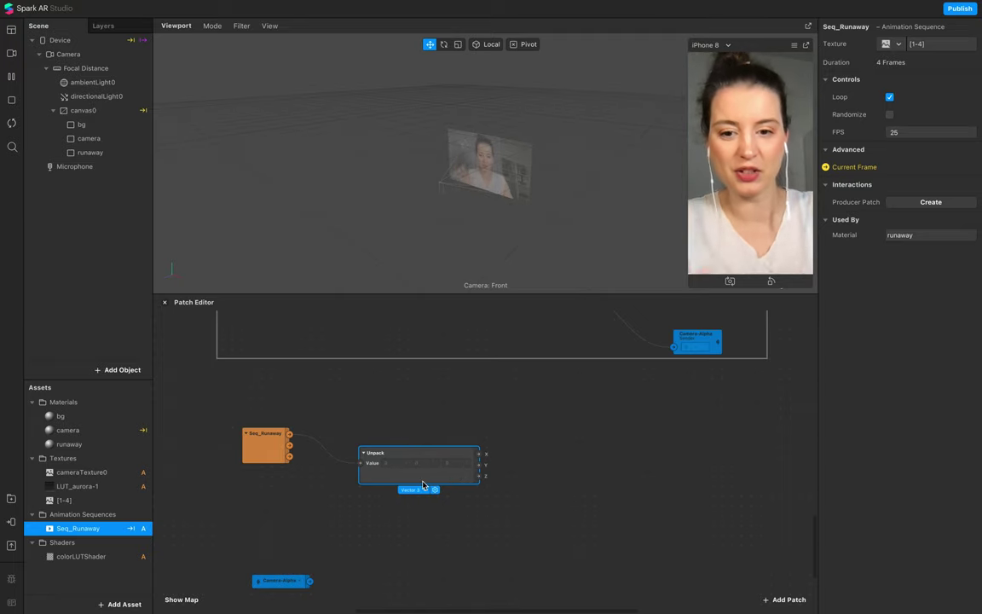
{"action": "left_click", "coordinate": [424, 485]}
{"action": "left_click", "coordinate": [450, 535]}
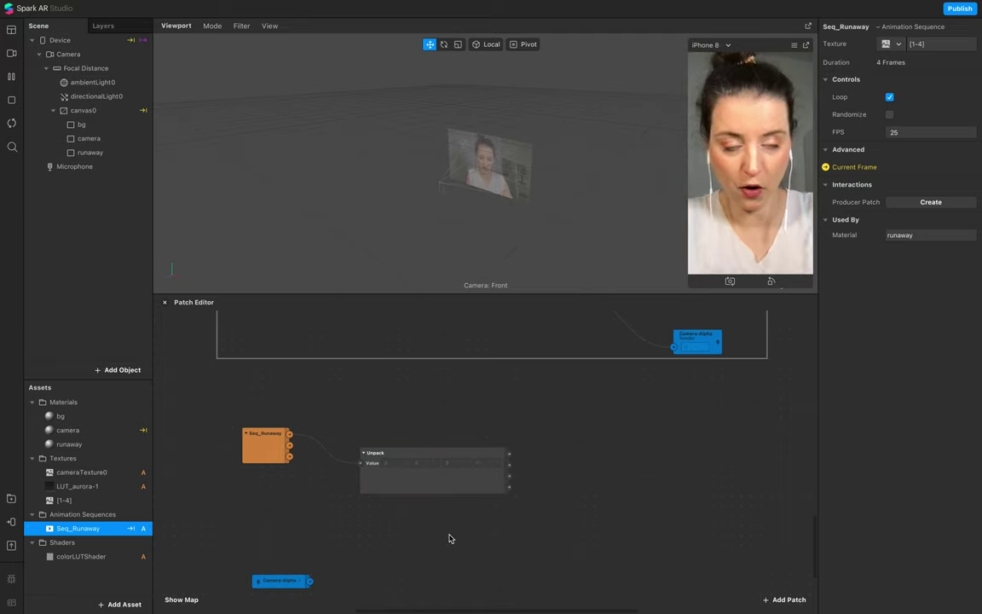
{"action": "left_click_drag", "start_coordinate": [456, 495], "coordinate": [456, 474]}
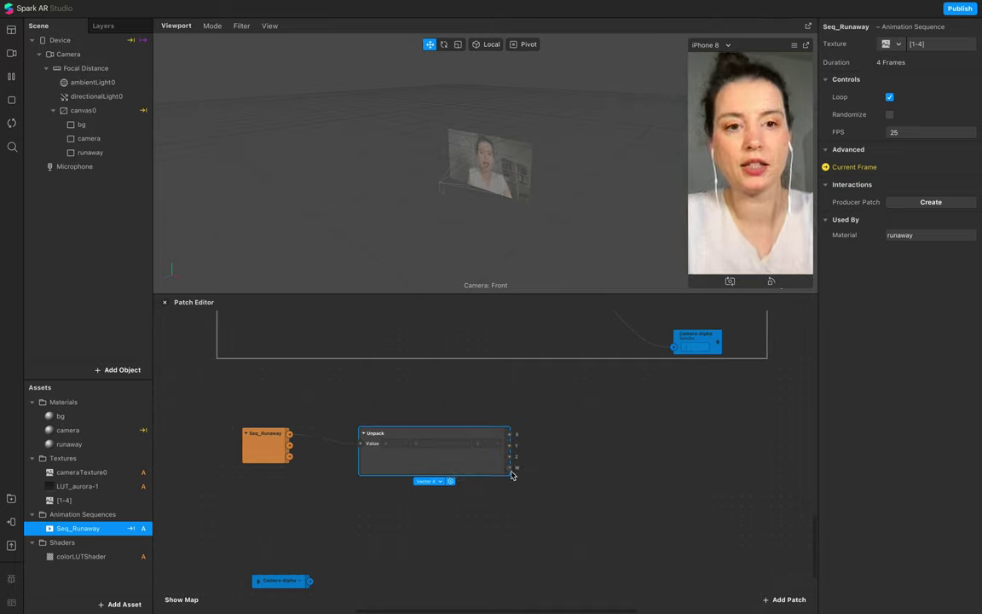
- Add a Pack patch, set it to Vector 4 and align it to the right of the Unpack patch
{"action": "double_click", "coordinate": [599, 434]}
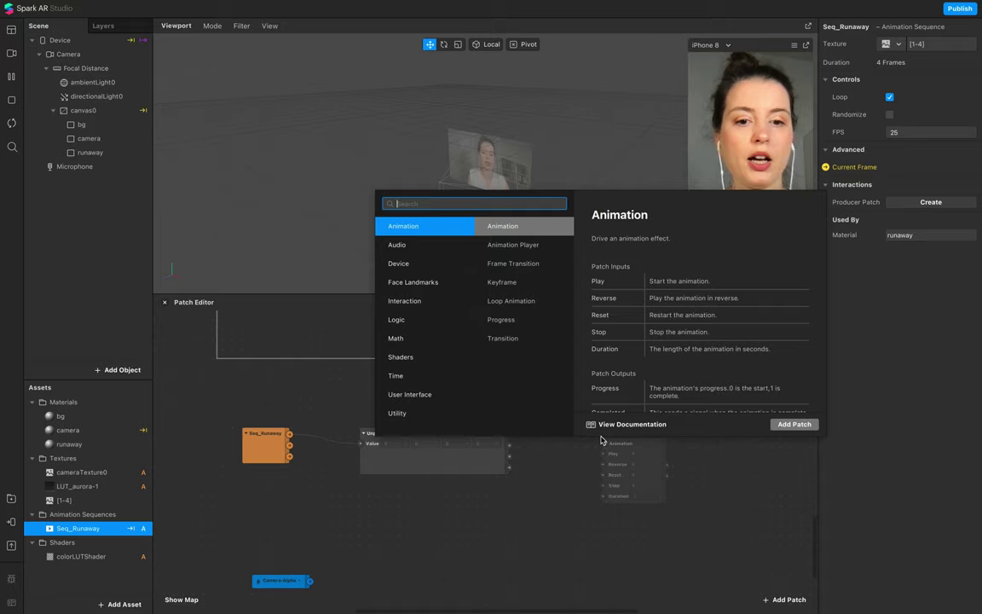
{"action": "type", "text": "pack"}
{"action": "key", "text": "Return"}
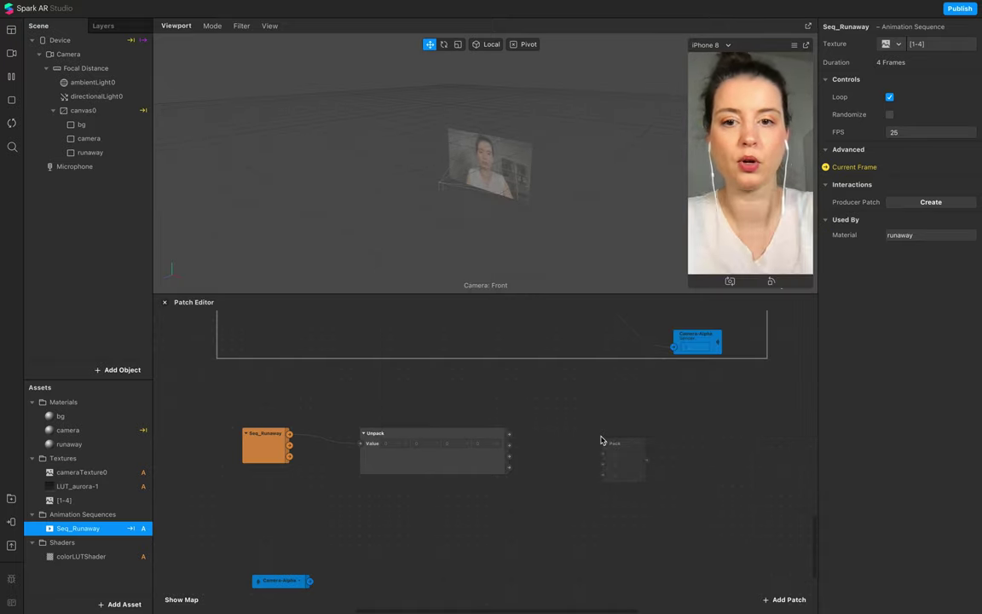
{"action": "left_click", "coordinate": [641, 478]}
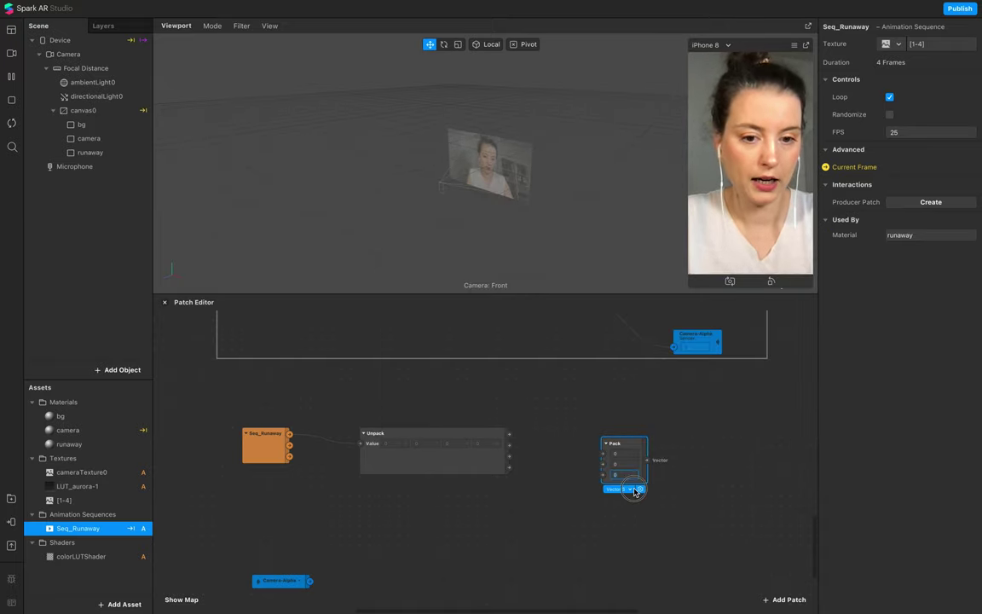
{"action": "left_click", "coordinate": [633, 491]}
{"action": "left_click", "coordinate": [637, 533]}
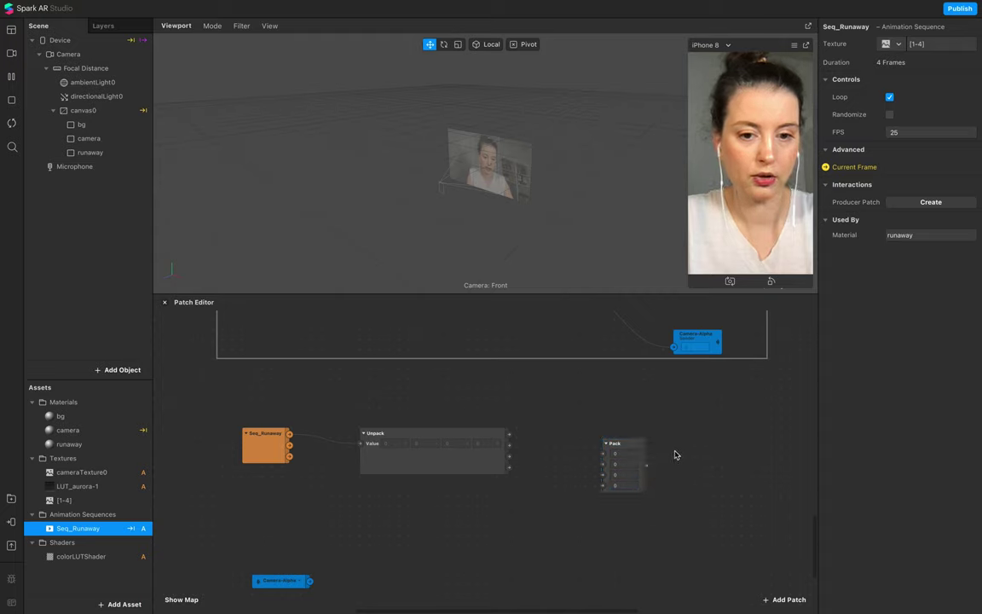
{"action": "left_click_drag", "start_coordinate": [632, 448], "coordinate": [632, 434]}
- Connect the X, Y and Z outputs of Unpack to the first three Pack inputs and move Pack closer
{"action": "left_click_drag", "start_coordinate": [510, 434], "coordinate": [605, 455]}
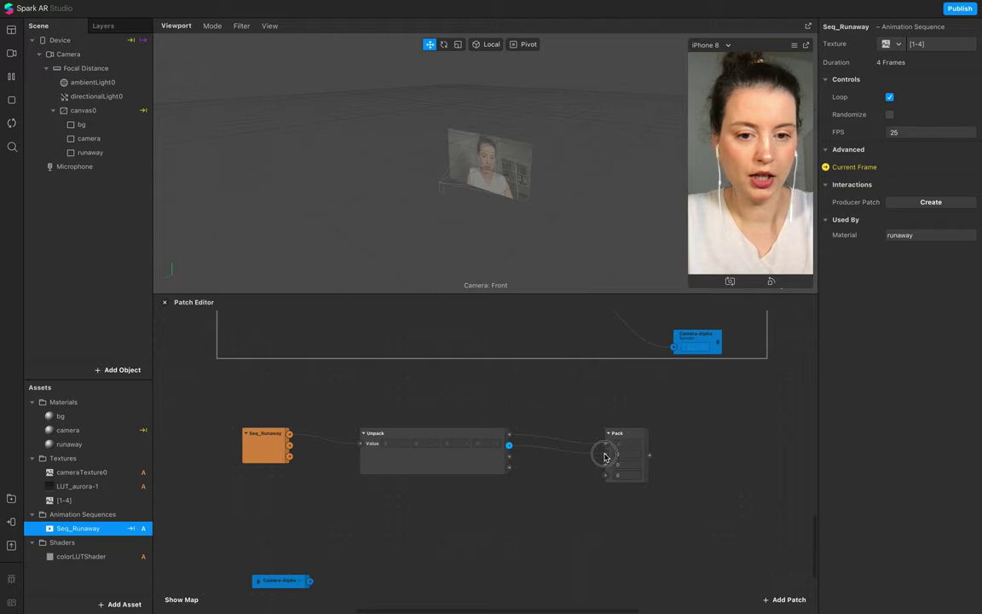
{"action": "left_click_drag", "start_coordinate": [509, 456], "coordinate": [607, 467]}
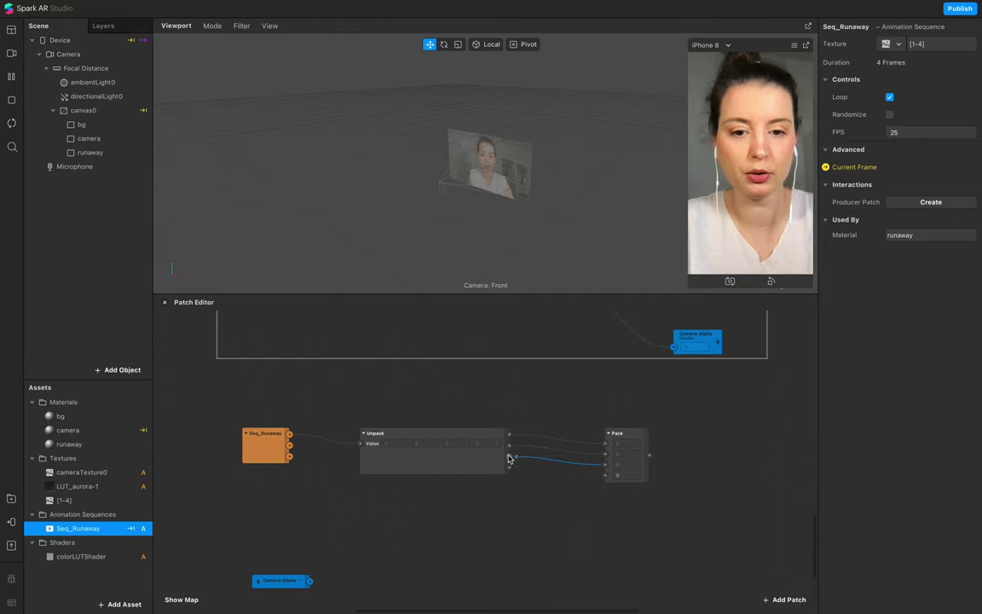
{"action": "left_click_drag", "start_coordinate": [632, 443], "coordinate": [588, 441]}
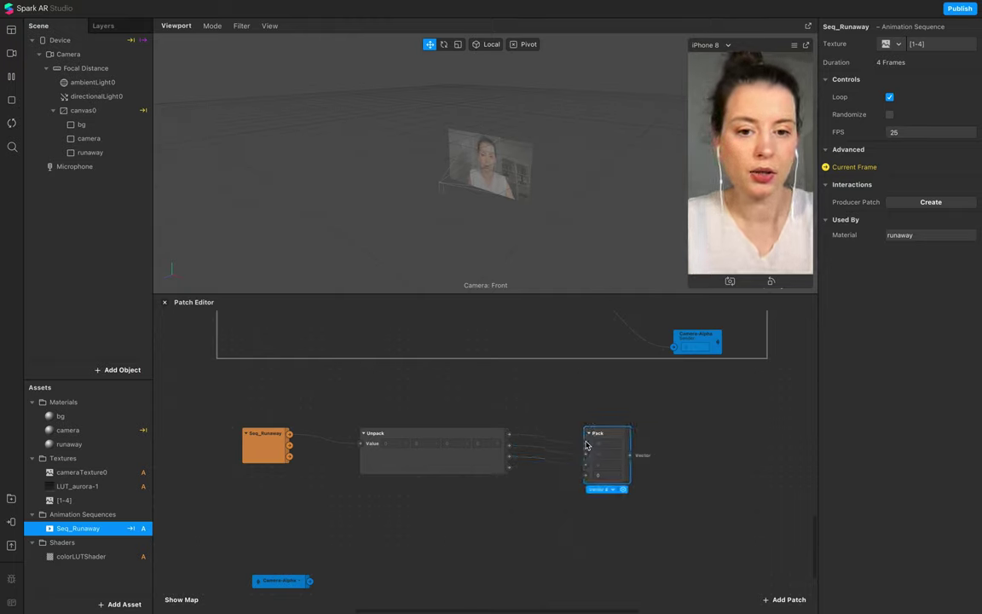
- Create a Diffuse Texture patch for the runaway material, place it right of Pack and connect Pack's output to it
{"action": "left_click", "coordinate": [68, 446]}
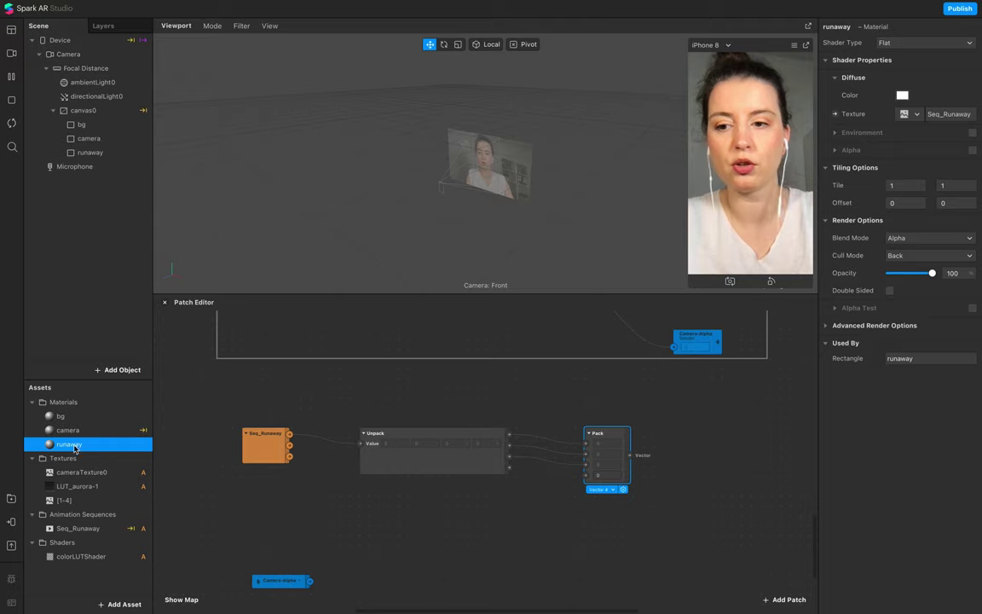
{"action": "left_click", "coordinate": [835, 114]}
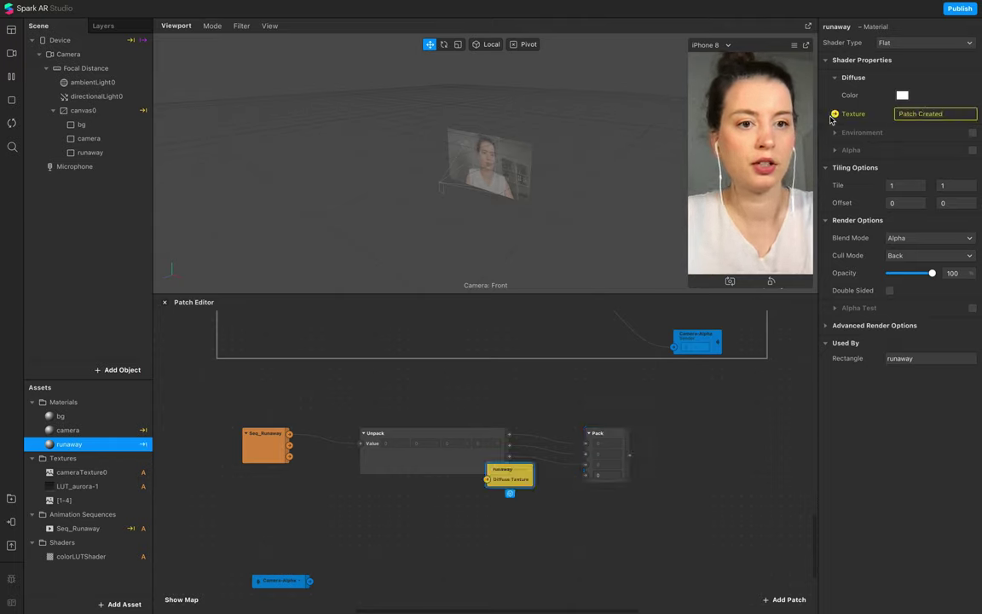
{"action": "left_click_drag", "start_coordinate": [530, 466], "coordinate": [719, 454]}
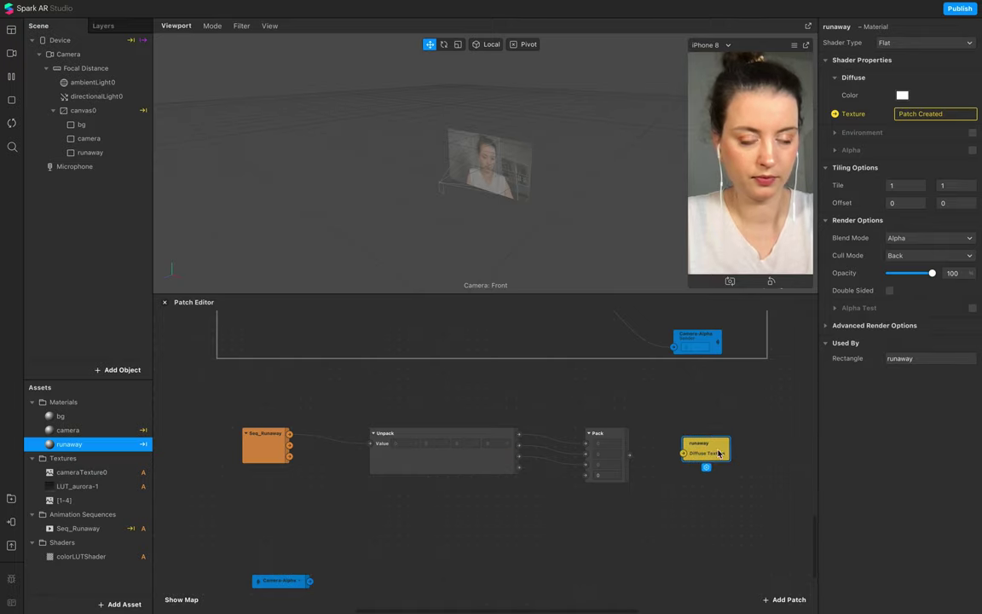
{"action": "left_click_drag", "start_coordinate": [631, 458], "coordinate": [692, 454]}
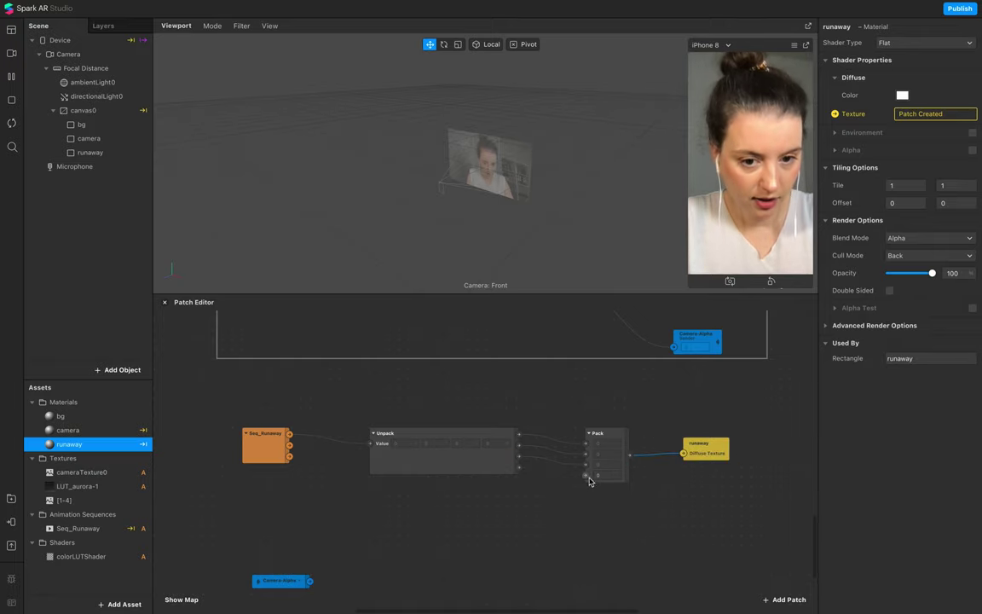
- Align the Camera-Alpha receiver below Seq_Runaway and shift the camera chain's Shader Render Pass up inside the comment box
{"action": "scroll", "coordinate": [620, 511], "scroll_direction": "down", "scroll_amount": 2}
{"action": "left_click_drag", "start_coordinate": [294, 550], "coordinate": [266, 529]}
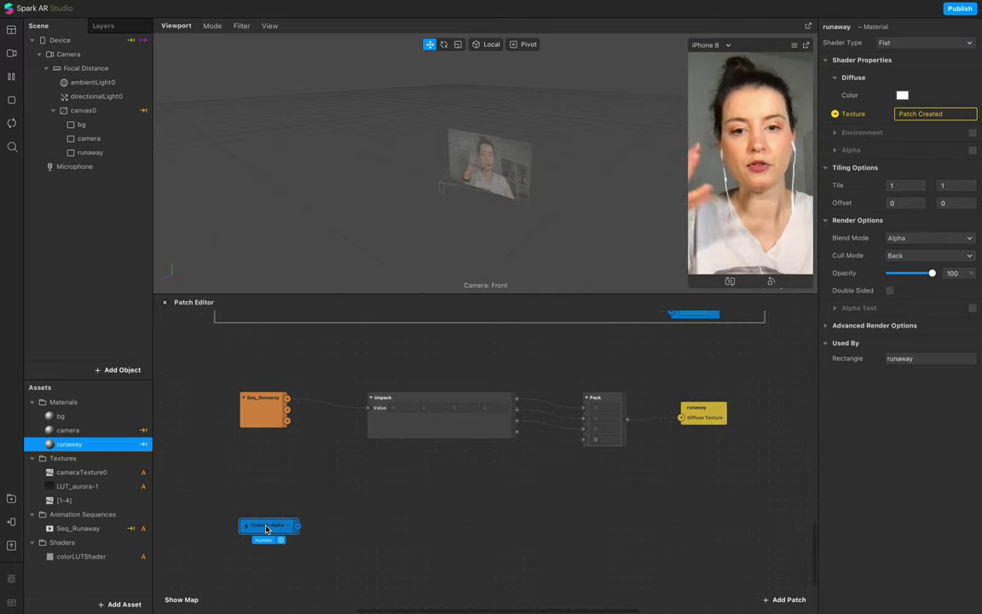
{"action": "scroll", "coordinate": [446, 520], "scroll_direction": "up", "scroll_amount": 8}
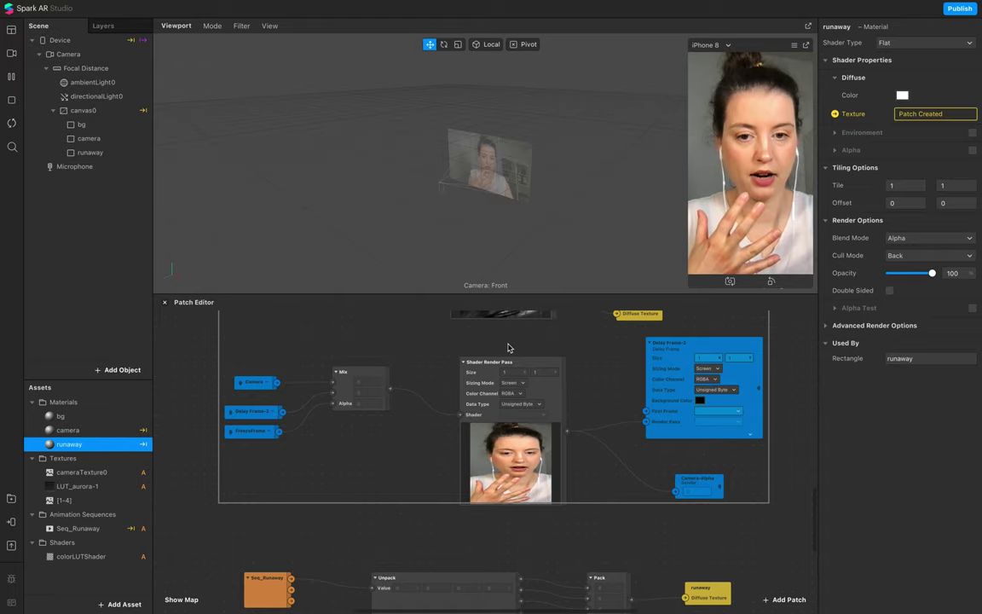
{"action": "left_click", "coordinate": [491, 365]}
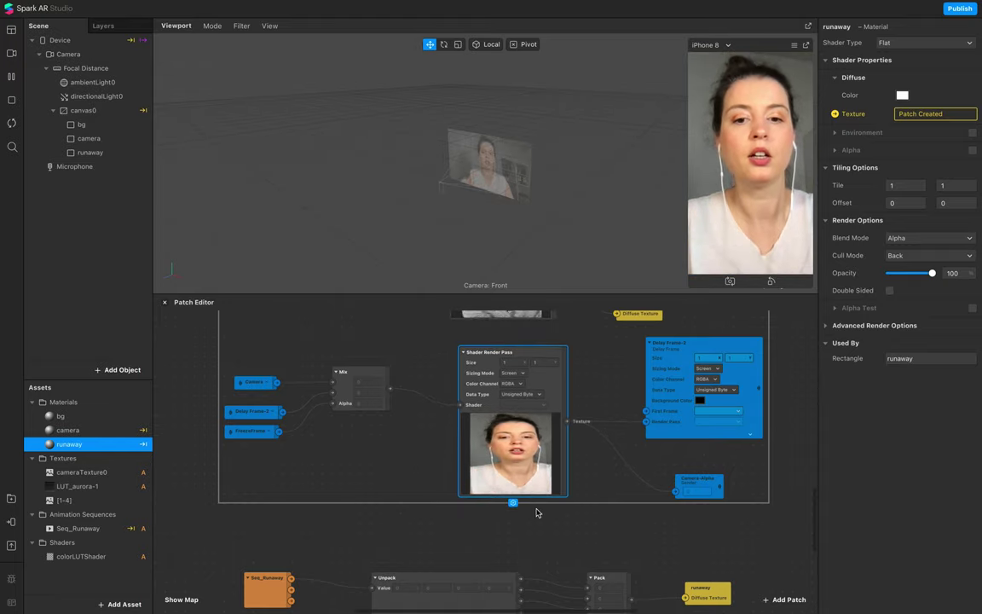
- Add a second Unpack patch and place it beside the Camera-Alpha receiver
{"action": "scroll", "coordinate": [536, 512], "scroll_direction": "down", "scroll_amount": 7}
{"action": "scroll", "coordinate": [536, 513], "scroll_direction": "down", "scroll_amount": 2}
{"action": "right_click", "coordinate": [362, 522]}
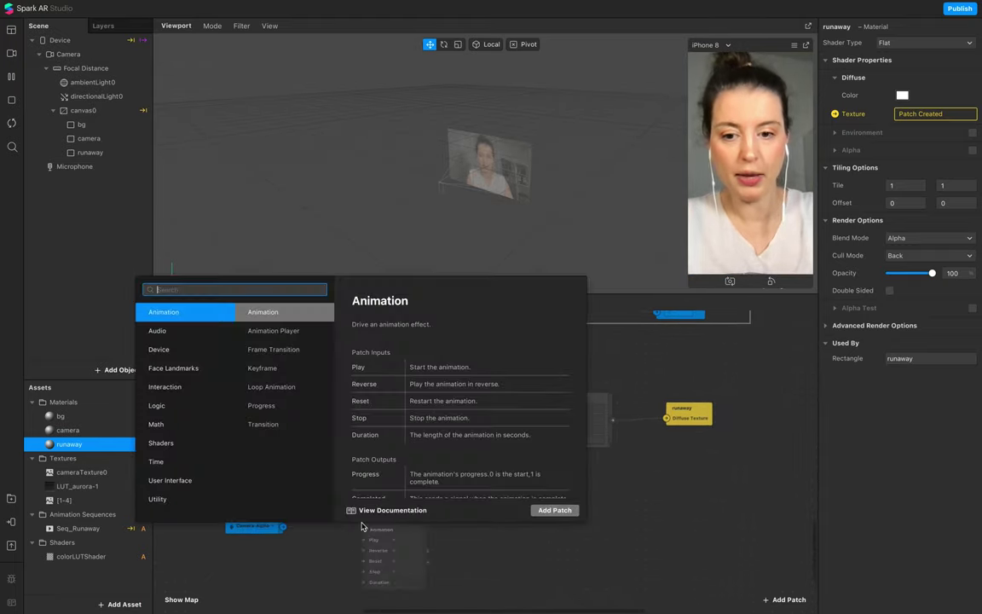
{"action": "type", "text": "un"}
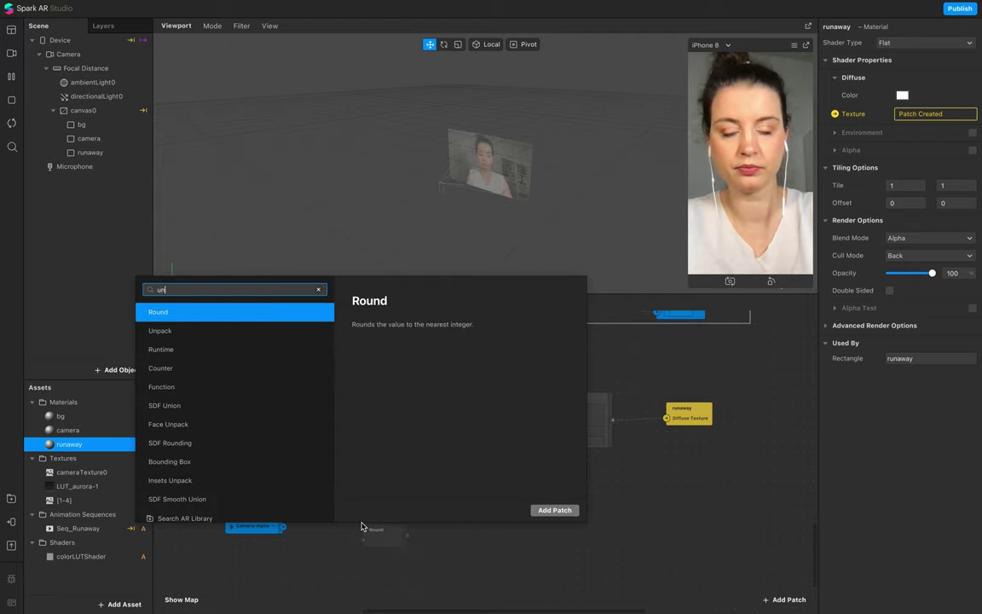
{"action": "left_click", "coordinate": [211, 331]}
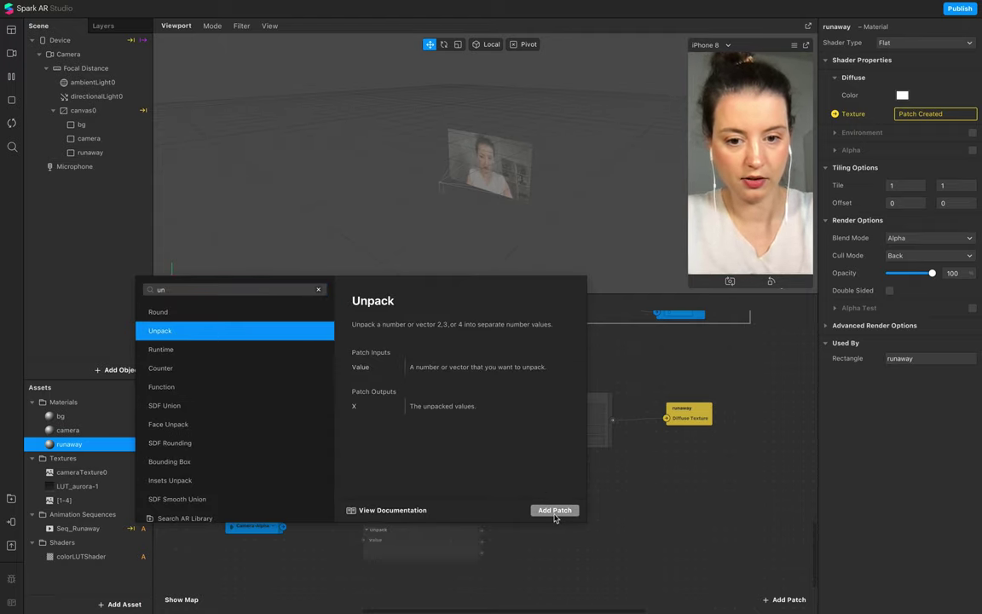
{"action": "left_click", "coordinate": [555, 510]}
{"action": "left_click_drag", "start_coordinate": [452, 536], "coordinate": [414, 537]}
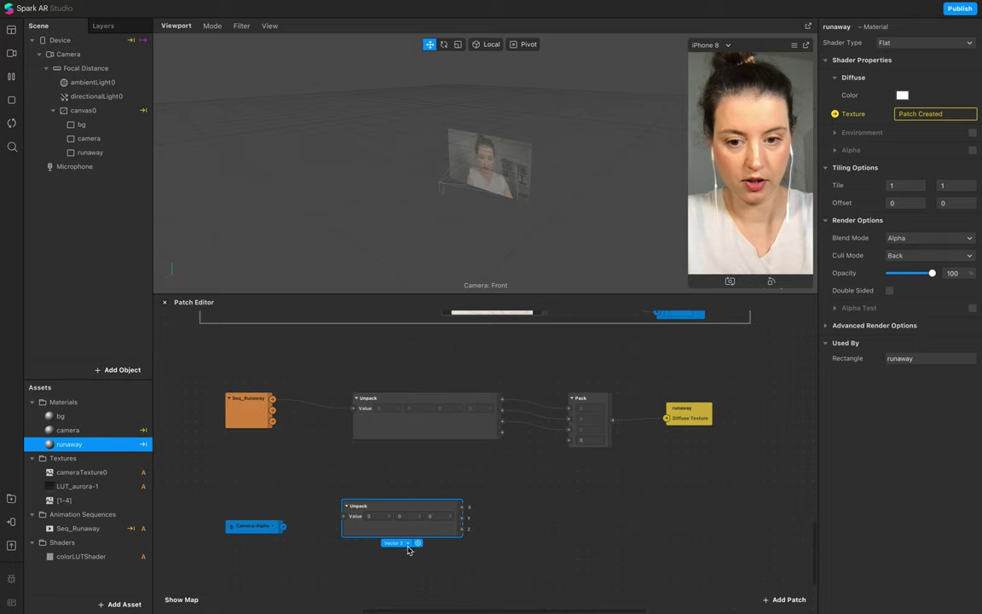
- Set the second Unpack patch to Vector 4 and connect the Camera-Alpha receiver to its Value input
{"action": "left_click", "coordinate": [409, 546]}
{"action": "left_click", "coordinate": [416, 590]}
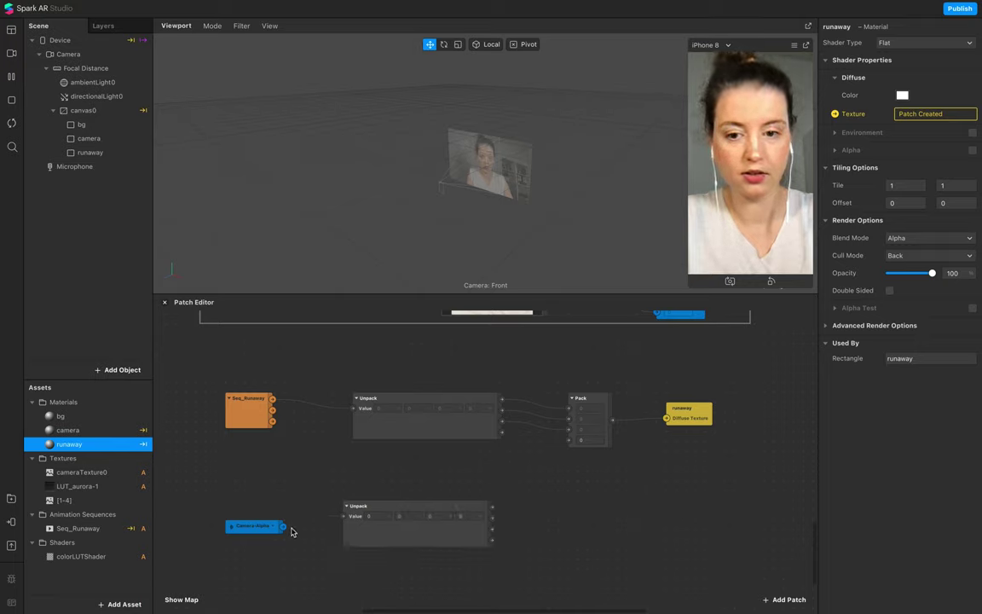
{"action": "left_click_drag", "start_coordinate": [329, 528], "coordinate": [344, 516]}
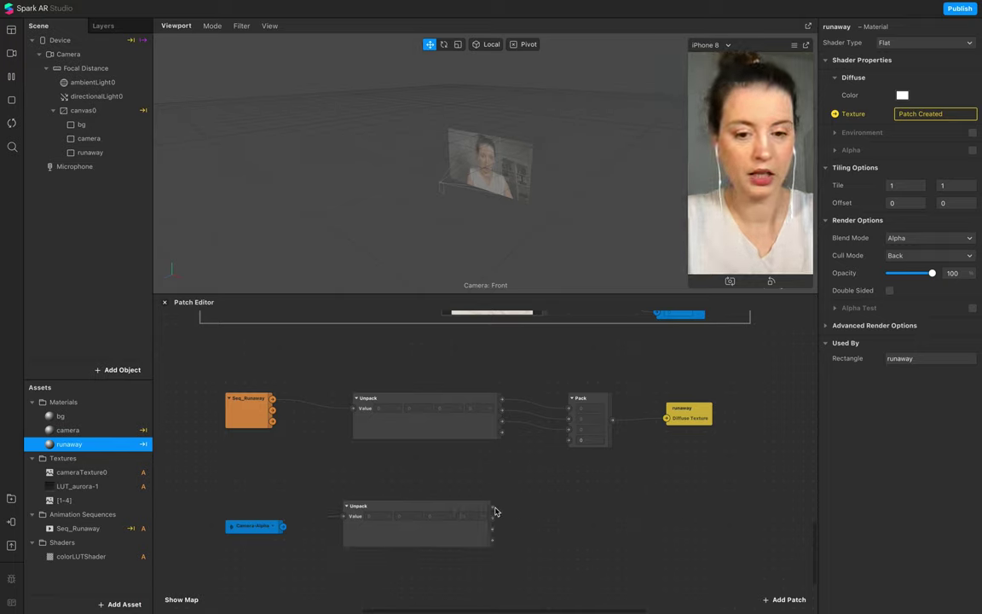
- Move the Camera-Alpha chain to the left and the Pack and runaway patches to the right to make room between them
{"action": "left_click_drag", "start_coordinate": [530, 560], "coordinate": [254, 515]}
{"action": "left_click_drag", "start_coordinate": [431, 526], "coordinate": [352, 517]}
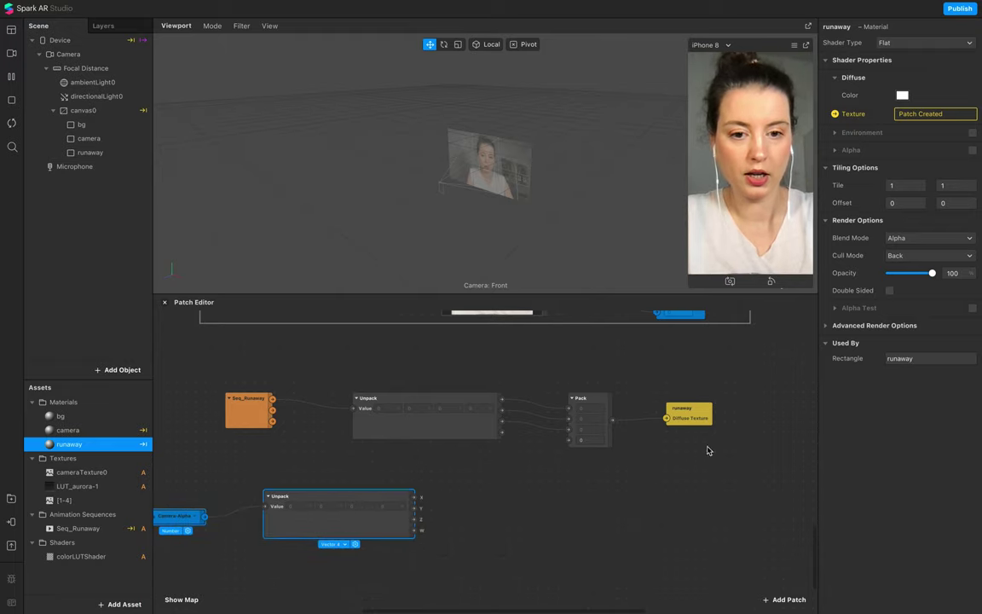
{"action": "left_click_drag", "start_coordinate": [781, 447], "coordinate": [691, 401]}
{"action": "scroll", "coordinate": [566, 507], "scroll_direction": "right", "scroll_amount": 3}
{"action": "scroll", "coordinate": [565, 507], "scroll_direction": "right", "scroll_amount": 2}
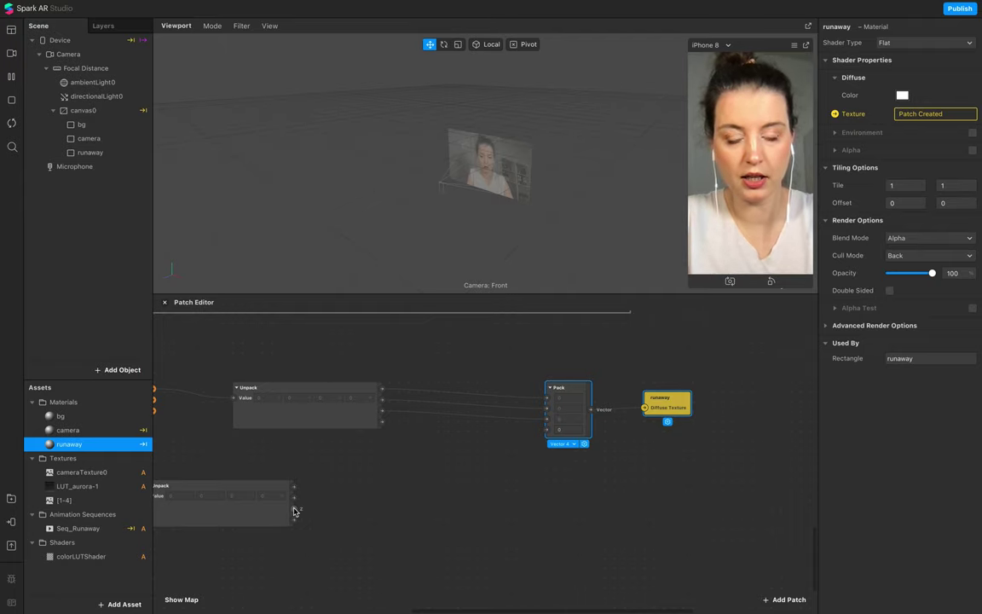
- Connect the third output of the Camera-Alpha Unpack patch to the fourth input of the Pack patch
{"action": "left_click_drag", "start_coordinate": [295, 510], "coordinate": [388, 511]}
{"action": "left_click", "coordinate": [356, 570]}
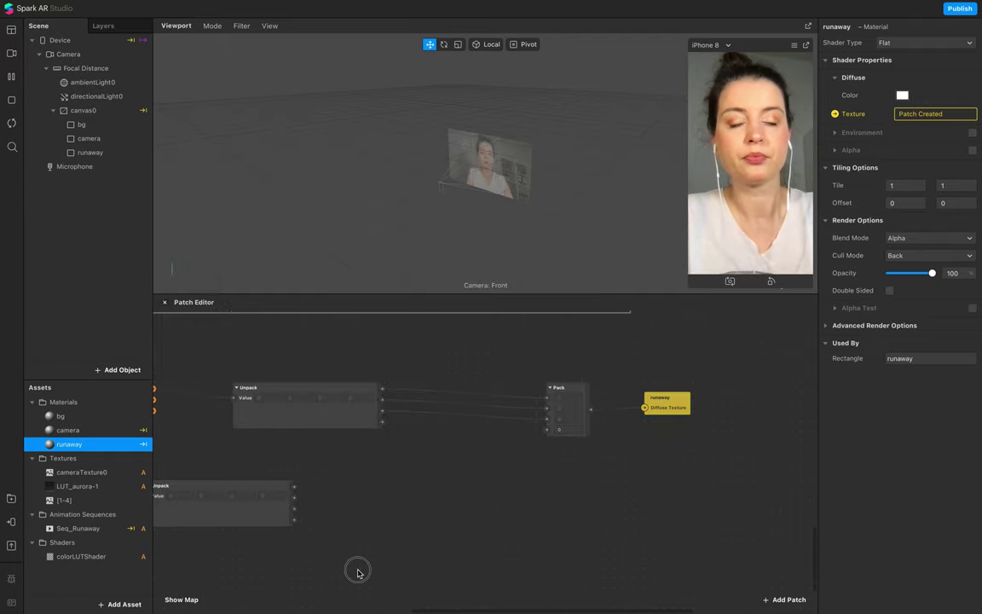
{"action": "left_click", "coordinate": [548, 430]}
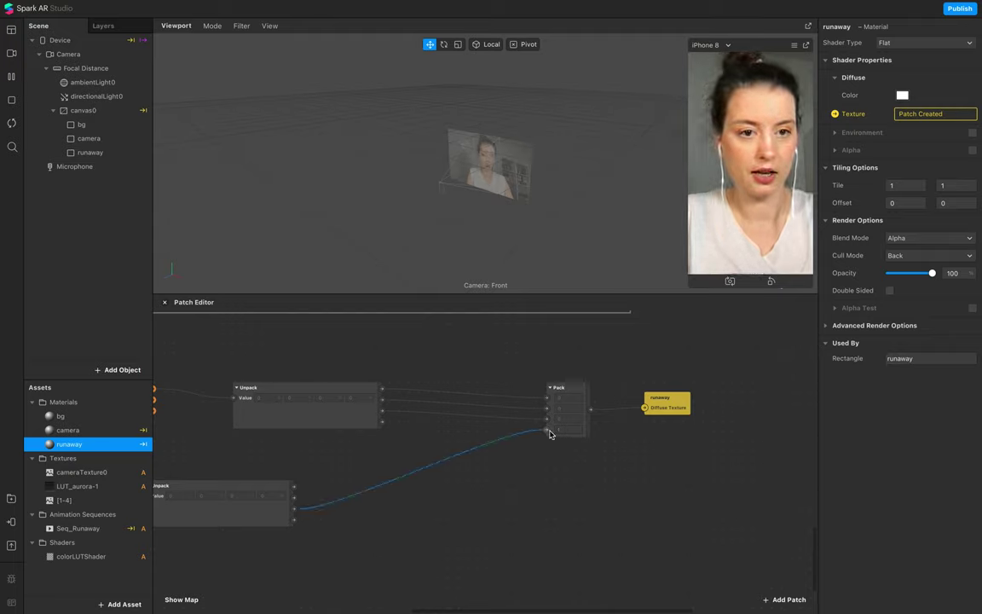
- Preview the effect on the outdoor house-and-lawn simulation clip and tap the simulated screen to trigger a background
{"action": "left_click", "coordinate": [11, 54]}
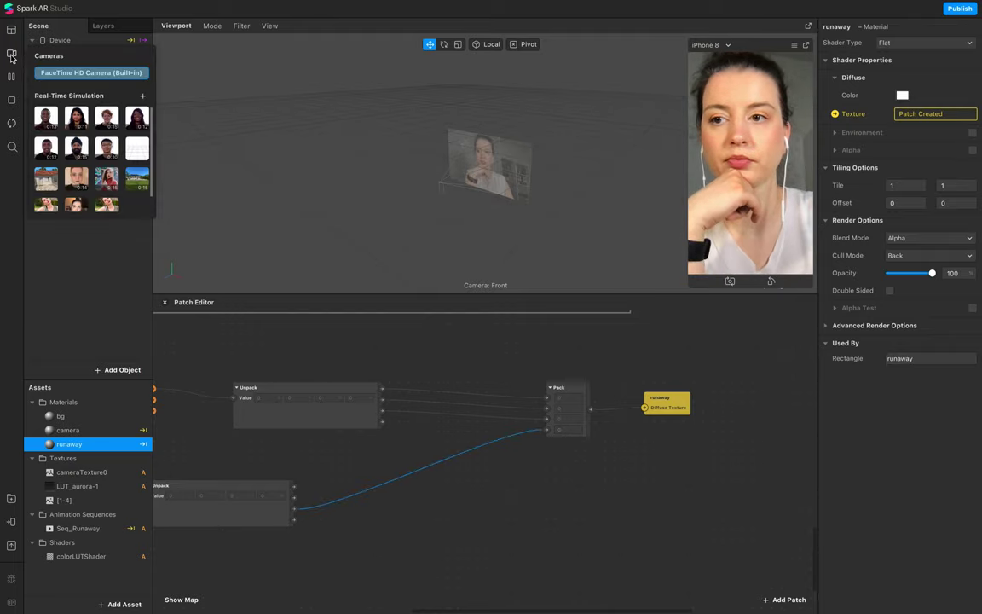
{"action": "left_click", "coordinate": [133, 177]}
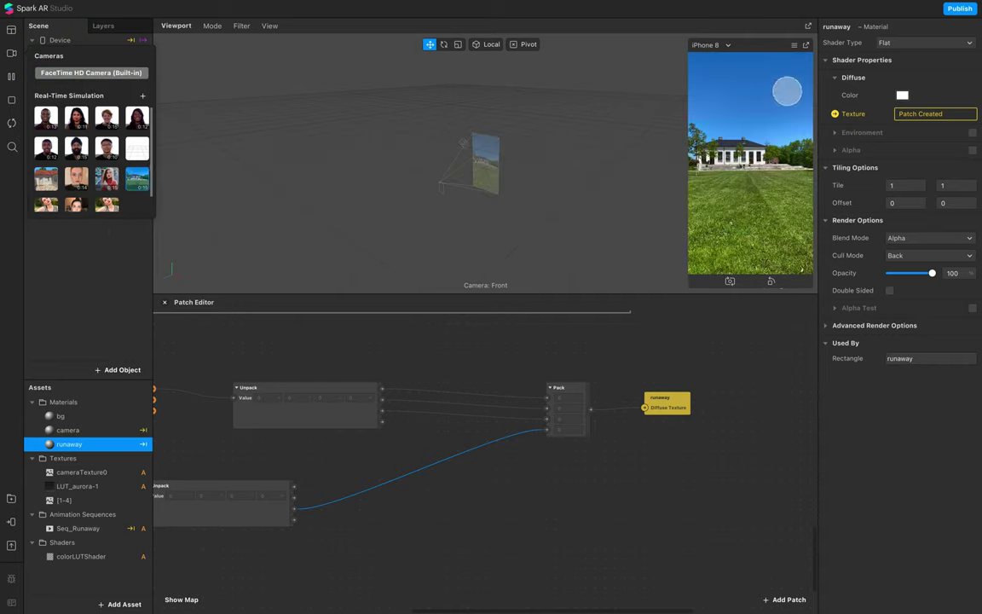
{"action": "left_click", "coordinate": [761, 152]}
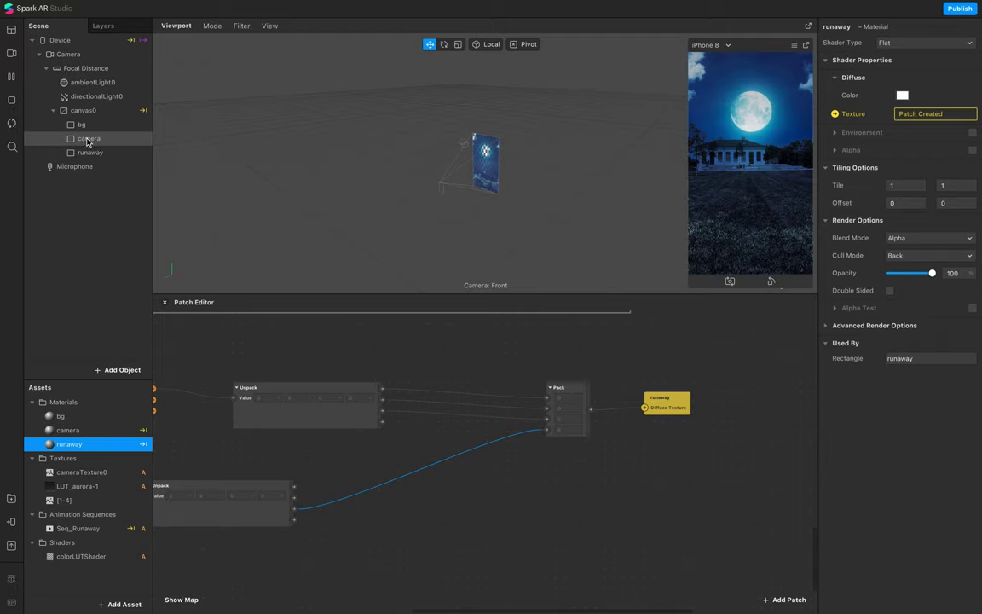
- Switch the simulation to the third person clip and compare the preview with the camera chain's render passes
{"action": "left_click", "coordinate": [11, 53]}
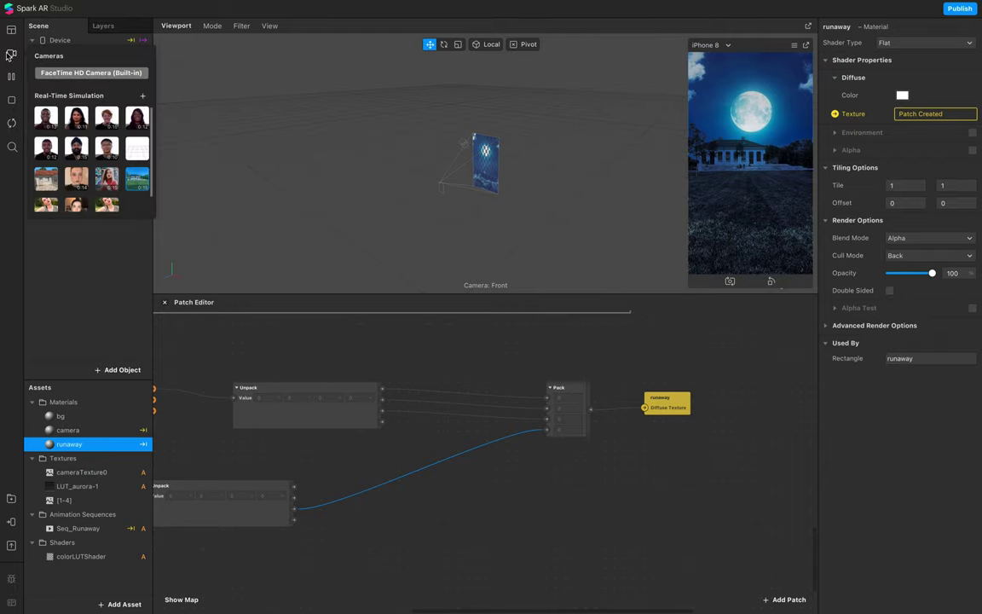
{"action": "left_click", "coordinate": [107, 119]}
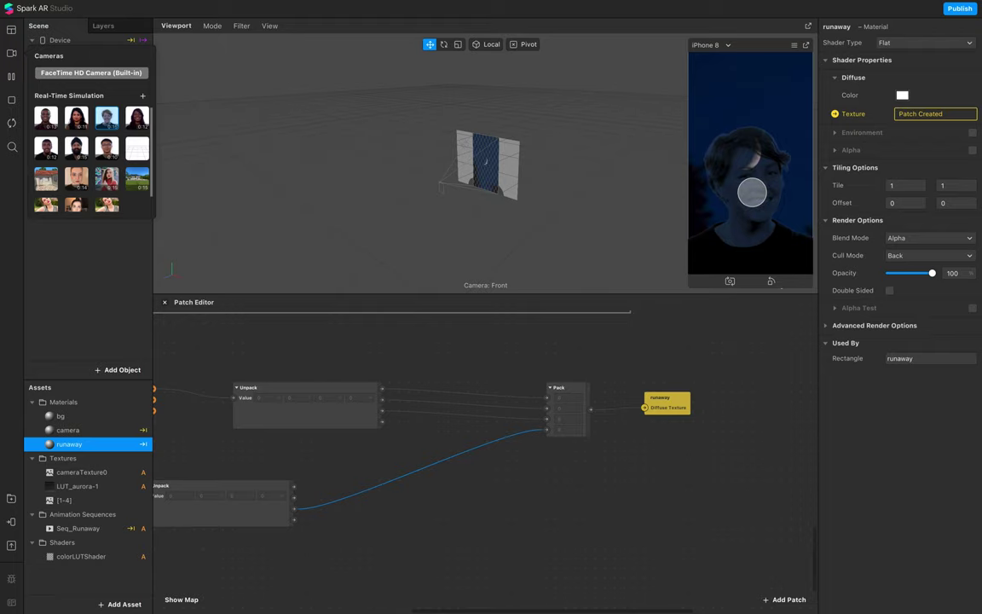
{"action": "scroll", "coordinate": [401, 388], "scroll_direction": "up", "scroll_amount": 3}
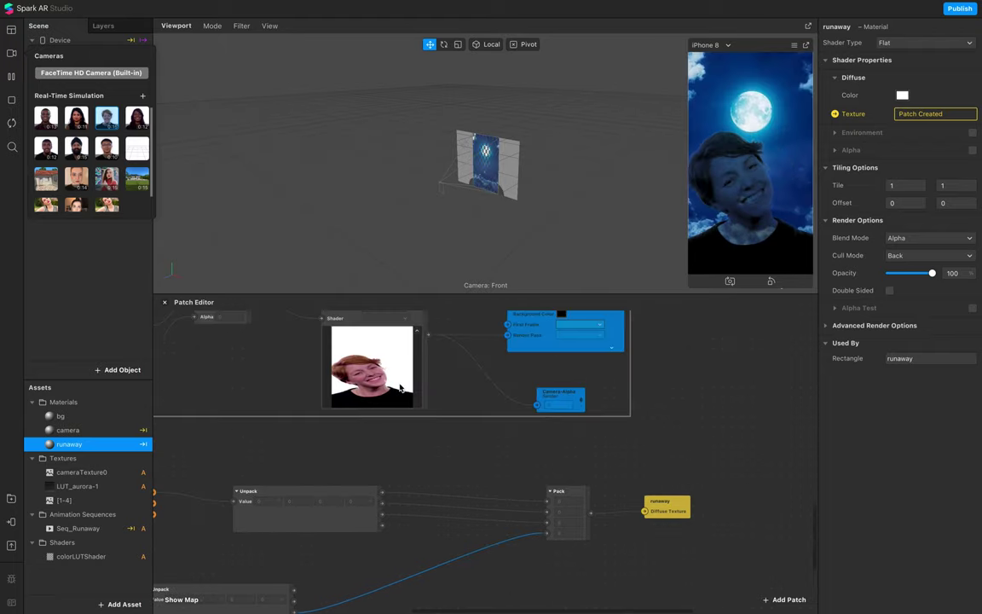
{"action": "scroll", "coordinate": [364, 522], "scroll_direction": "down", "scroll_amount": 2}
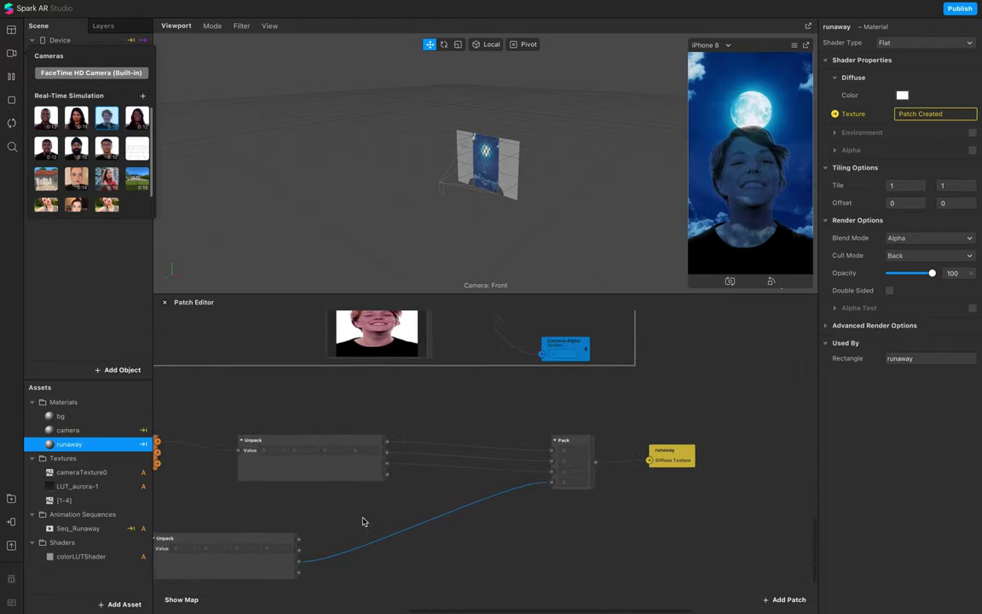
{"action": "scroll", "coordinate": [363, 522], "scroll_direction": "up", "scroll_amount": 5}
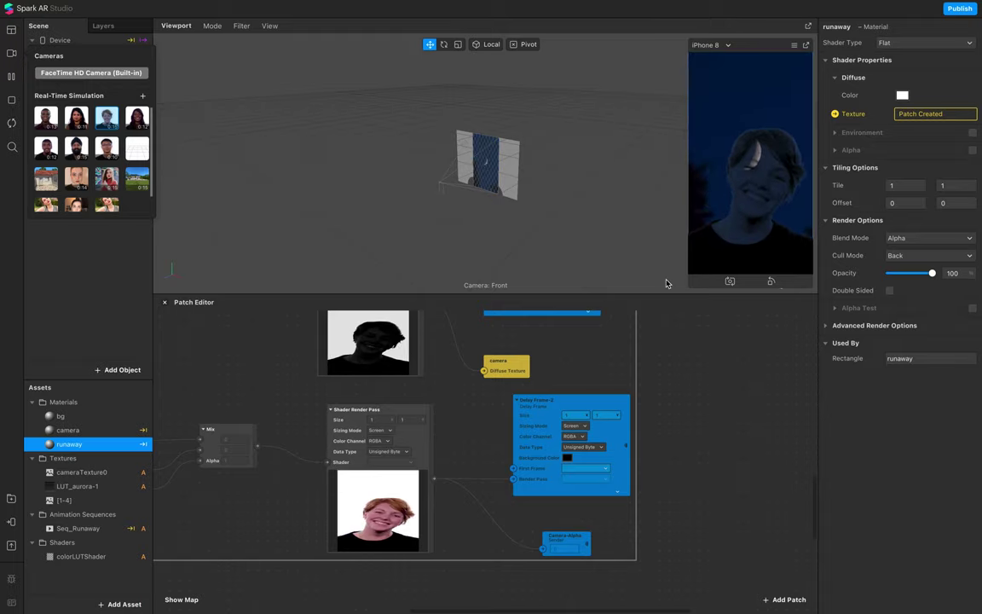
{"action": "scroll", "coordinate": [527, 440], "scroll_direction": "down", "scroll_amount": 7}
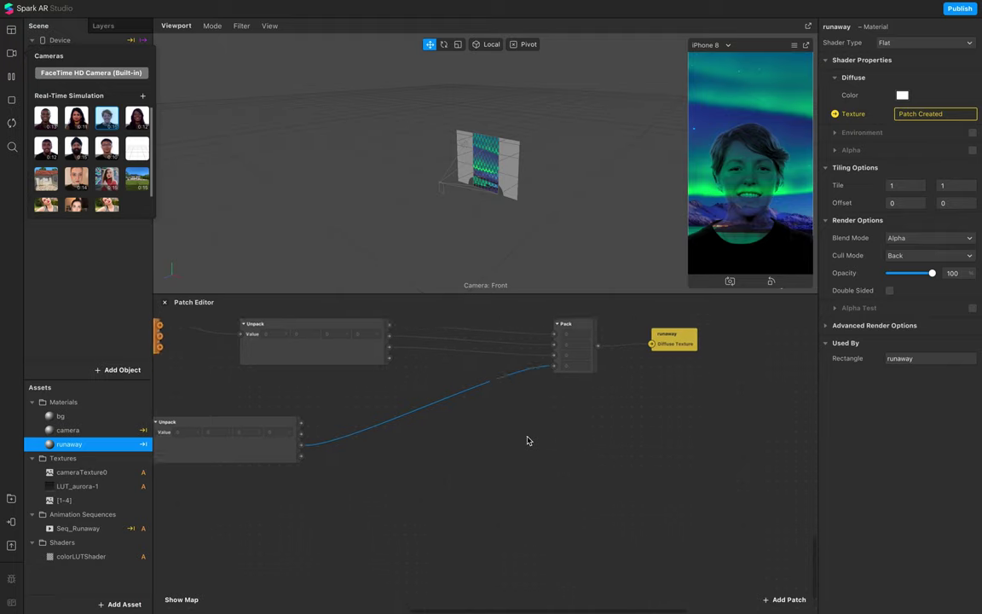
- Add a Multiply patch beside the Camera-Alpha Unpack patch and set its second value to -1
{"action": "scroll", "coordinate": [527, 441], "scroll_direction": "up", "scroll_amount": 2}
{"action": "right_click", "coordinate": [333, 479]}
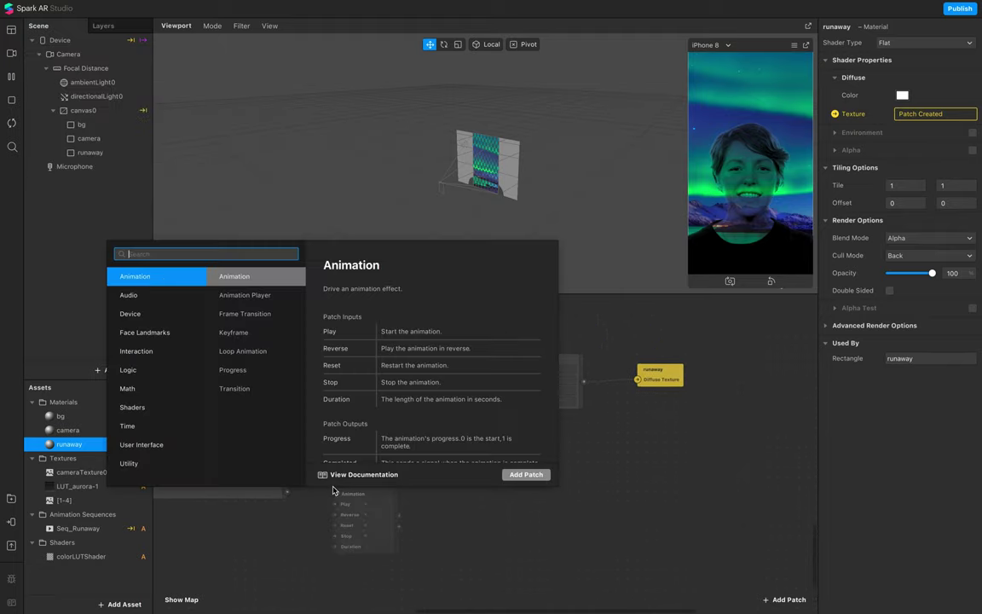
{"action": "type", "text": "mukl"}
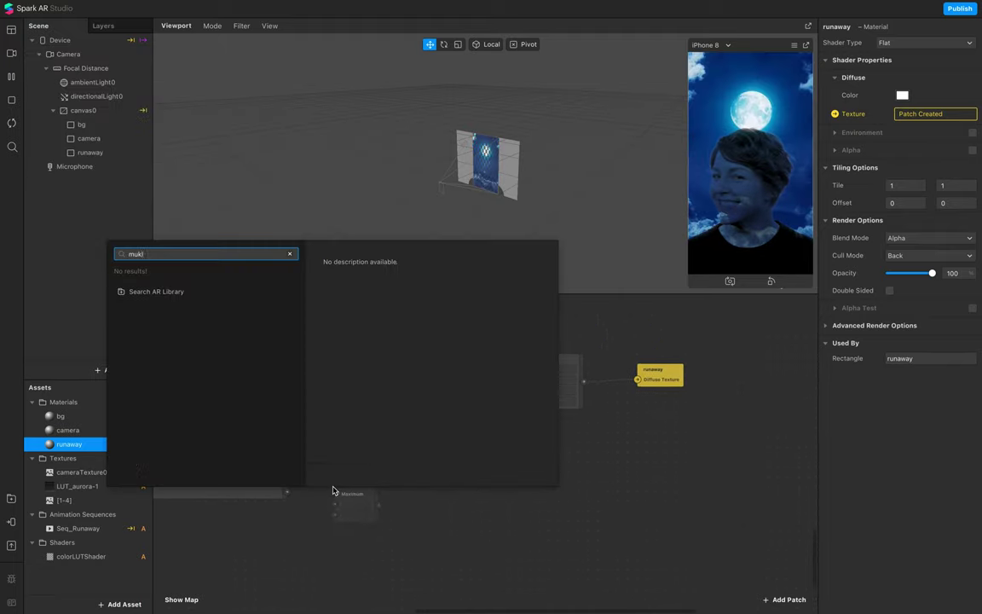
{"action": "key", "text": "BackSpace"}
{"action": "key", "text": "BackSpace"}
{"action": "key", "text": "Down"}
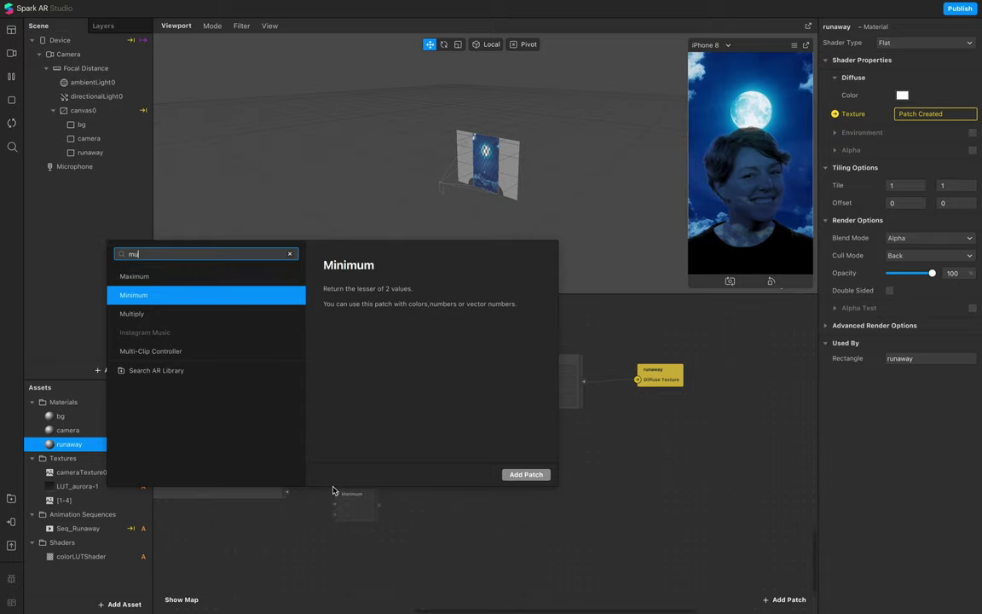
{"action": "key", "text": "Down"}
{"action": "key", "text": "Return"}
{"action": "left_click", "coordinate": [392, 515]}
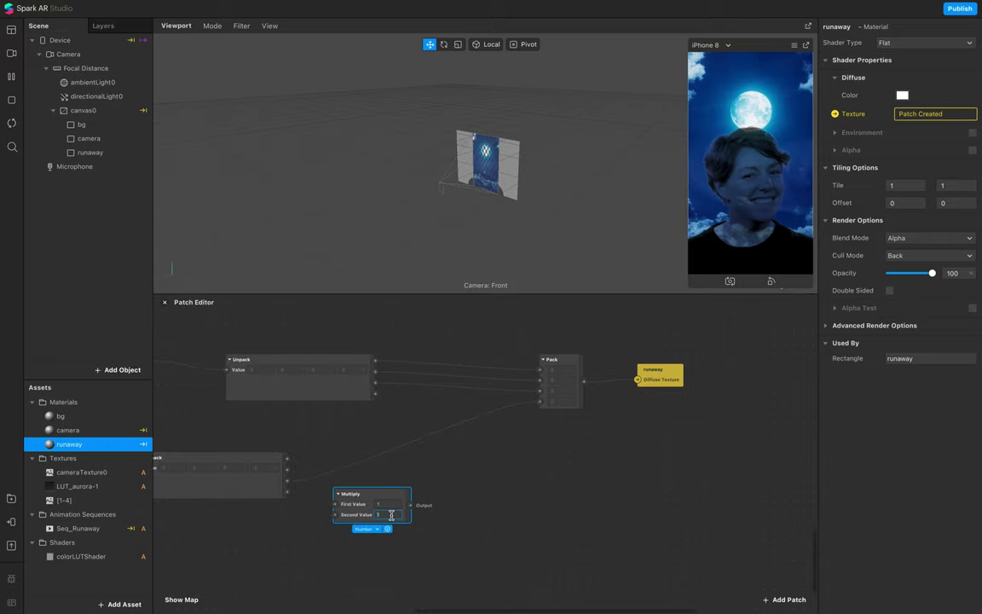
{"action": "left_click", "coordinate": [415, 510]}
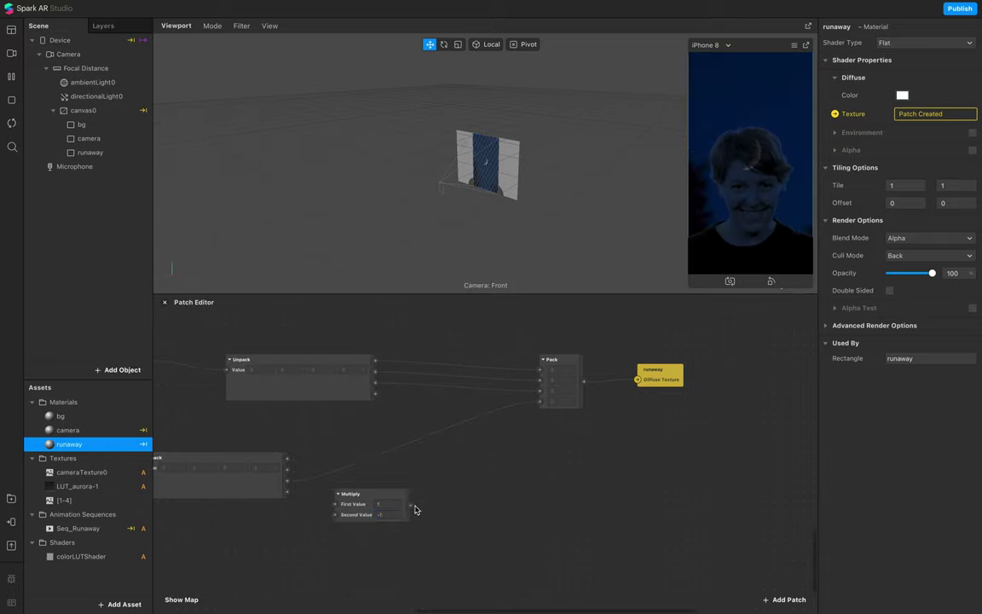
- Attach an Add patch to the Multiply output and set its second value to 1
{"action": "left_click_drag", "start_coordinate": [414, 505], "coordinate": [454, 489]}
{"action": "type", "text": "add"}
{"action": "key", "text": "Return"}
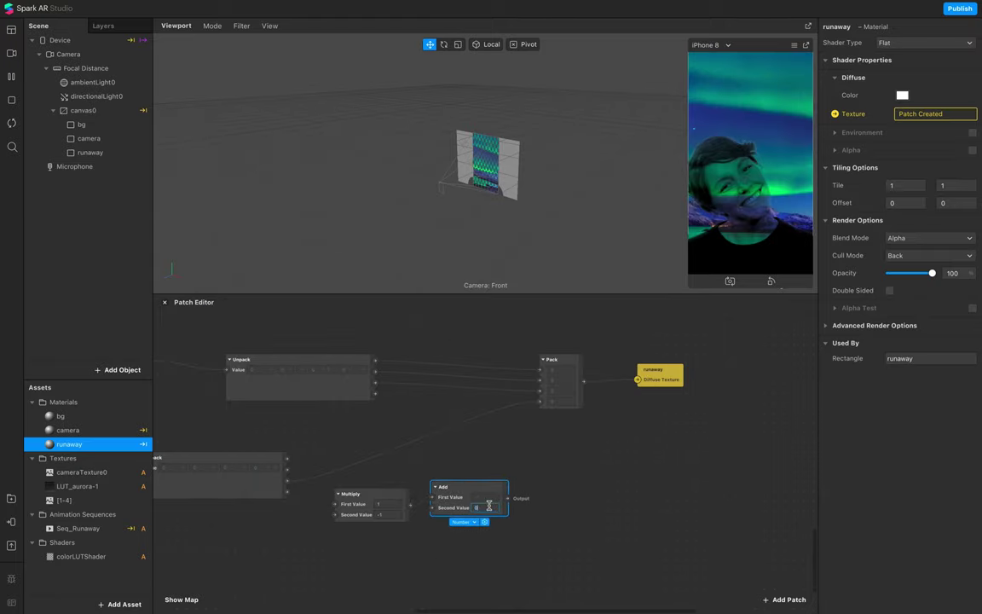
{"action": "type", "text": "1"}
{"action": "left_click", "coordinate": [623, 519]}
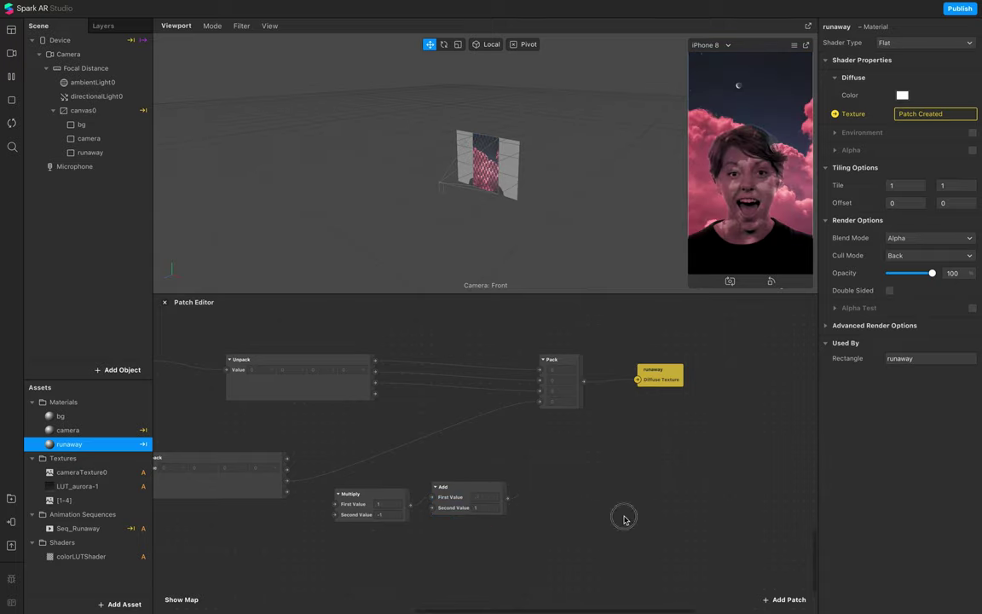
- Add a Mix patch beside the Add patch and set its second value to -1
{"action": "double_click", "coordinate": [545, 498]}
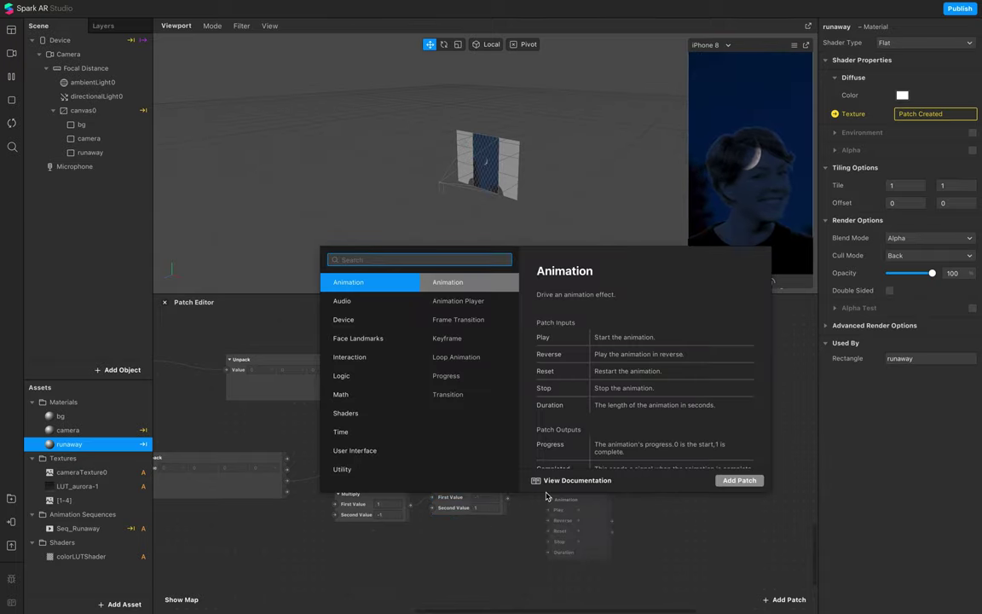
{"action": "type", "text": "mix"}
{"action": "key", "text": "Return"}
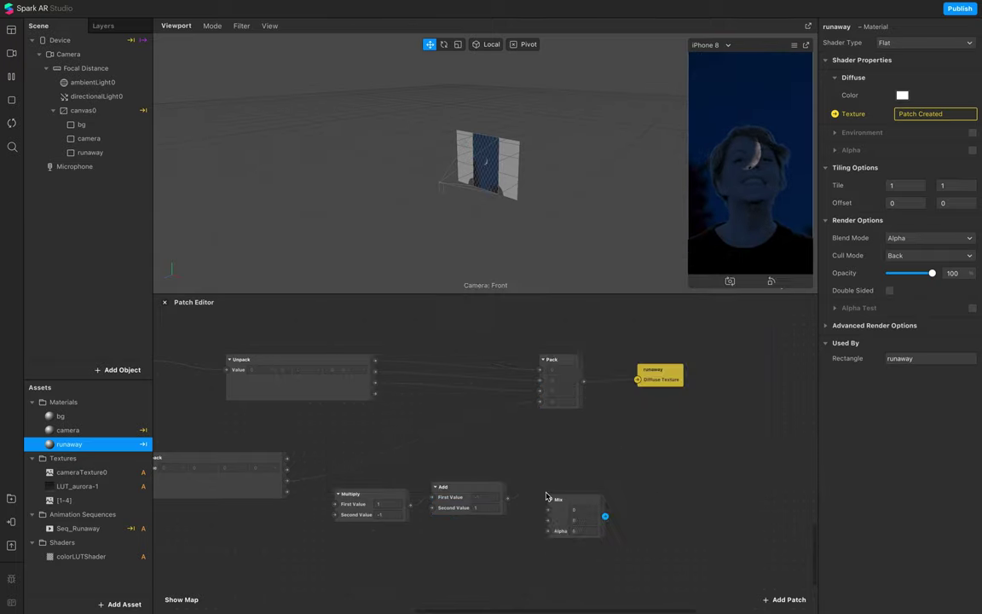
{"action": "left_click_drag", "start_coordinate": [547, 498], "coordinate": [555, 476]}
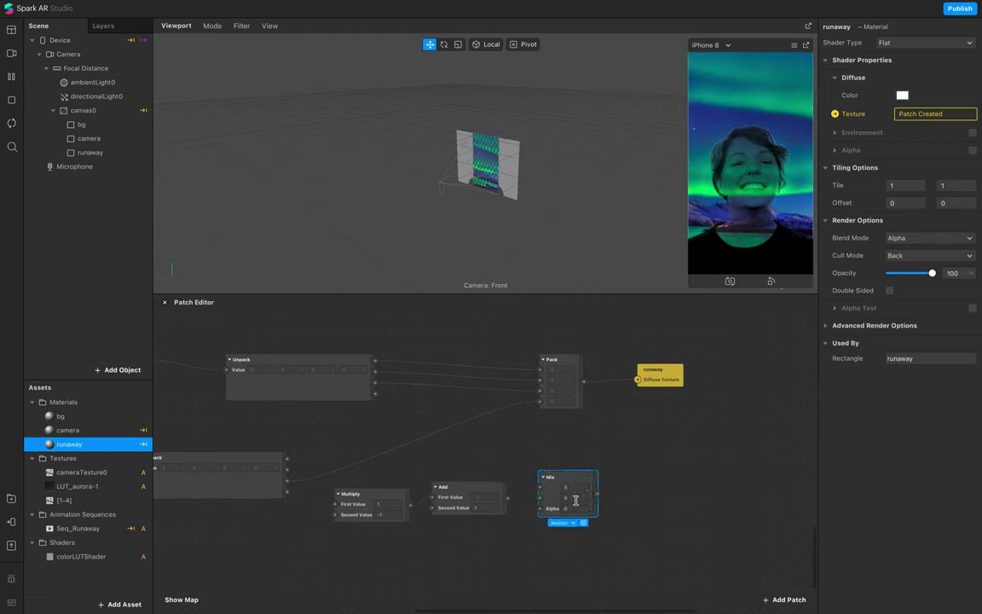
{"action": "type", "text": "-.1"}
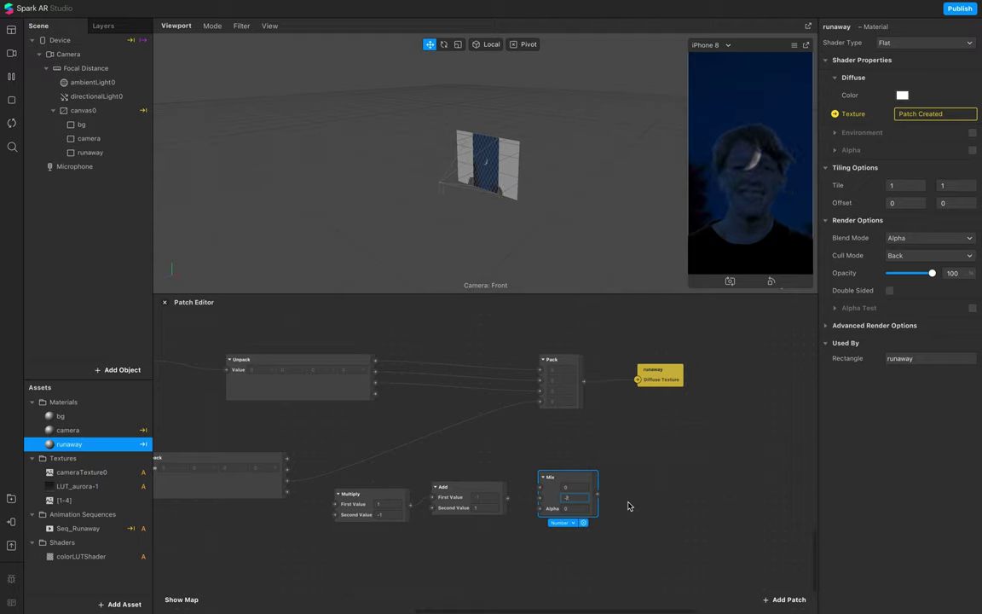
{"action": "left_click", "coordinate": [532, 457]}
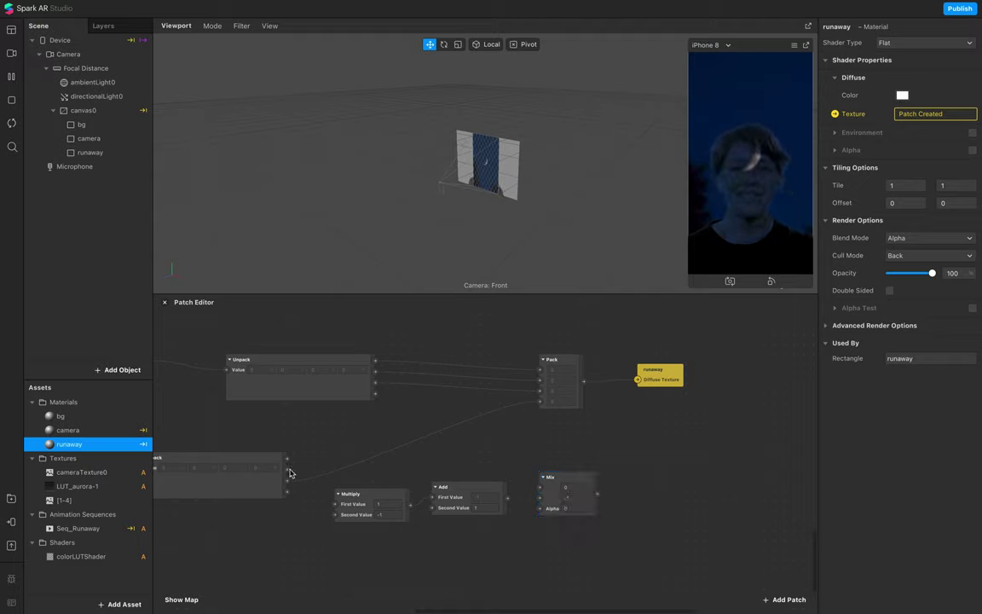
- Route the Camera-Alpha Unpack's third output through Multiply and Add into Mix's Alpha, and Seq_Runaway's fourth channel through Mix into Pack's fourth input
{"action": "left_click_drag", "start_coordinate": [289, 483], "coordinate": [337, 504]}
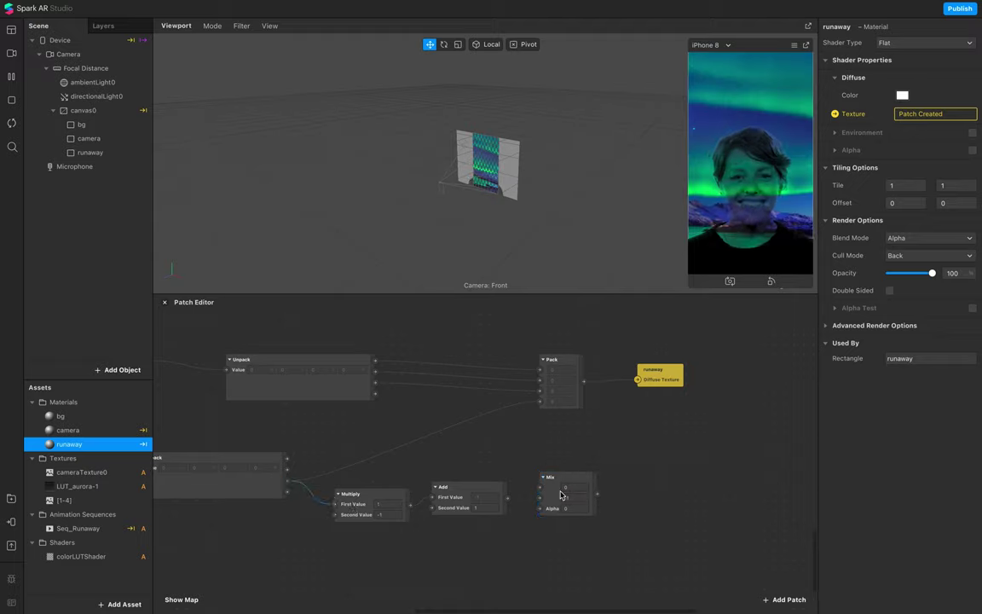
{"action": "left_click_drag", "start_coordinate": [507, 498], "coordinate": [539, 509]}
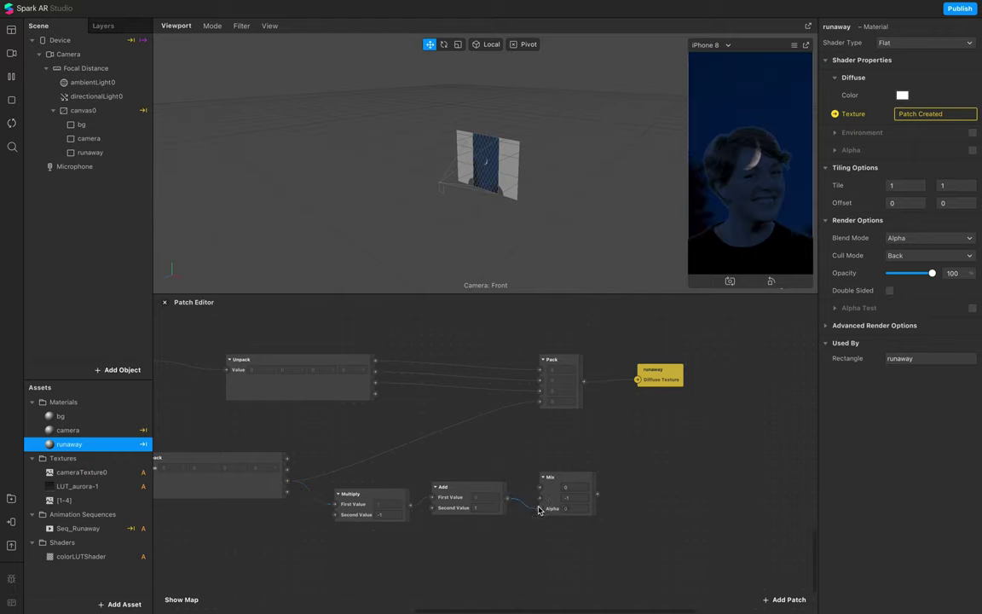
{"action": "left_click_drag", "start_coordinate": [375, 395], "coordinate": [537, 403]}
- Move the Pack and runaway patches to the right and the Mix patch up and to the left to tidy the graph
{"action": "left_click_drag", "start_coordinate": [693, 411], "coordinate": [648, 373]}
{"action": "scroll", "coordinate": [649, 371], "scroll_direction": "up", "scroll_amount": 3}
{"action": "scroll", "coordinate": [648, 371], "scroll_direction": "up", "scroll_amount": 5}
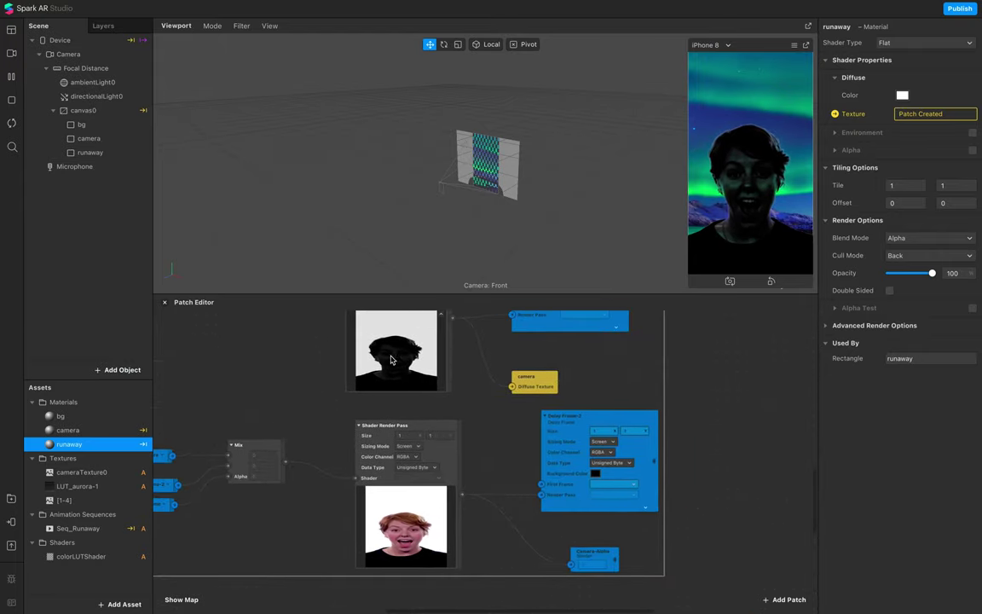
{"action": "scroll", "coordinate": [551, 487], "scroll_direction": "down", "scroll_amount": 1}
{"action": "scroll", "coordinate": [551, 487], "scroll_direction": "down", "scroll_amount": 5}
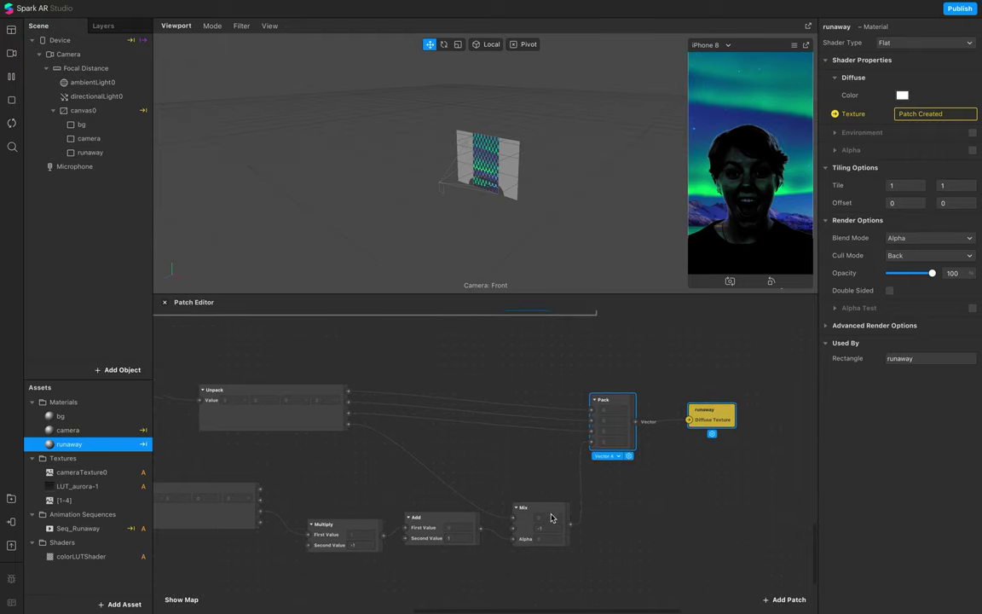
{"action": "left_click", "coordinate": [529, 497]}
{"action": "scroll", "coordinate": [512, 486], "scroll_direction": "left", "scroll_amount": 2}
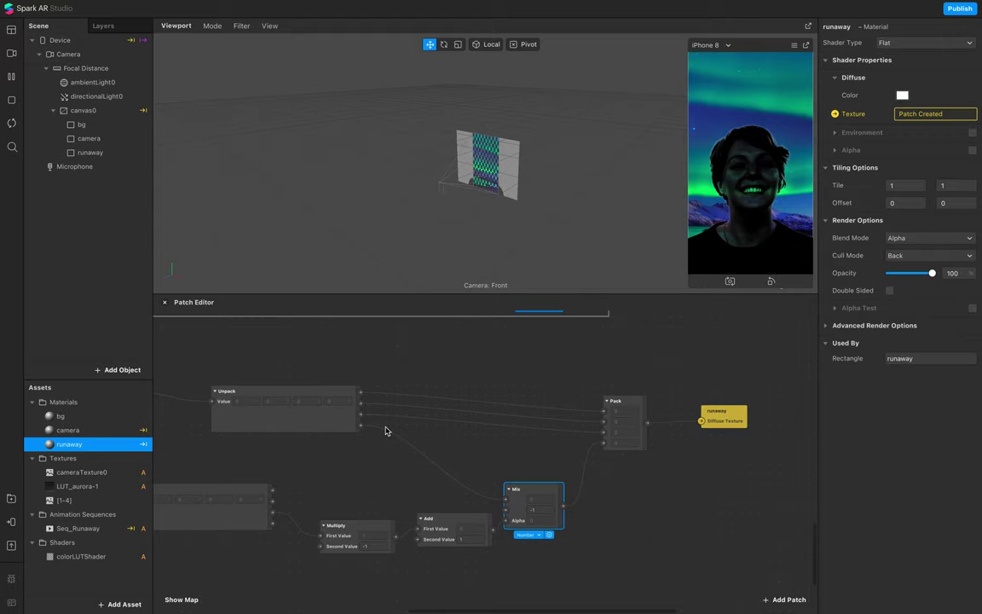
- Try another second value in the Mix patch, and set it back to -1
{"action": "scroll", "coordinate": [270, 423], "scroll_direction": "left", "scroll_amount": 5}
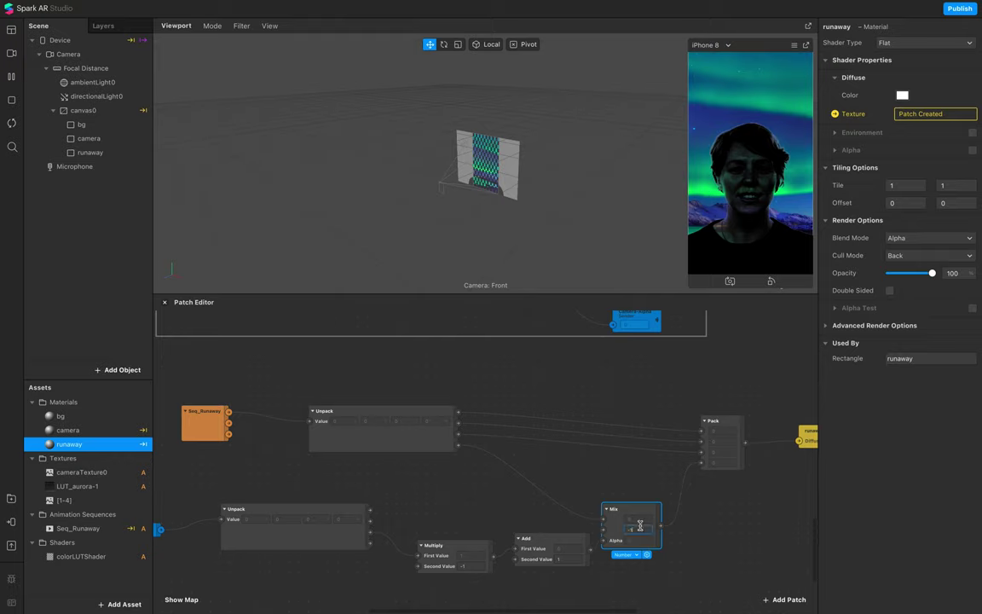
{"action": "left_click", "coordinate": [696, 546]}
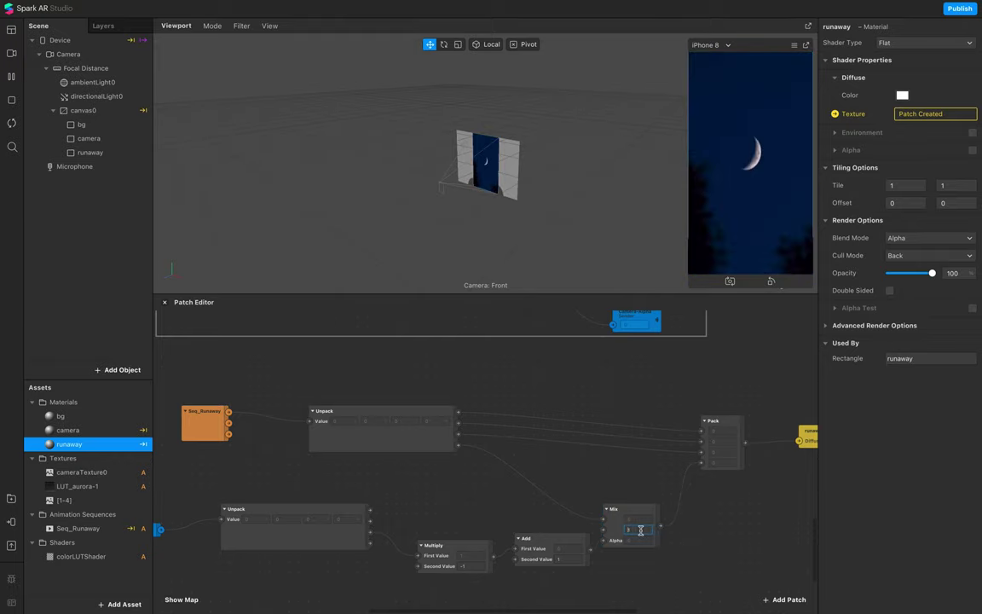
{"action": "left_click", "coordinate": [715, 553]}
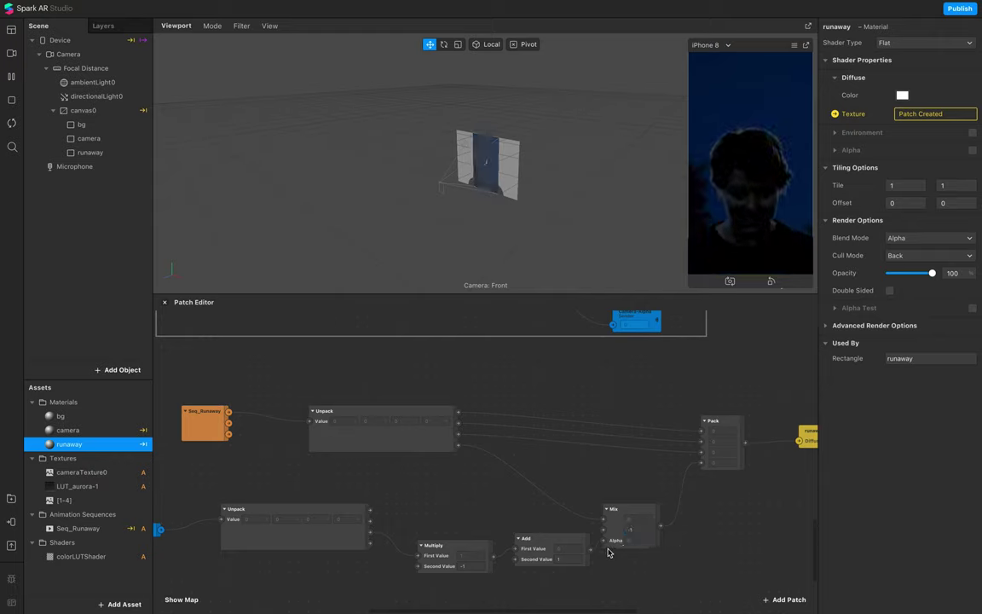
- Try feeding the Add output directly into Pack's fourth input, and reconnect the Mix output there
{"action": "left_click_drag", "start_coordinate": [594, 553], "coordinate": [689, 468]}
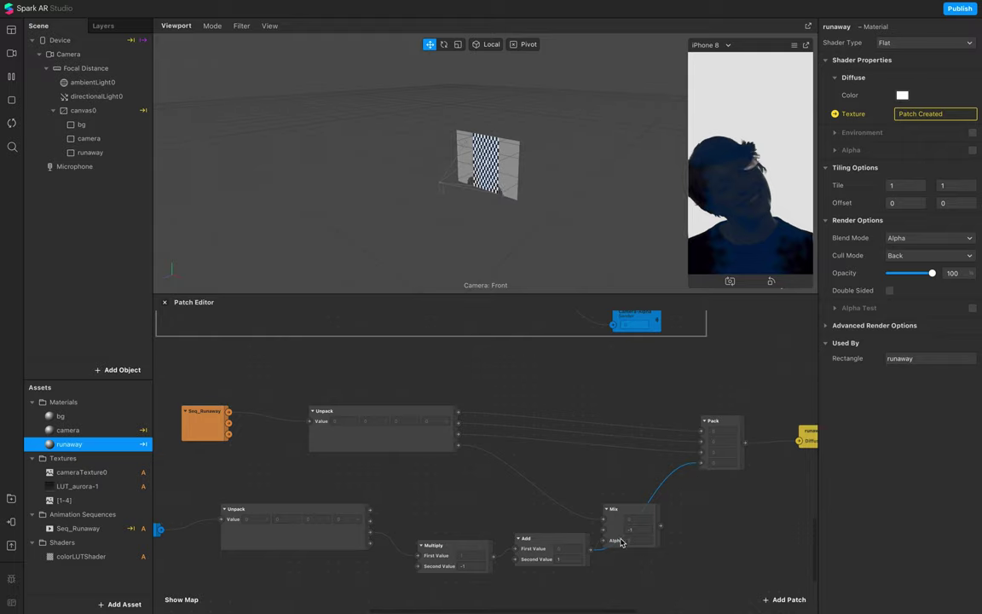
{"action": "left_click_drag", "start_coordinate": [673, 517], "coordinate": [662, 525]}
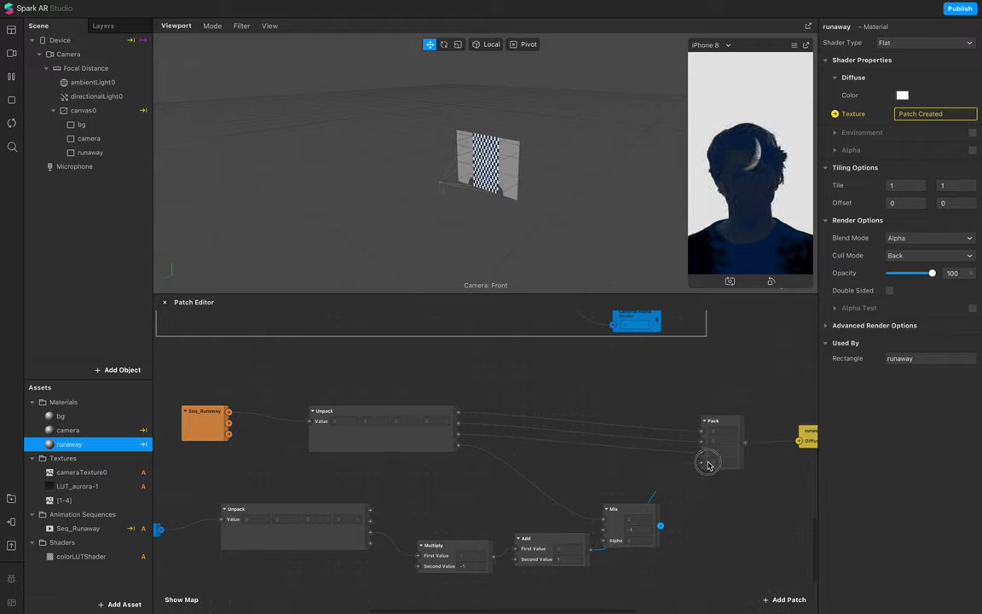
- Remove the link from the Seq_Runaway Unpack's fourth output to Mix's first input, and connect it again
{"action": "left_click", "coordinate": [588, 517]}
{"action": "key", "text": "Delete"}
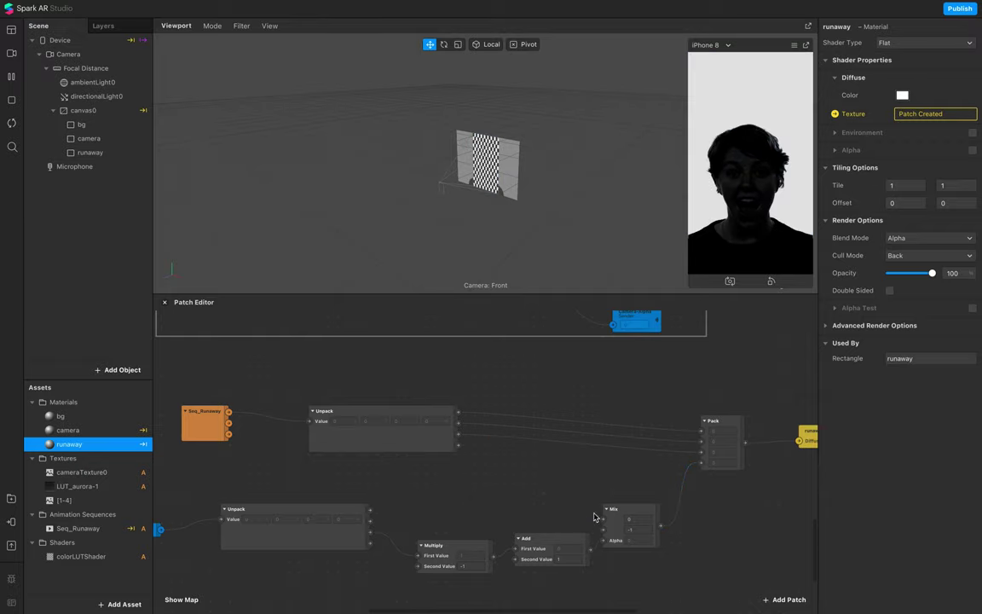
{"action": "left_click_drag", "start_coordinate": [459, 446], "coordinate": [604, 519]}
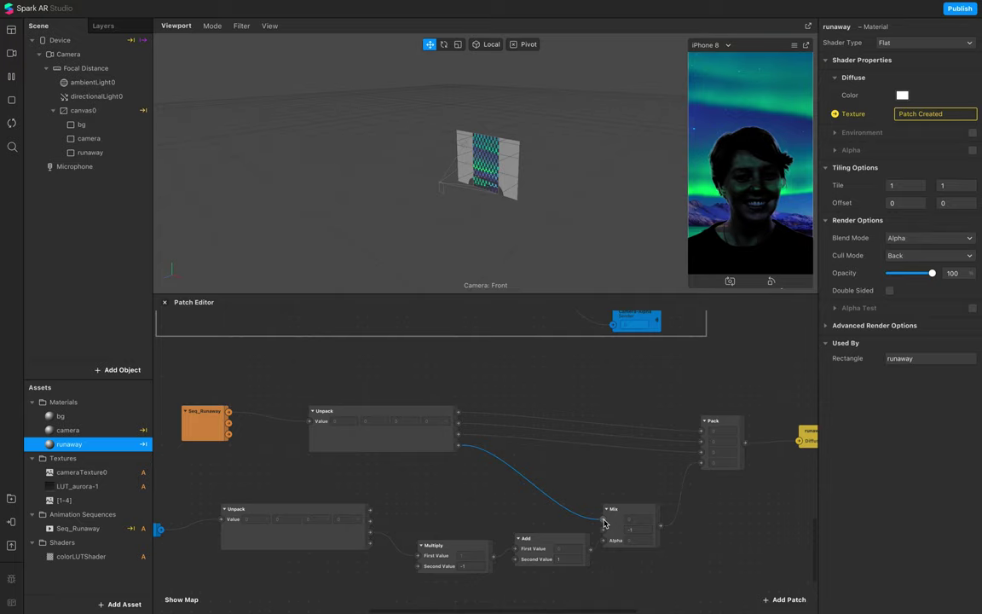
- Hide the camera rectangle so the effect shows without the camera layer
{"action": "scroll", "coordinate": [693, 487], "scroll_direction": "right", "scroll_amount": 3}
{"action": "scroll", "coordinate": [693, 487], "scroll_direction": "down", "scroll_amount": 2}
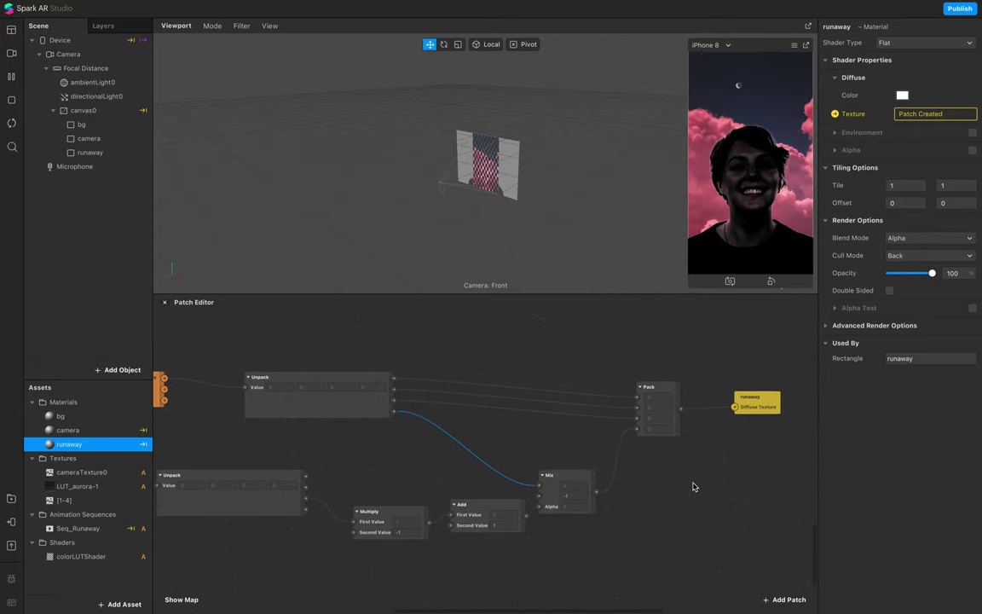
{"action": "left_click", "coordinate": [494, 171]}
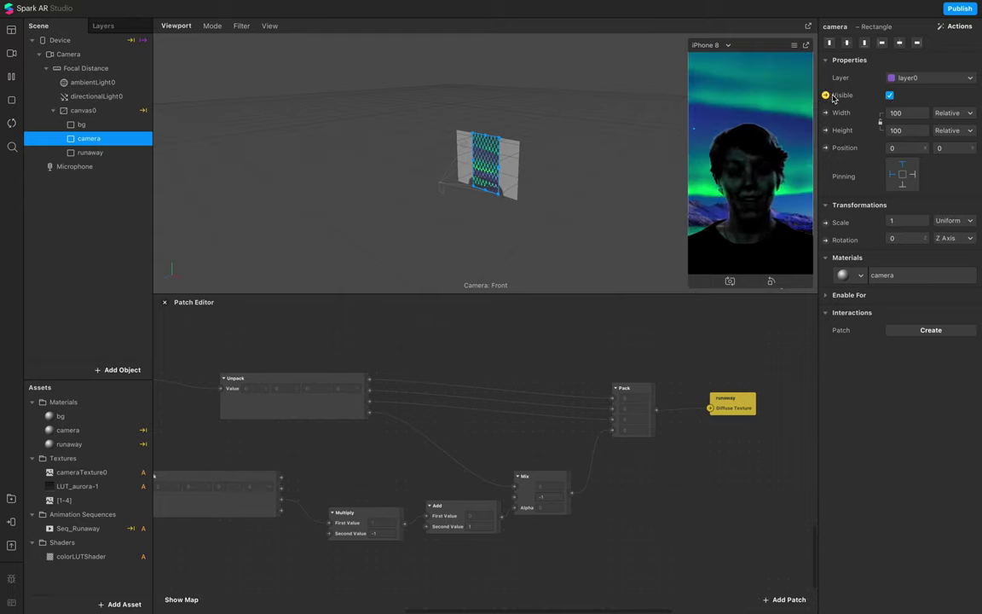
{"action": "left_click", "coordinate": [889, 96]}
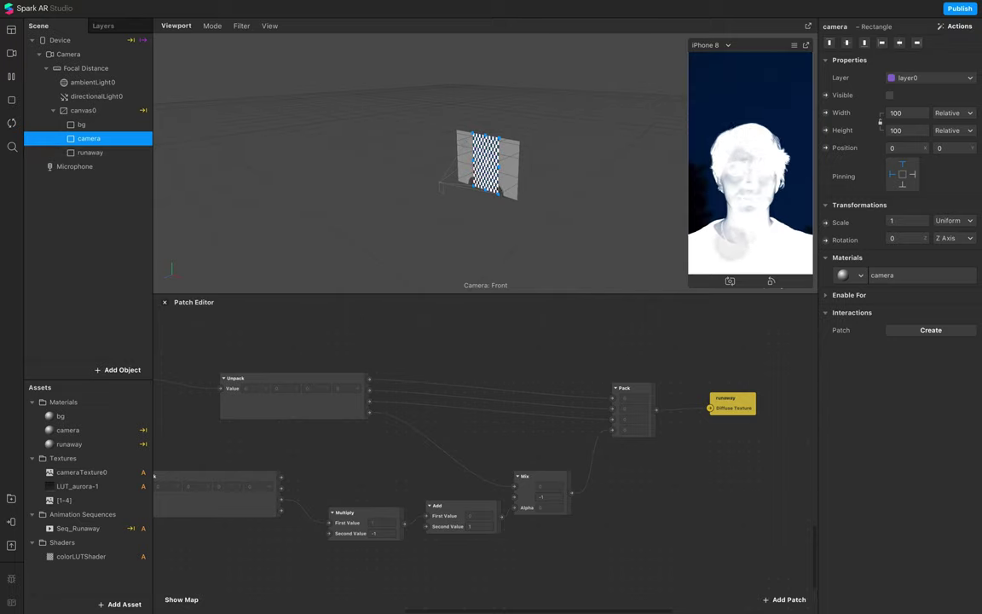
- Hide the bg rectangle to compare the preview, and make it visible again
{"action": "left_click", "coordinate": [95, 125]}
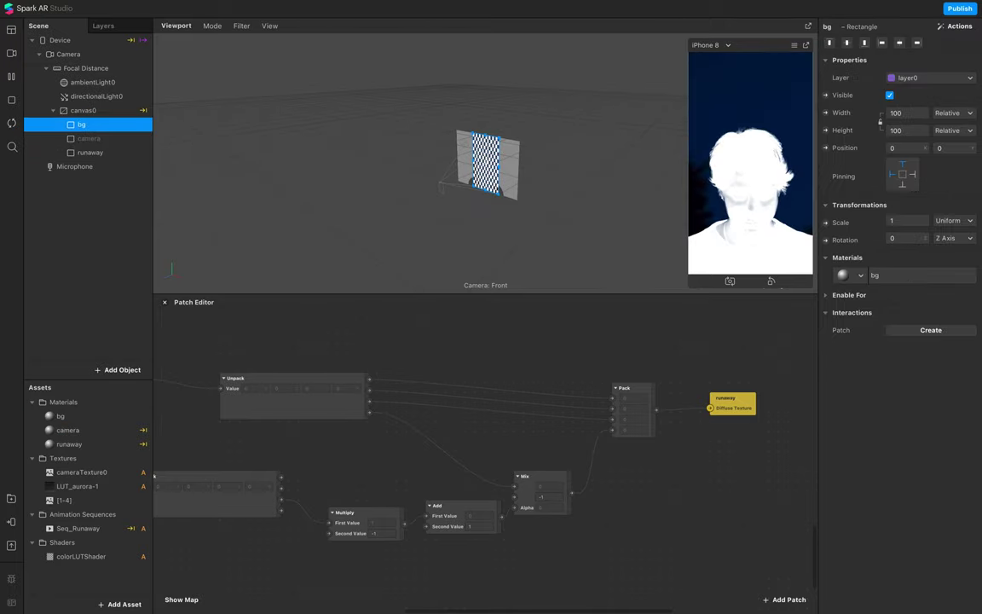
{"action": "left_click", "coordinate": [890, 95]}
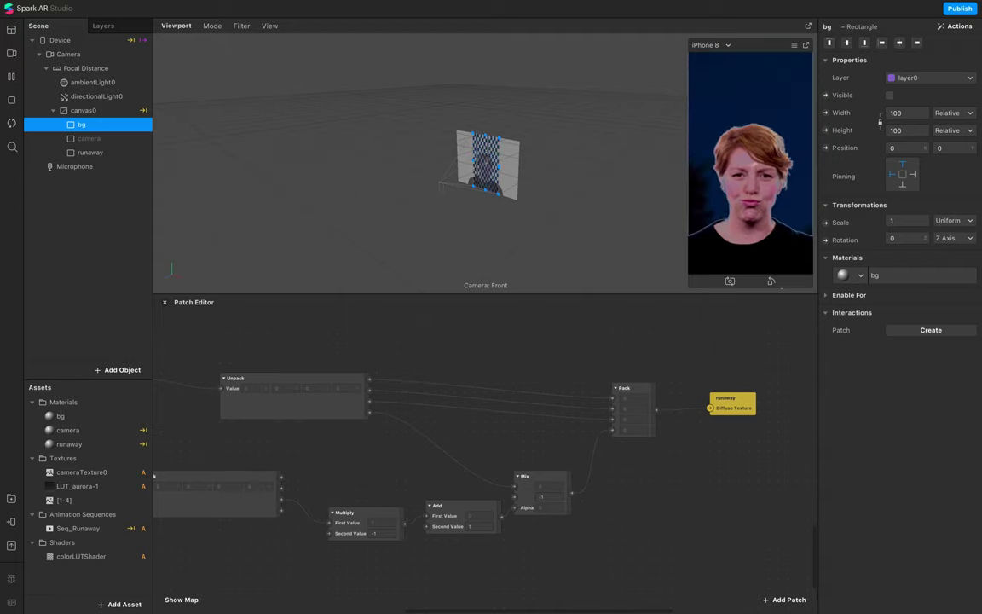
{"action": "left_click", "coordinate": [892, 275]}
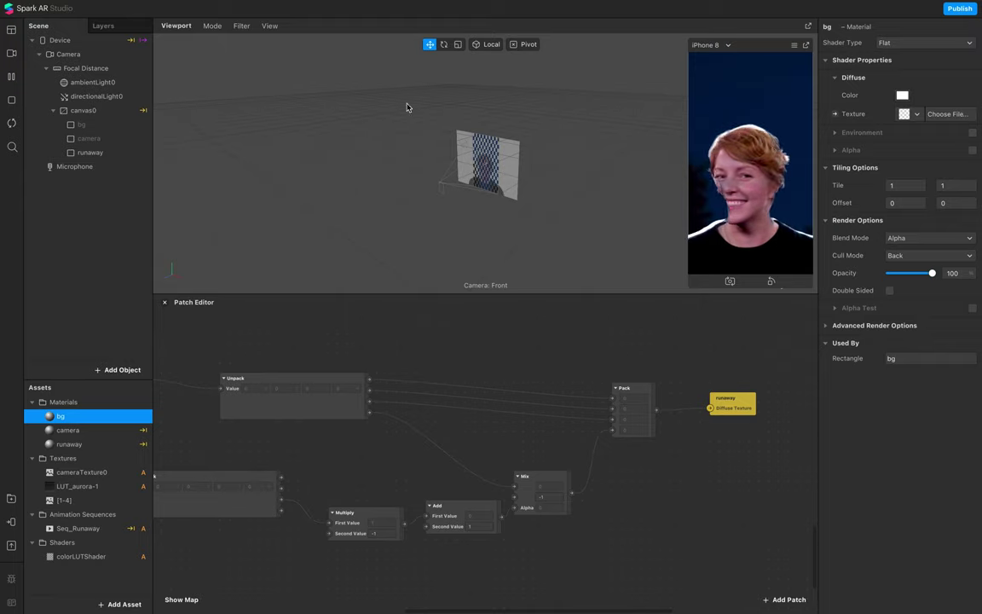
{"action": "left_click", "coordinate": [84, 126]}
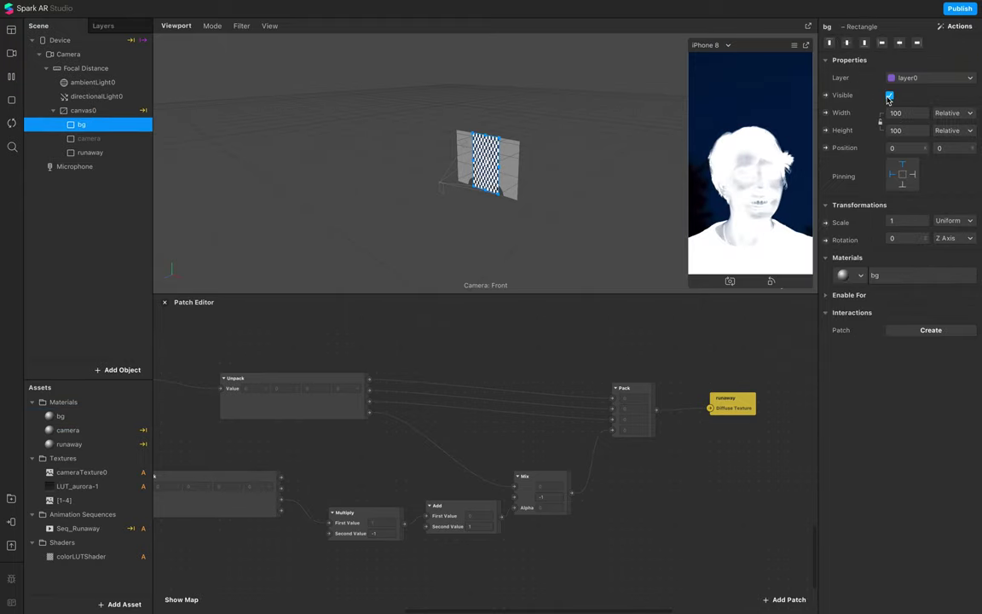
- Set the bg material's diffuse color to the black Licorice swatch, and make the camera rectangle visible again
{"action": "left_click", "coordinate": [885, 276]}
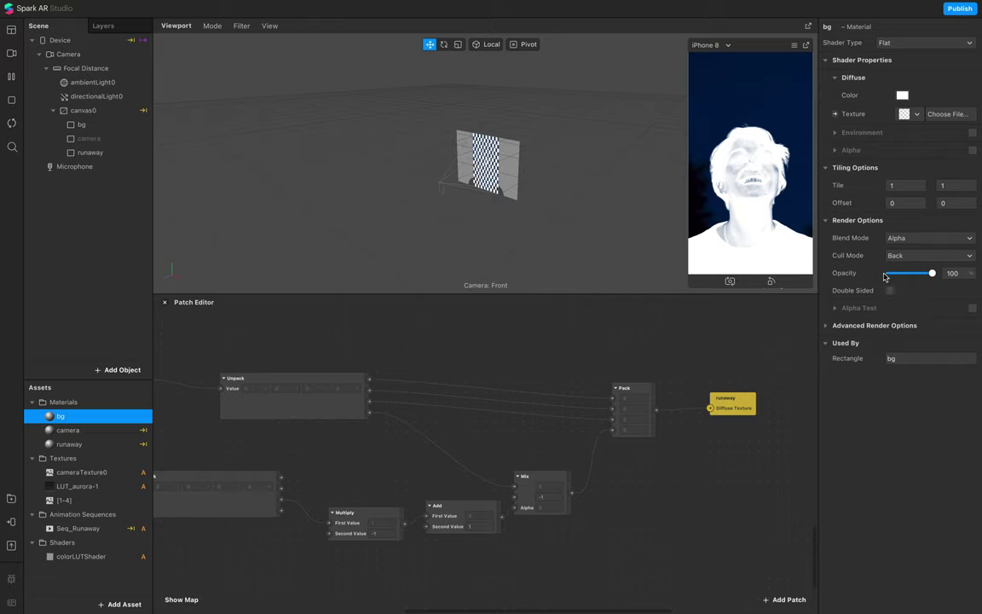
{"action": "left_click", "coordinate": [902, 94]}
{"action": "left_click", "coordinate": [158, 316]}
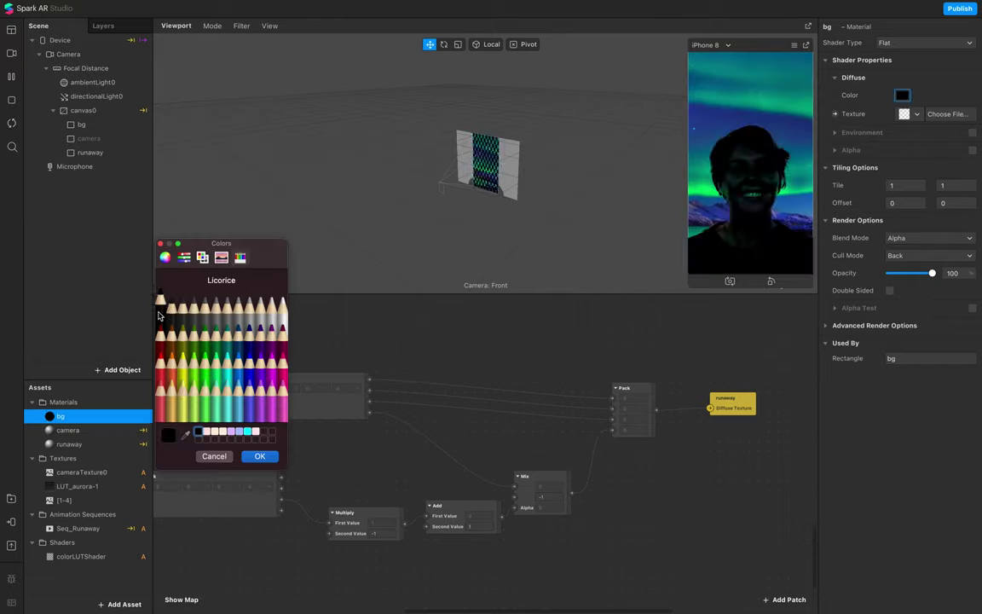
{"action": "left_click", "coordinate": [261, 456]}
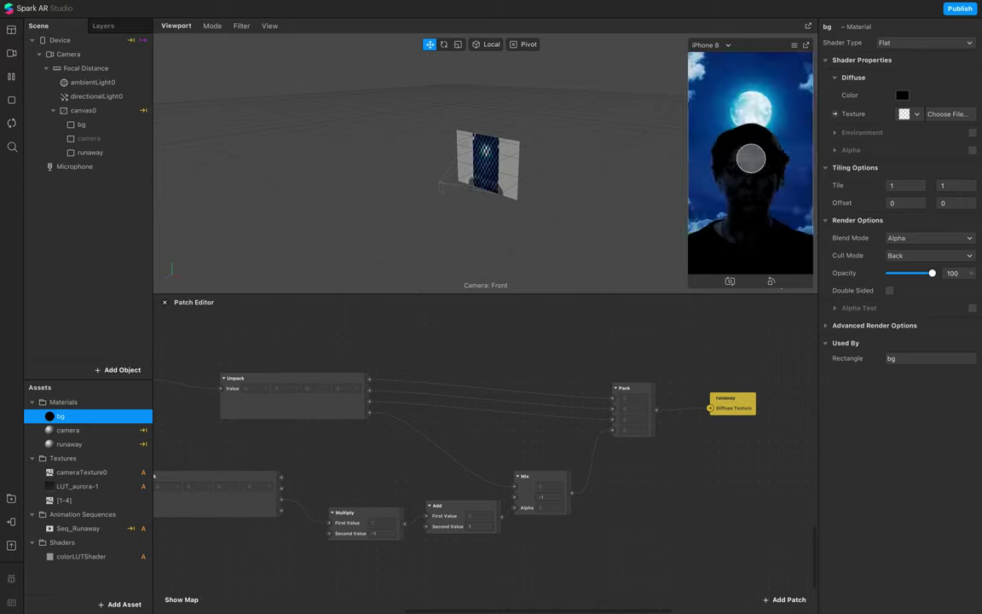
{"action": "left_click", "coordinate": [83, 138]}
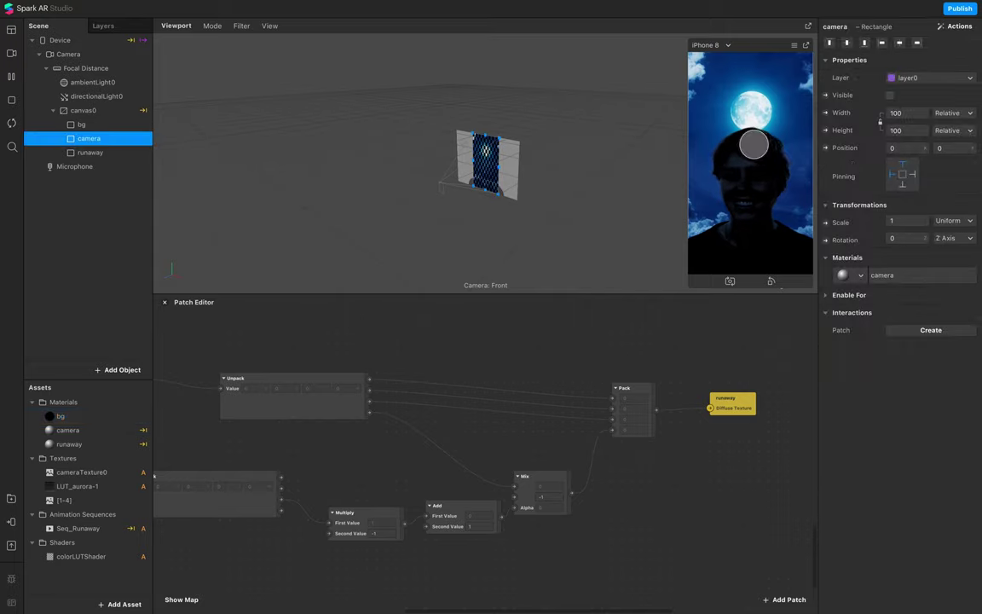
{"action": "left_click", "coordinate": [890, 96]}
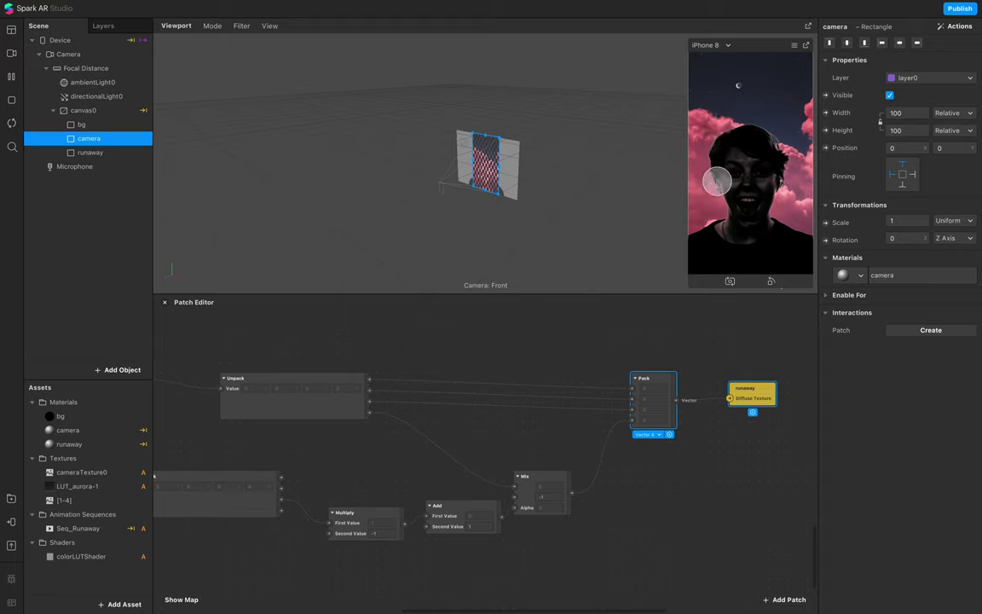
- Add a Smooth Step patch in the empty area below the Pack patch
{"action": "right_click", "coordinate": [607, 498]}
{"action": "type", "text": "s"}
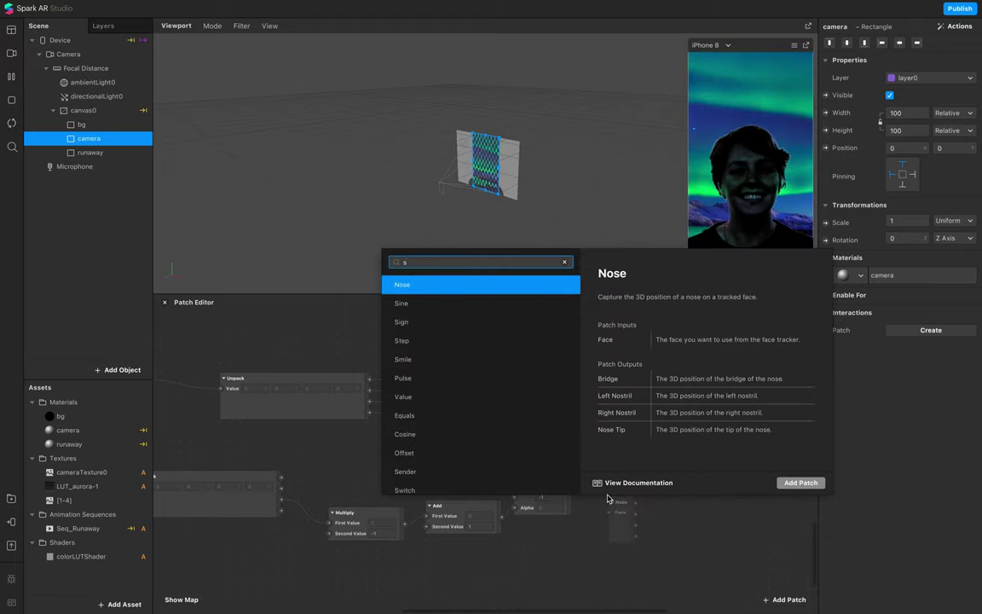
{"action": "type", "text": "moo"}
{"action": "key", "text": "Down"}
{"action": "key", "text": "Up"}
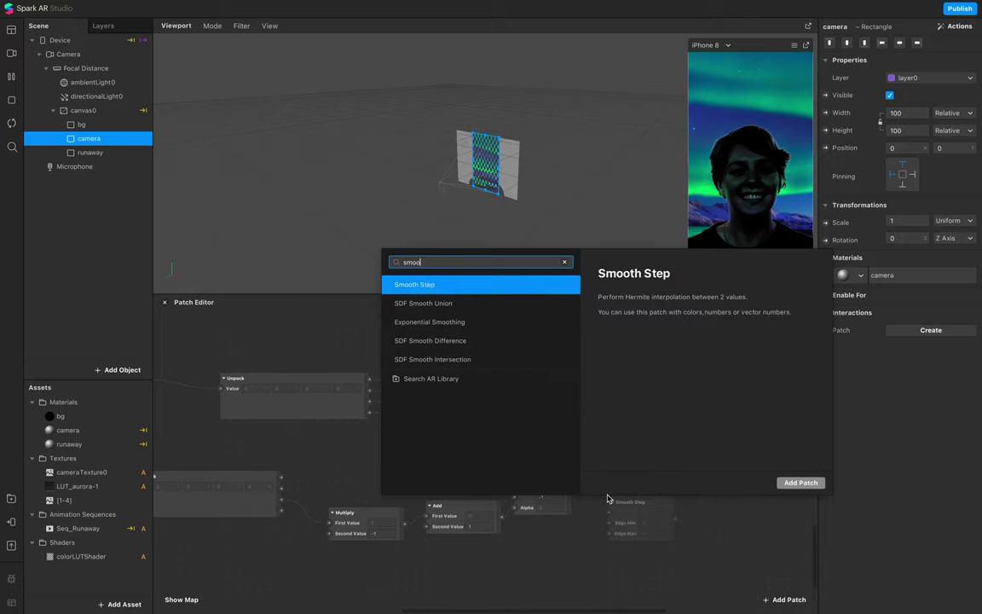
{"action": "key", "text": "Return"}
- Move the Pack and runaway patches further right to make room beside the Mix patch
{"action": "scroll", "coordinate": [725, 521], "scroll_direction": "right", "scroll_amount": 3}
{"action": "left_click_drag", "start_coordinate": [693, 415], "coordinate": [548, 360]}
{"action": "left_click_drag", "start_coordinate": [560, 377], "coordinate": [638, 377]}
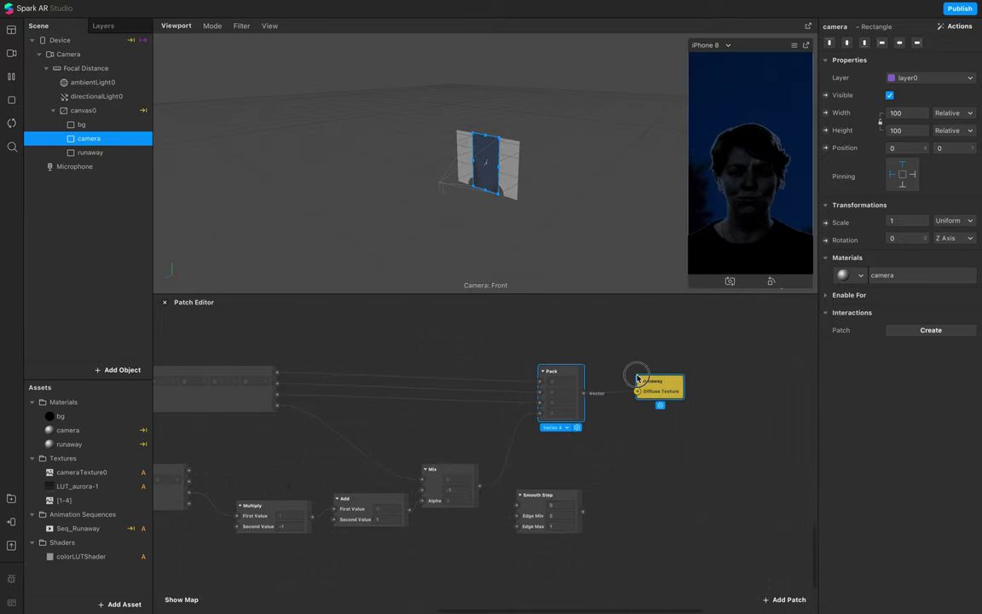
- Place Smooth Step beside Mix and connect it between Mix's output and Pack's fourth input
{"action": "left_click_drag", "start_coordinate": [551, 498], "coordinate": [555, 461]}
{"action": "left_click_drag", "start_coordinate": [462, 471], "coordinate": [519, 471]}
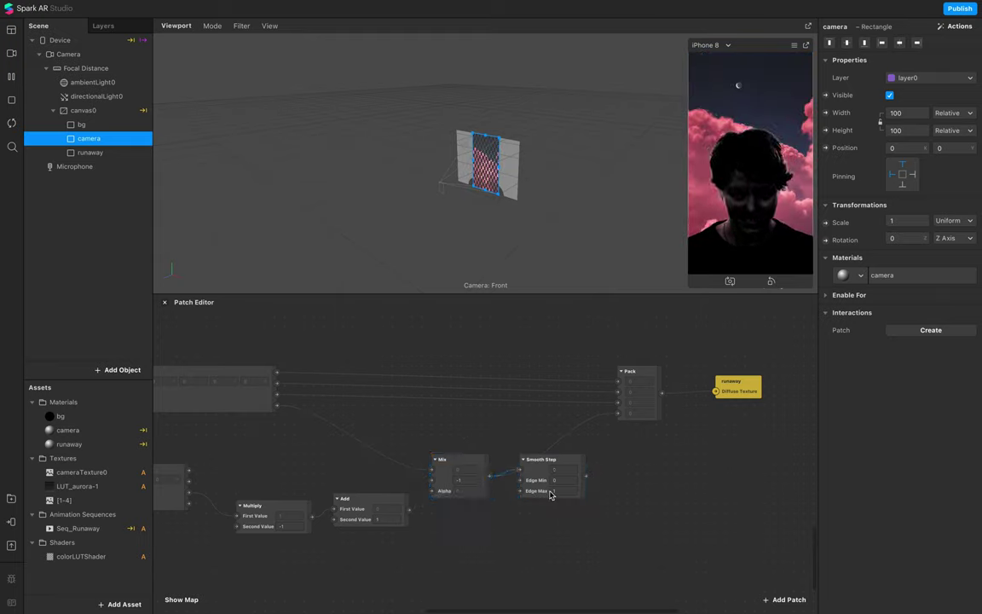
{"action": "left_click_drag", "start_coordinate": [586, 476], "coordinate": [618, 415]}
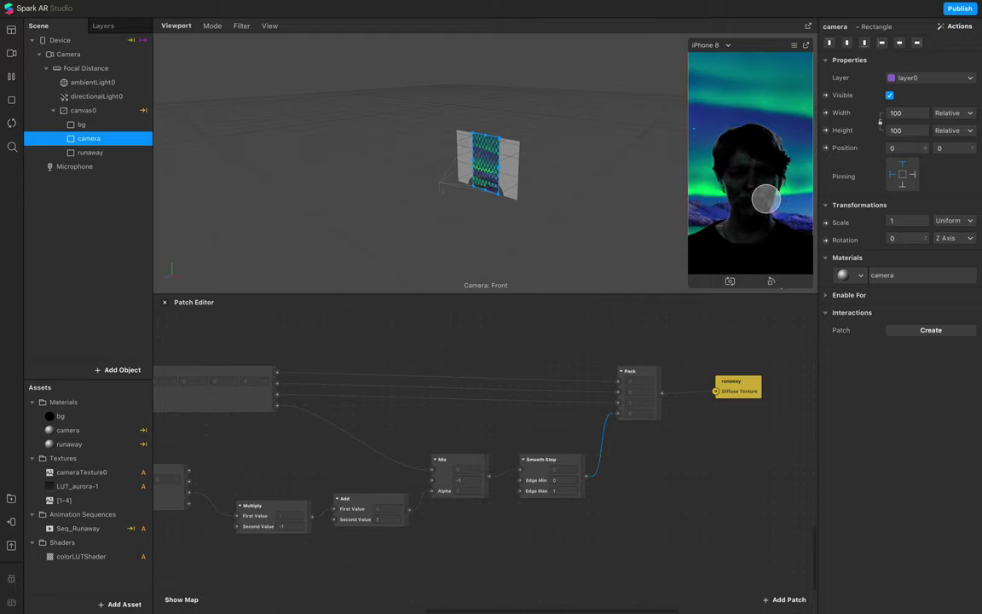
- Try an Edge Max of 0.8 in the Smooth Step patch
{"action": "left_click", "coordinate": [562, 490]}
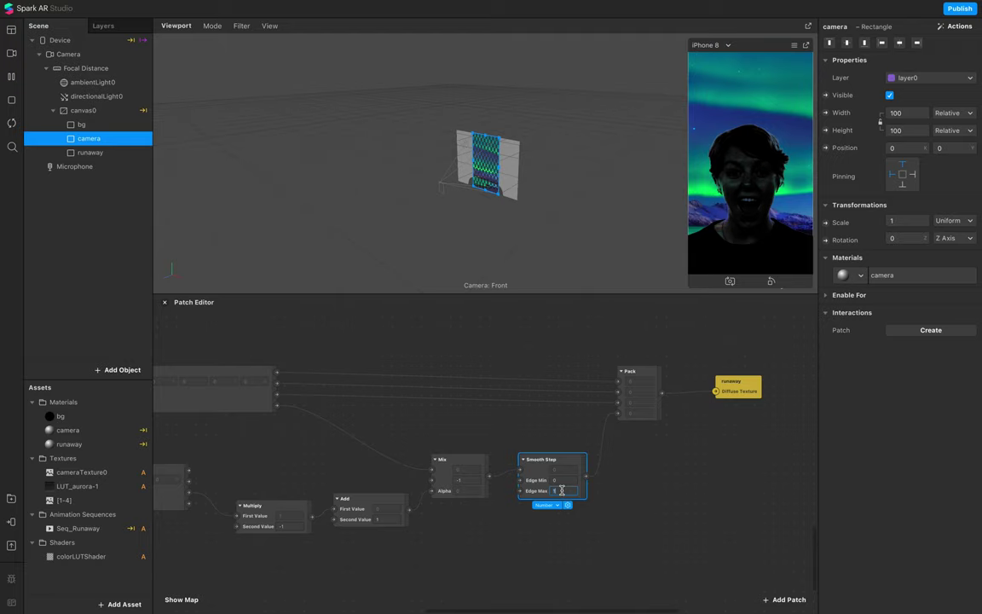
{"action": "type", "text": "1"}
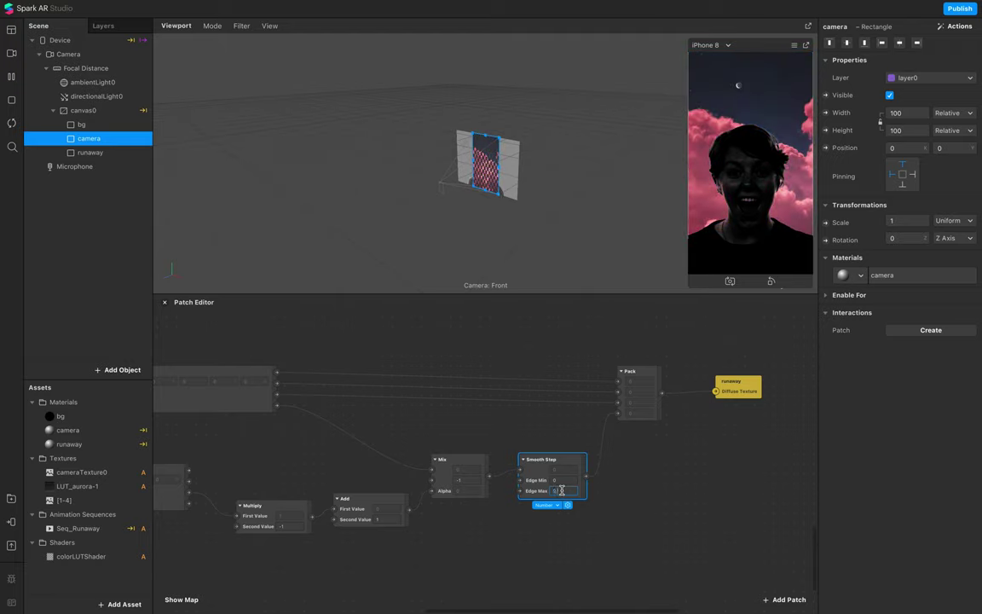
{"action": "key", "text": "Return"}
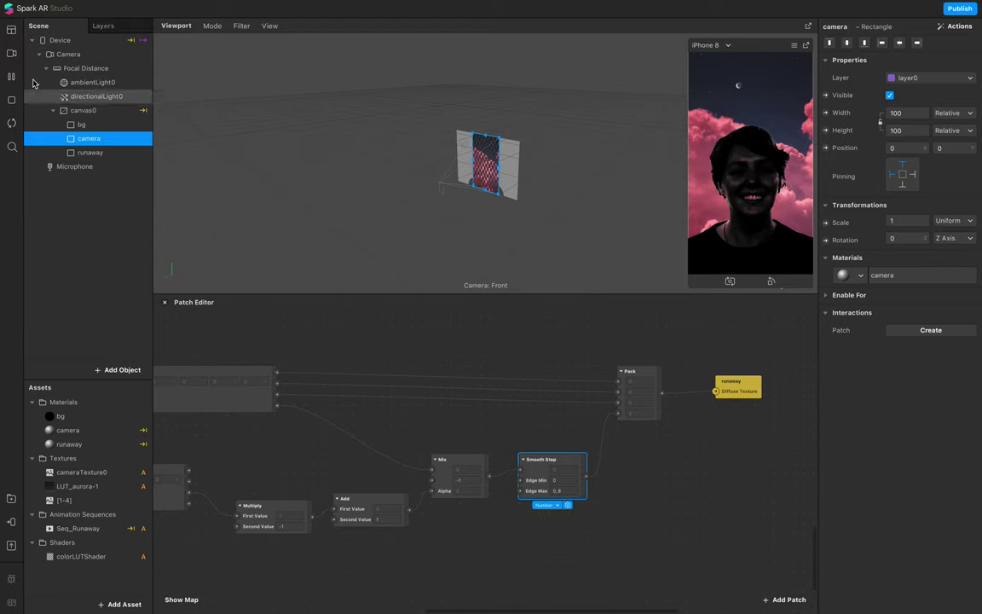
- Switch the preview to the simulation video of the man in a turban, and try Edge Max values of 0.9 and 0.95
{"action": "left_click", "coordinate": [11, 53]}
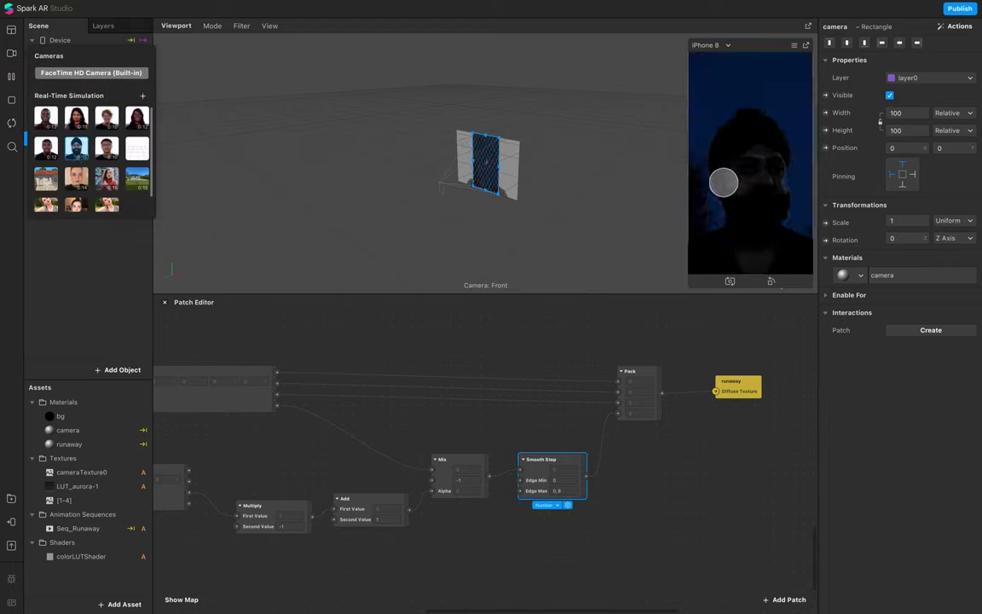
{"action": "left_click", "coordinate": [564, 492]}
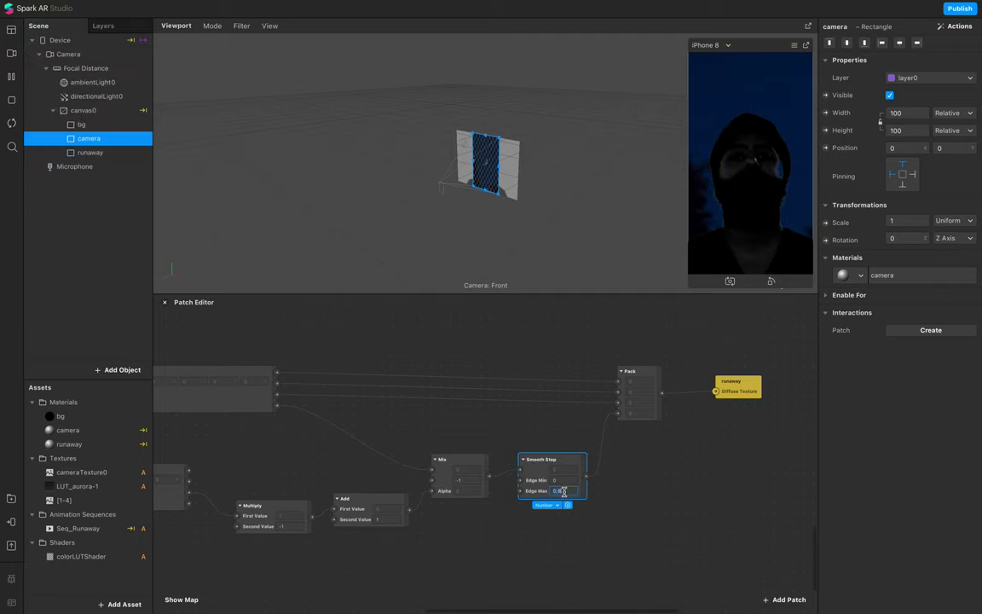
{"action": "type", "text": "0,"}
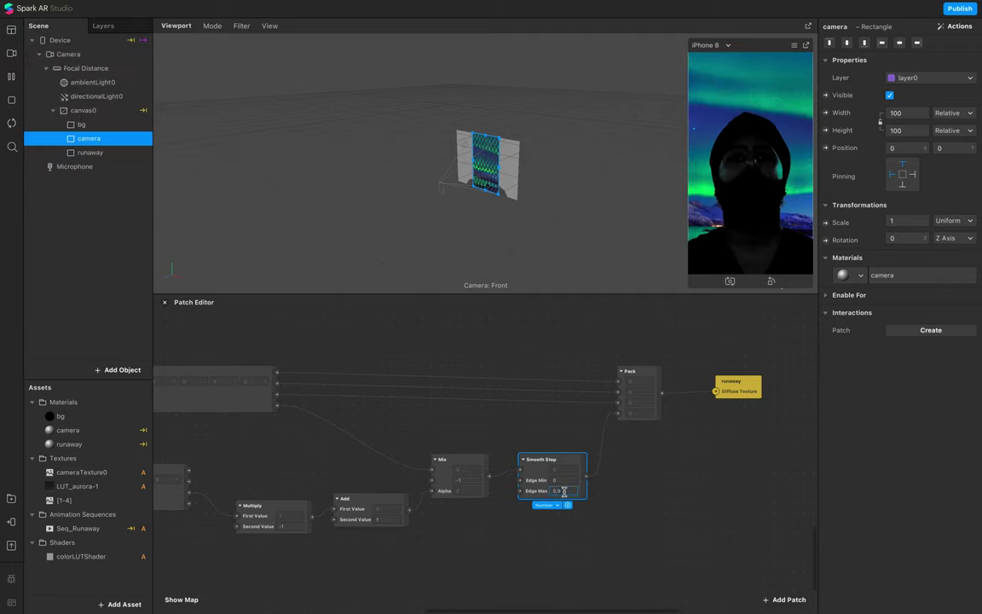
{"action": "left_click", "coordinate": [723, 526]}
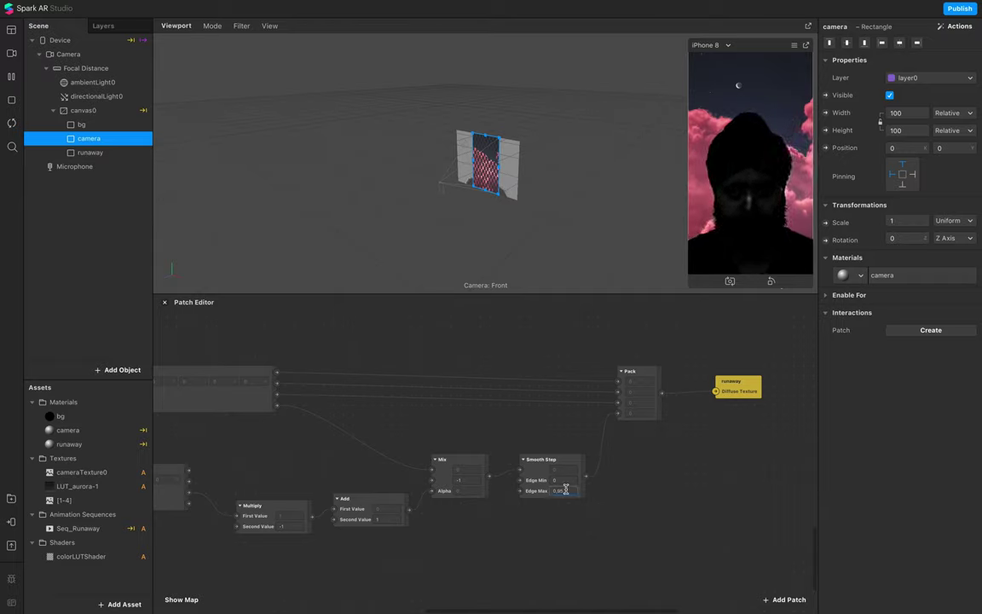
{"action": "key", "text": "Return"}
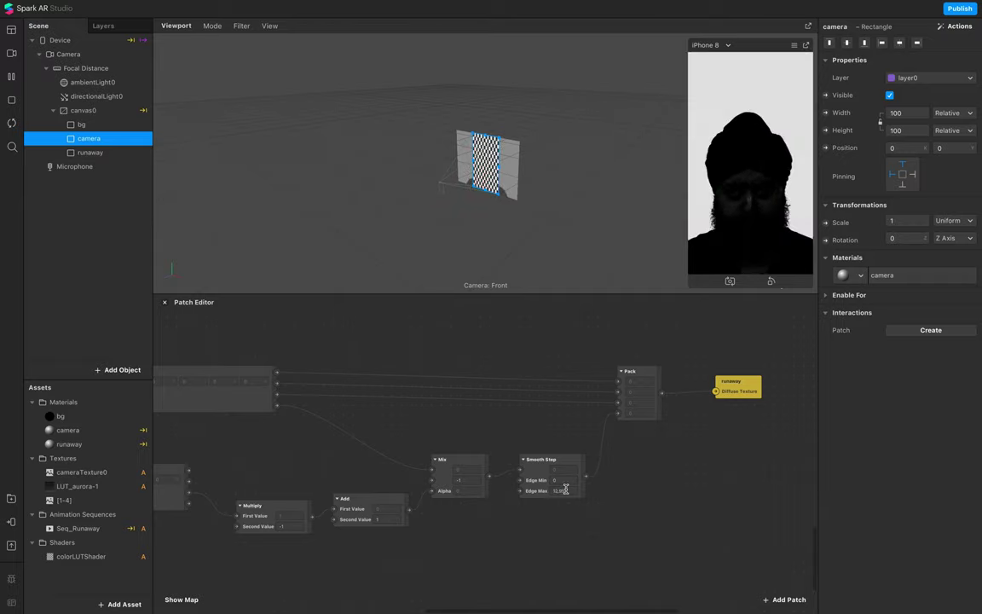
- Set Smooth Step's Edge Max back to 1 to compare the mask
{"action": "left_click", "coordinate": [564, 491]}
{"action": "type", "text": "1"}
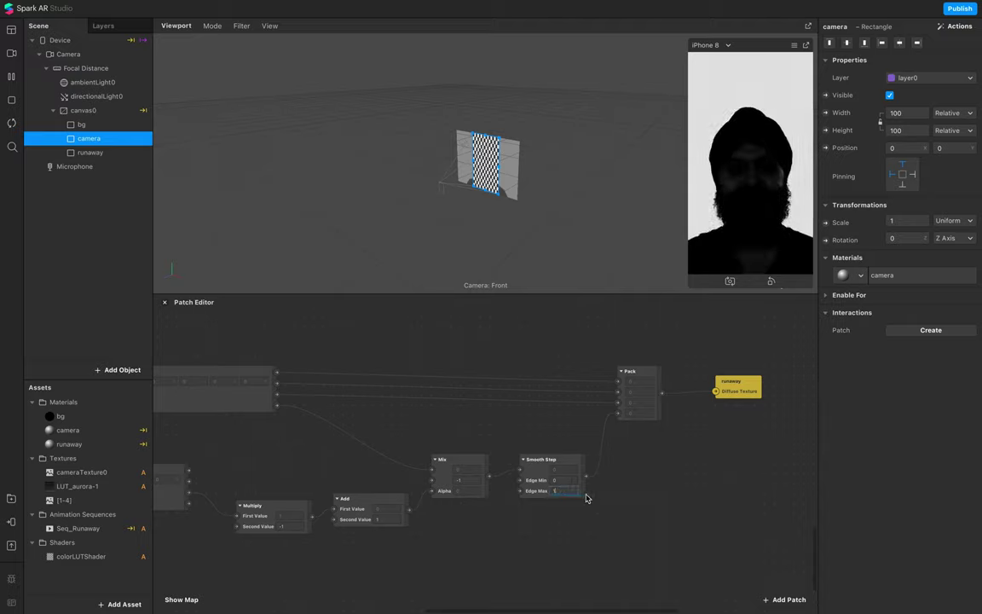
{"action": "left_click", "coordinate": [629, 500]}
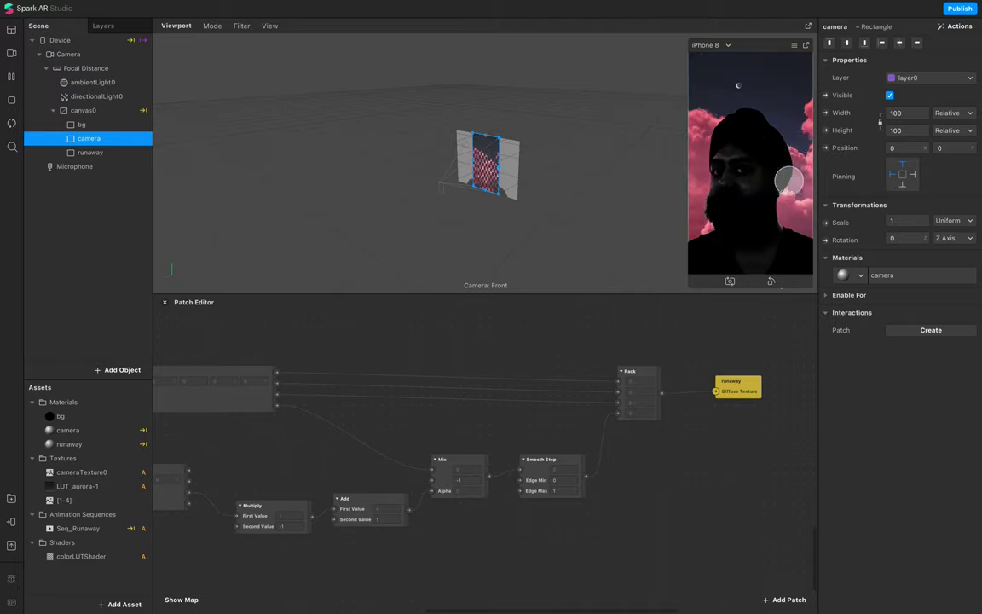
- Set the Smooth Step patch's Edge Max to 0.7
{"action": "double_click", "coordinate": [558, 492]}
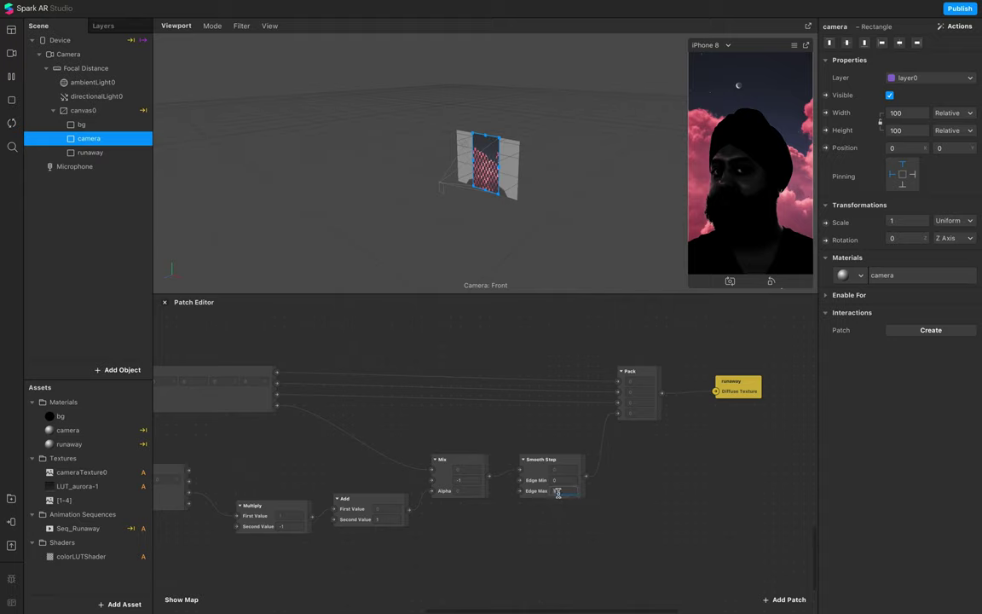
{"action": "type", "text": "0.7"}
{"action": "key", "text": "Return"}
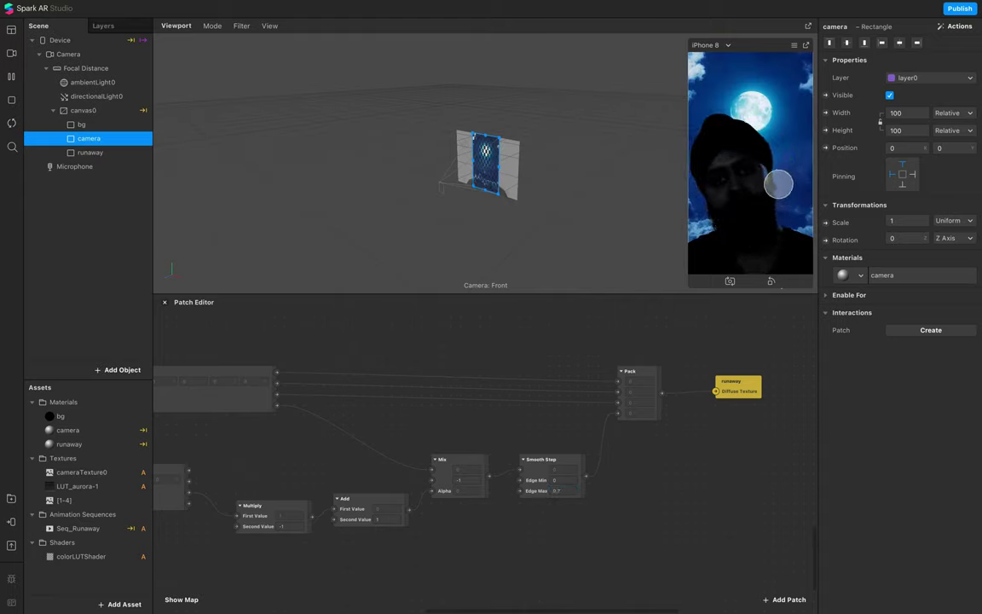
- Preview the effect on the simulation video of the building and lawn, and select the camera rectangle
{"action": "left_click", "coordinate": [12, 53]}
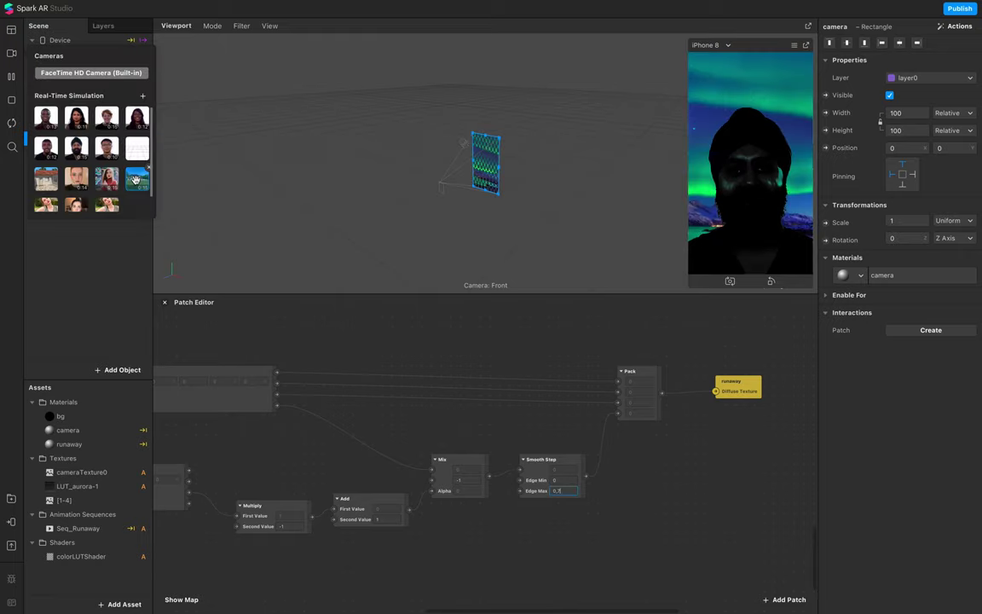
{"action": "left_click", "coordinate": [135, 179]}
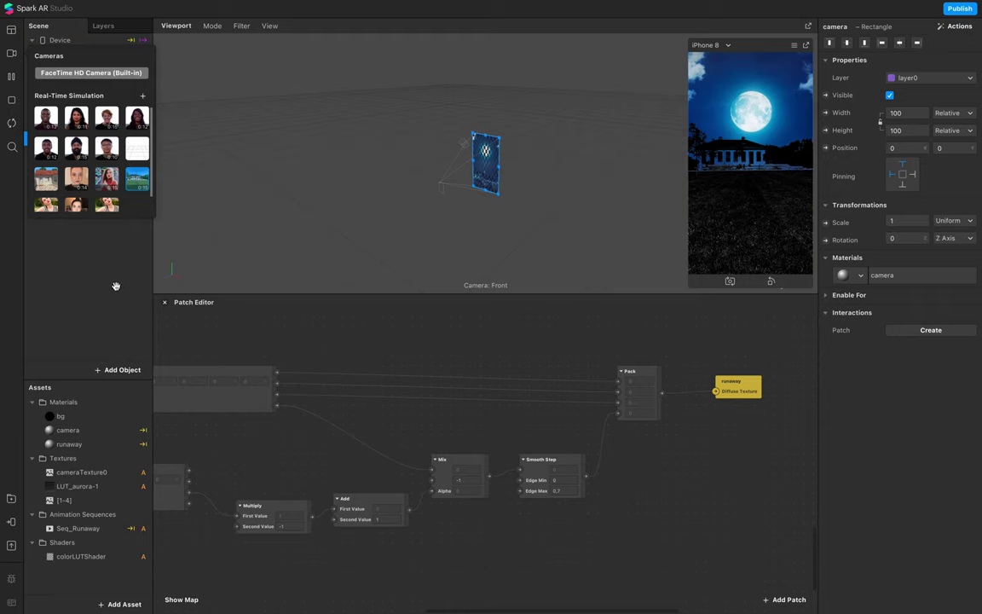
{"action": "left_click", "coordinate": [169, 149]}
{"action": "left_click", "coordinate": [89, 139]}
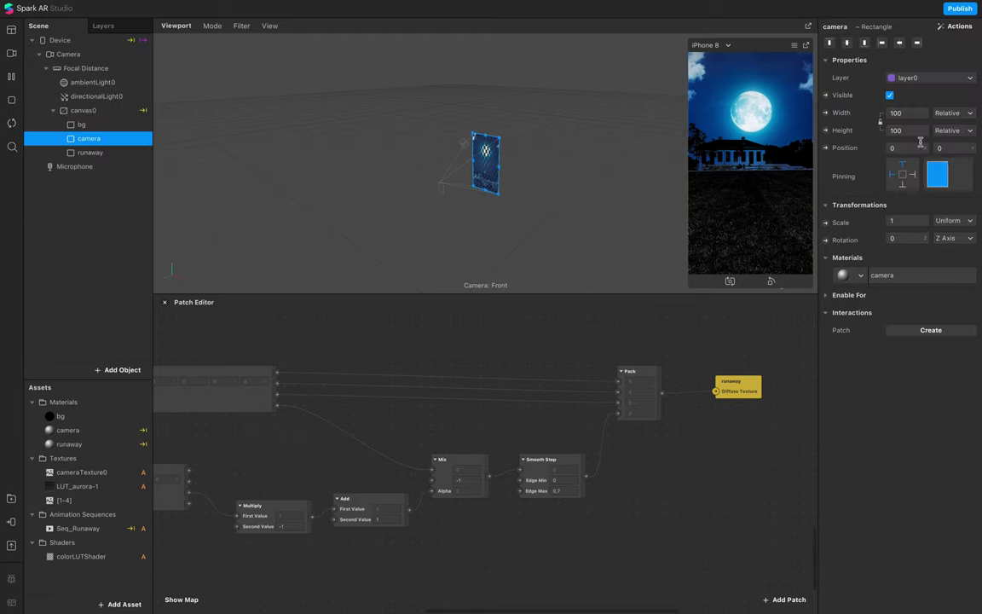
- Switch the preview source to the built-in FaceTime HD camera and clear the scene selection
{"action": "left_click", "coordinate": [72, 141]}
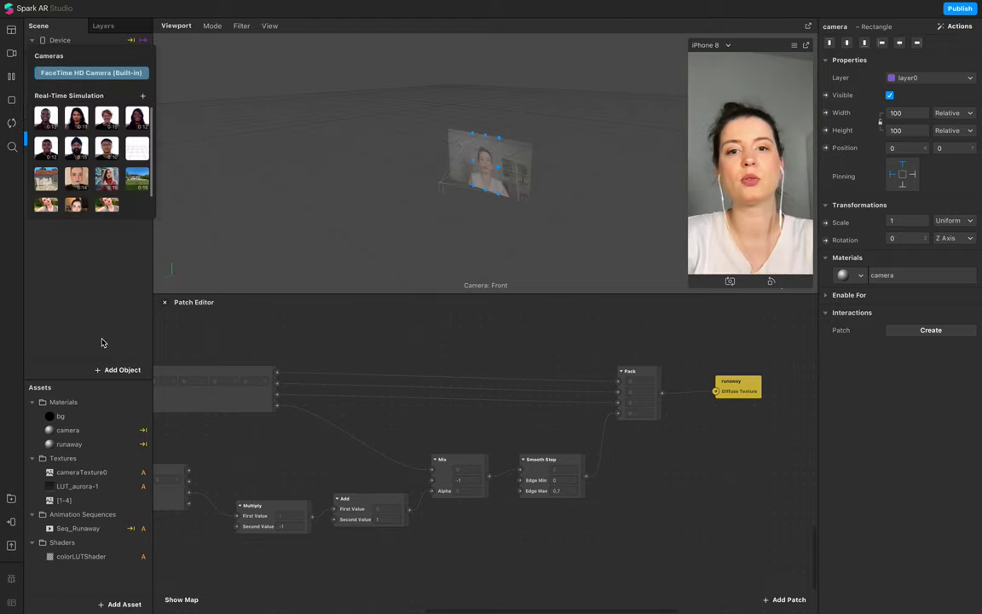
{"action": "left_click", "coordinate": [88, 293]}
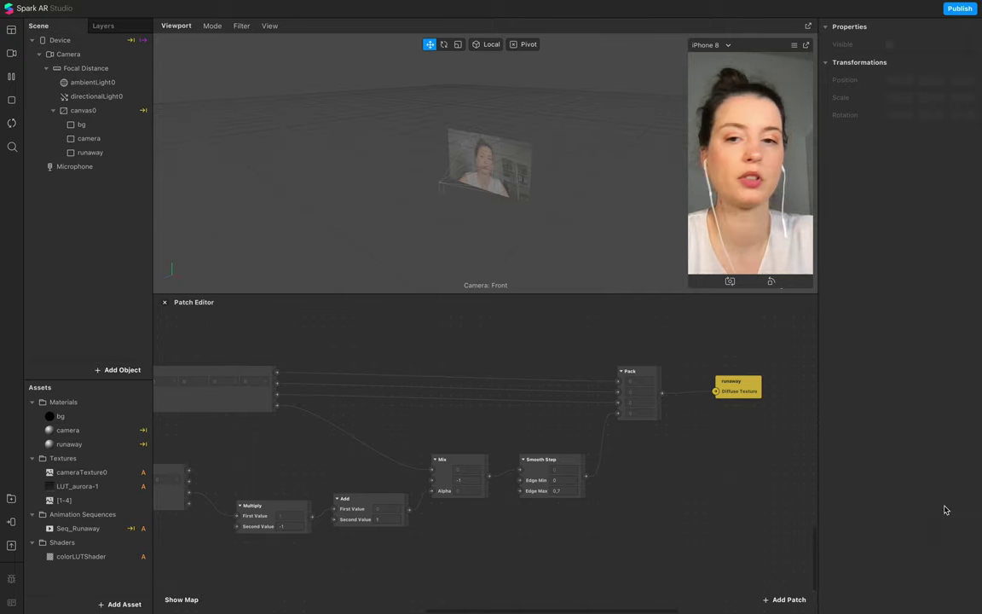
{"action": "left_click", "coordinate": [72, 248]}
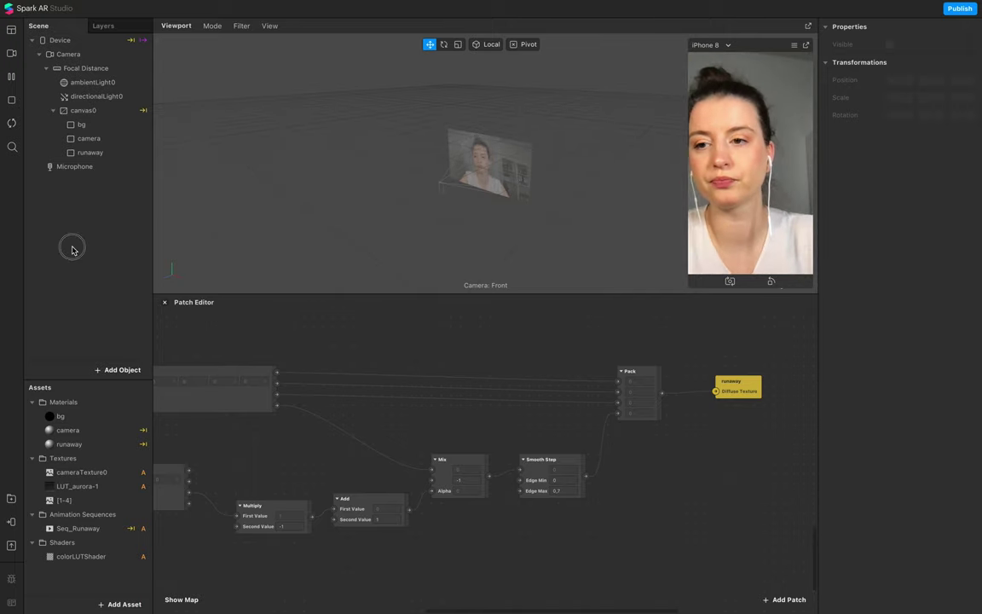
- Add a Speaker object to the scene
{"action": "left_click", "coordinate": [100, 369]}
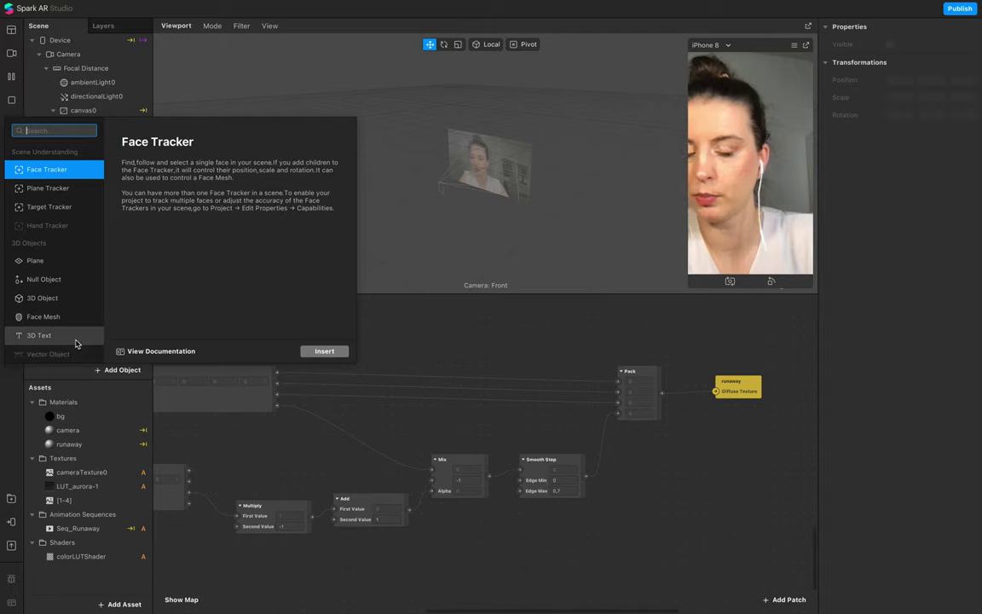
{"action": "type", "text": "speak"}
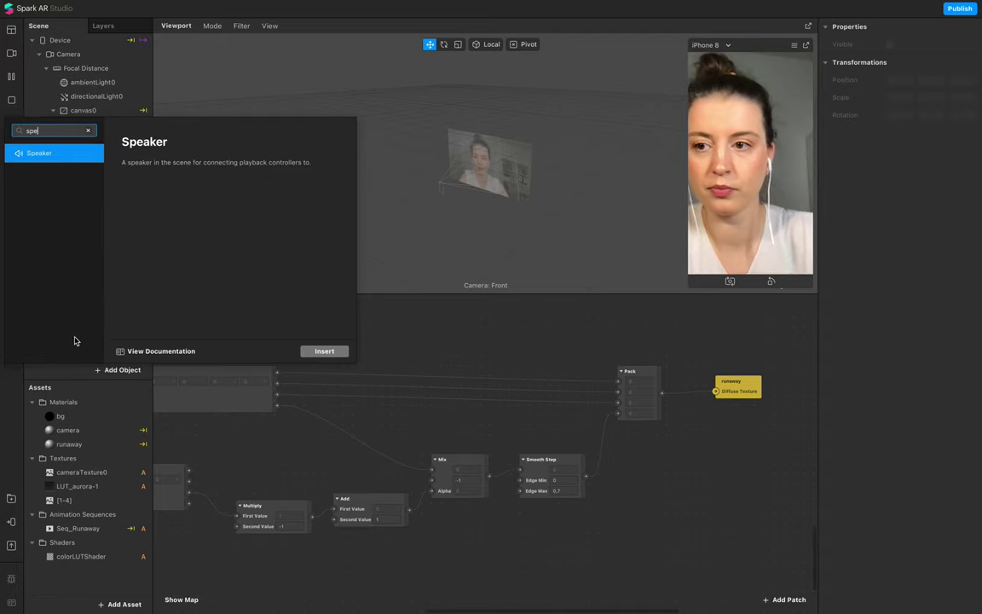
{"action": "key", "text": "Return"}
- Enclose the runaway alpha-masking patches in a comment titled "5 Alpha Runaway"
{"action": "left_click_drag", "start_coordinate": [750, 502], "coordinate": [346, 455]}
{"action": "right_click", "coordinate": [420, 482]}
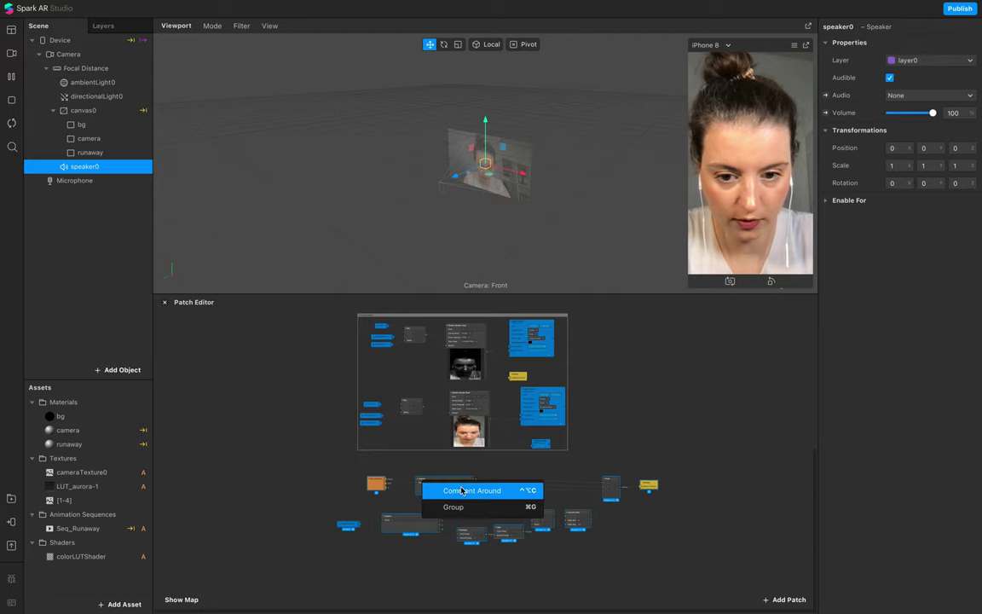
{"action": "left_click", "coordinate": [461, 488]}
{"action": "scroll", "coordinate": [344, 482], "scroll_direction": "up", "scroll_amount": 5}
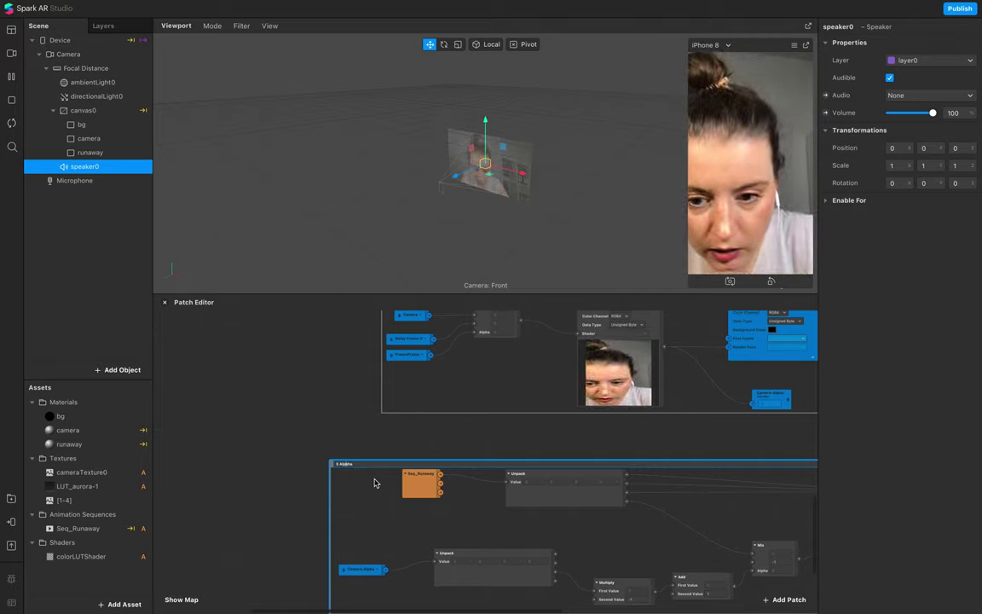
{"action": "type", "text": "Ru"}
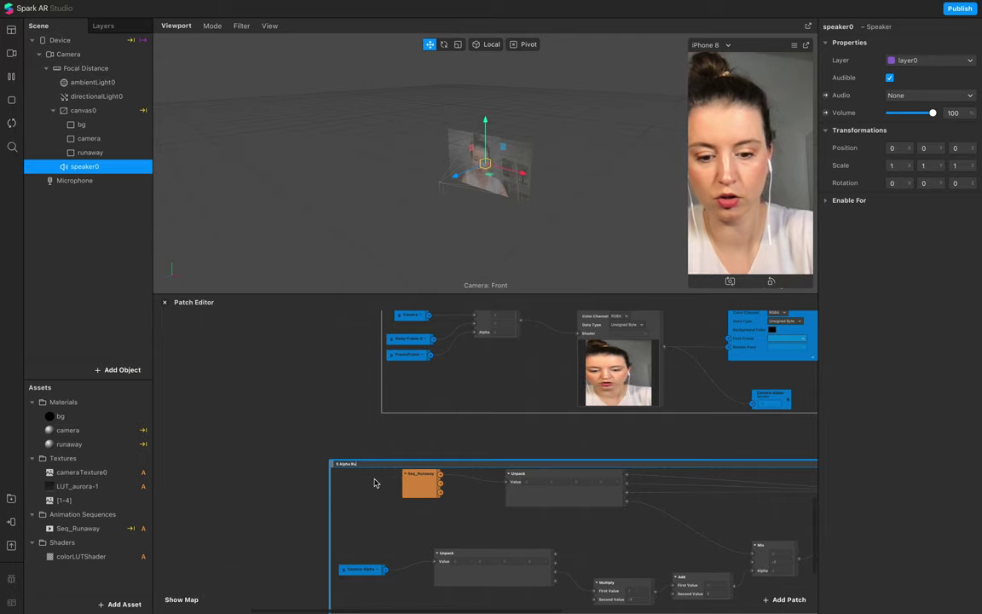
{"action": "type", "text": "naway"}
{"action": "left_click", "coordinate": [357, 499]}
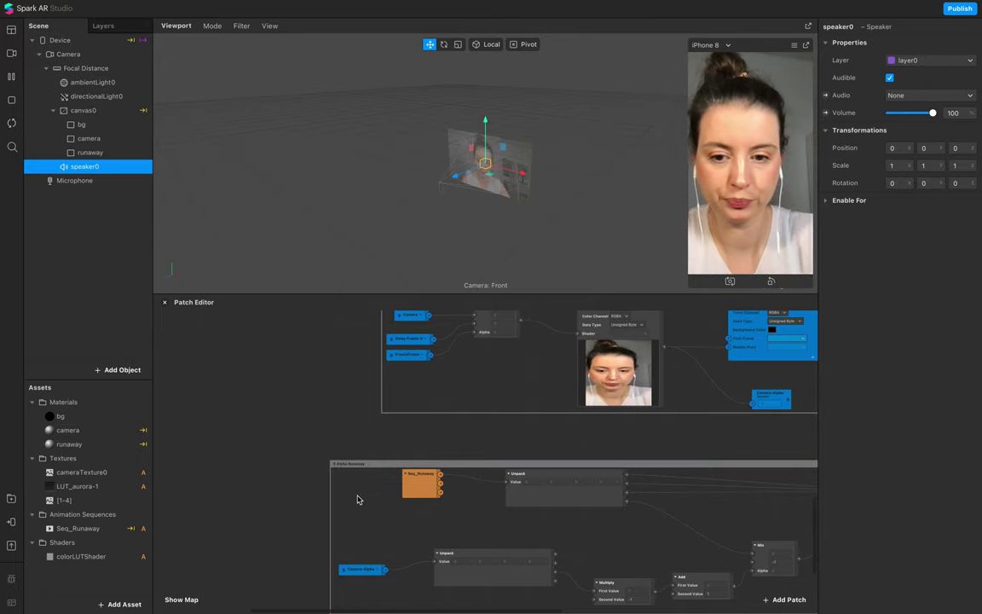
- Move the Switch patch in the Animation Runaway group closer to the Screen Tap patch
{"action": "scroll", "coordinate": [309, 461], "scroll_direction": "up", "scroll_amount": 3}
{"action": "scroll", "coordinate": [309, 461], "scroll_direction": "right", "scroll_amount": 3}
{"action": "scroll", "coordinate": [309, 461], "scroll_direction": "up", "scroll_amount": 5}
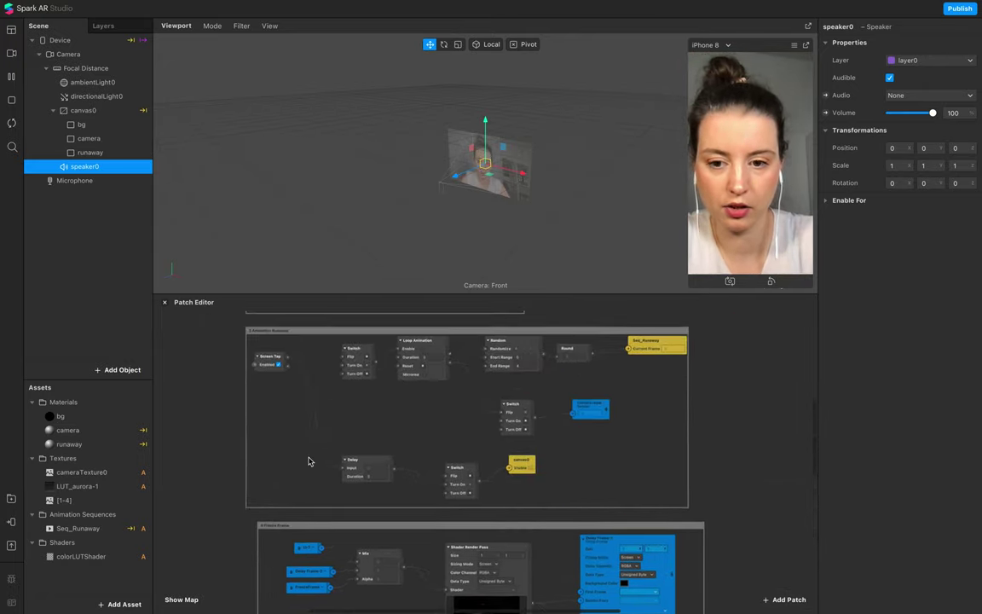
{"action": "scroll", "coordinate": [568, 453], "scroll_direction": "up", "scroll_amount": 2}
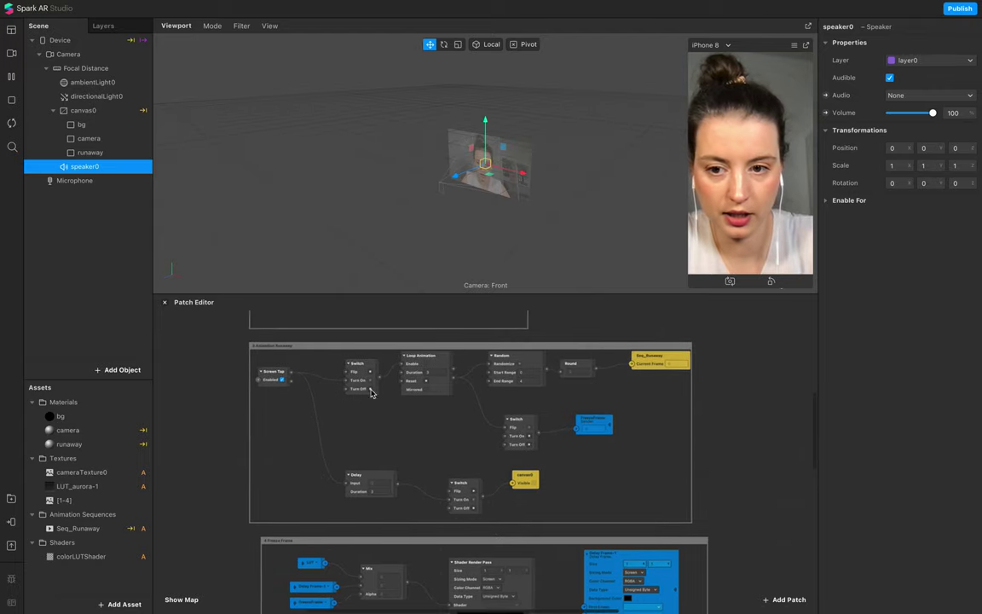
{"action": "left_click_drag", "start_coordinate": [370, 370], "coordinate": [345, 371]}
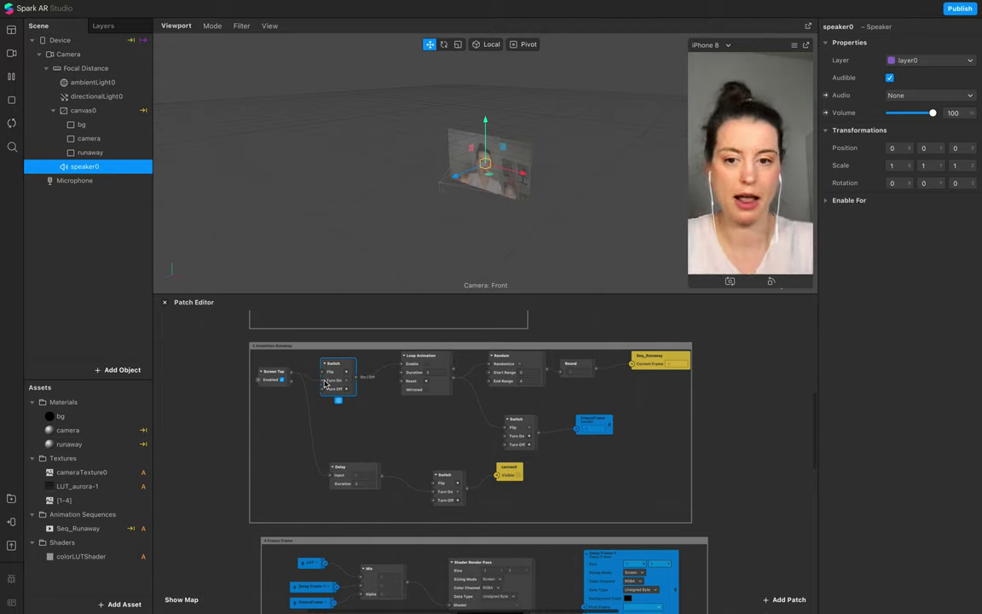
- Create an audio playback controller and drive its Play property from the Switch patch beside Screen Tap, placing its patch below Loop Animation
{"action": "left_click", "coordinate": [109, 604]}
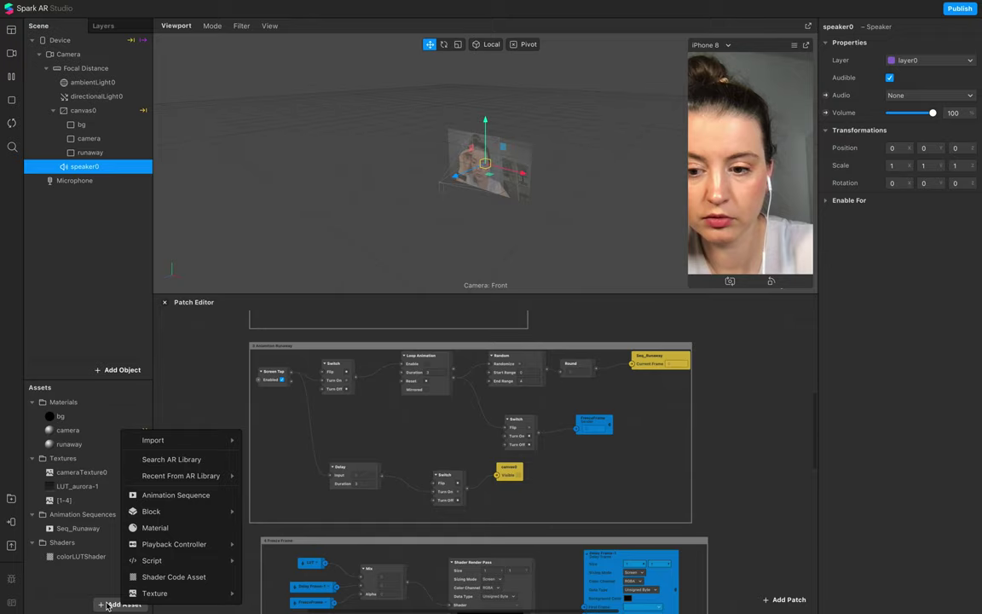
{"action": "mouse_move", "coordinate": [228, 547]}
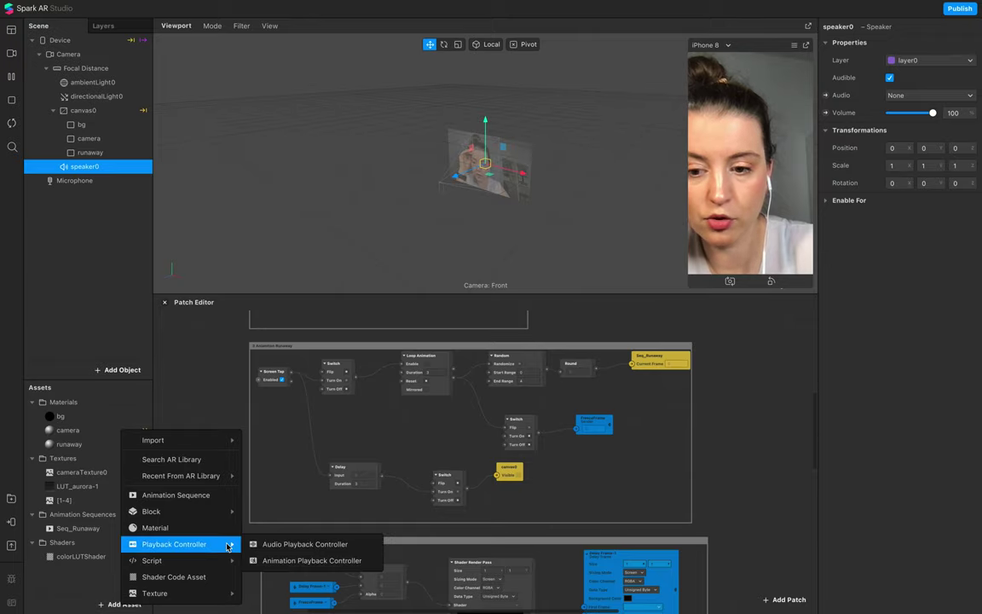
{"action": "left_click", "coordinate": [291, 546]}
{"action": "left_click", "coordinate": [827, 78]}
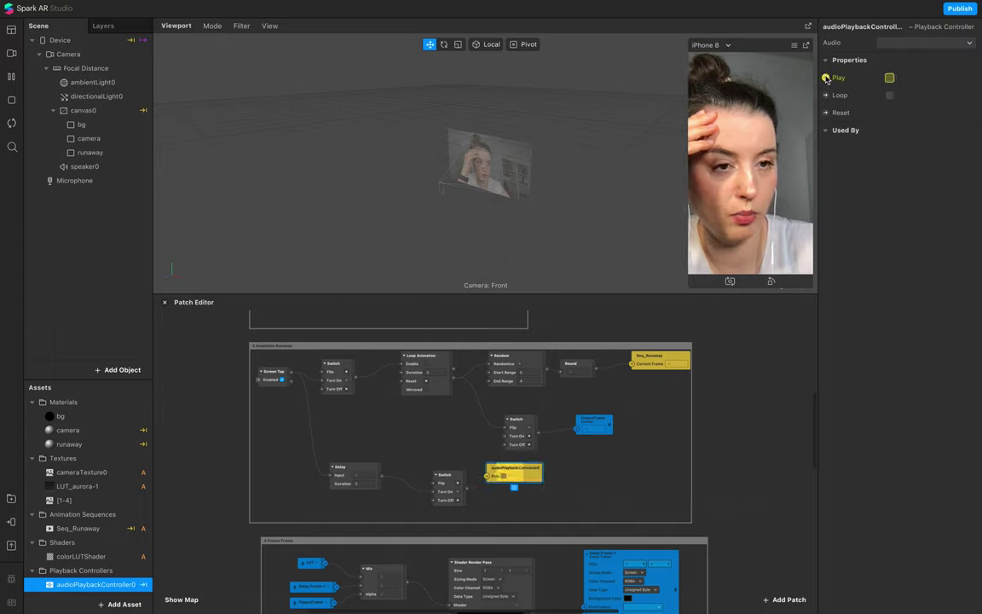
{"action": "left_click_drag", "start_coordinate": [507, 472], "coordinate": [414, 421]}
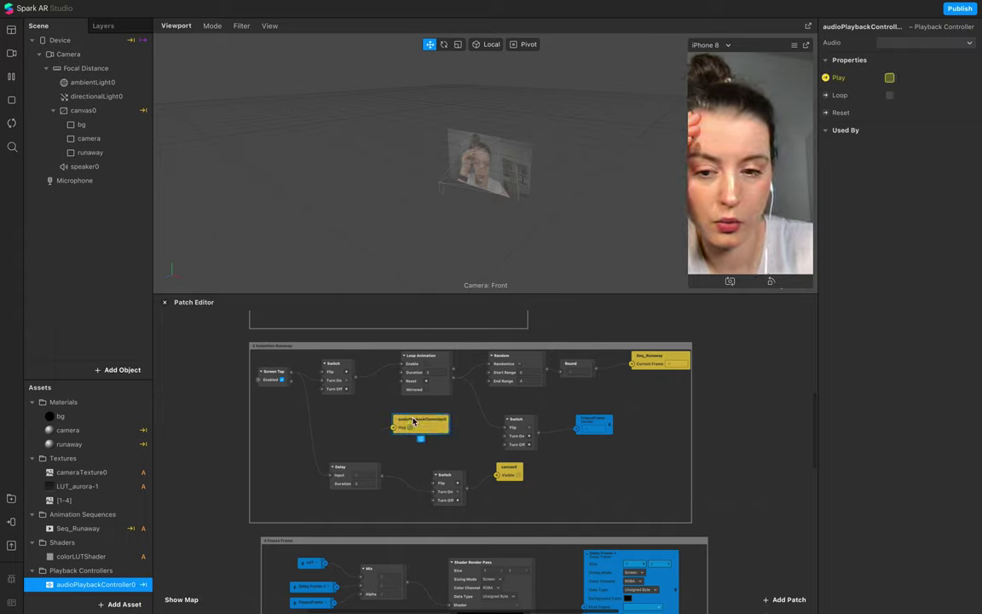
{"action": "left_click_drag", "start_coordinate": [355, 376], "coordinate": [420, 430]}
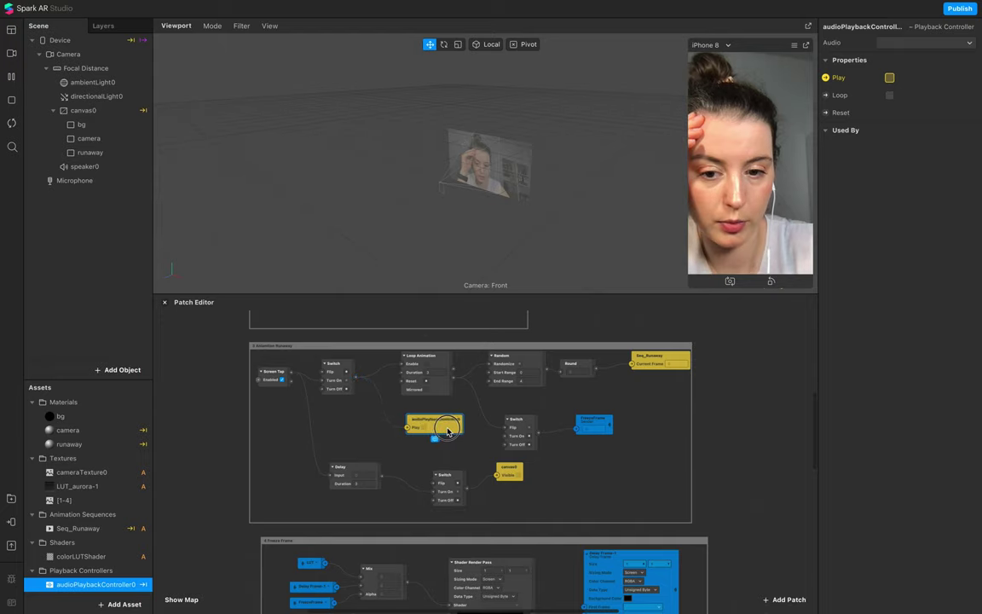
- Set speaker0's audio source to audioPlaybackController0
{"action": "left_click", "coordinate": [86, 166]}
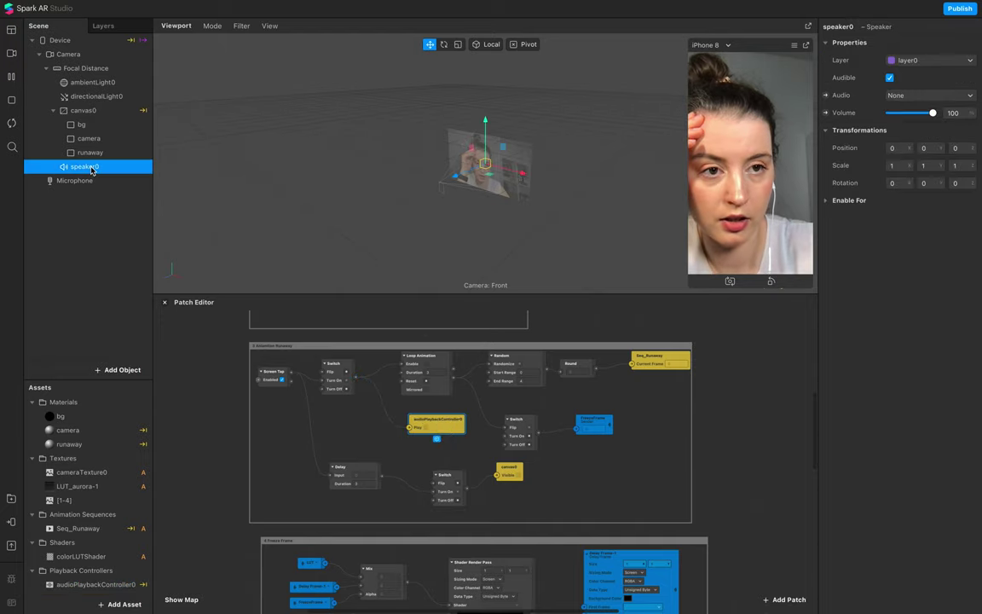
{"action": "left_click", "coordinate": [920, 96]}
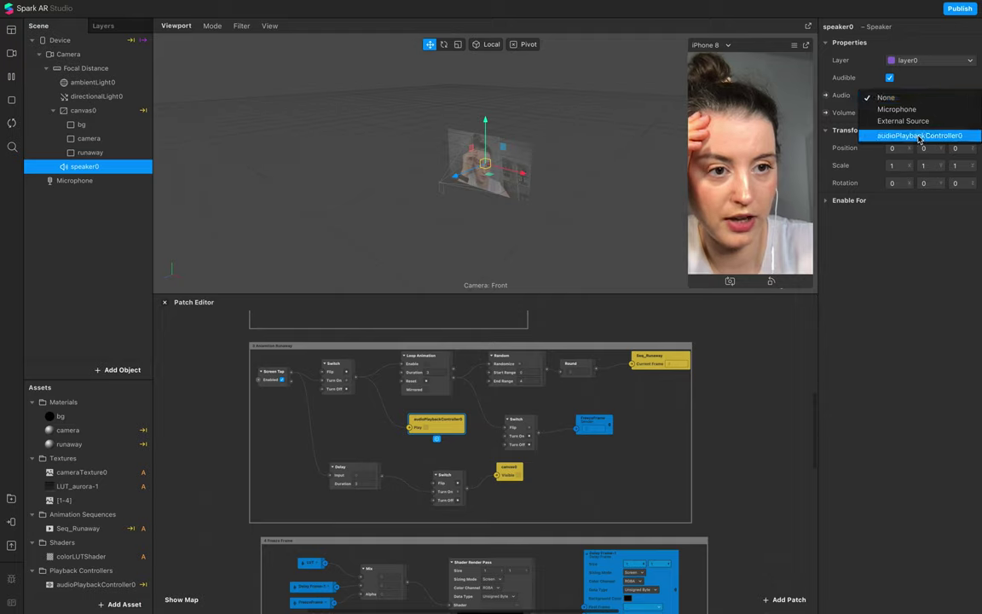
{"action": "left_click", "coordinate": [920, 136]}
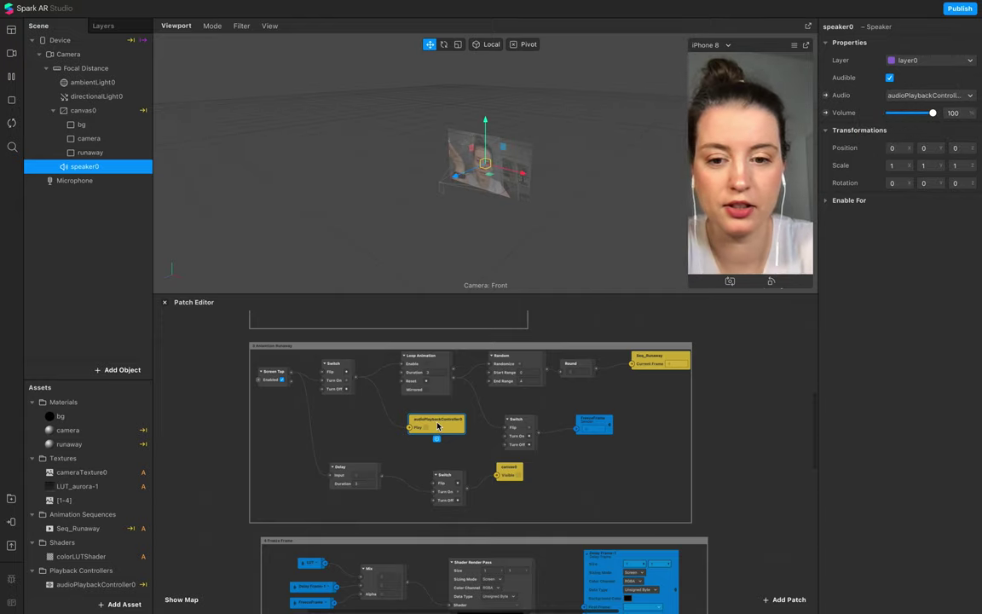
- Import Astral Projection 01 from the AR Library into the Untitled project as the audio for audioPlaybackController0
{"action": "left_click", "coordinate": [96, 584]}
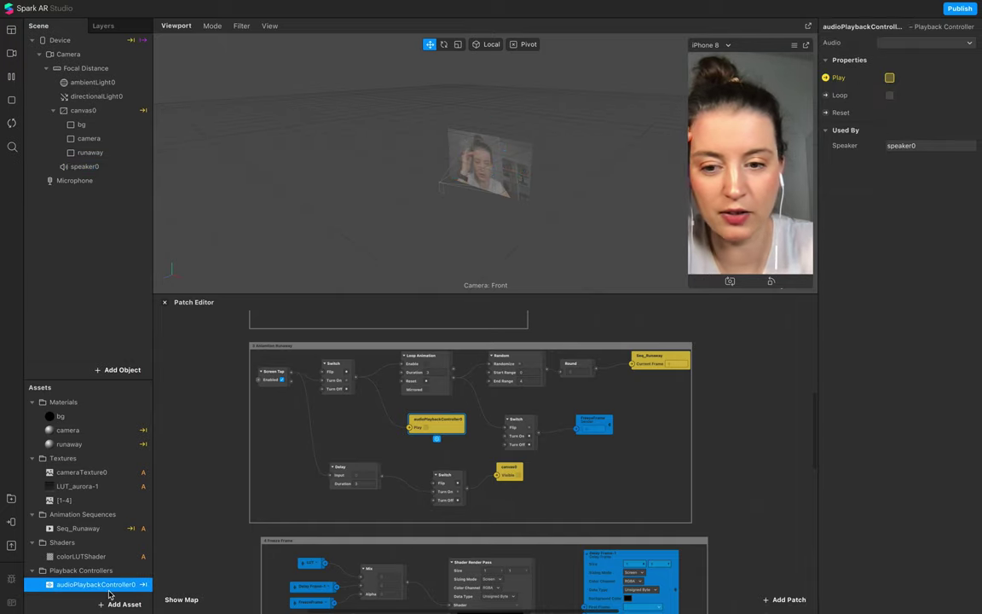
{"action": "left_click", "coordinate": [899, 42]}
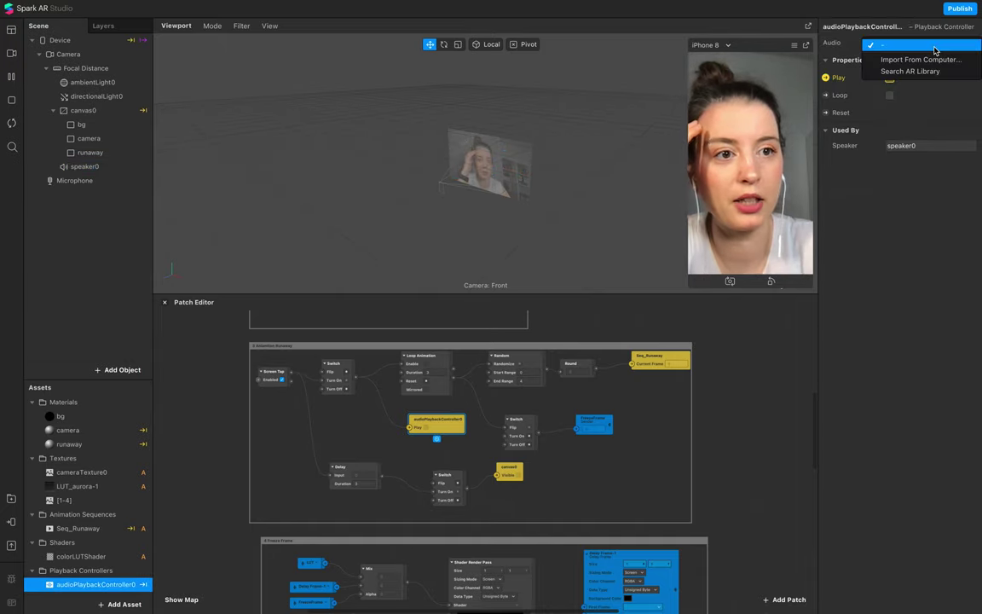
{"action": "left_click", "coordinate": [910, 72]}
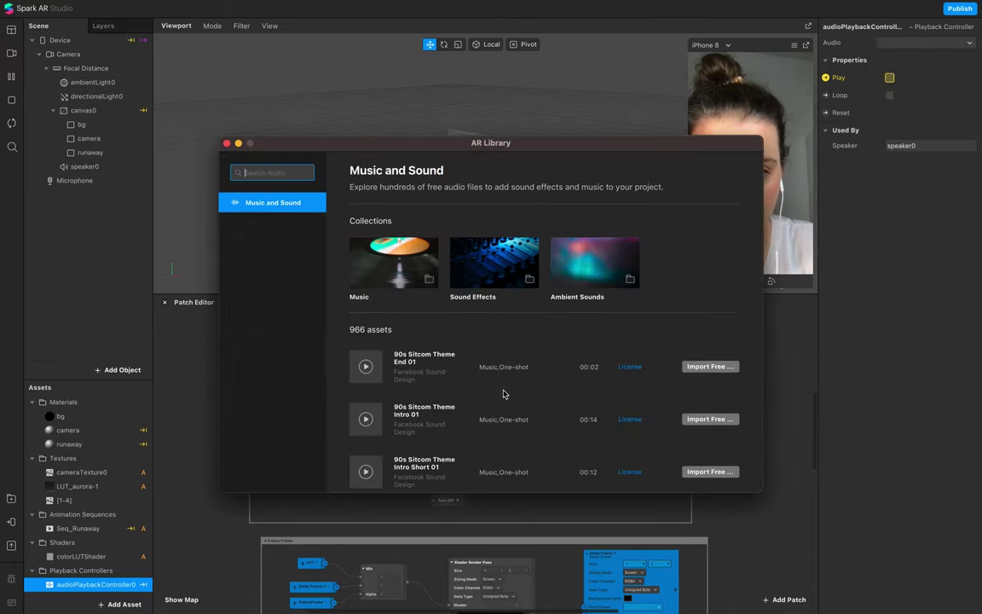
{"action": "scroll", "coordinate": [503, 394], "scroll_direction": "down", "scroll_amount": 10}
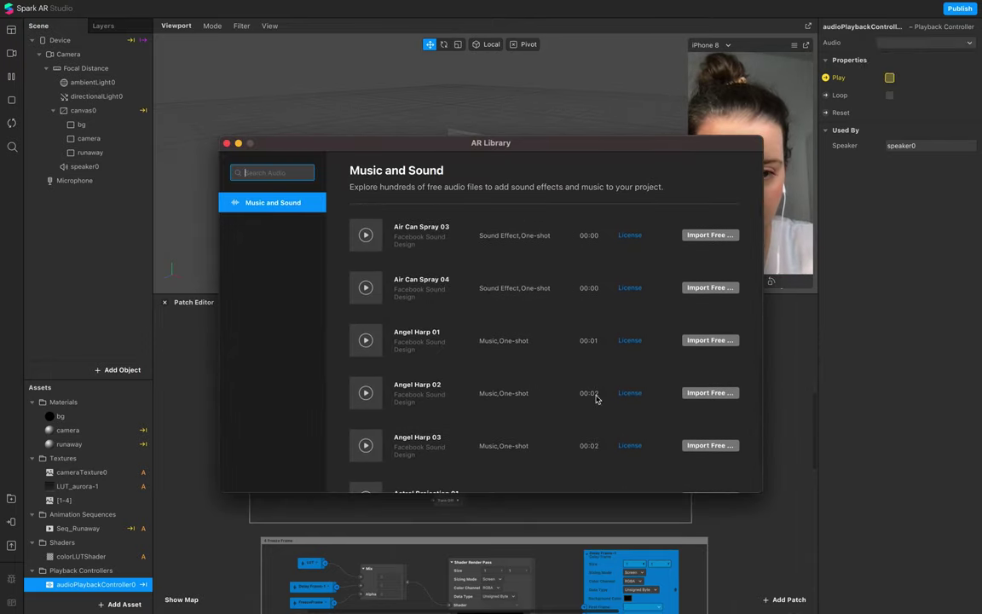
{"action": "scroll", "coordinate": [596, 397], "scroll_direction": "down", "scroll_amount": 3}
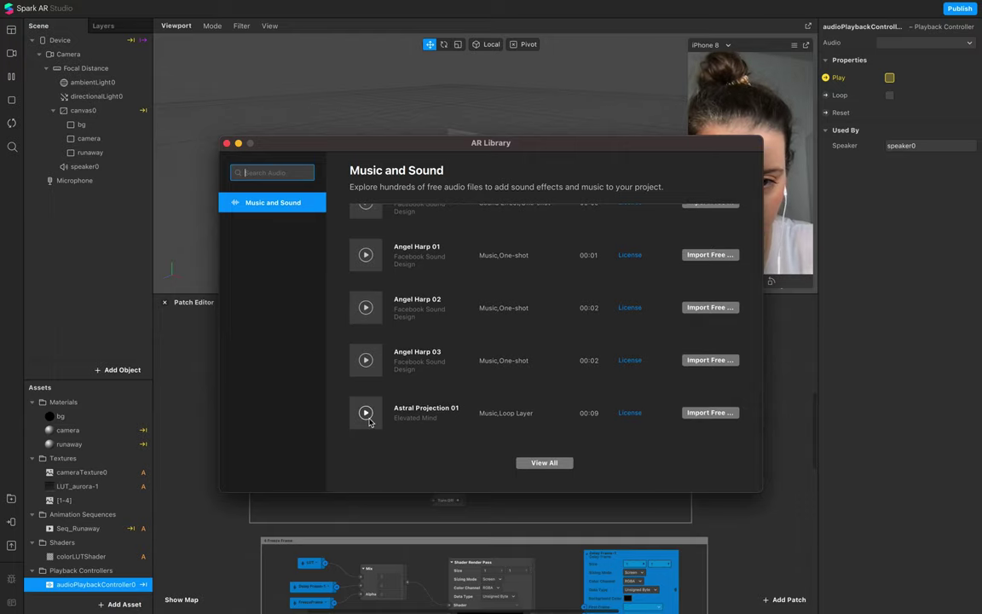
{"action": "left_click", "coordinate": [698, 413]}
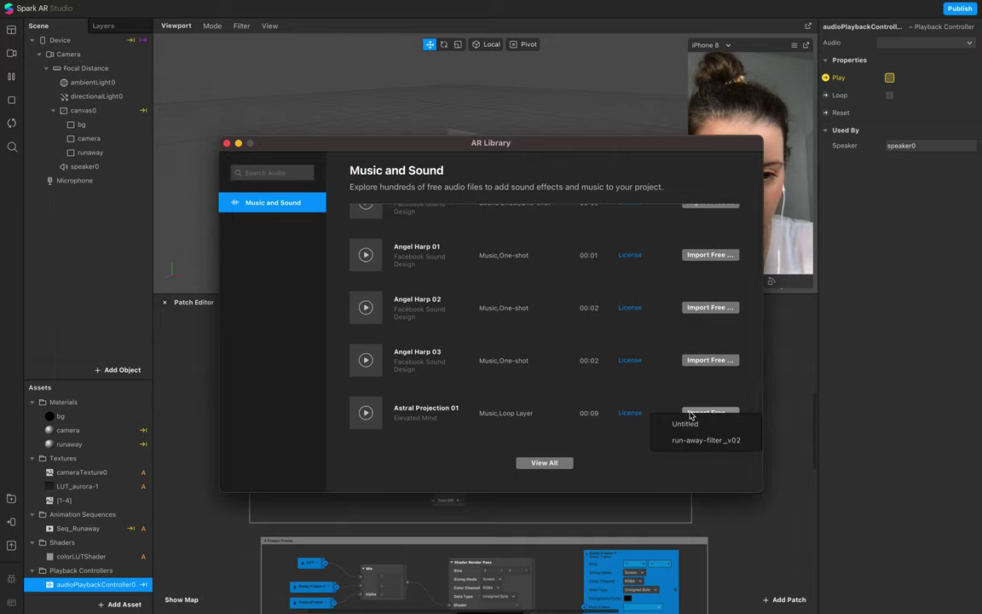
{"action": "left_click", "coordinate": [688, 428]}
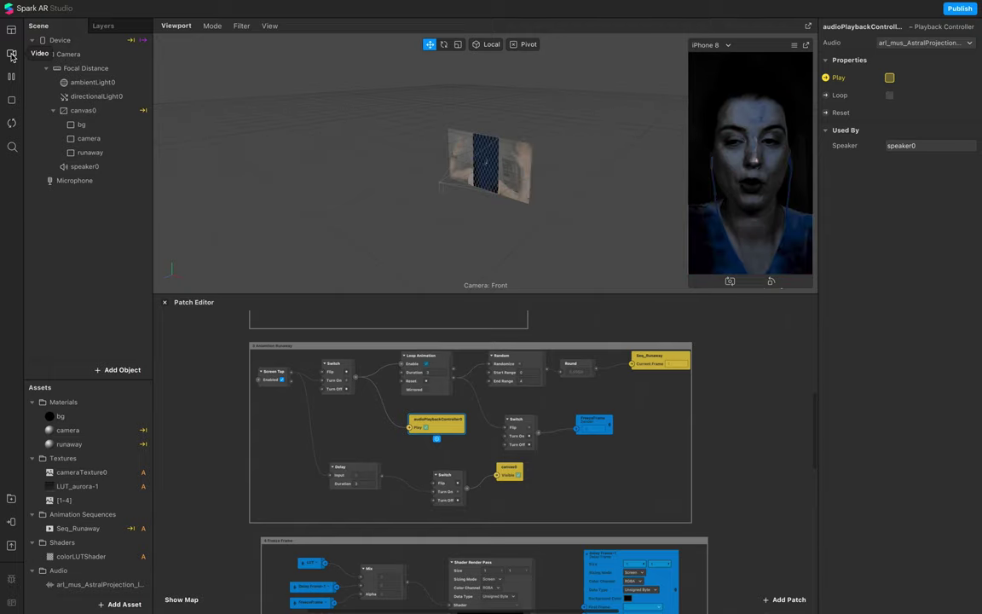
- Make the camera rectangle visible
{"action": "left_click", "coordinate": [148, 138]}
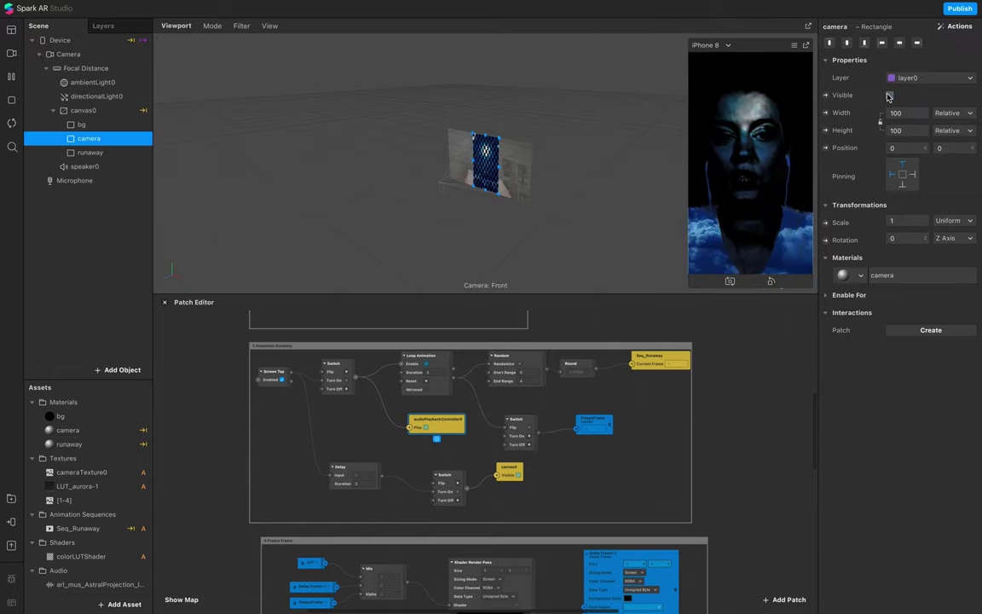
{"action": "left_click", "coordinate": [890, 95]}
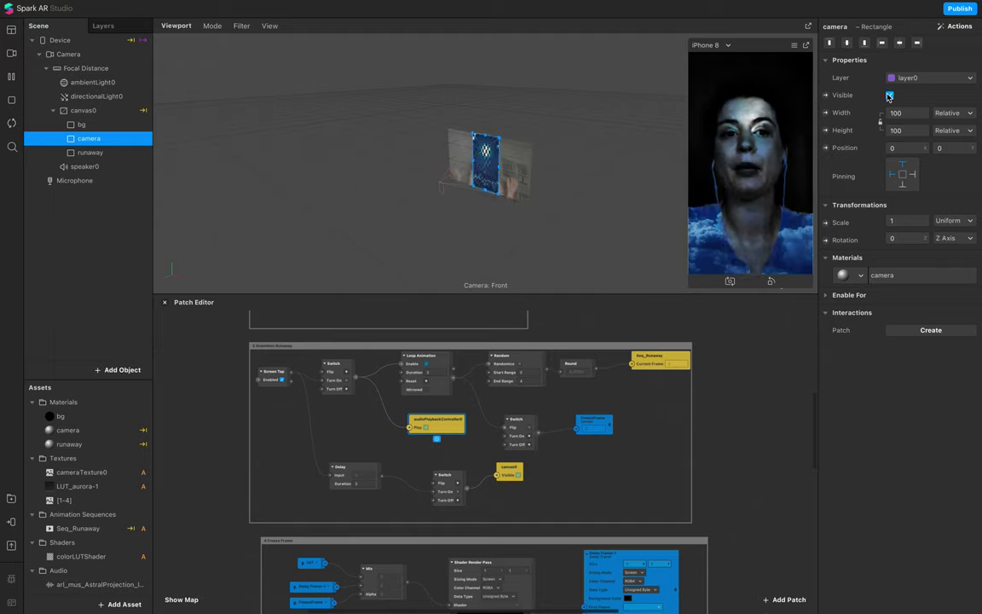